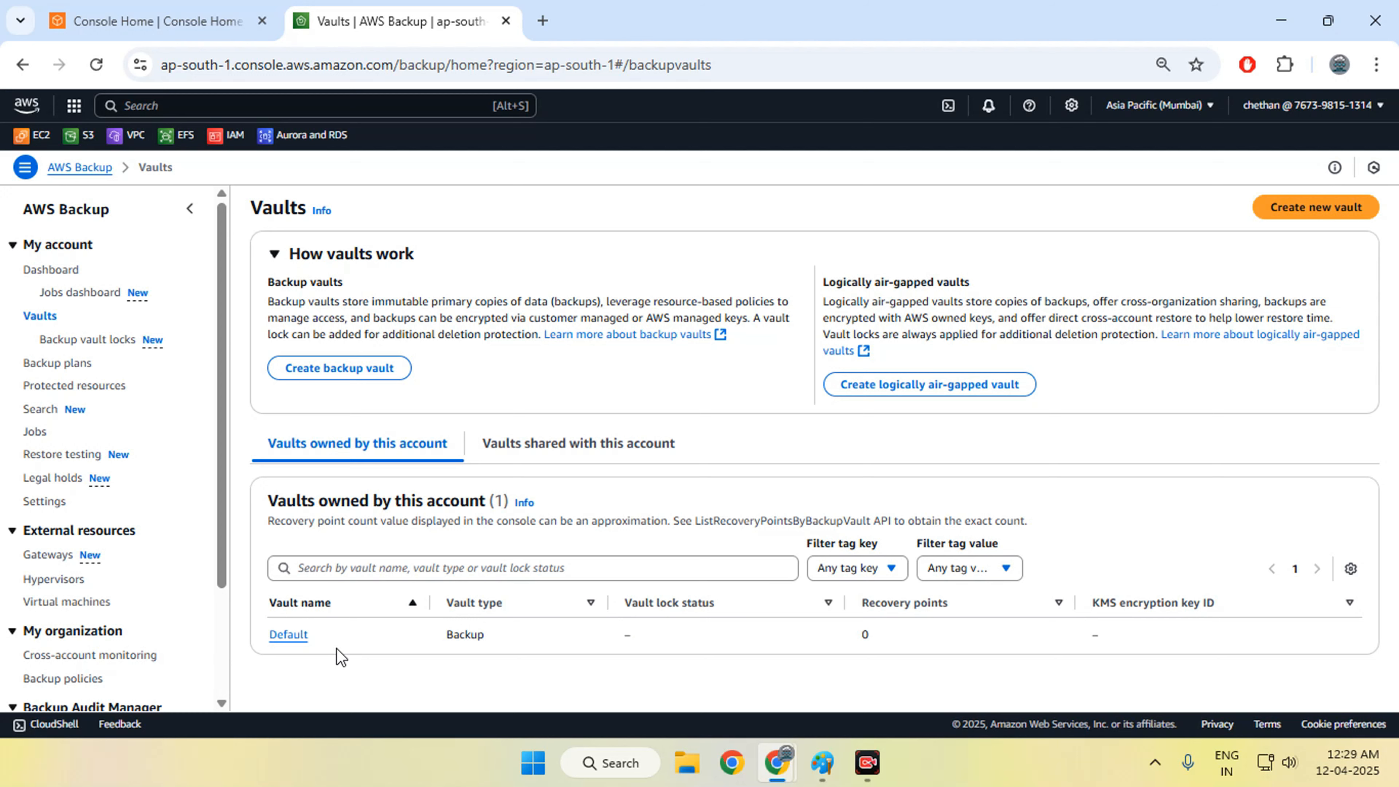
- Start a new backup vault and name it Centralized-Backup-Vault
left_click(1331, 208)
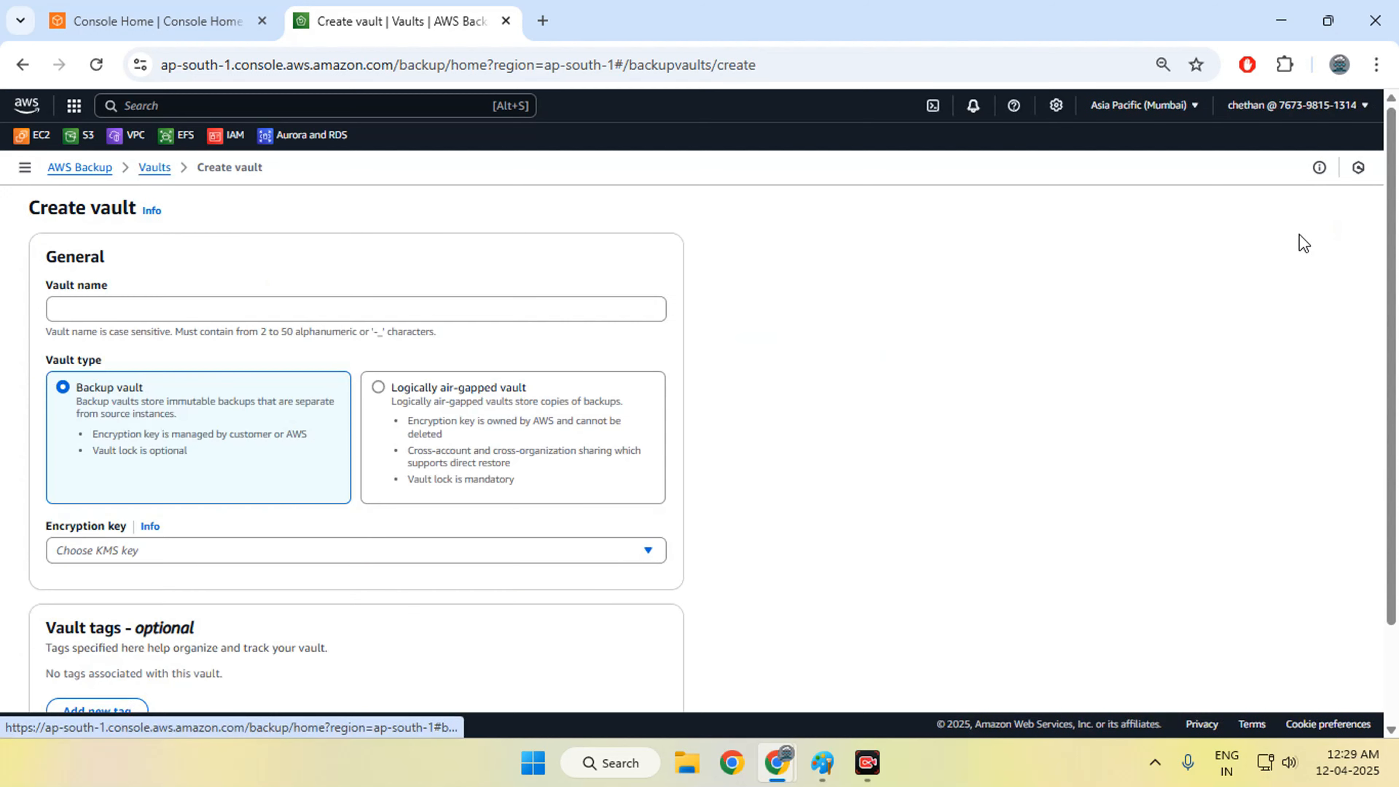
left_click(130, 314)
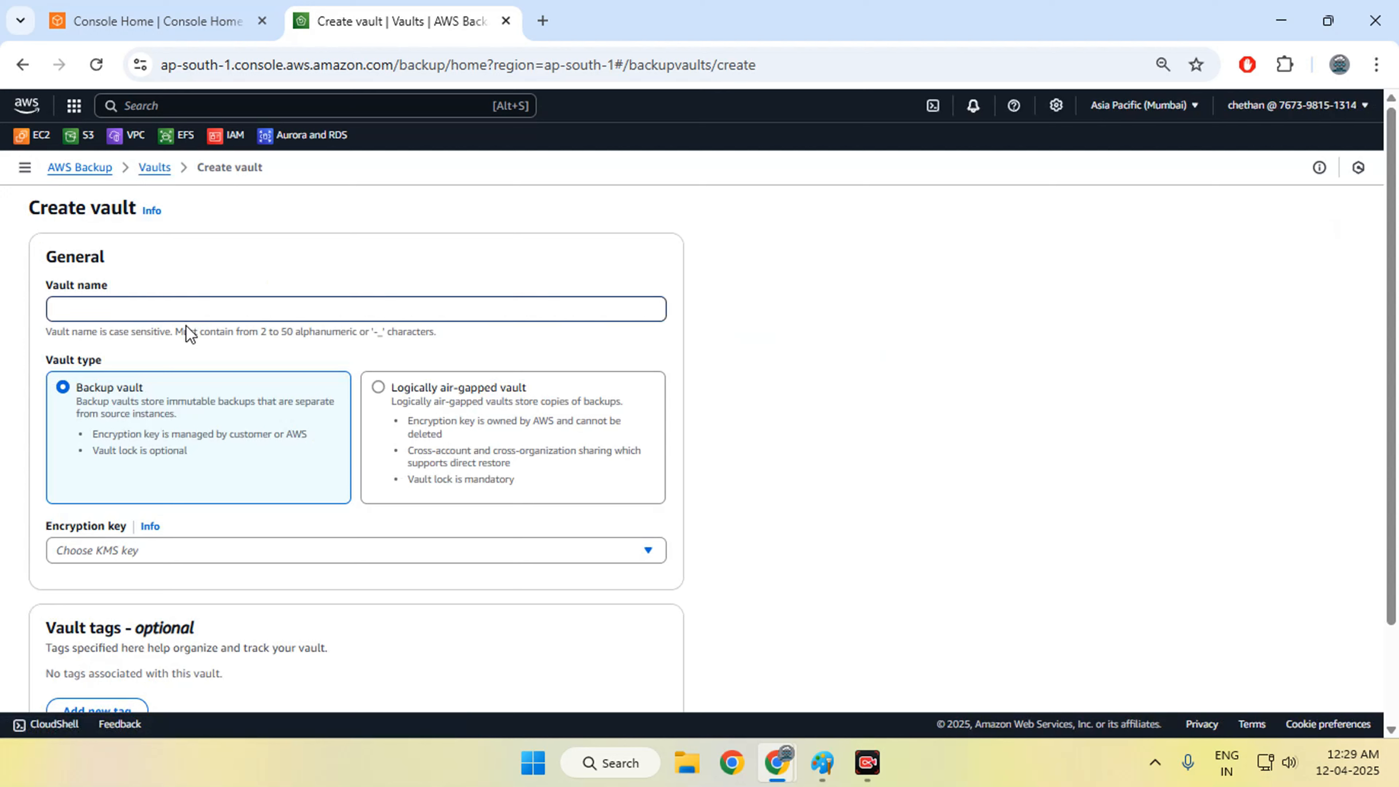
type("cn")
key("BackSpace")
type("entralized-Backup")
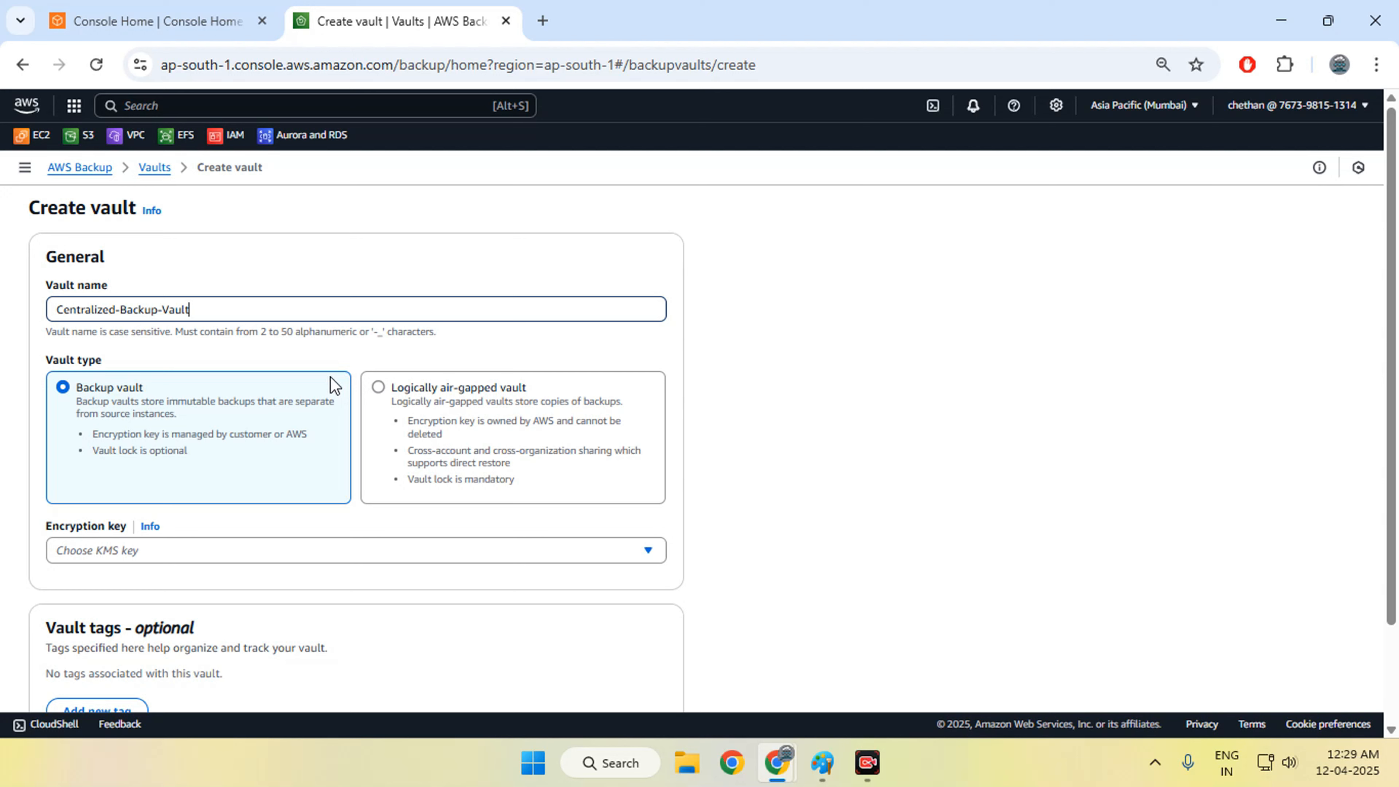
- Set the vault's encryption key to (default) aws/backup
scroll(194, 379, "down", 2)
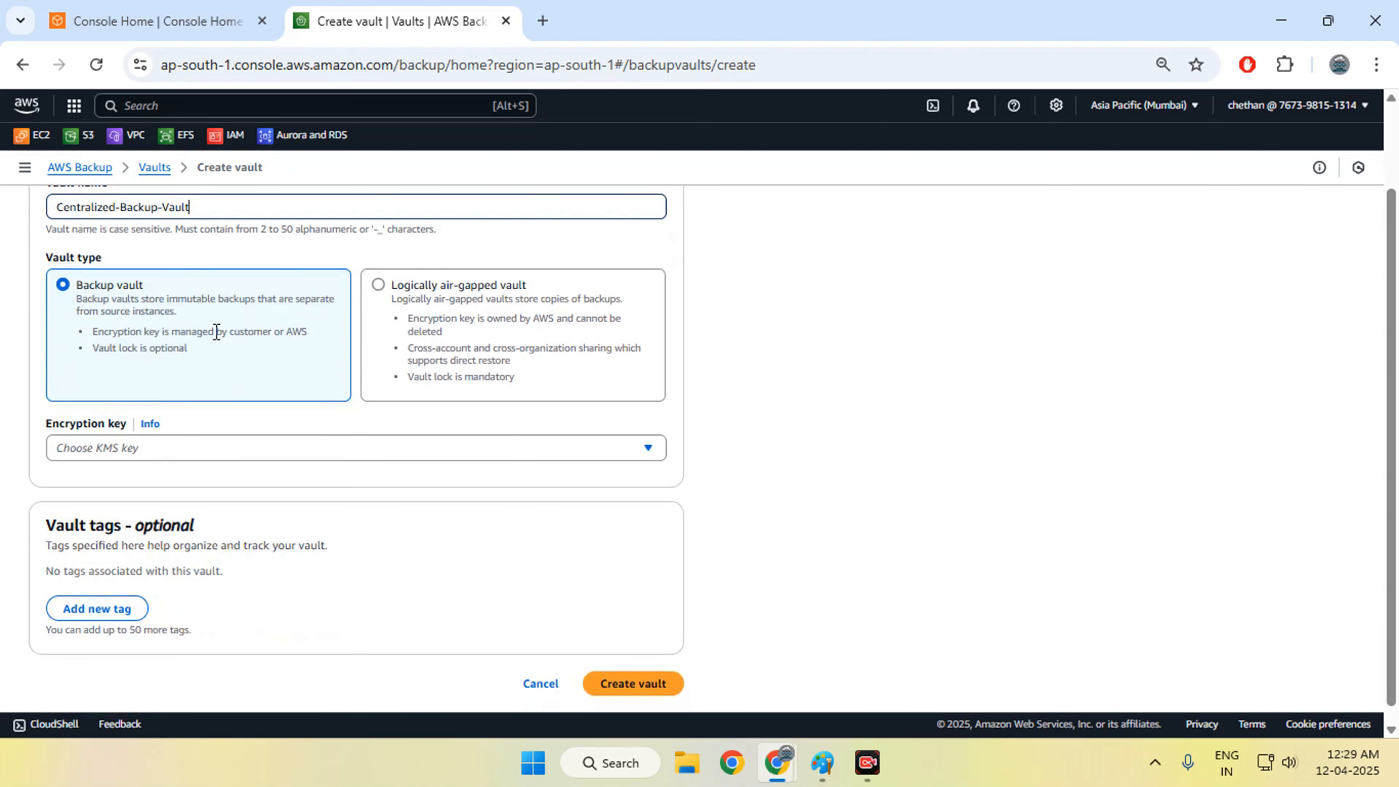
left_click(203, 448)
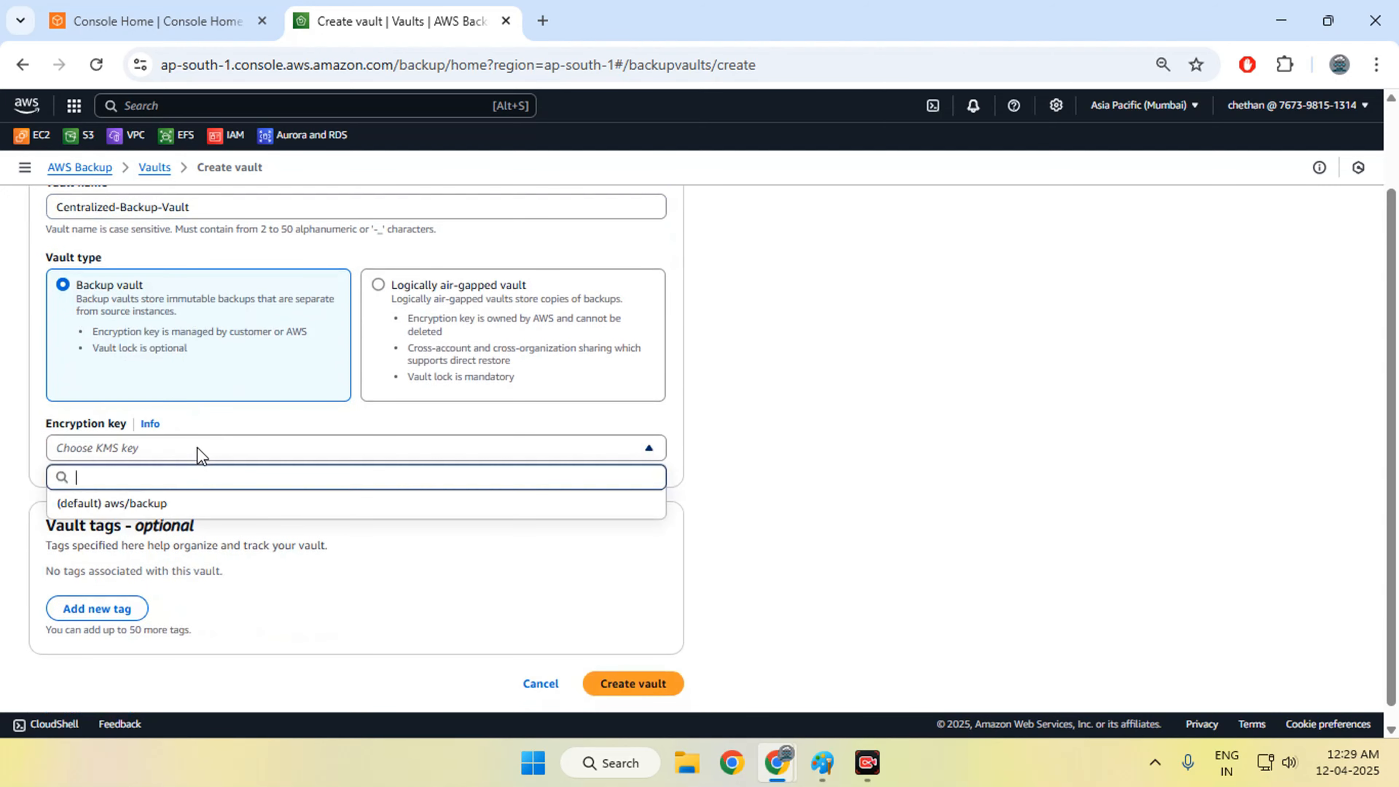
left_click(198, 503)
scroll(326, 525, "down", 2)
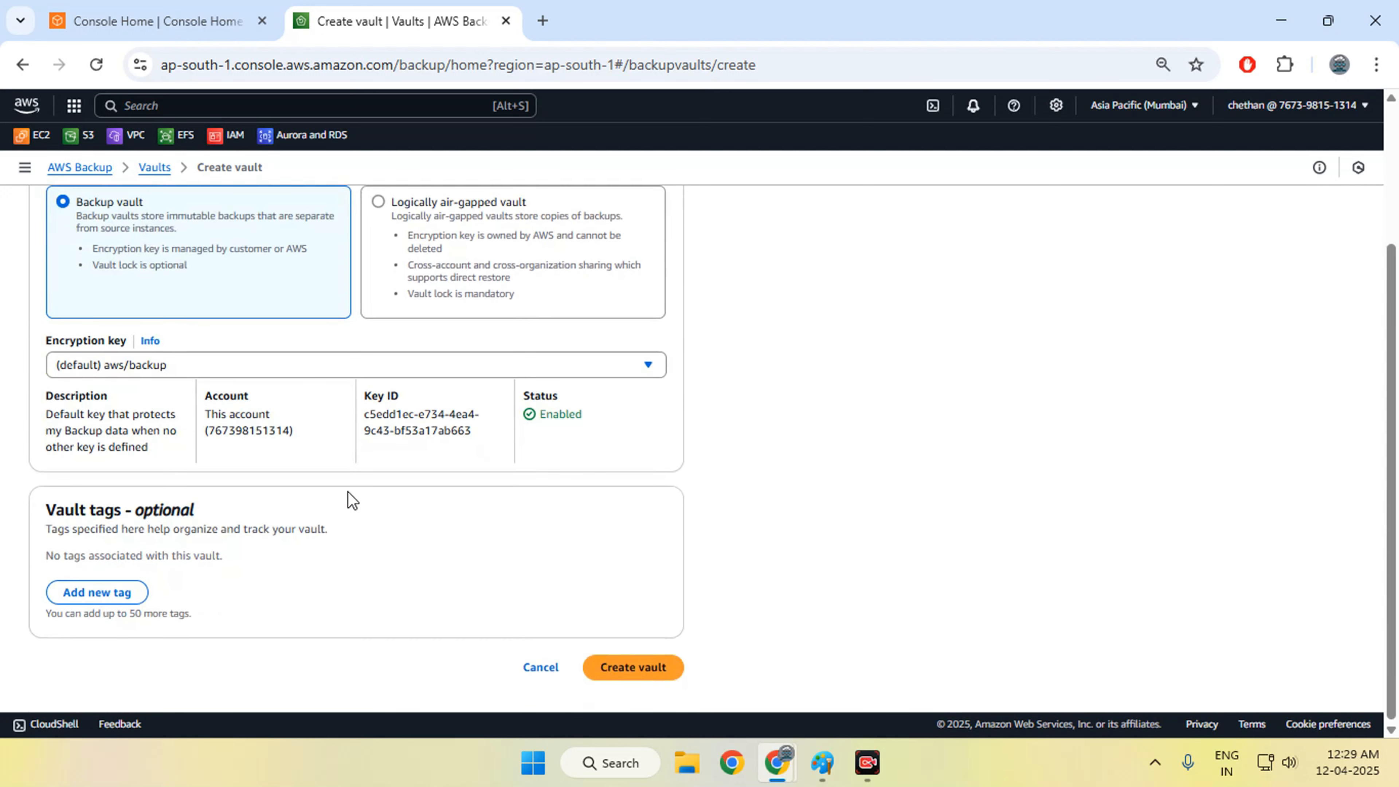
- Add a vault tag with the key Name, copying the vault name for use as its value
left_click(110, 592)
scroll(217, 600, "up", 2)
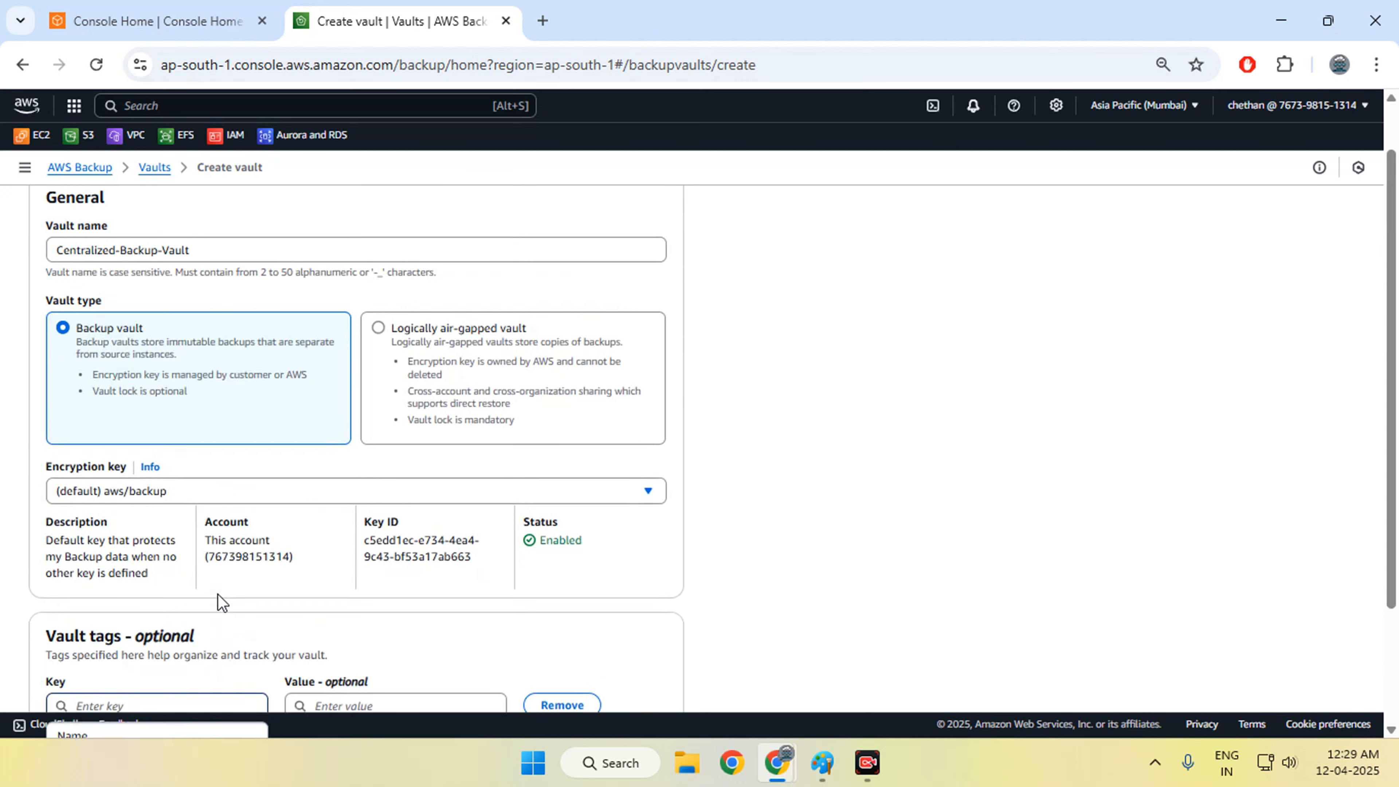
scroll(204, 551, "up", 1)
triple_click(218, 309)
key("ctrl+c")
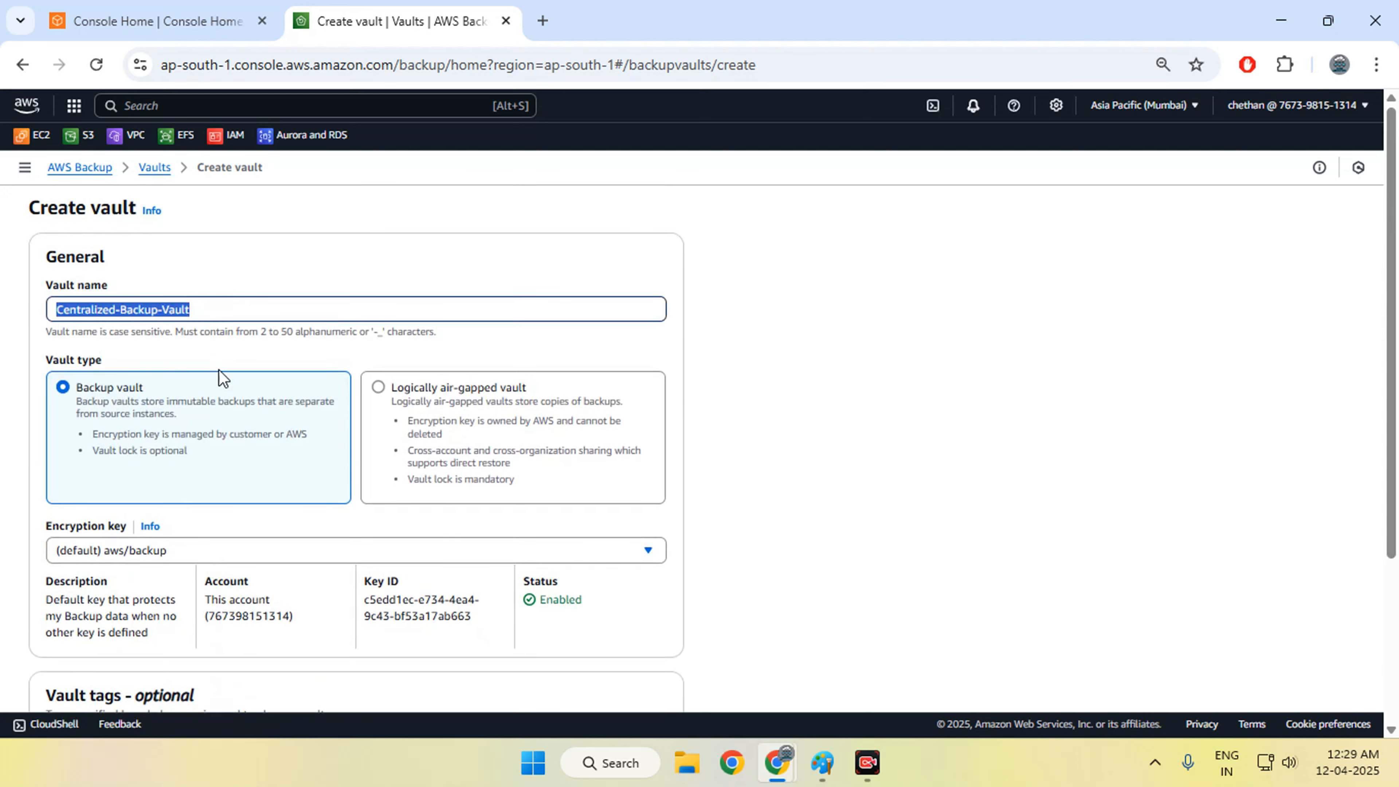
scroll(220, 378, "down", 3)
left_click(157, 561)
type("Na")
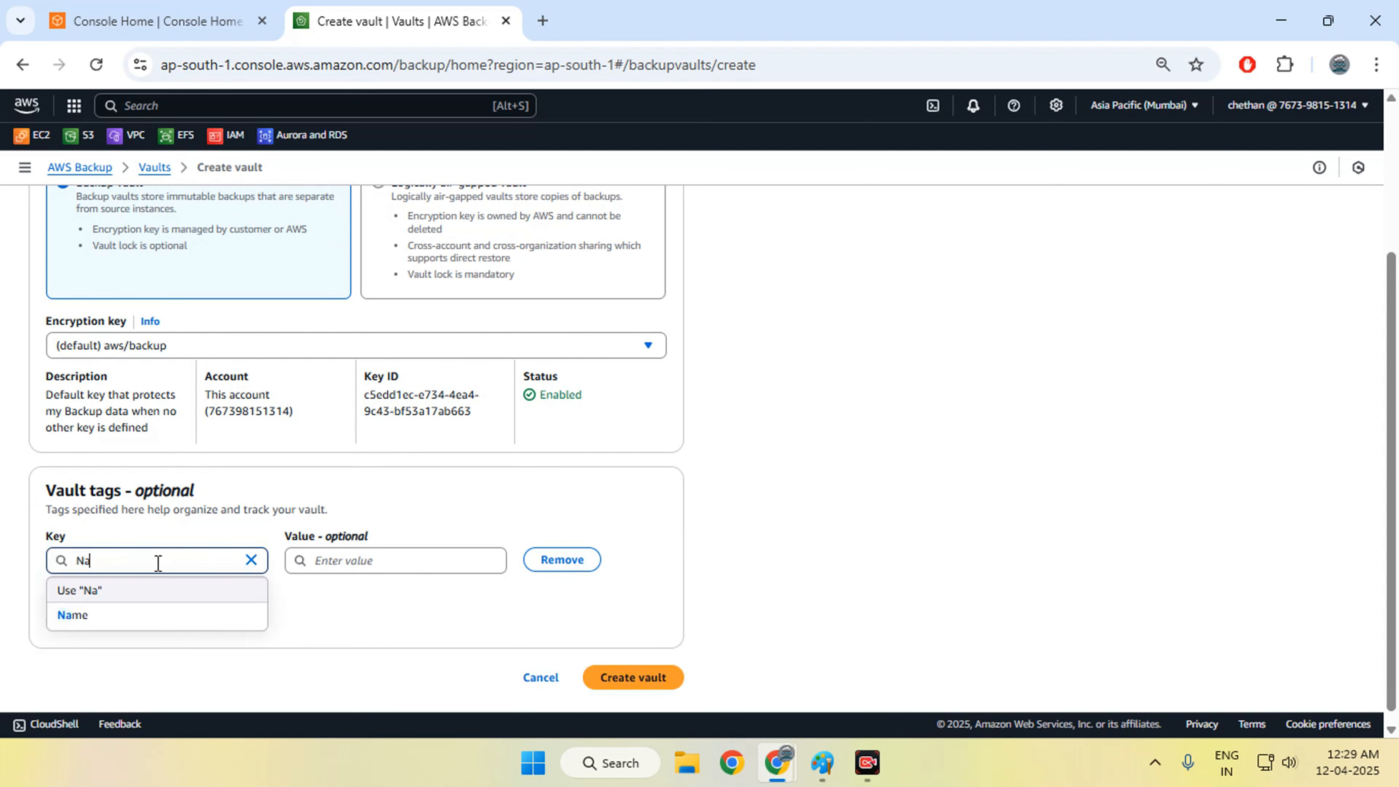
type("me")
left_click(162, 614)
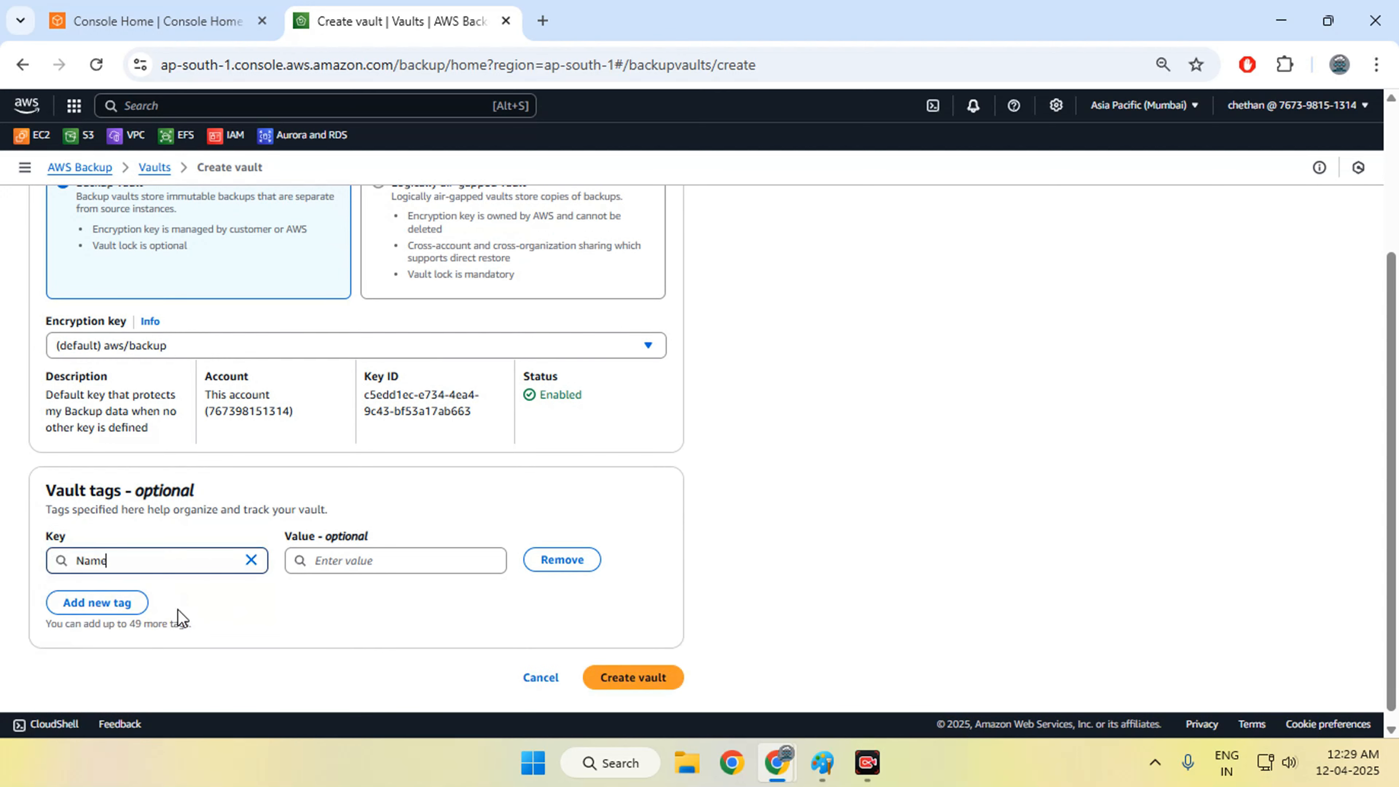
- Set the tag's value to Centralized-Backup-Vault and create the vault
left_click(365, 562)
key("ctrl+v")
left_click(405, 588)
left_click(651, 682)
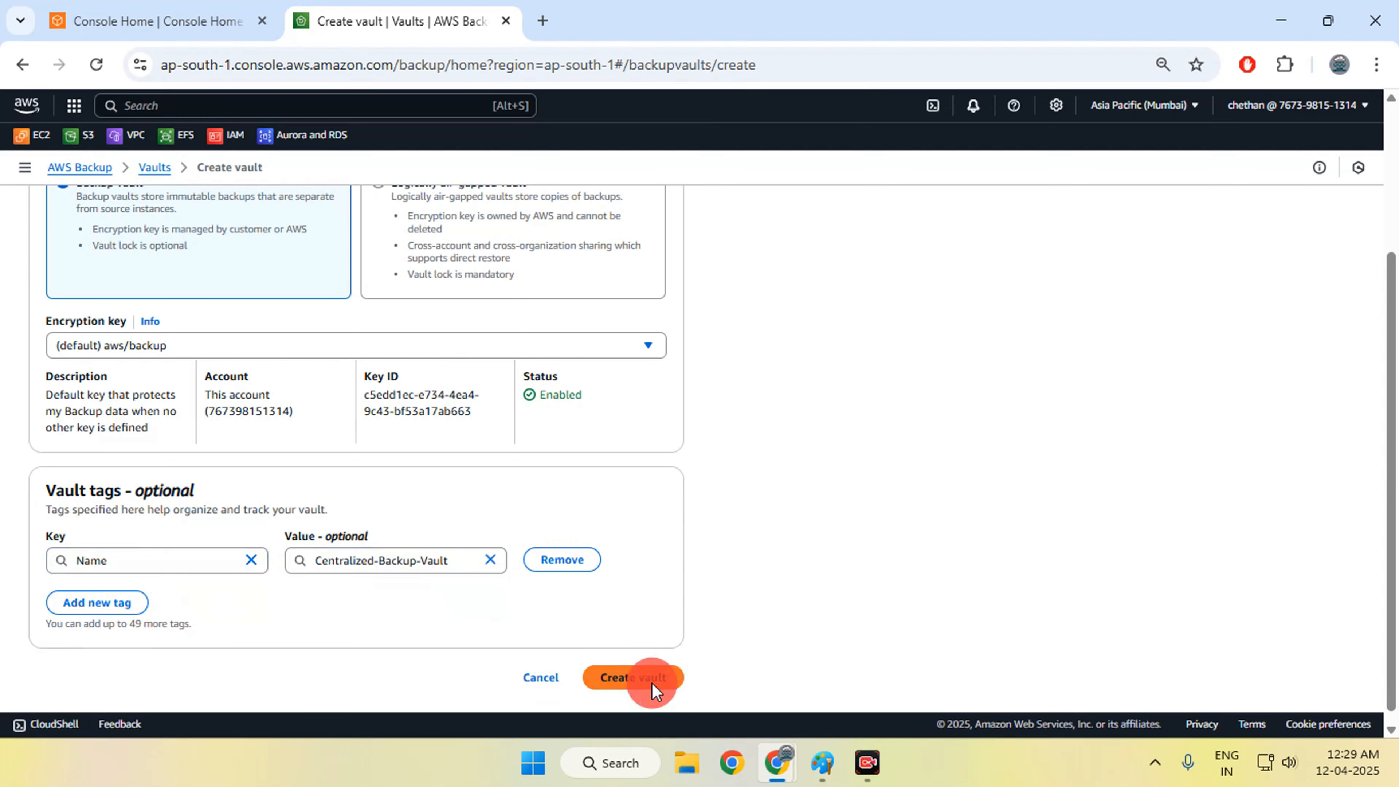
- Review Centralized-Backup-Vault in the vault list and examine its summary, retention period, access policy and tags
scroll(593, 548, "down", 6)
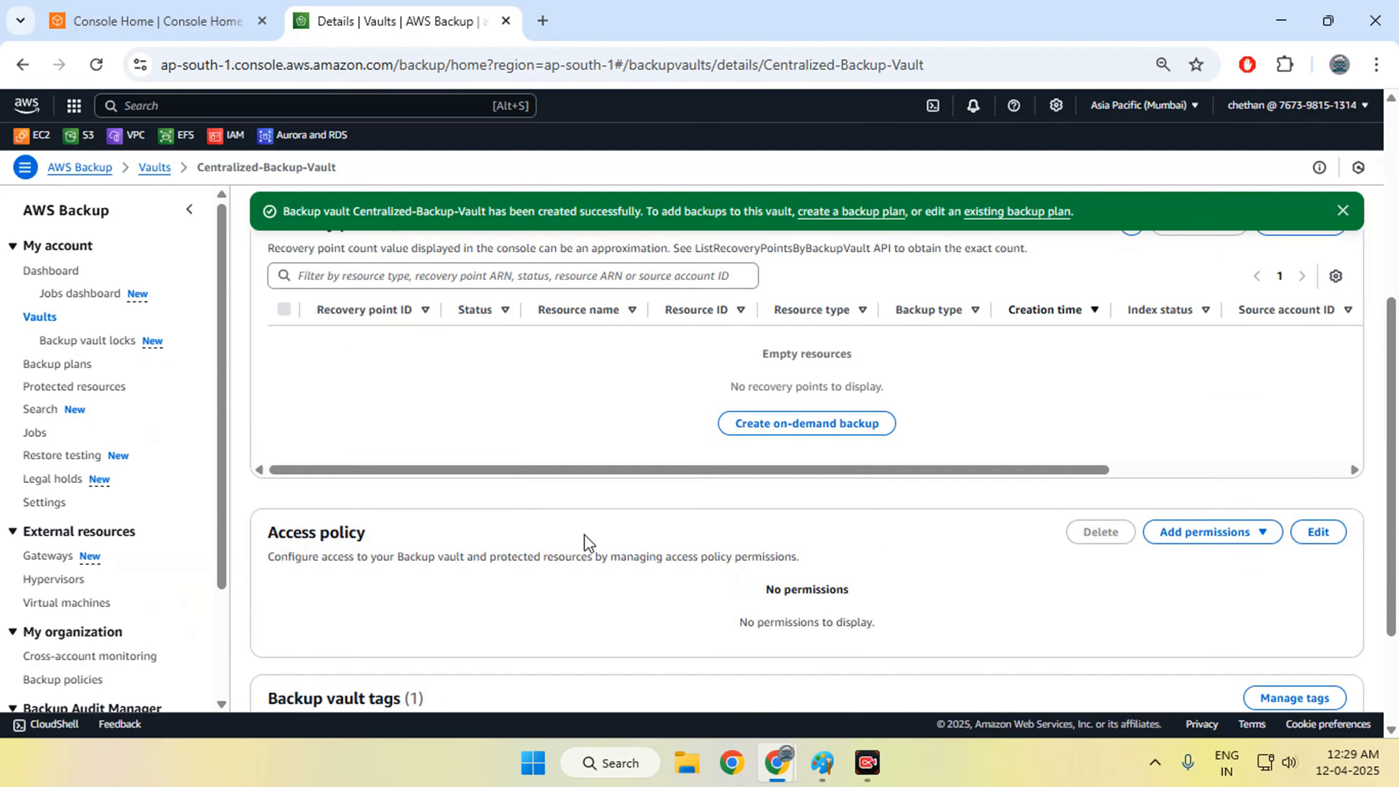
scroll(588, 543, "up", 6)
left_click(38, 317)
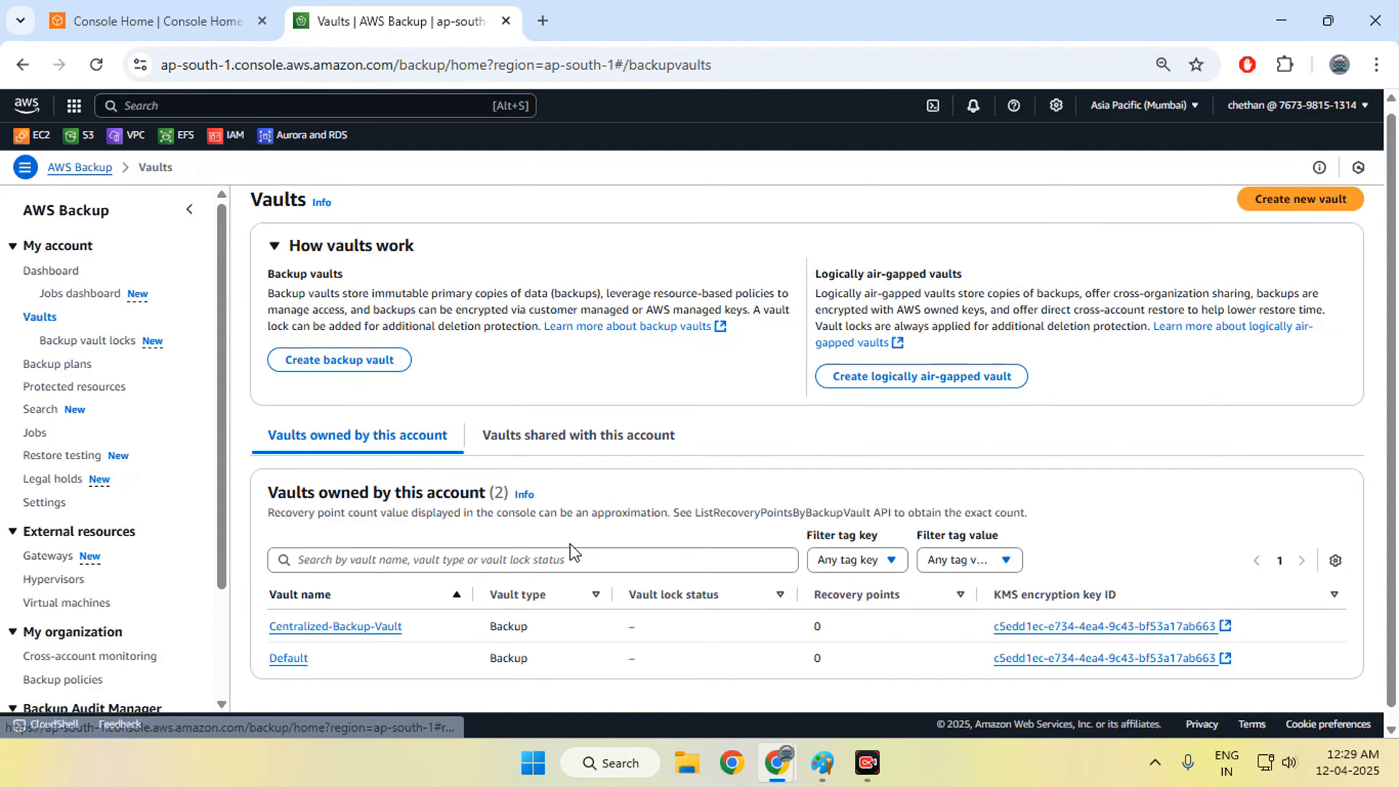
scroll(571, 551, "down", 1)
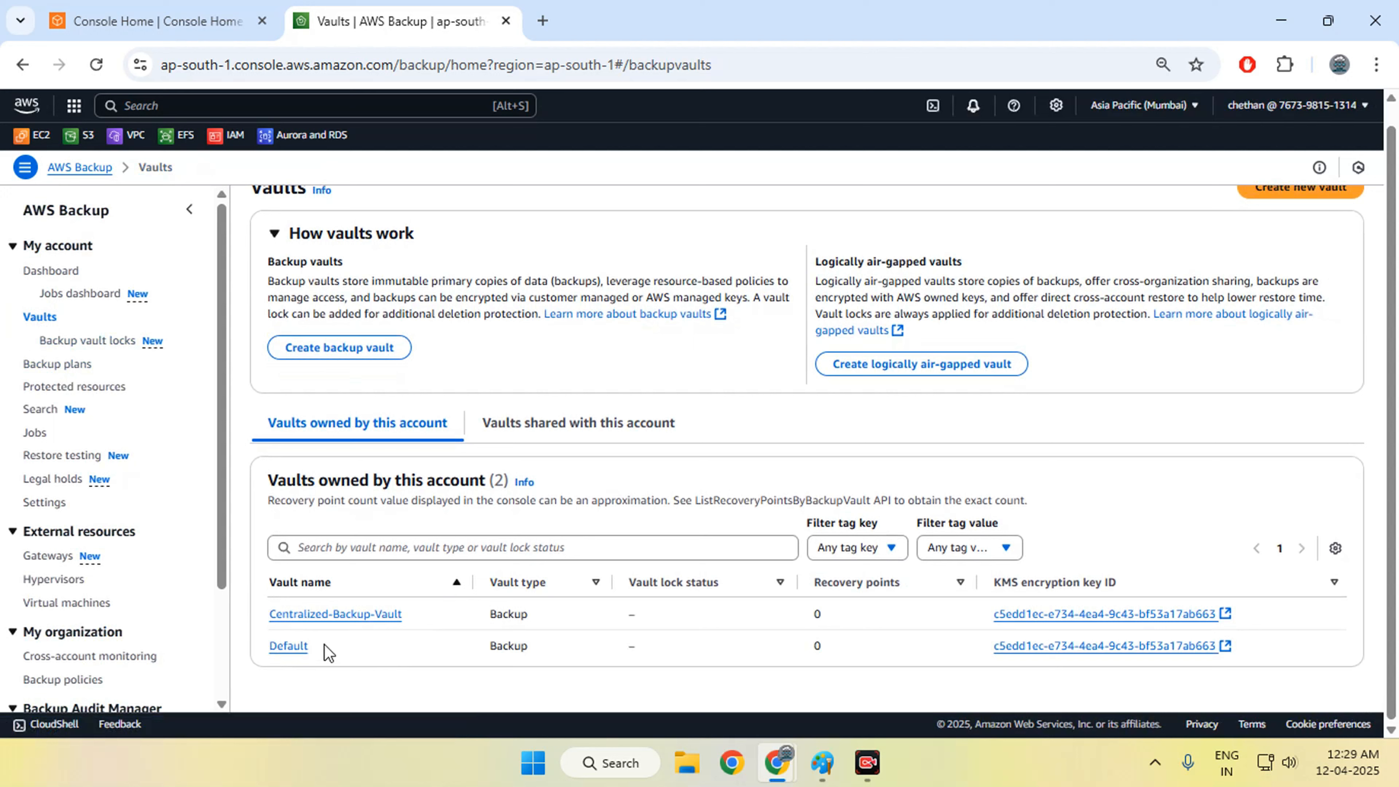
left_click(385, 614)
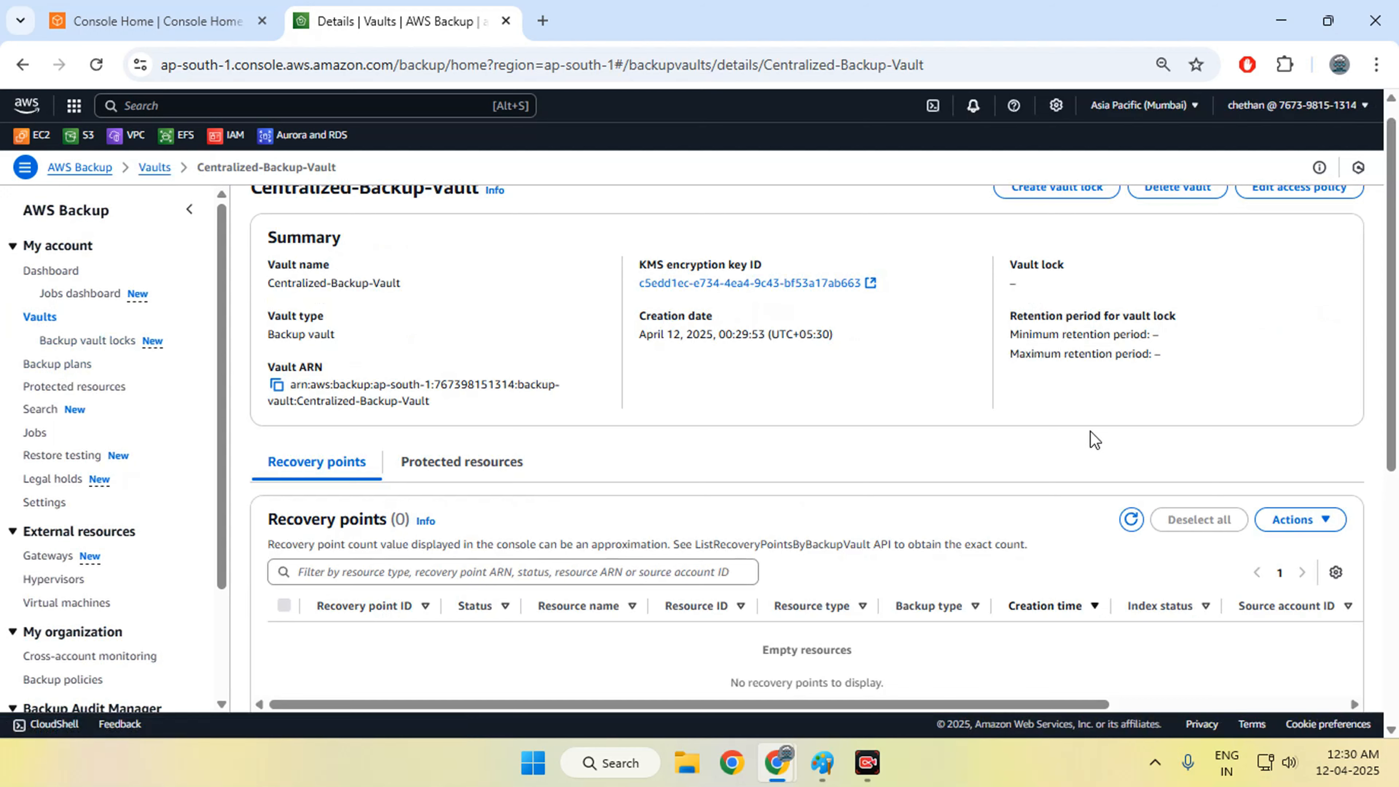
scroll(893, 468, "down", 5)
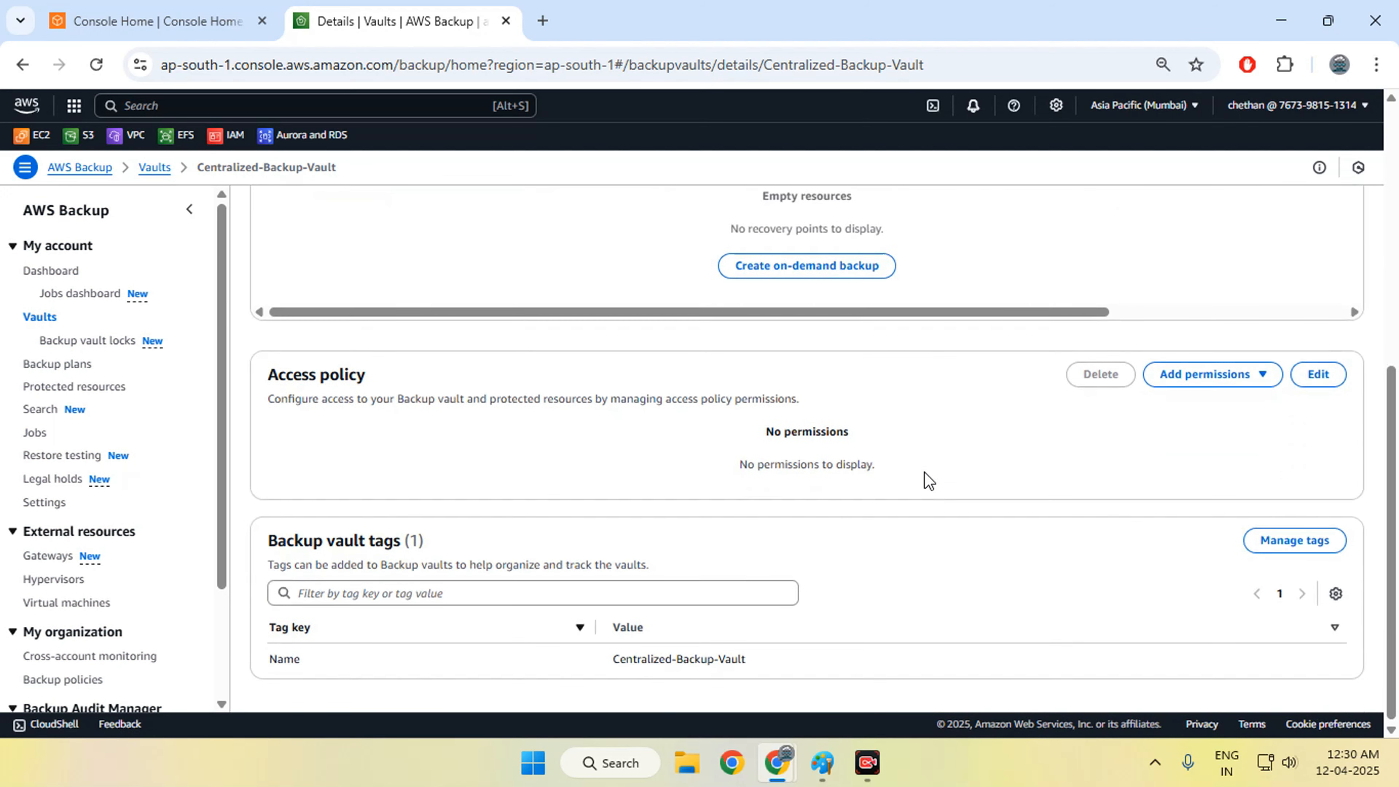
scroll(474, 650, "up", 5)
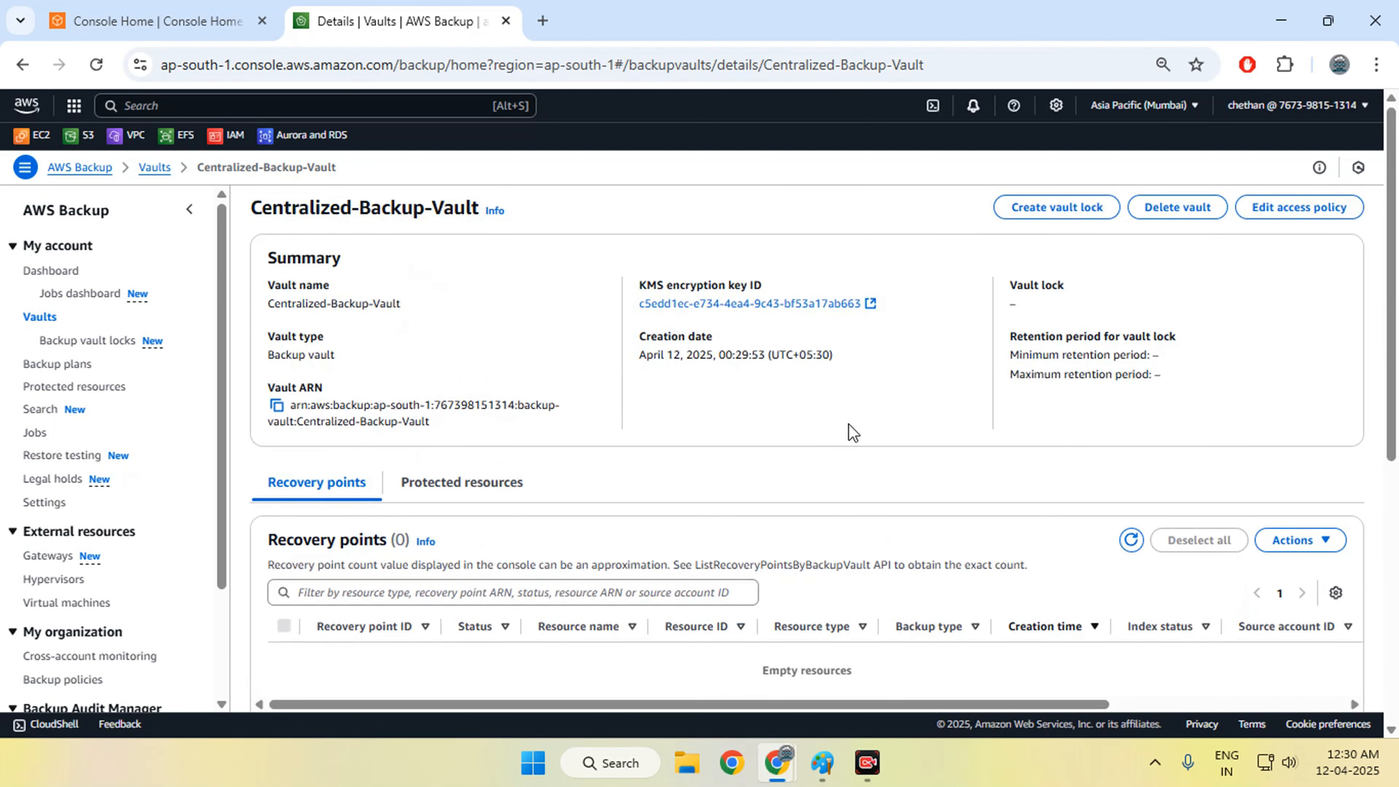
left_click(1015, 357)
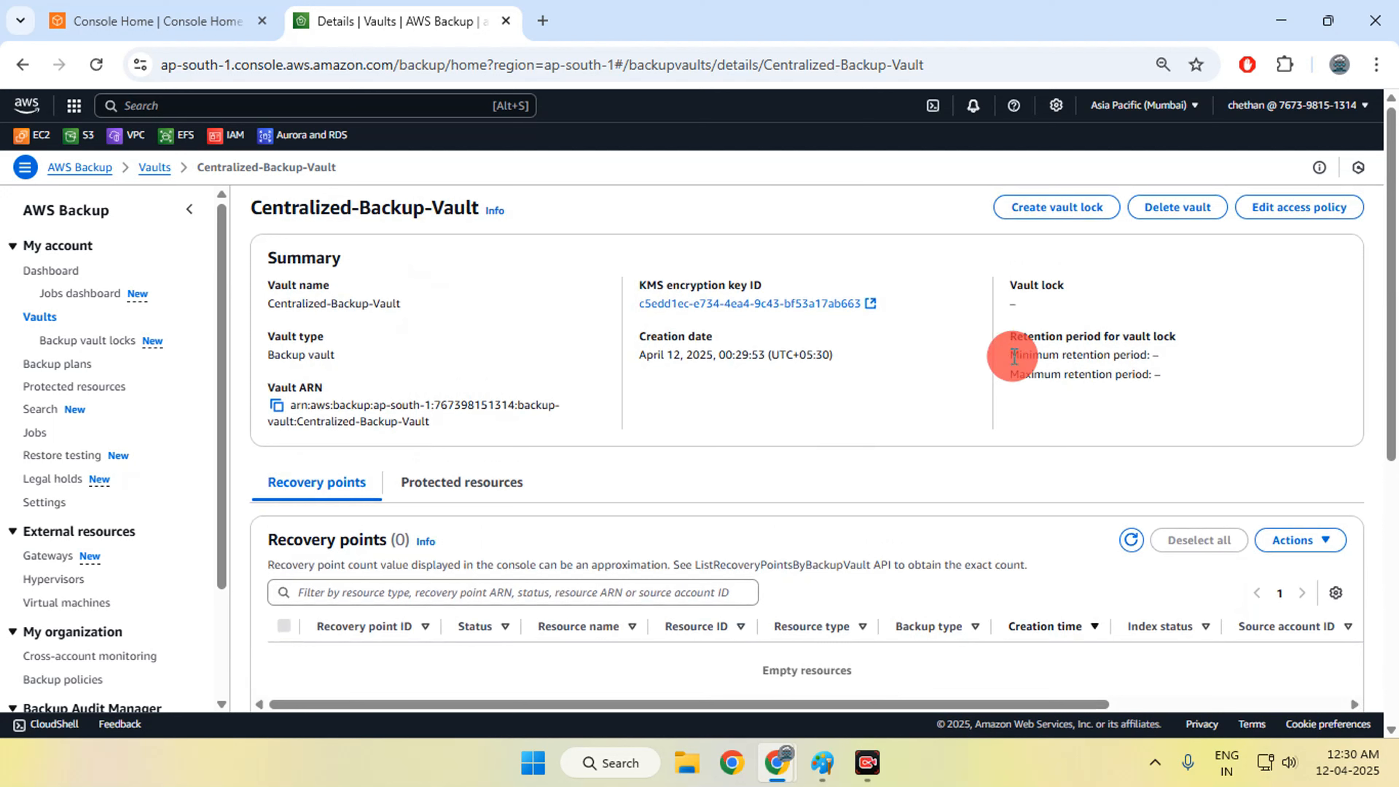
left_click_drag(1014, 357, 1108, 370)
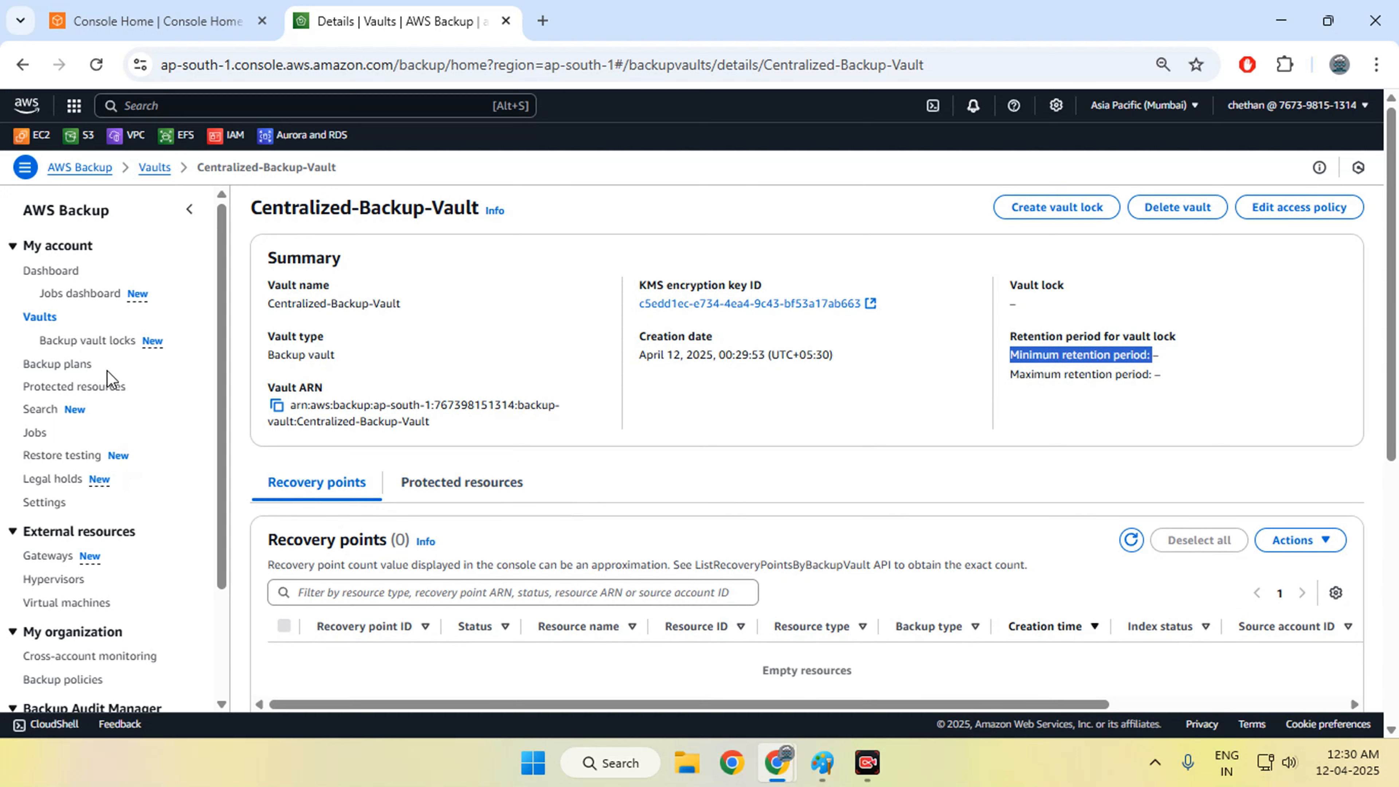
- Open the backup plans page and consult the AWS Backup Plan entry in the Paint diagram before returning to the browser
left_click(59, 367)
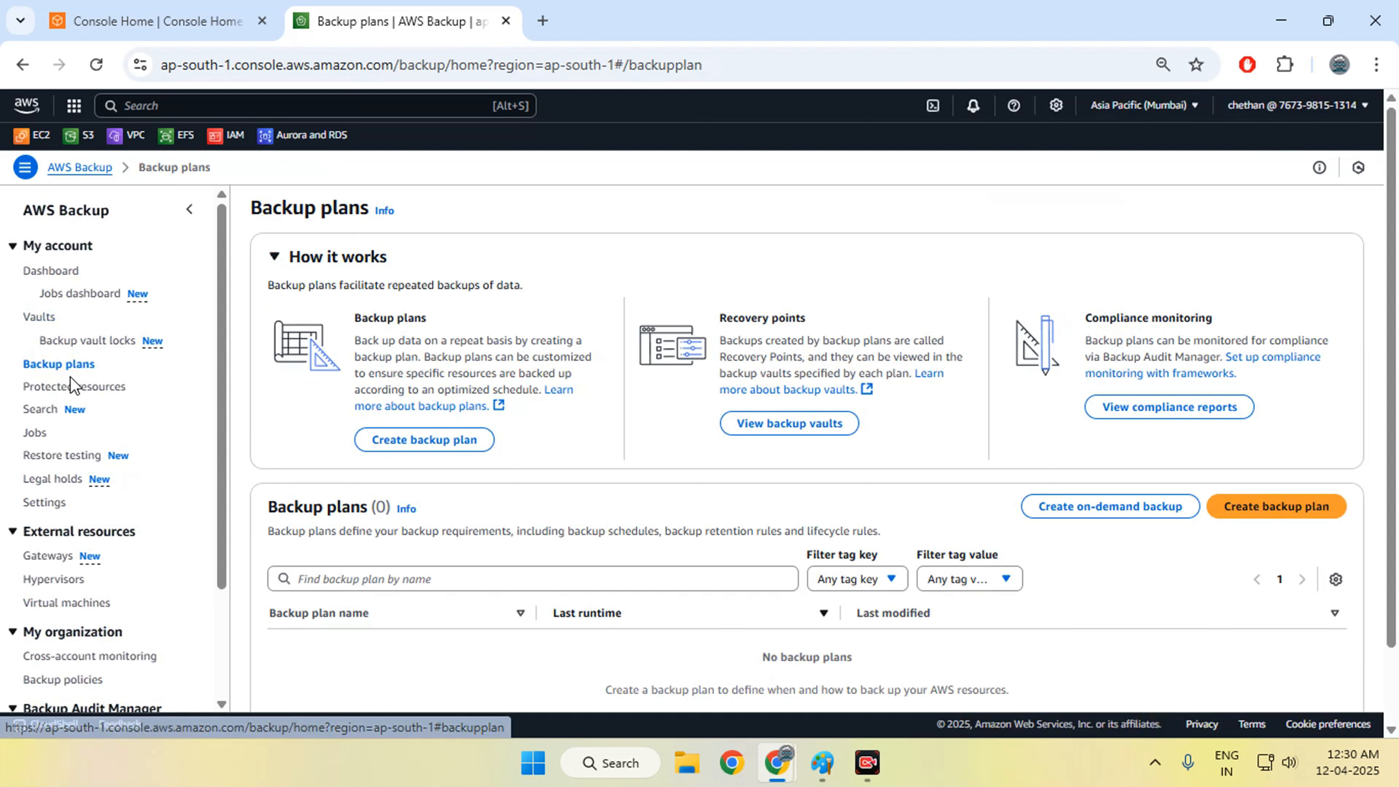
left_click(822, 764)
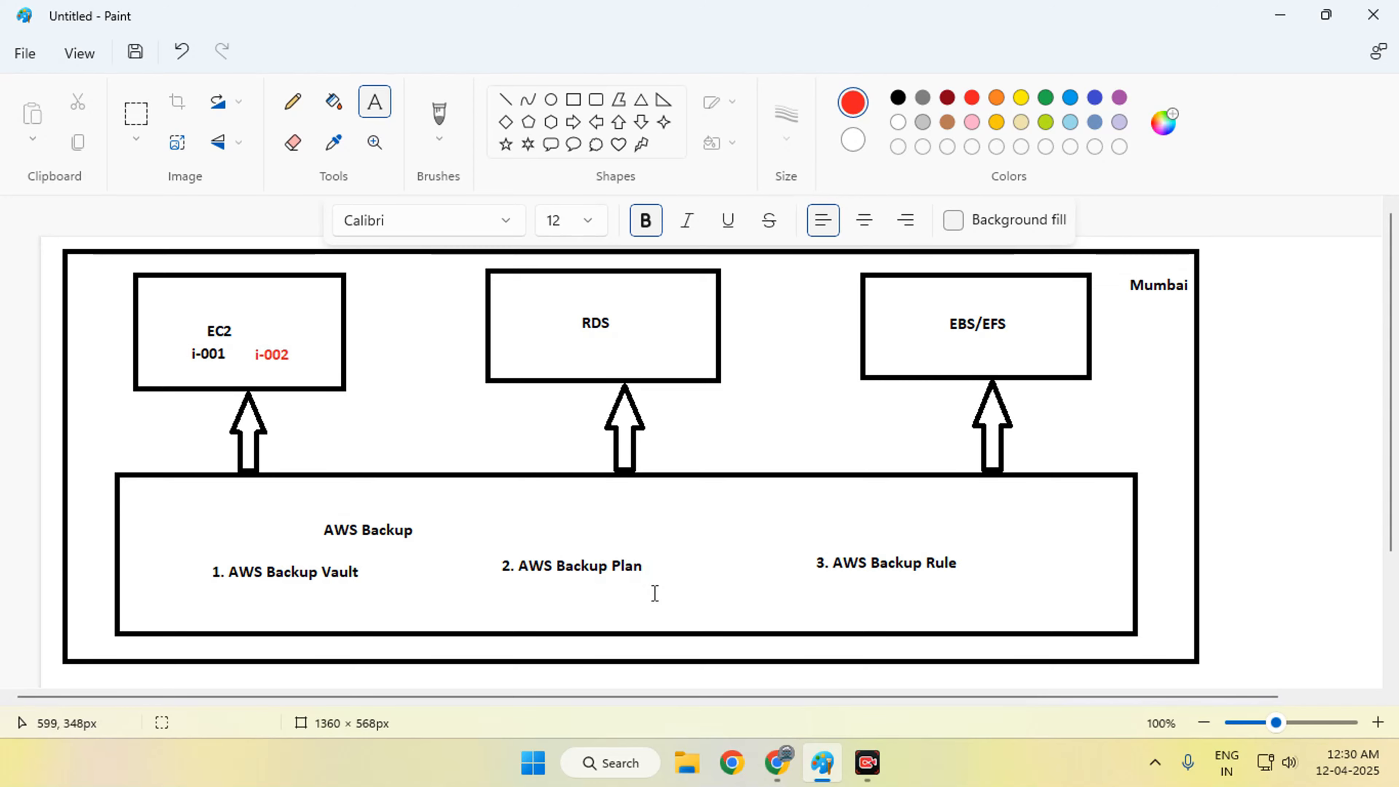
mouse_move(790, 760)
left_click(836, 679)
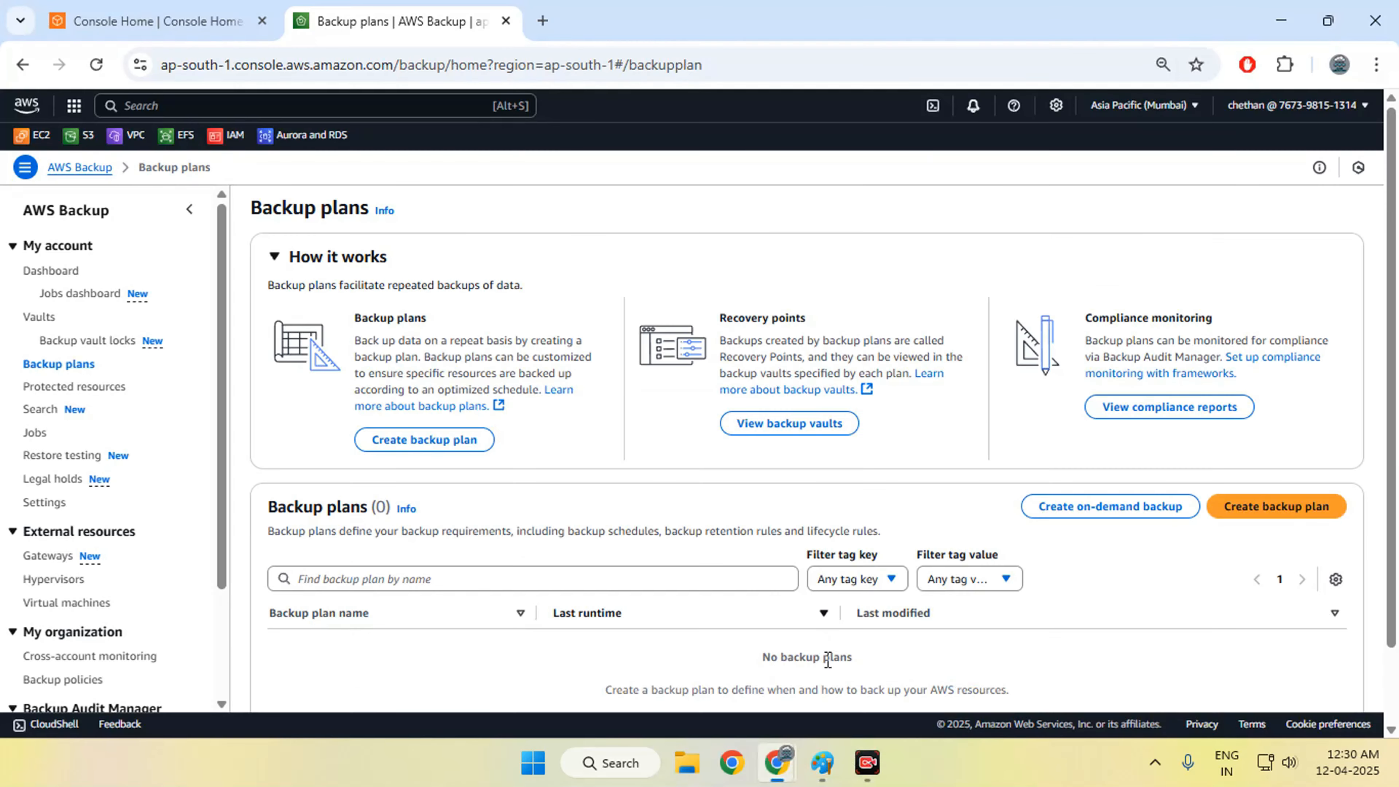
- Start creating a backup plan and look through the available plan templates without choosing one
left_click(1254, 507)
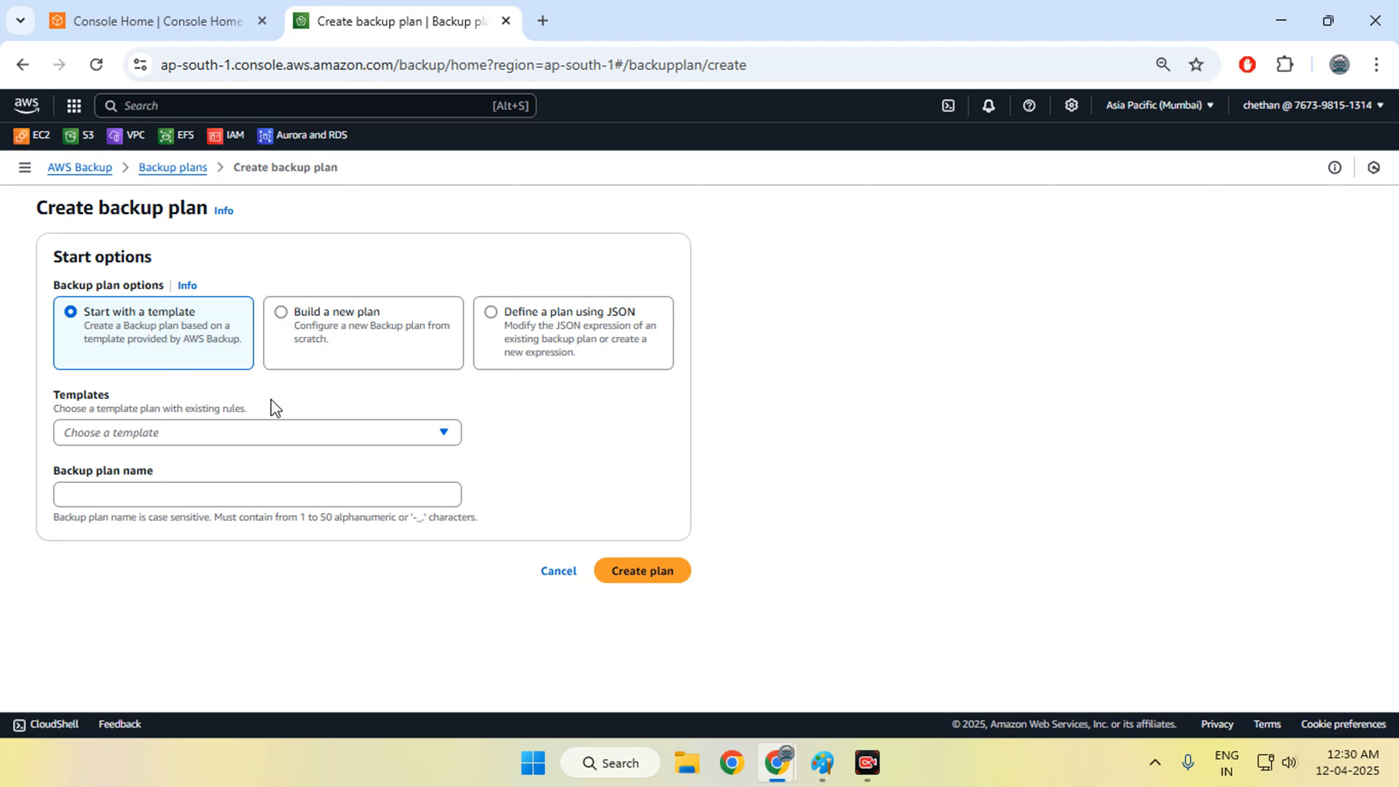
left_click(305, 432)
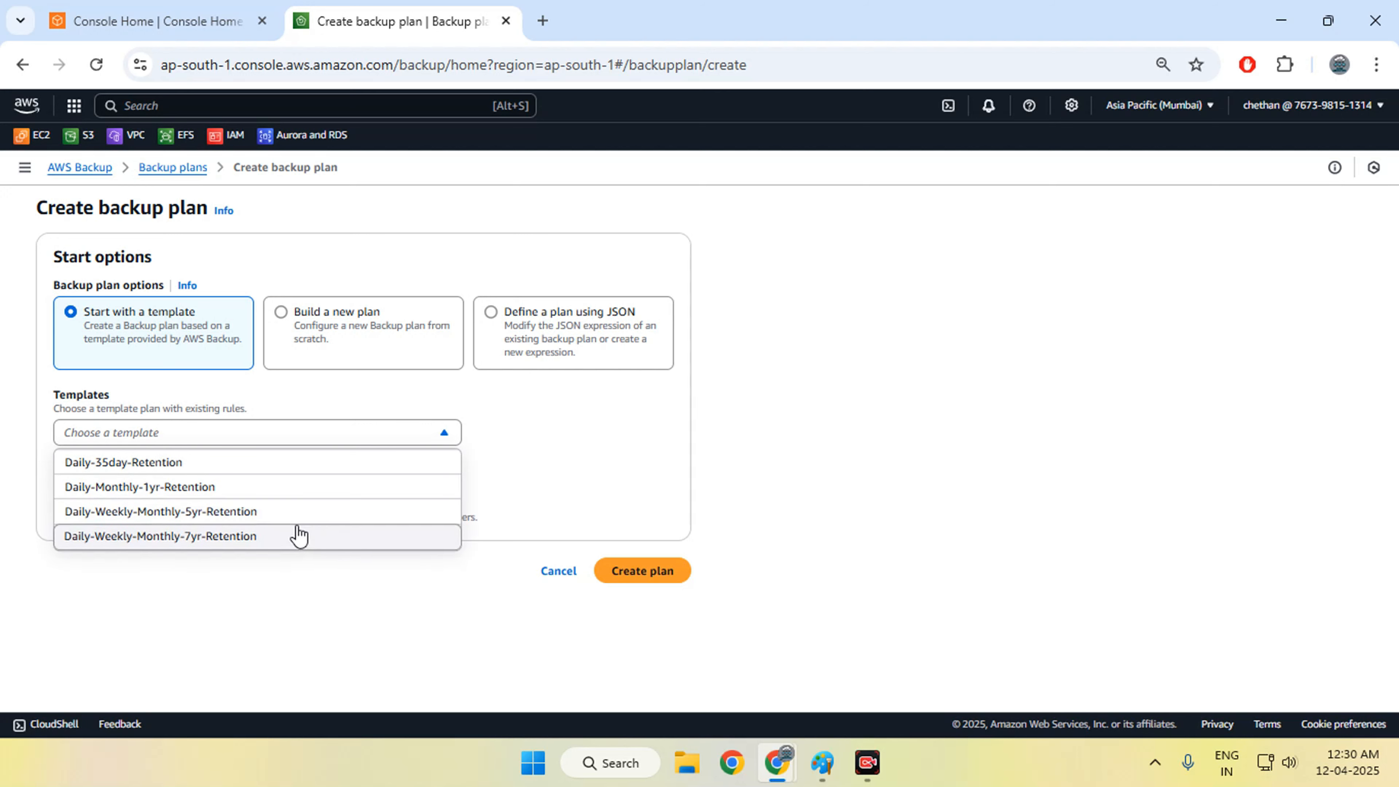
left_click(524, 460)
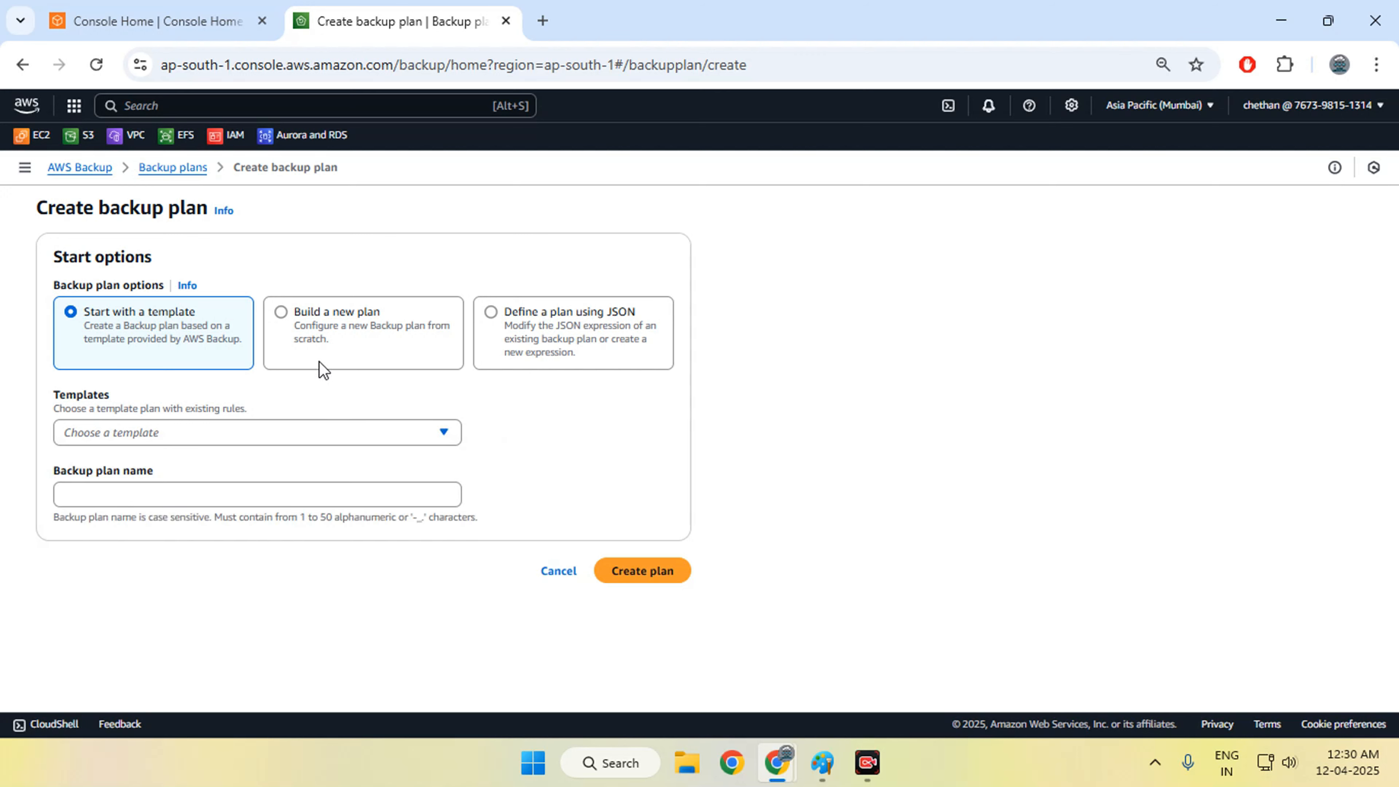
- Choose to build a new plan from scratch and name it EC2-RDS-EFS
left_click(281, 312)
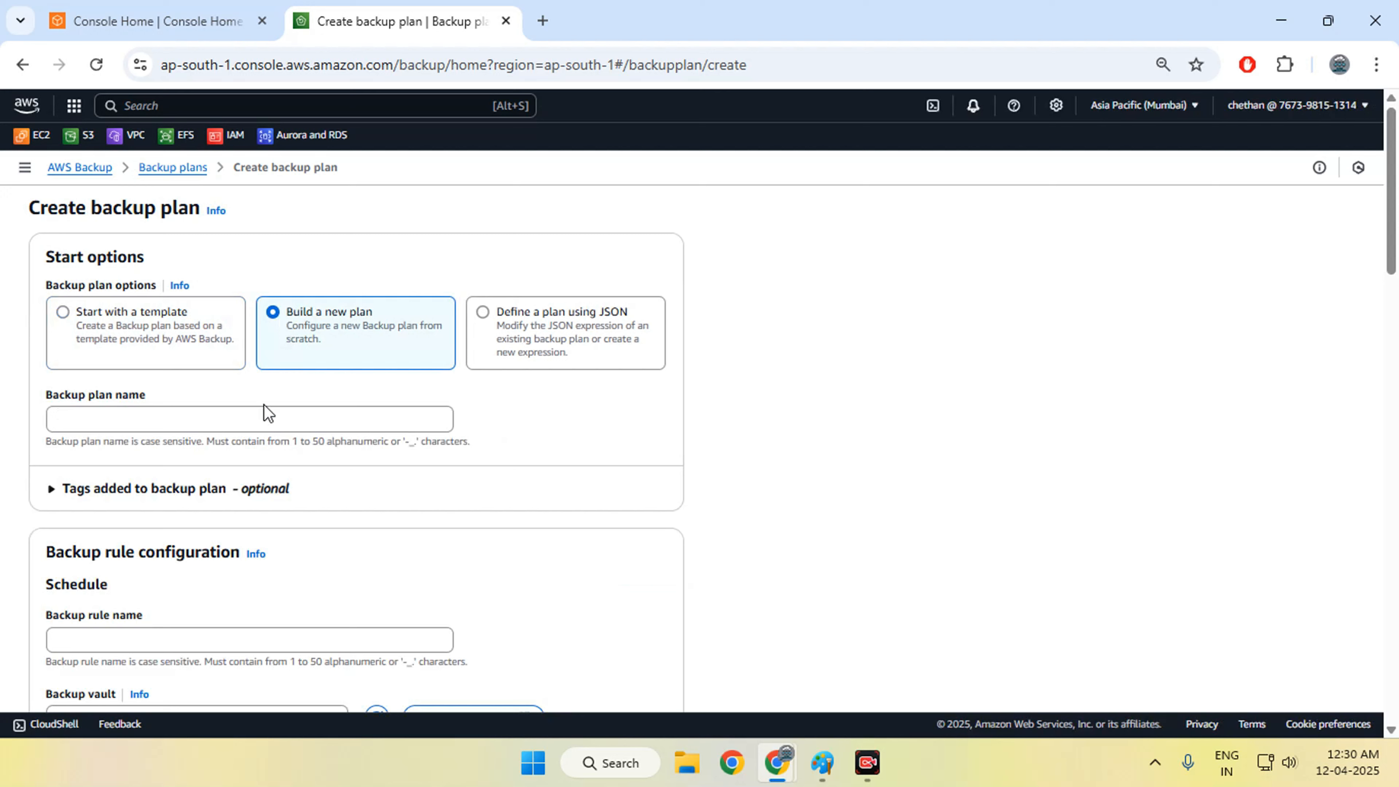
left_click(149, 425)
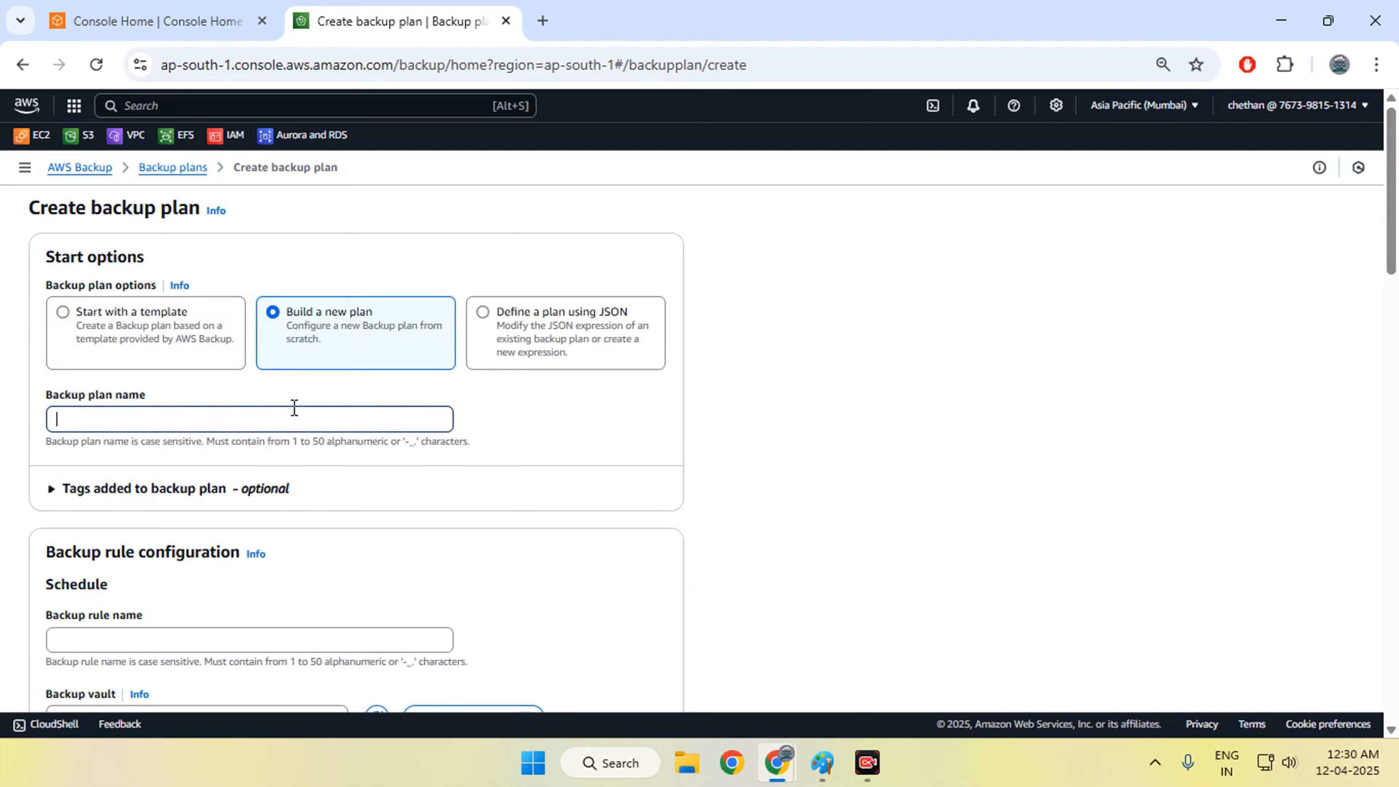
type("EC2-RDS-EFS")
- Examine the backup rule configuration fields and check the AWS Backup Rule entry in the Paint diagram, returning to the plan form
scroll(314, 430, "down", 2)
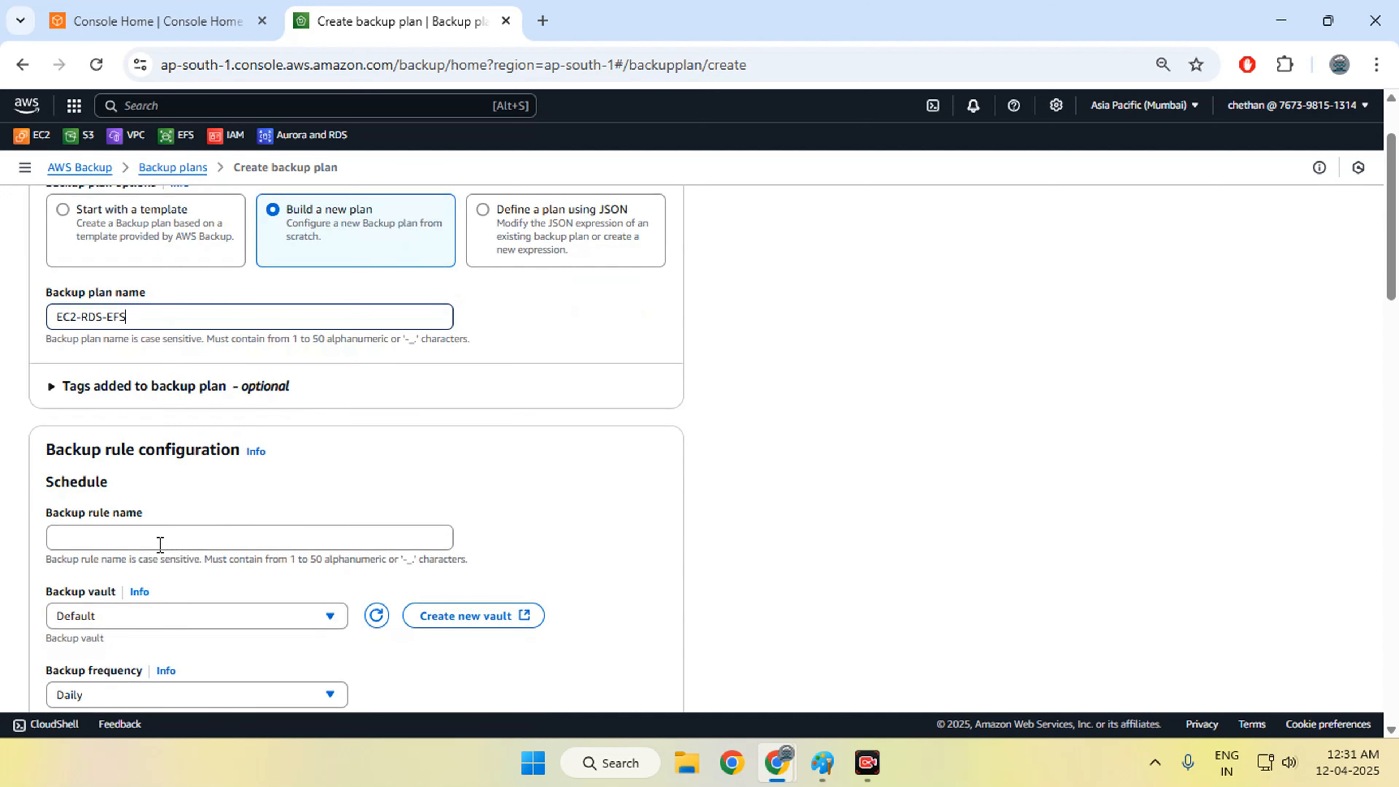
left_click(158, 544)
scroll(153, 518, "down", 4)
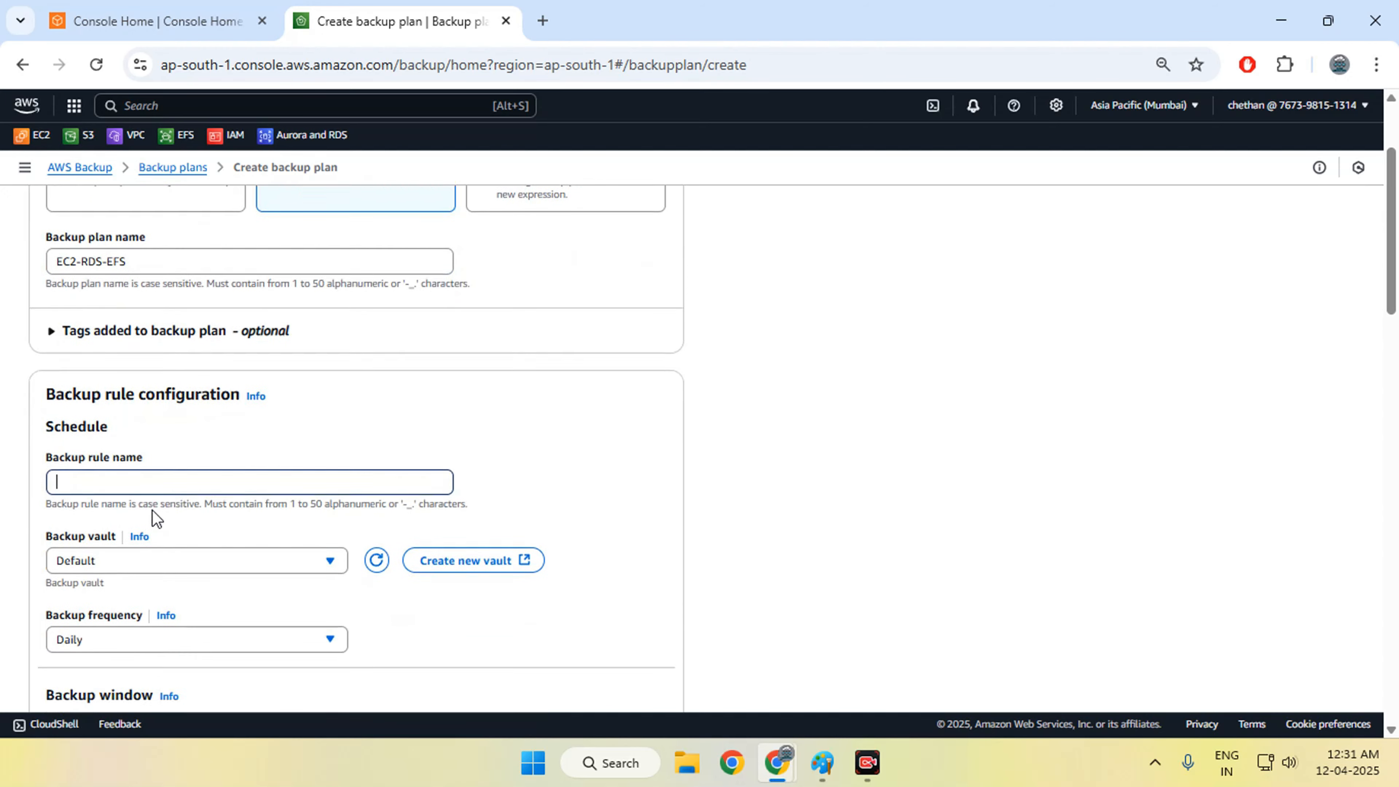
scroll(138, 413, "up", 4)
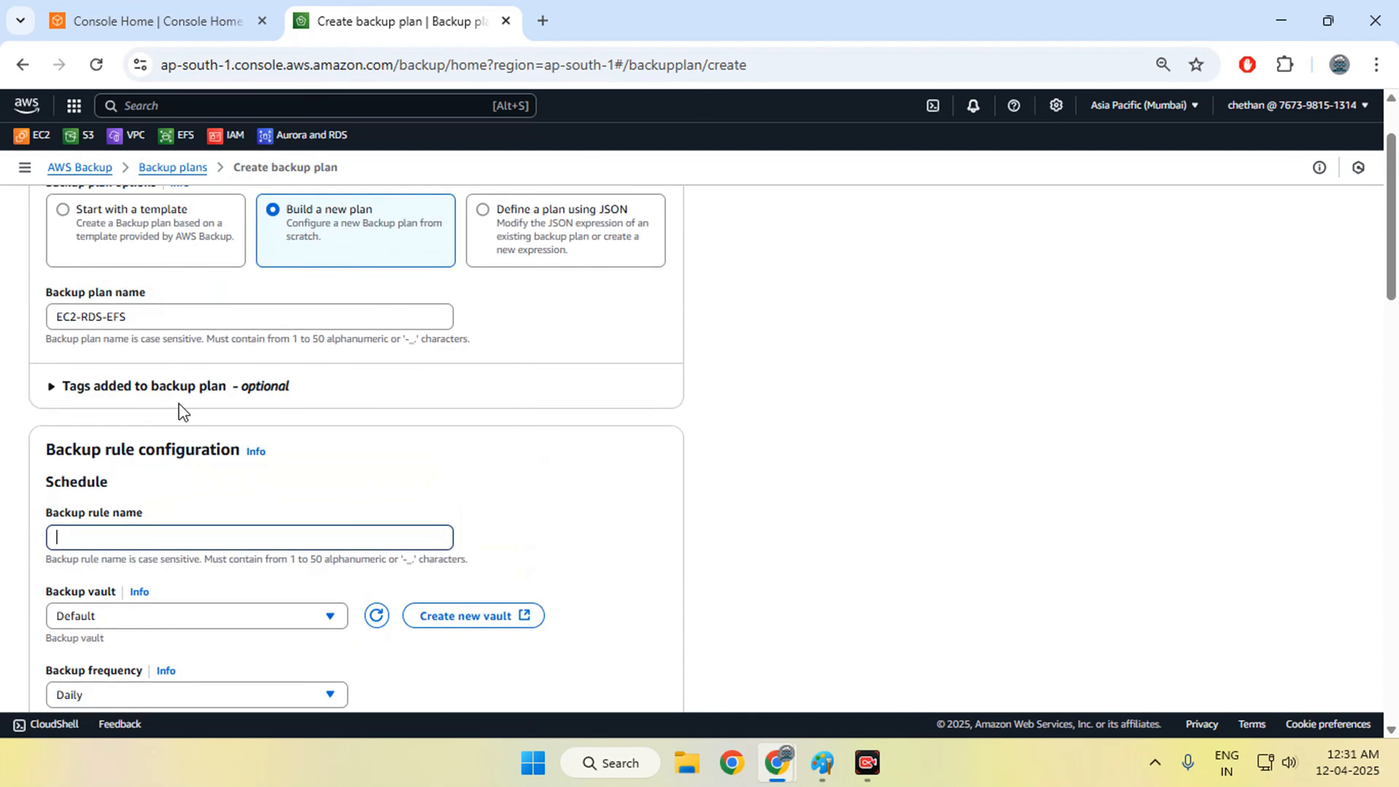
scroll(166, 496, "up", 2)
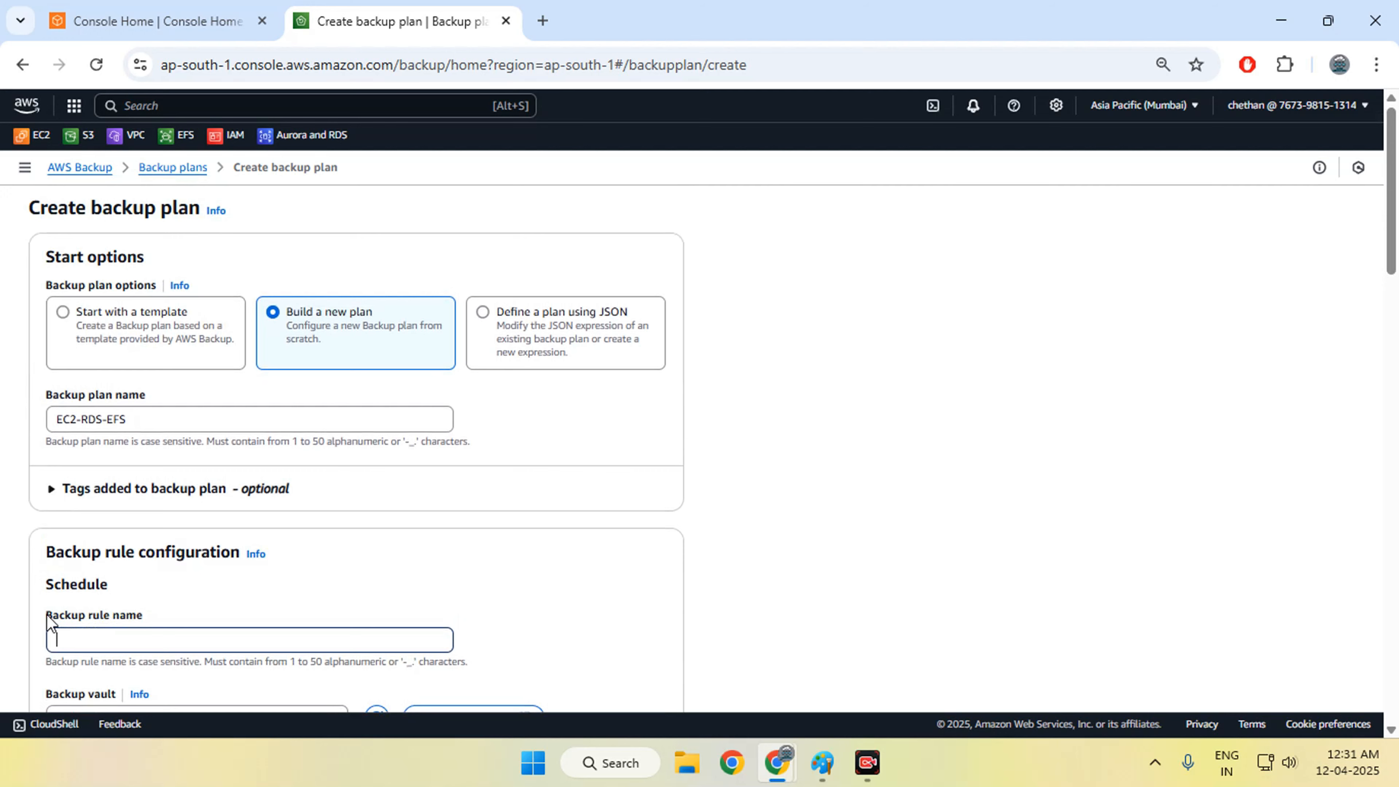
left_click_drag(48, 614, 147, 613)
left_click(242, 604)
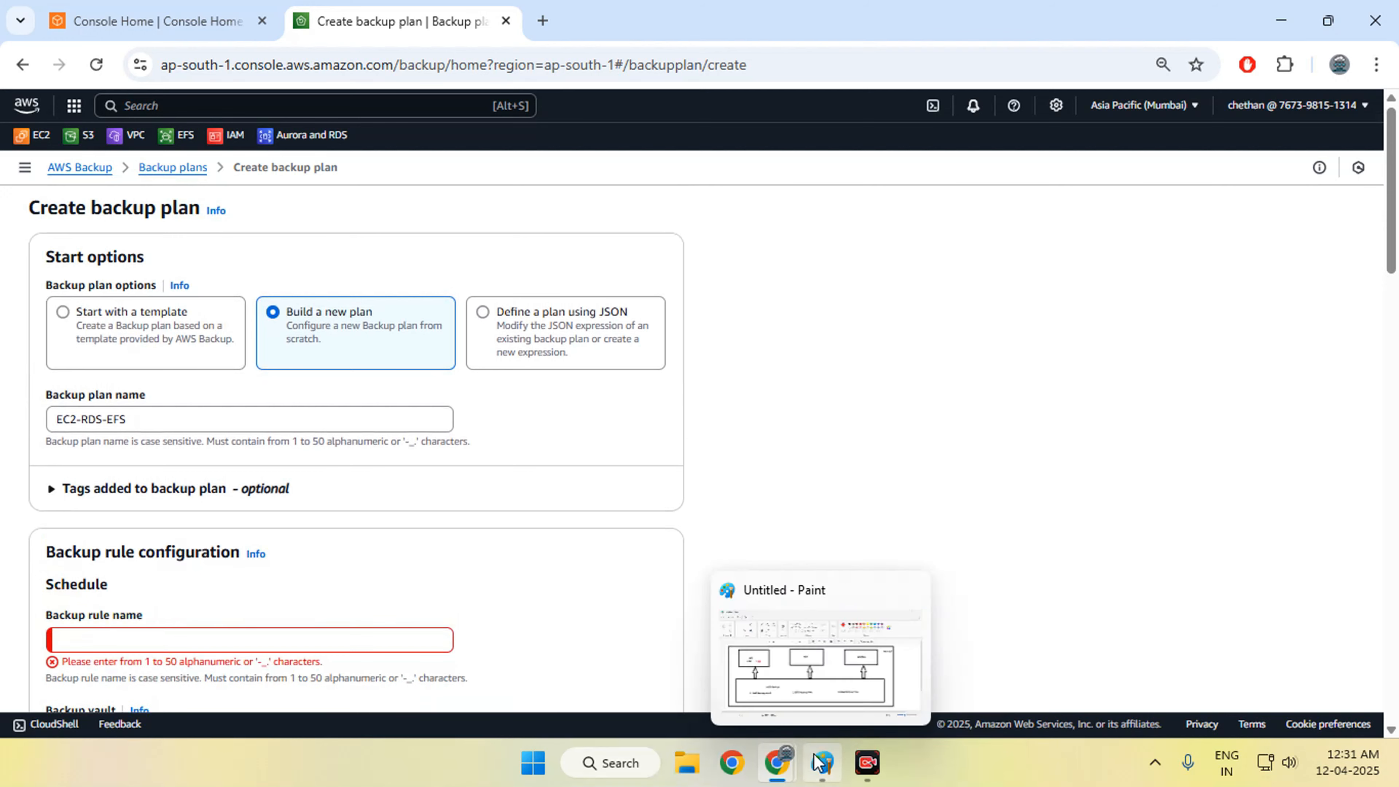
left_click(822, 762)
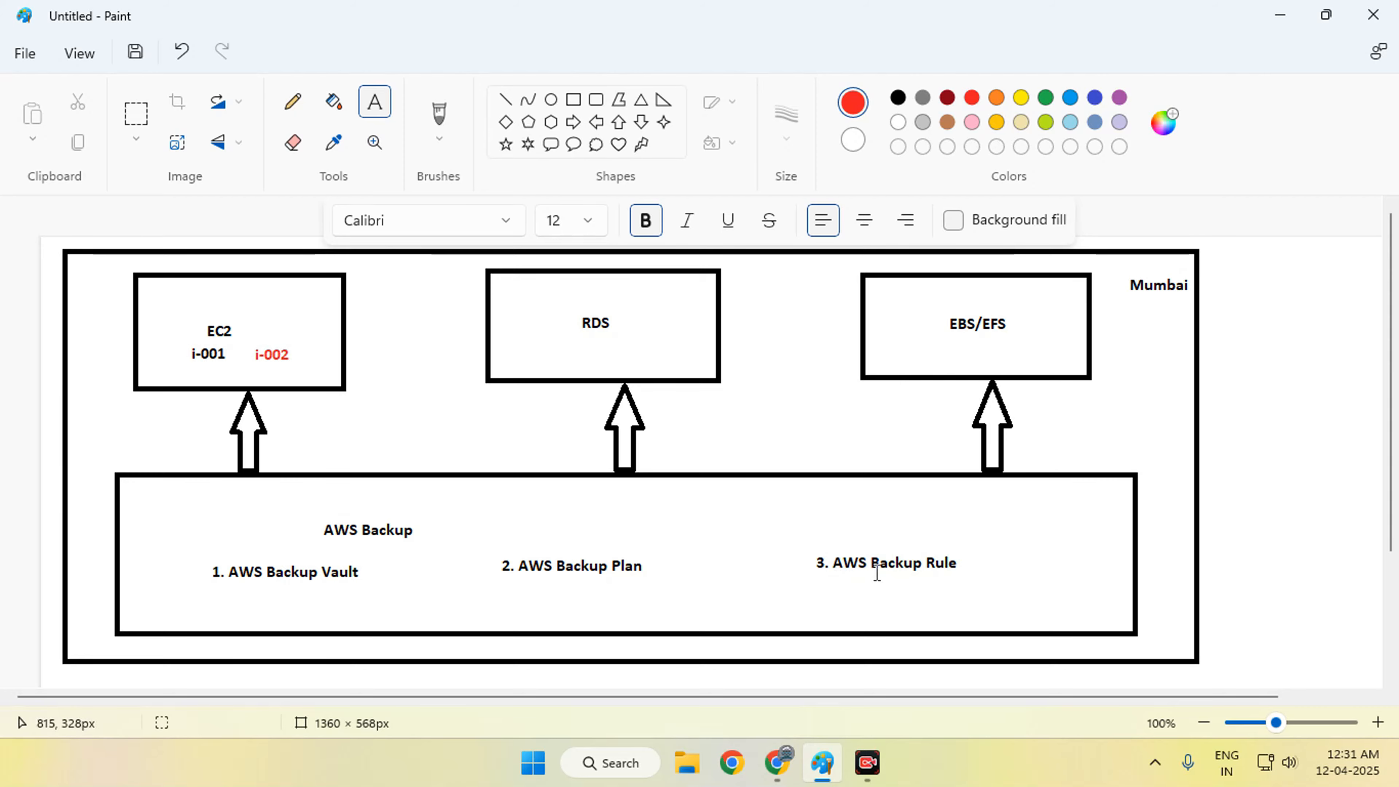
mouse_move(777, 764)
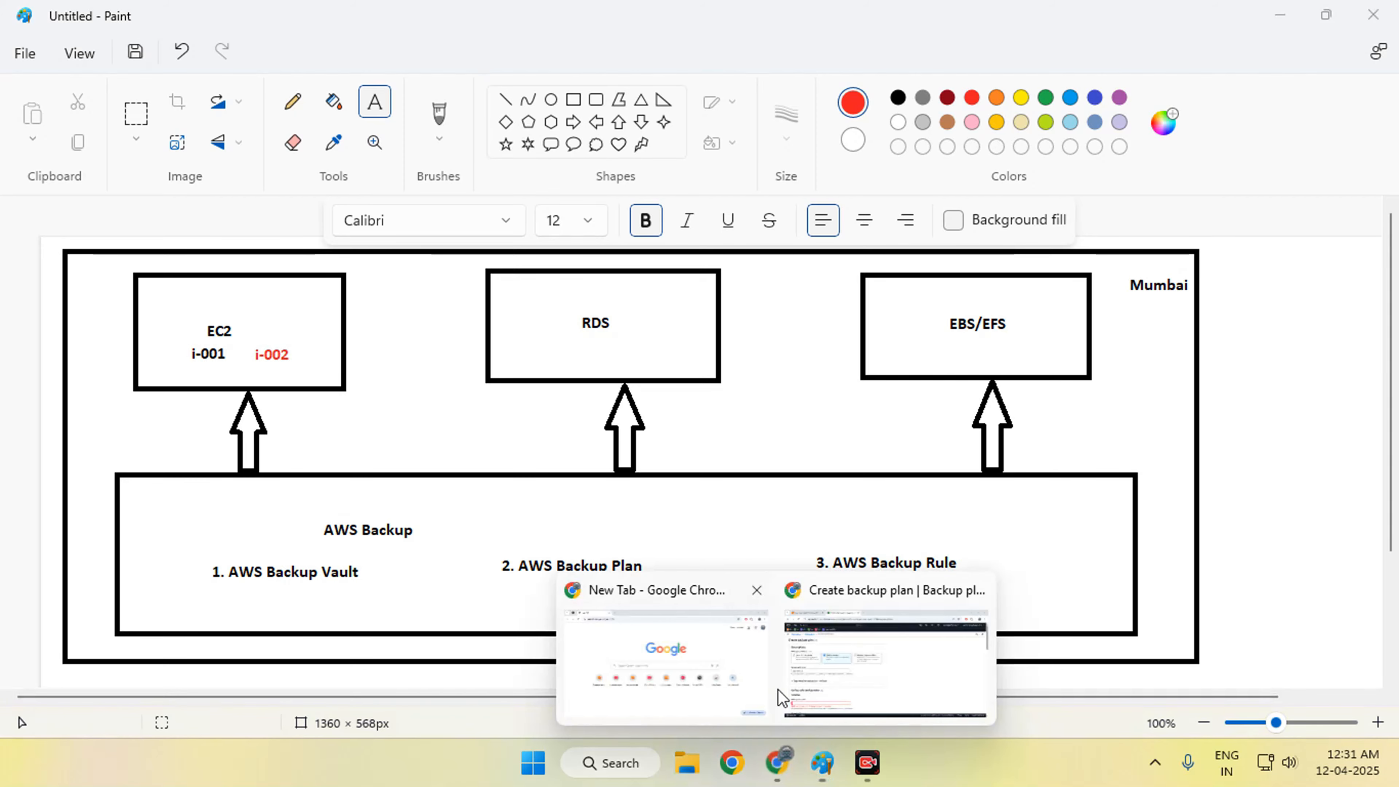
left_click(792, 647)
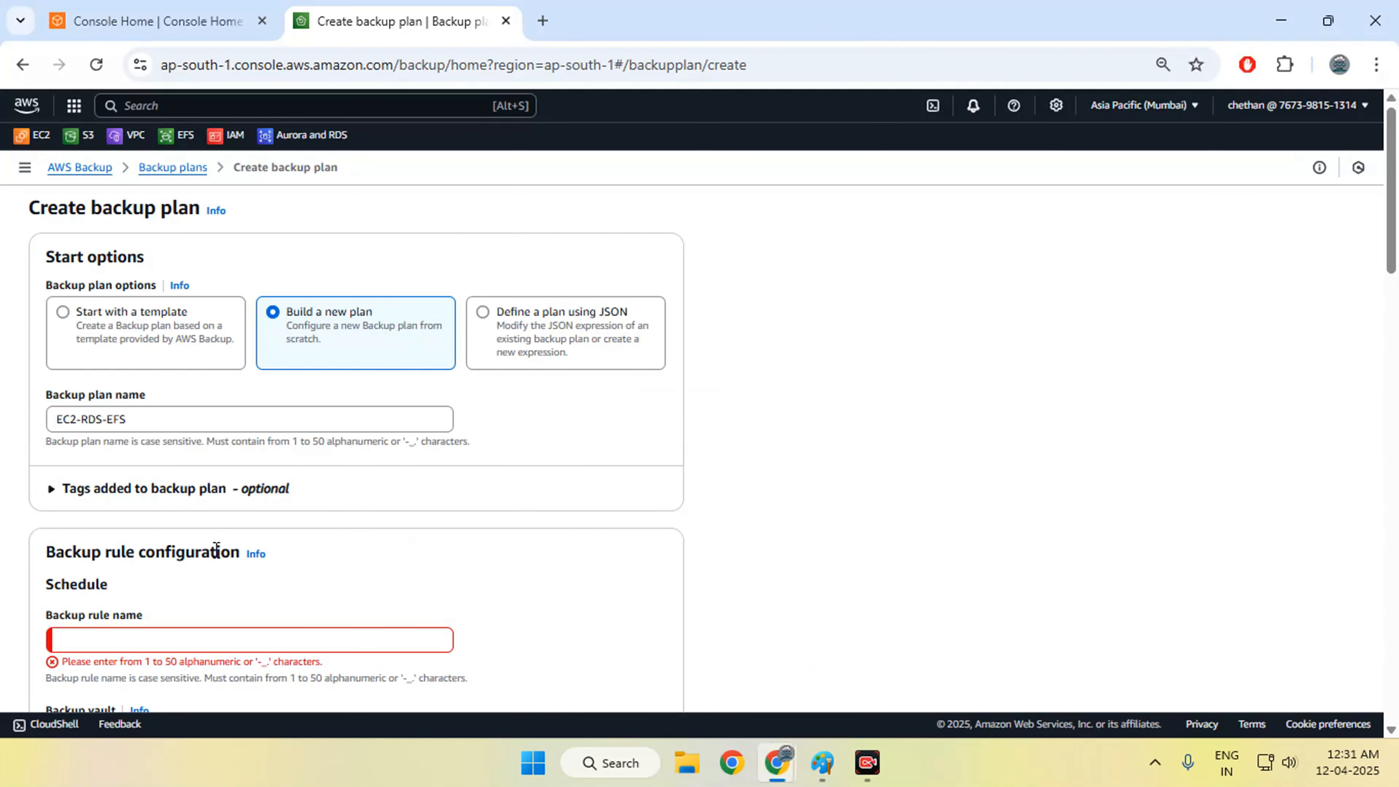
- Name the backup rule EC2-RDS-EFS-Rule, reusing the backup plan's name with the suffix -Rule
scroll(242, 554, "down", 2)
left_click(200, 537)
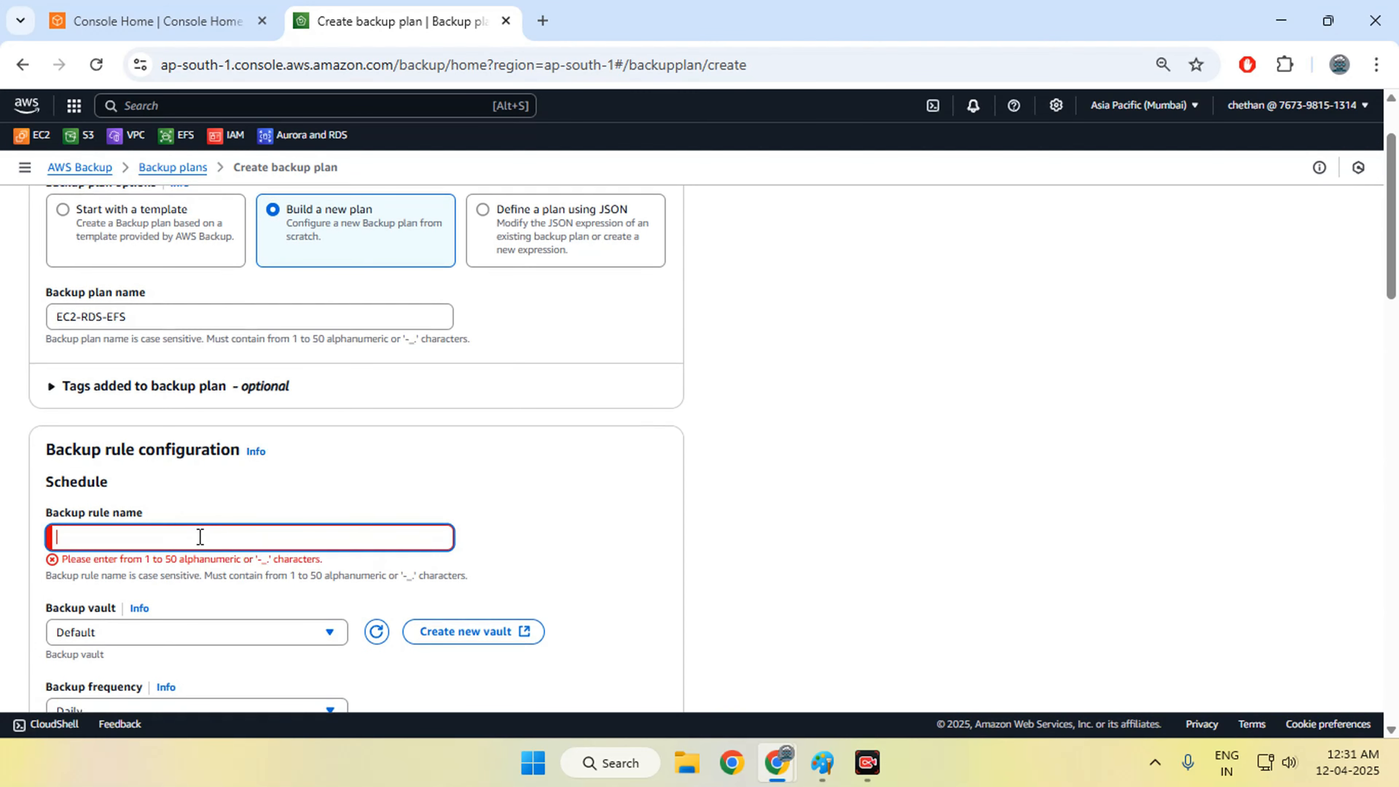
left_click_drag(149, 317, 19, 326)
key("ctrl+c")
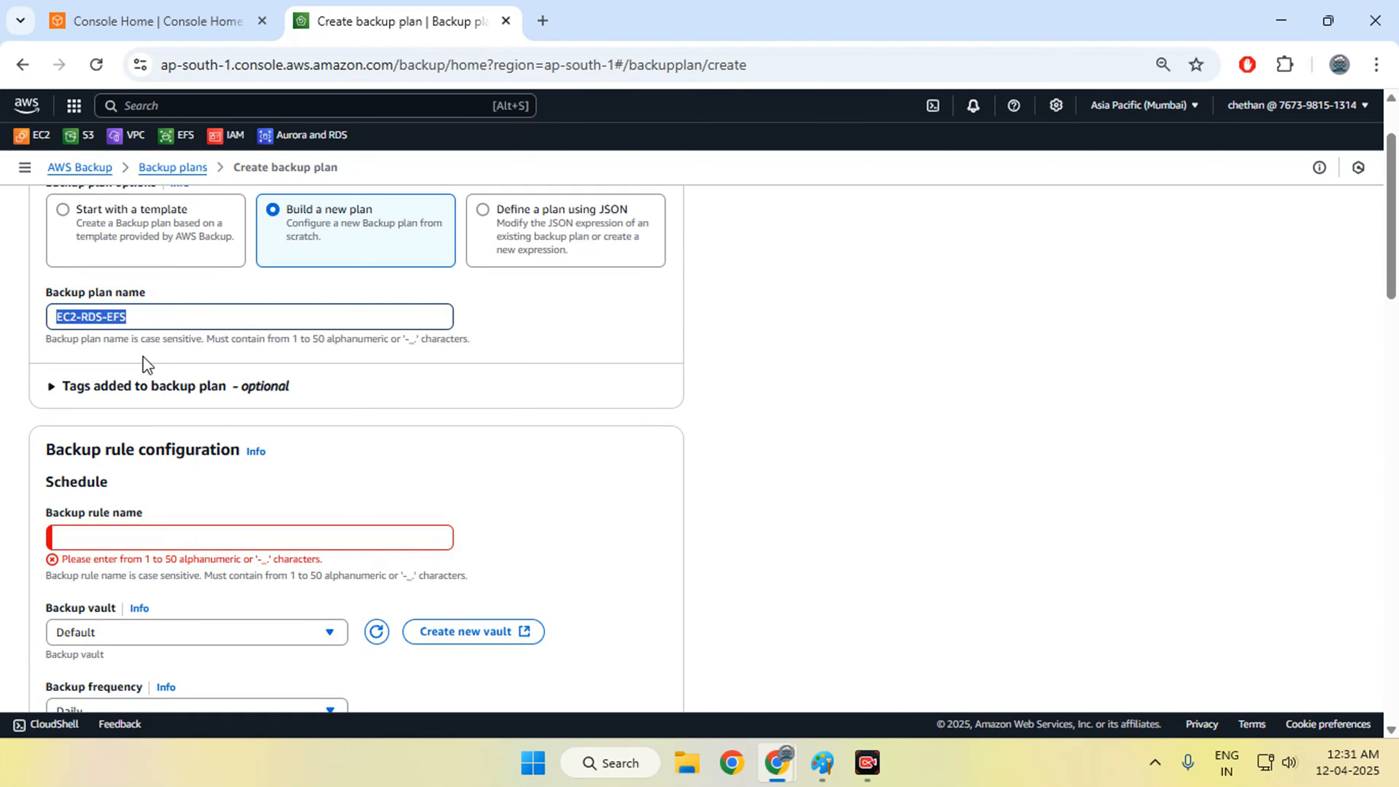
left_click(167, 534)
key("ctrl+v")
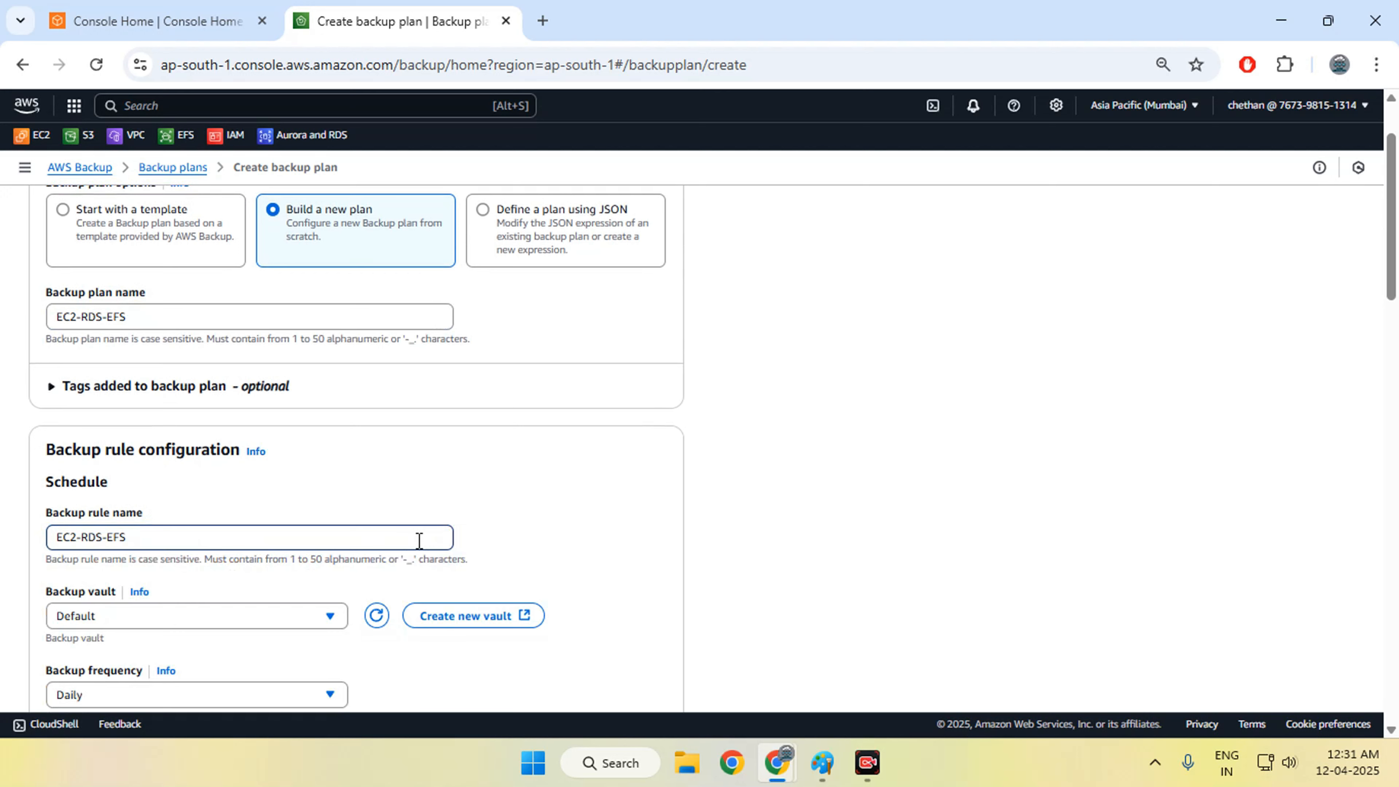
type("-Rule")
- Extend the plan name to EC2-RDS-EFS-Plan-7days and the rule name to EC2-RDS-EFS-Rule-7days
left_click(159, 317)
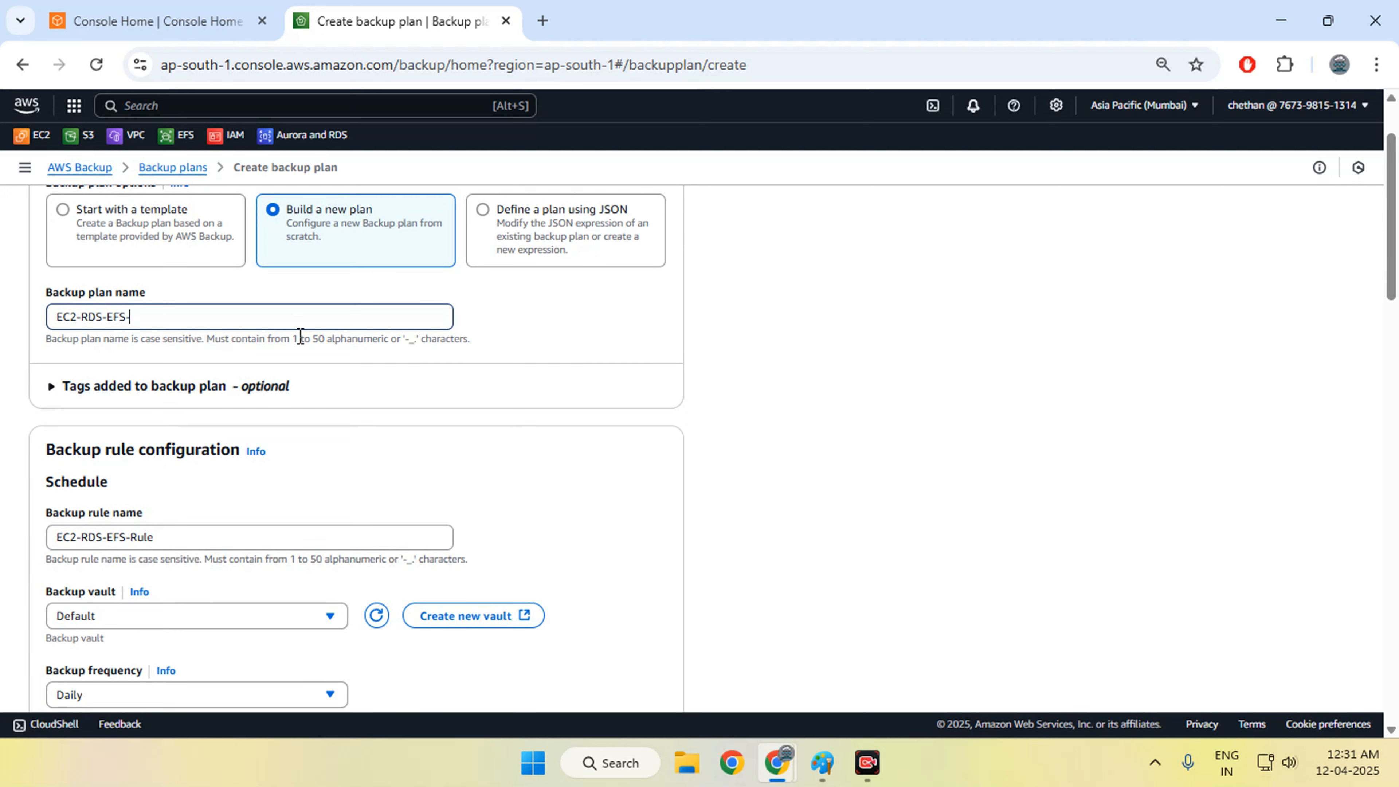
type("-Plan-7days")
left_click(195, 536)
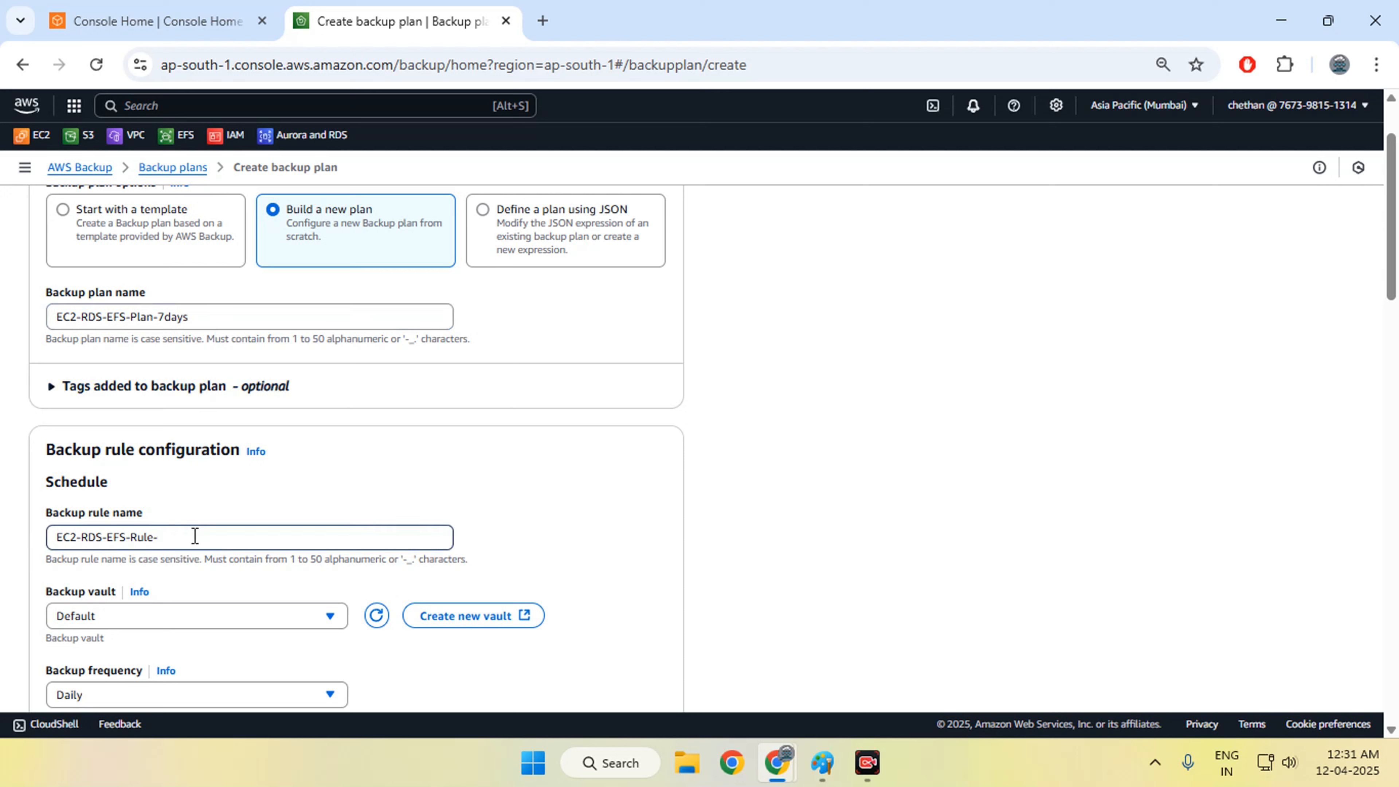
type("7days")
- Select Centralized-Backup-Vault as the rule's backup vault and choose the Daily backup frequency
scroll(214, 476, "down", 3)
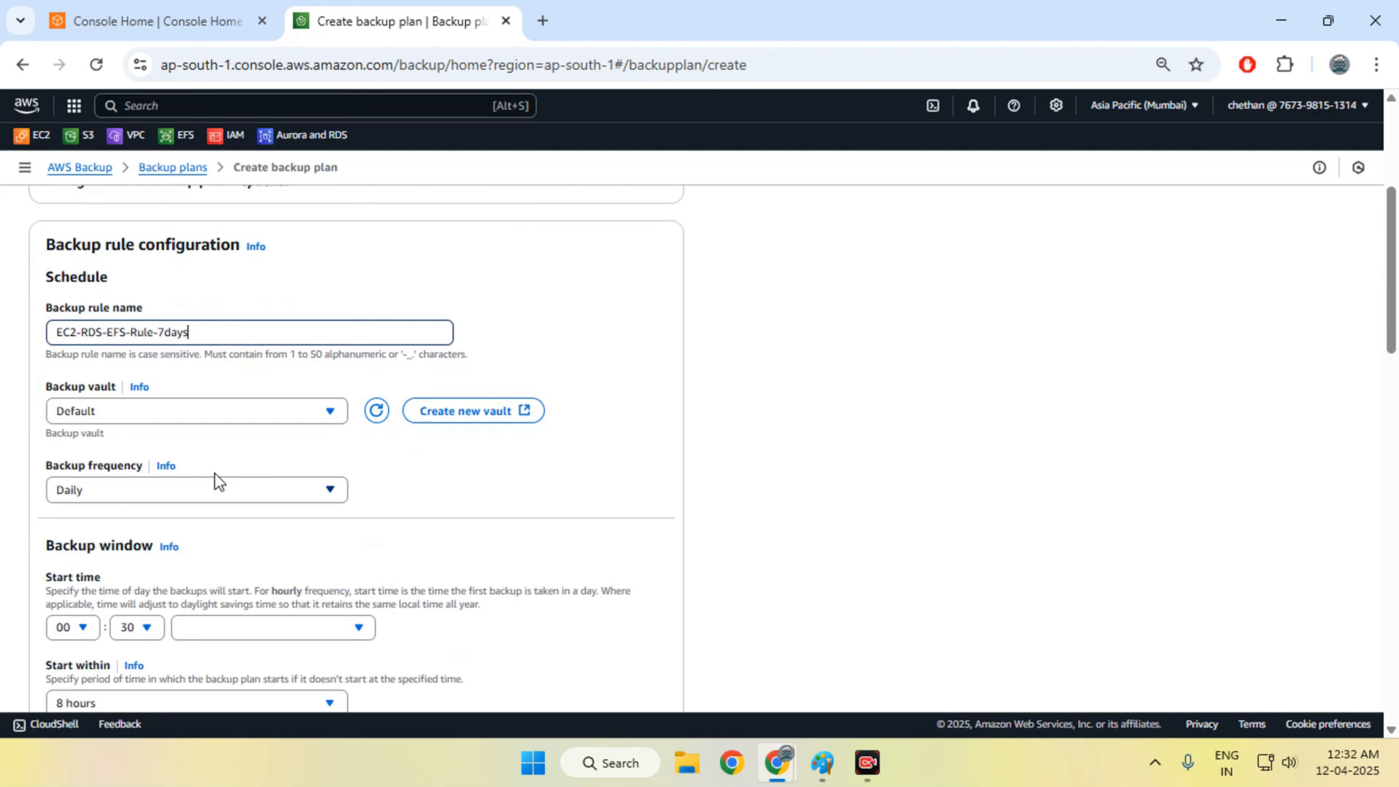
left_click(166, 415)
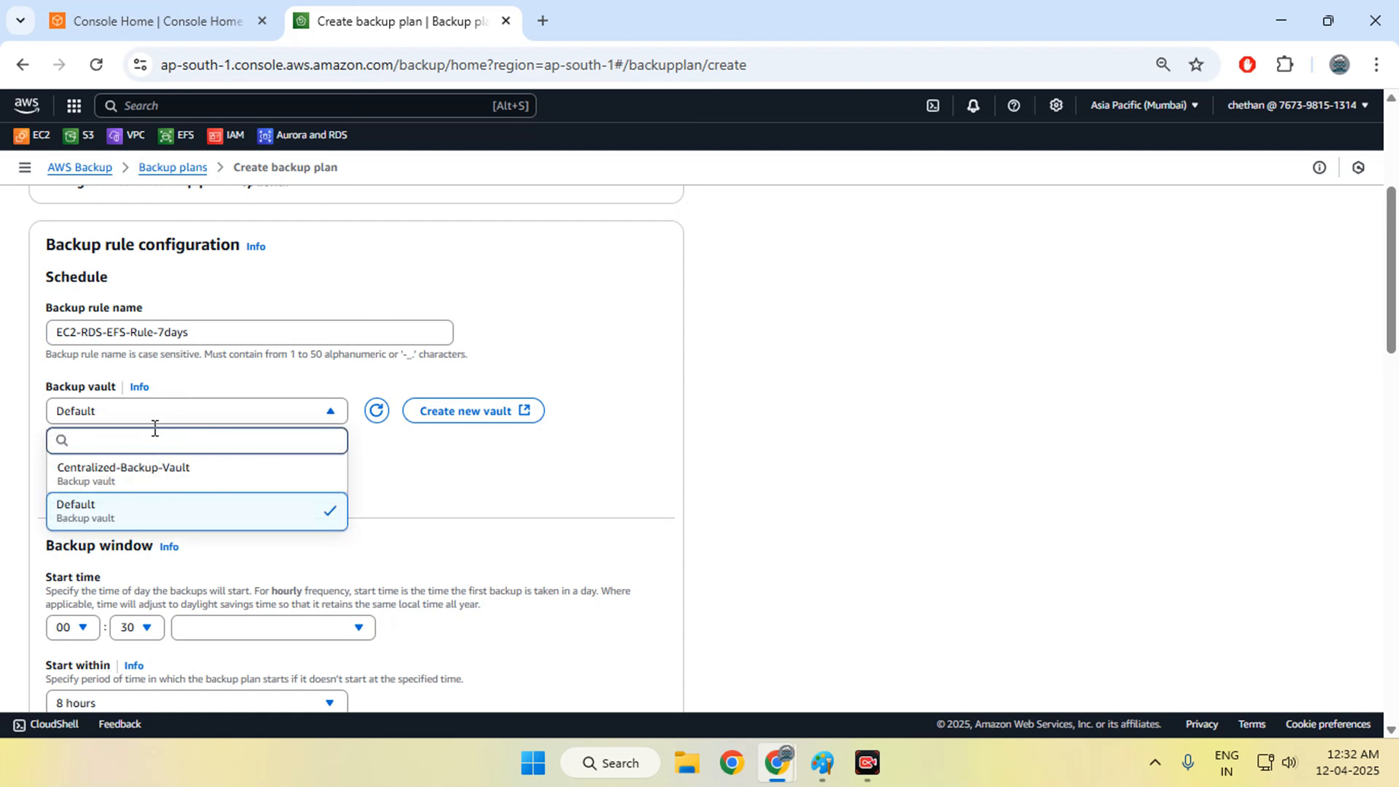
left_click(138, 474)
scroll(450, 508, "down", 2)
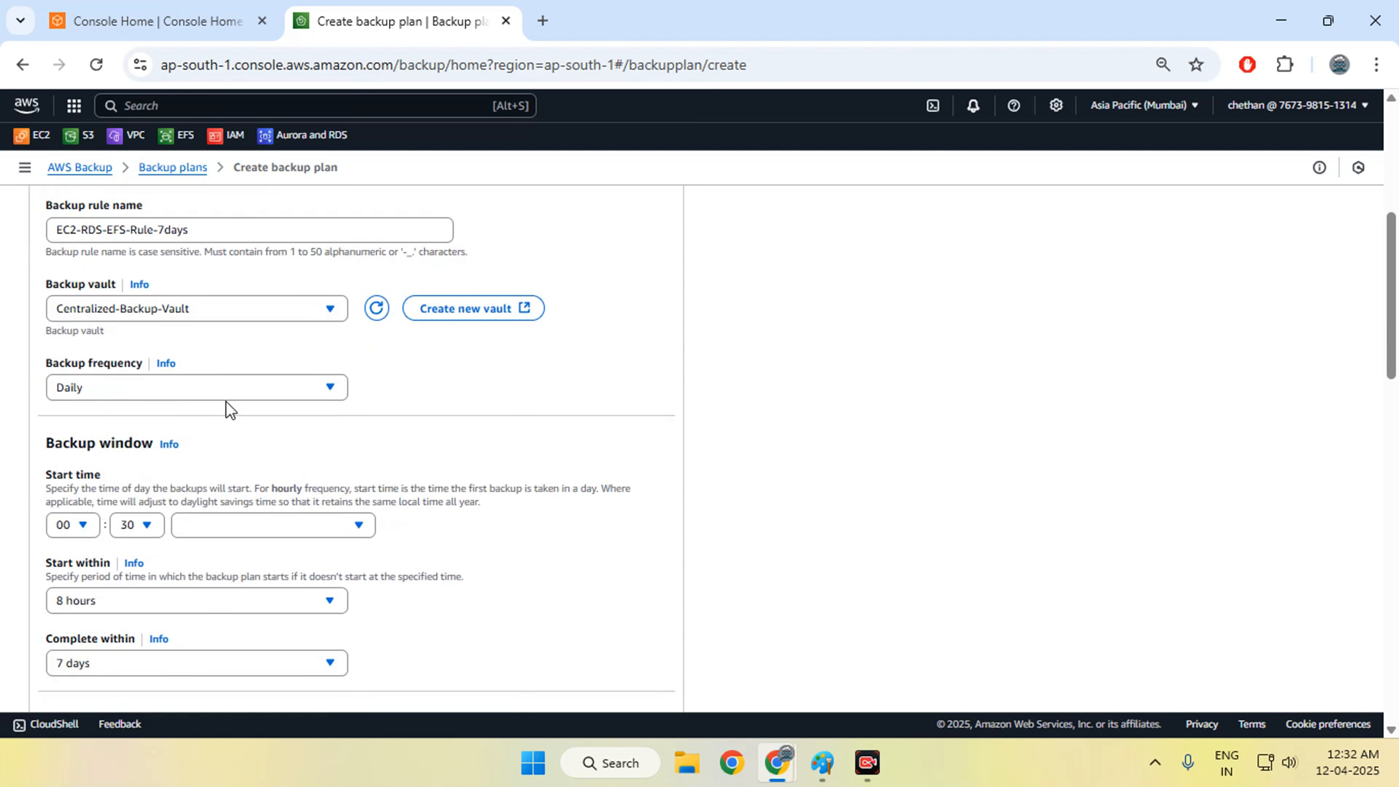
left_click(225, 389)
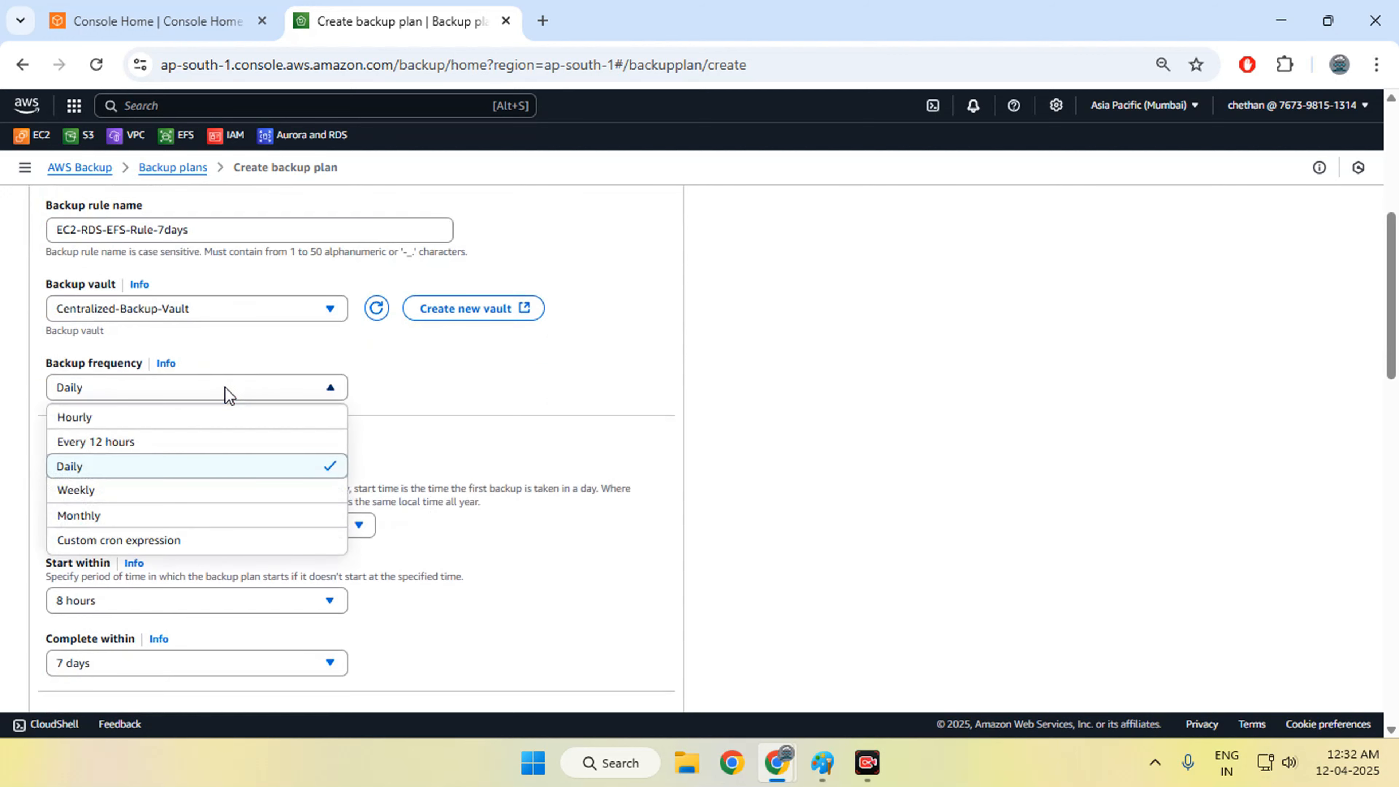
left_click(175, 468)
- Set the backup window's time zone to Asia/Kolkata (UTC+05:30), keeping the 00:30 start time
scroll(335, 441, "down", 2)
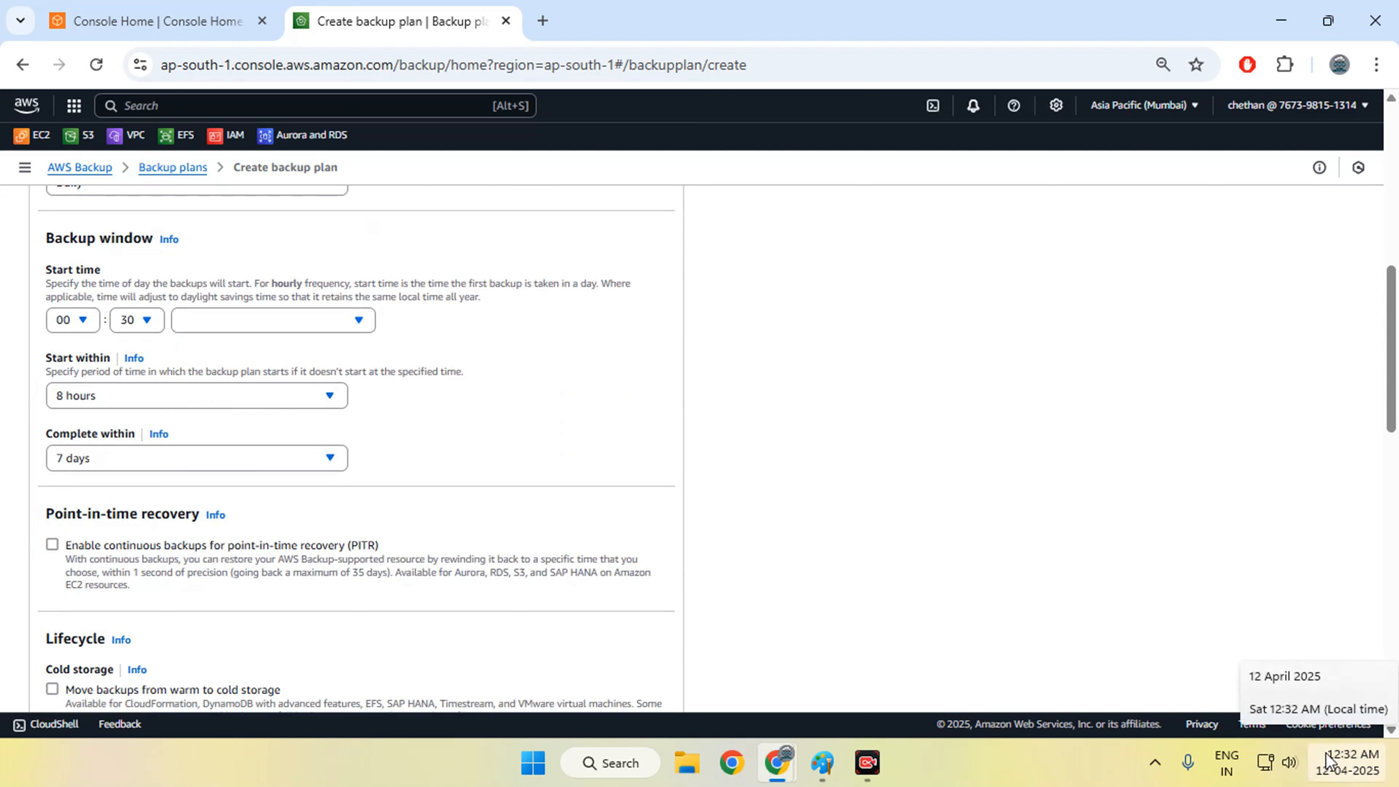
left_click(142, 321)
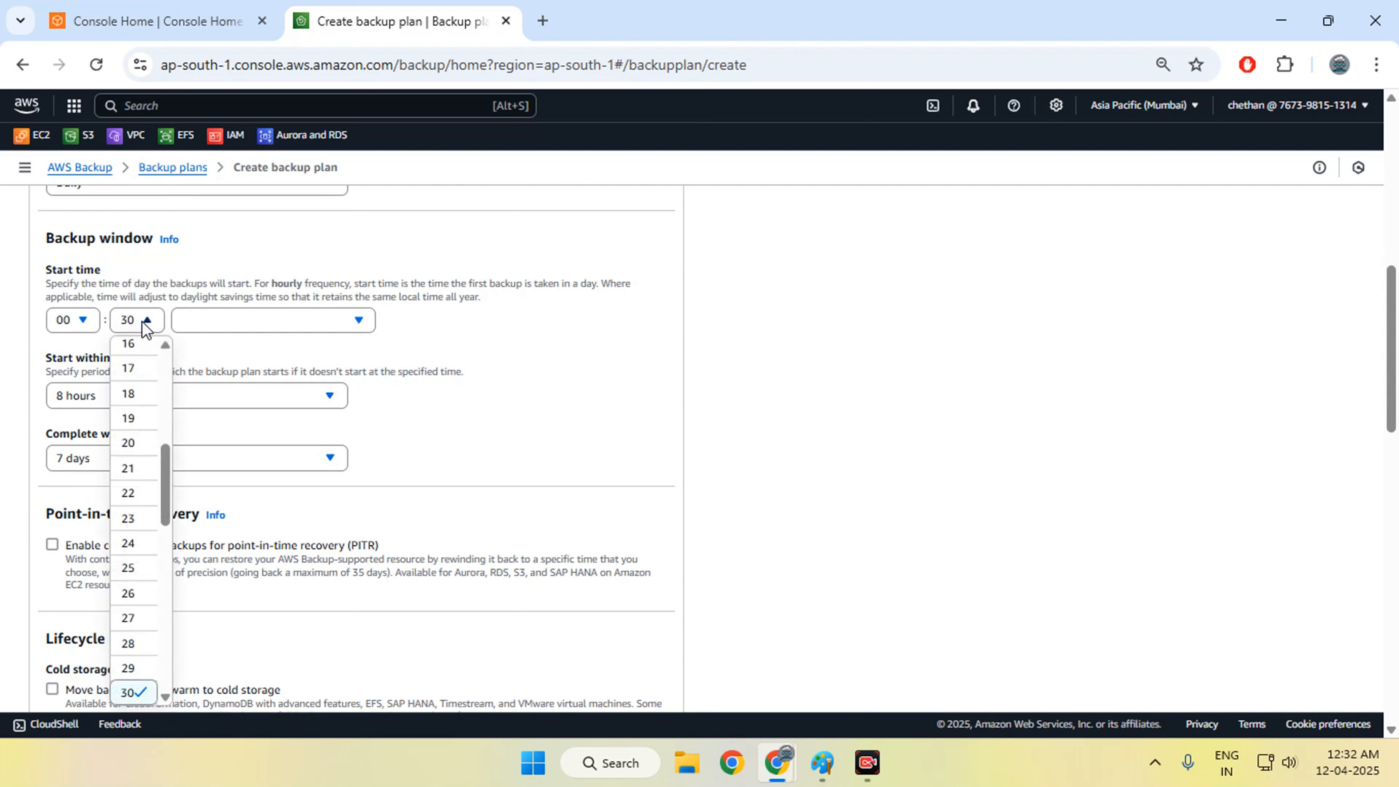
left_click(336, 322)
type("ais")
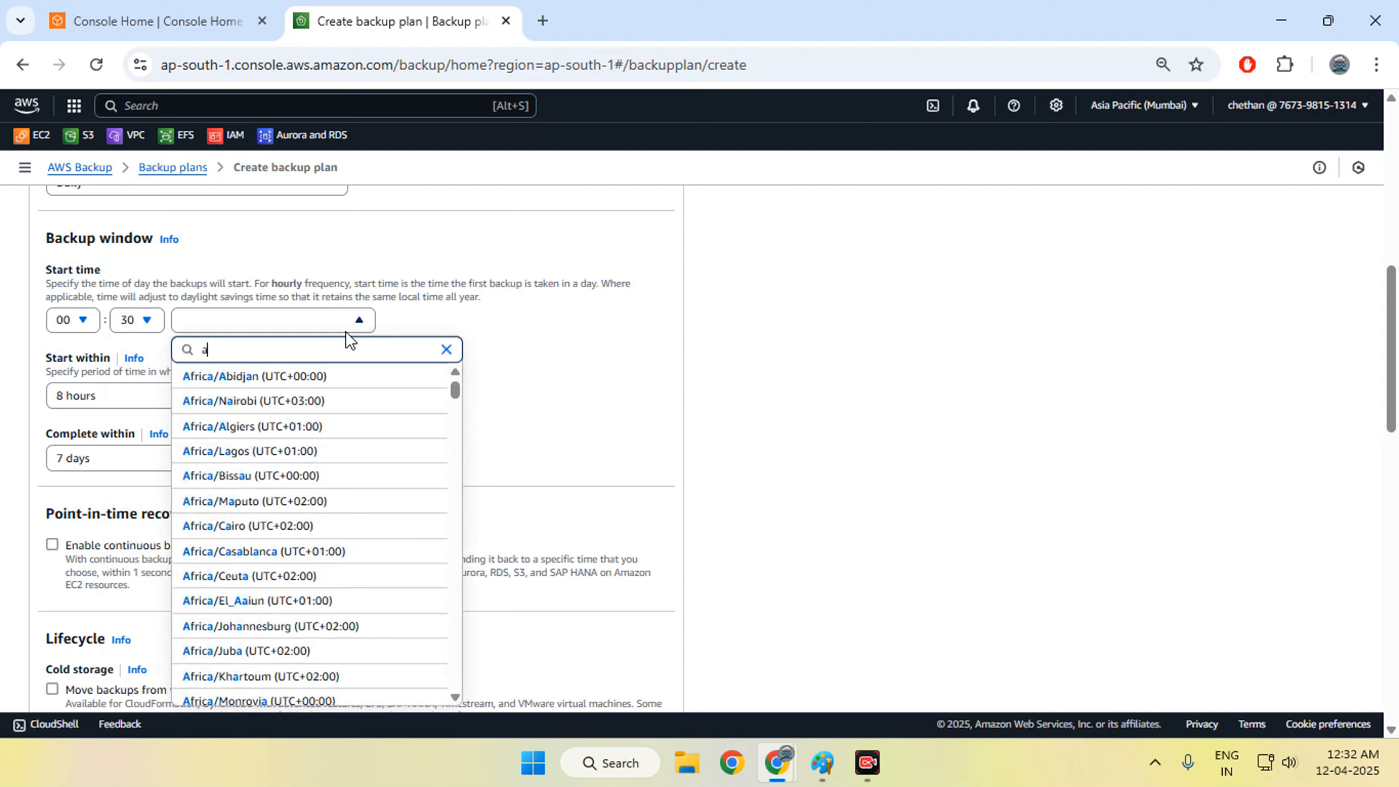
key("BackSpace")
key("BackSpace")
type("sia")
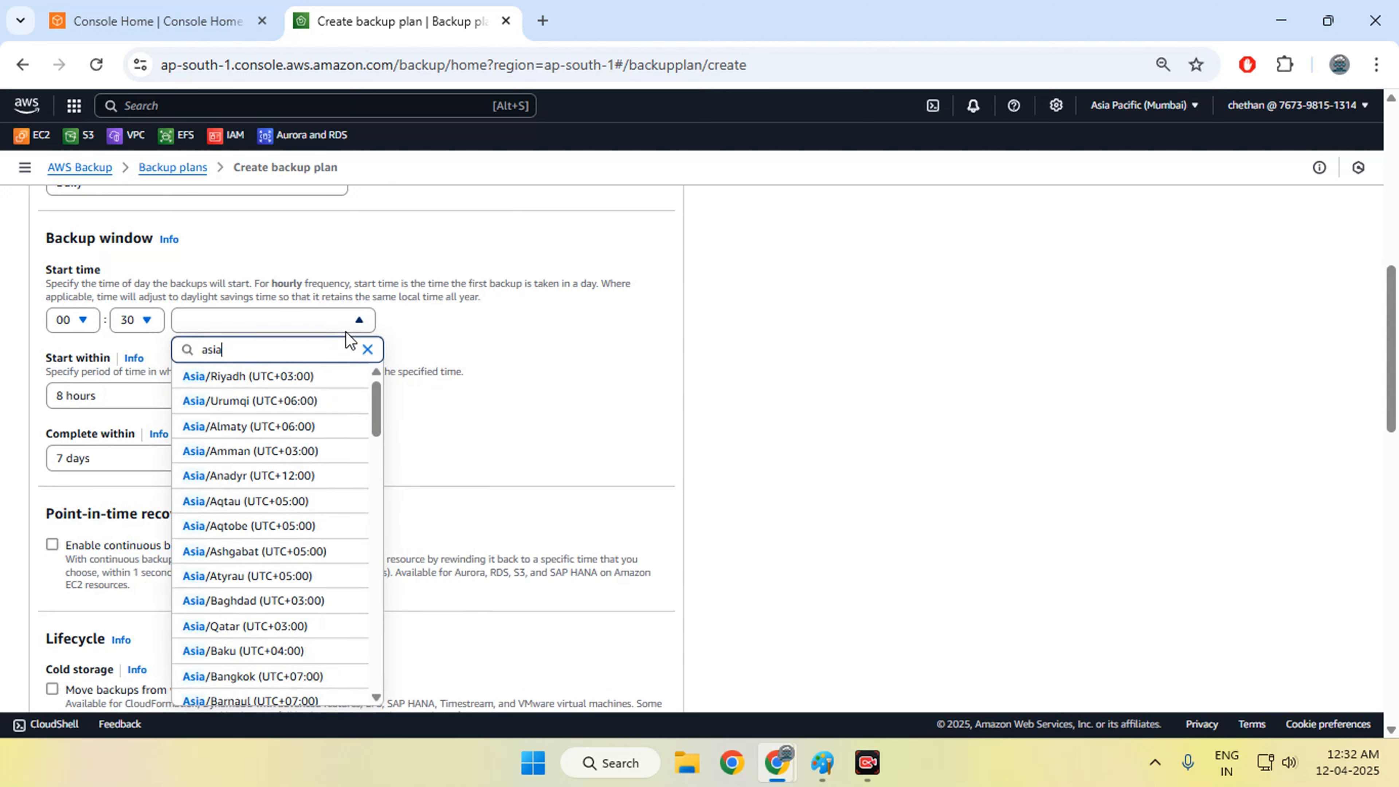
key("BackSpace")
key("BackSpace")
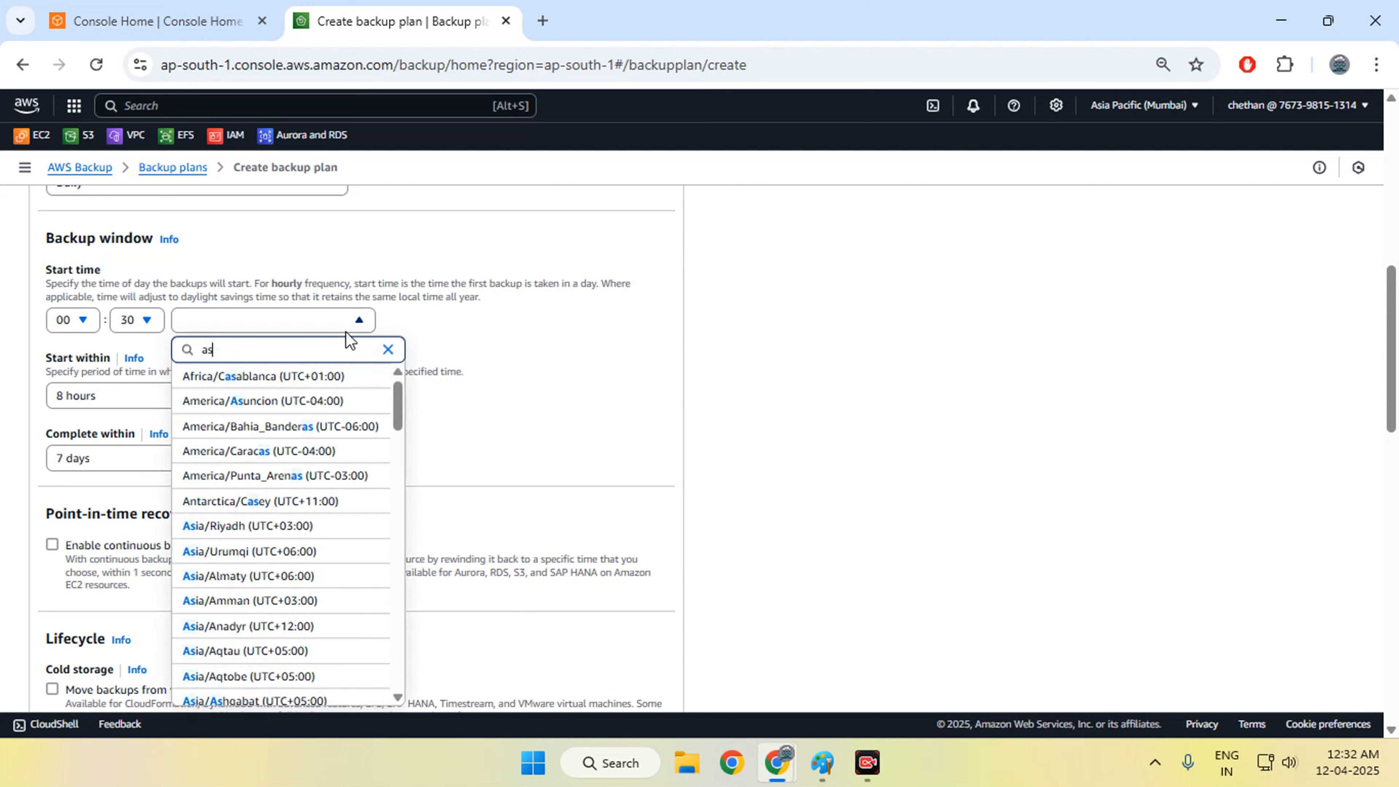
key("BackSpace")
key("BackSpace")
type("ko")
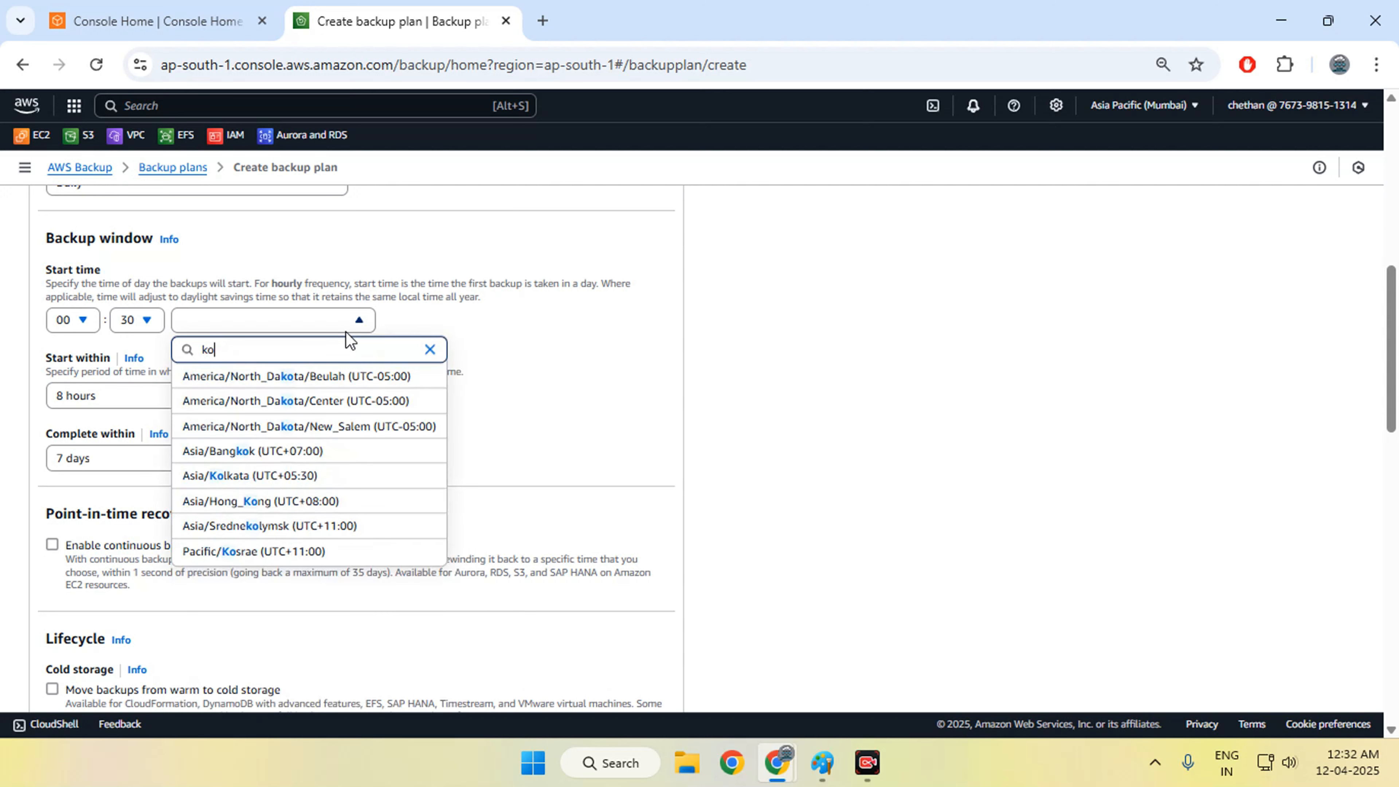
left_click(309, 476)
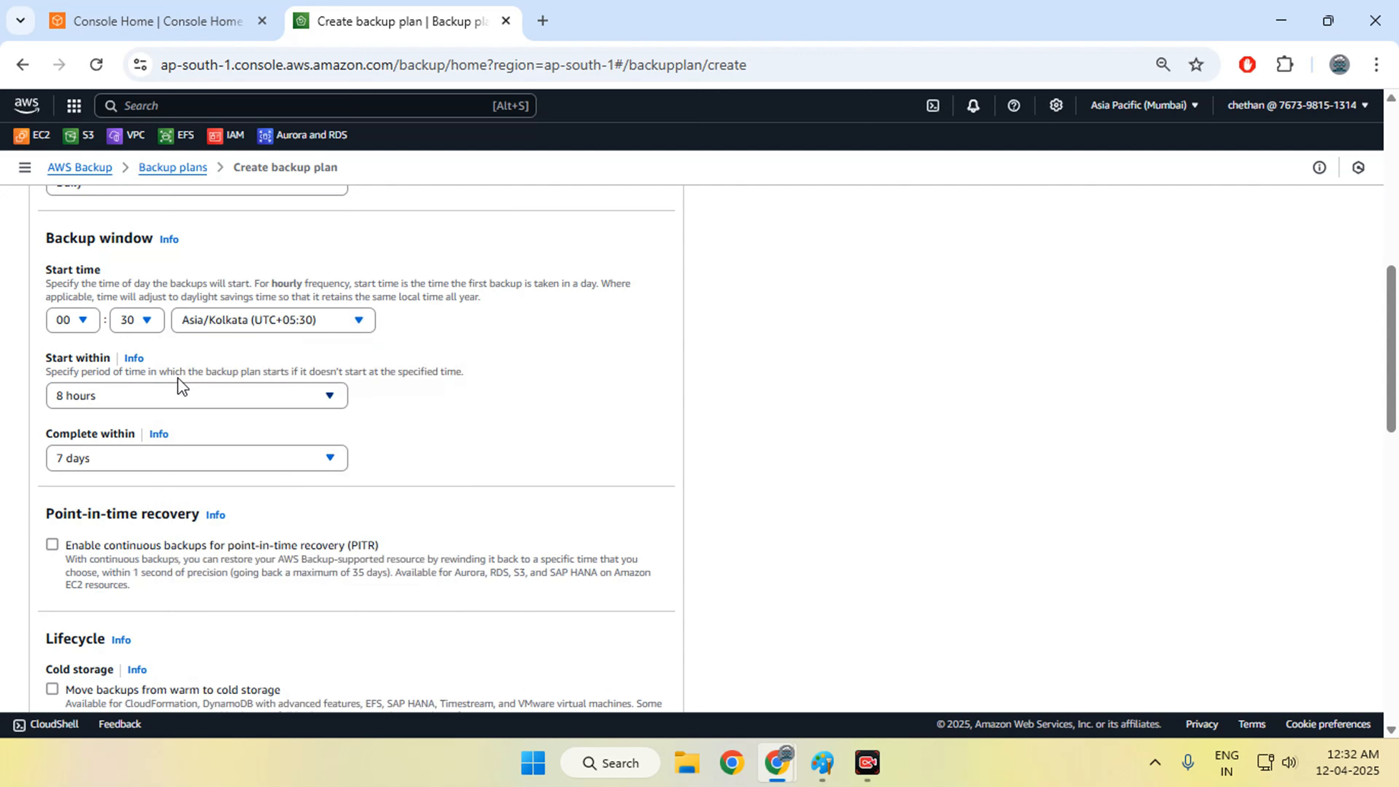
left_click(147, 325)
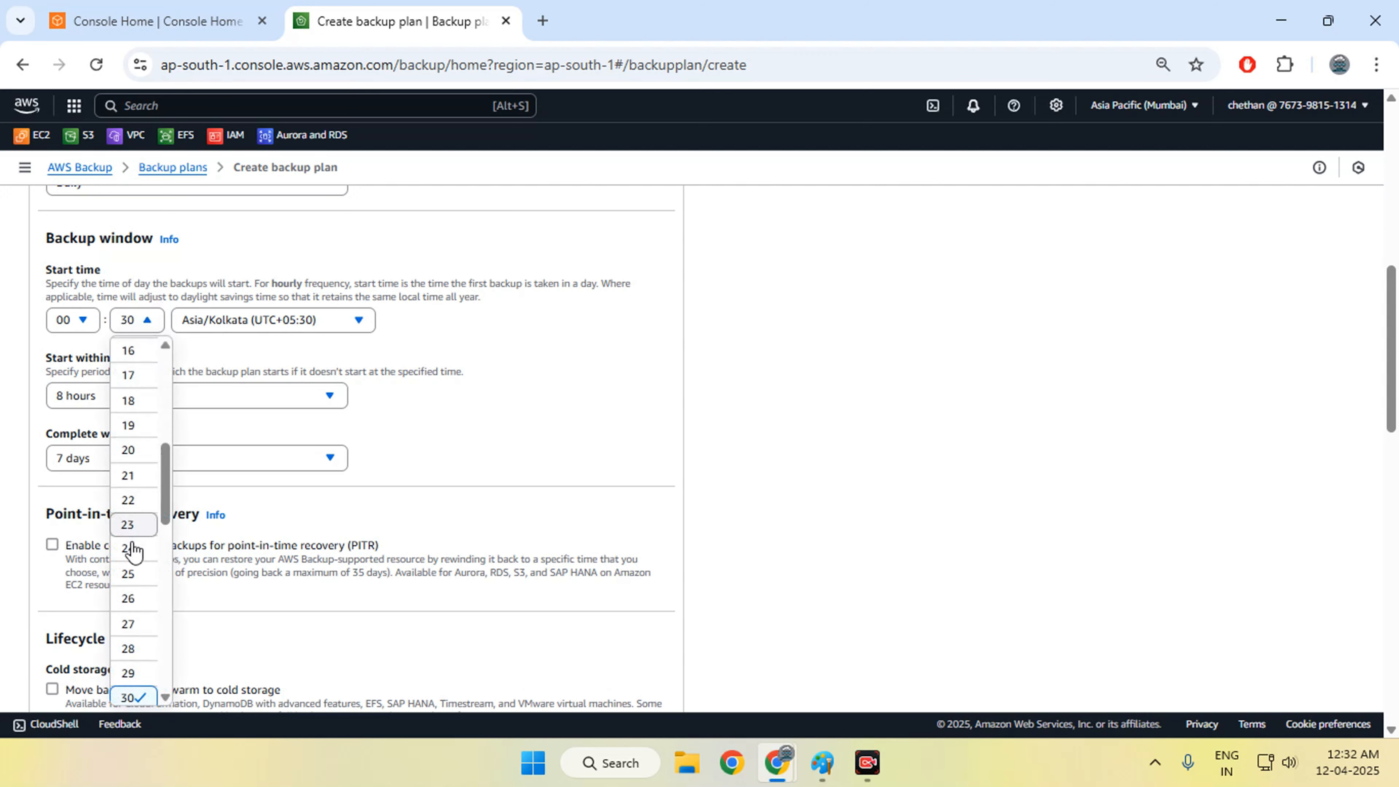
scroll(136, 589, "down", 2)
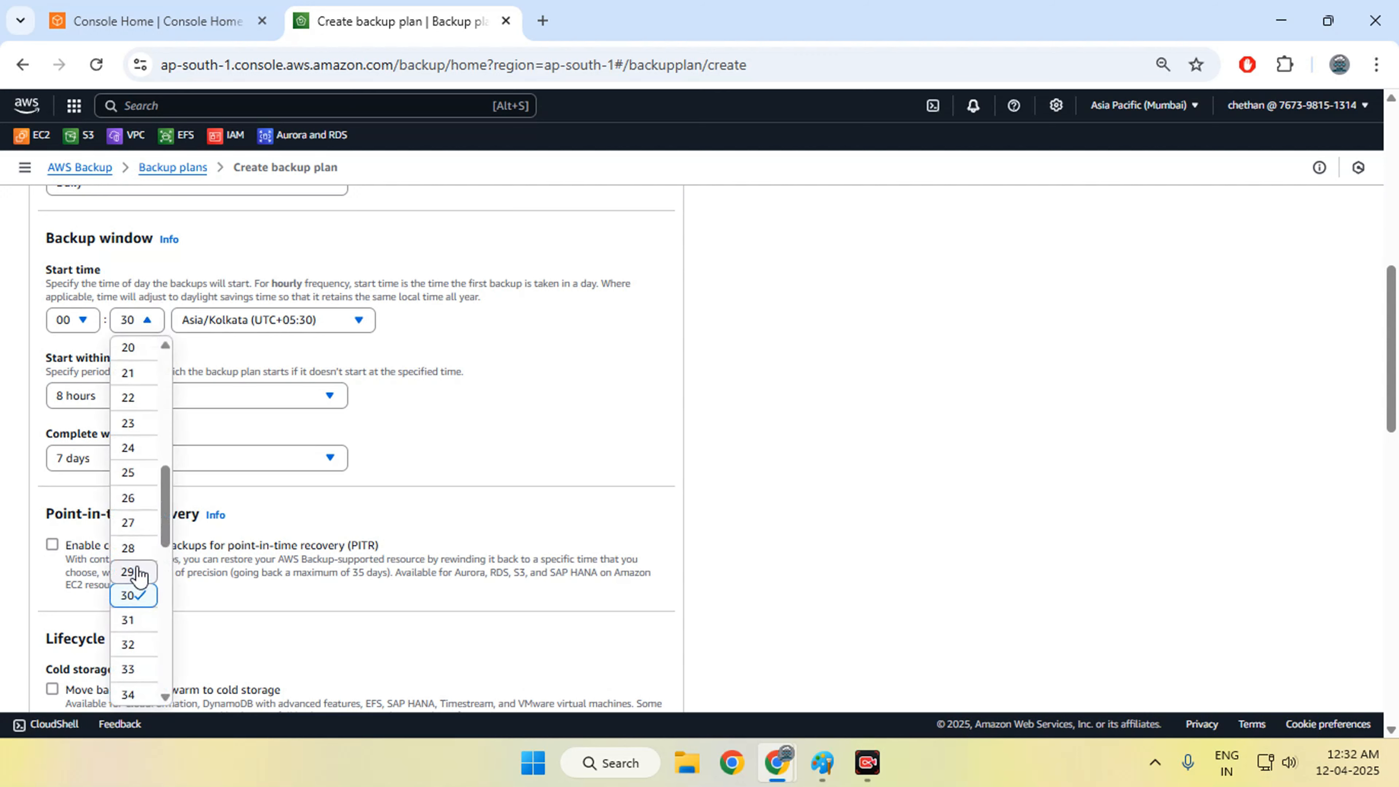
left_click(262, 342)
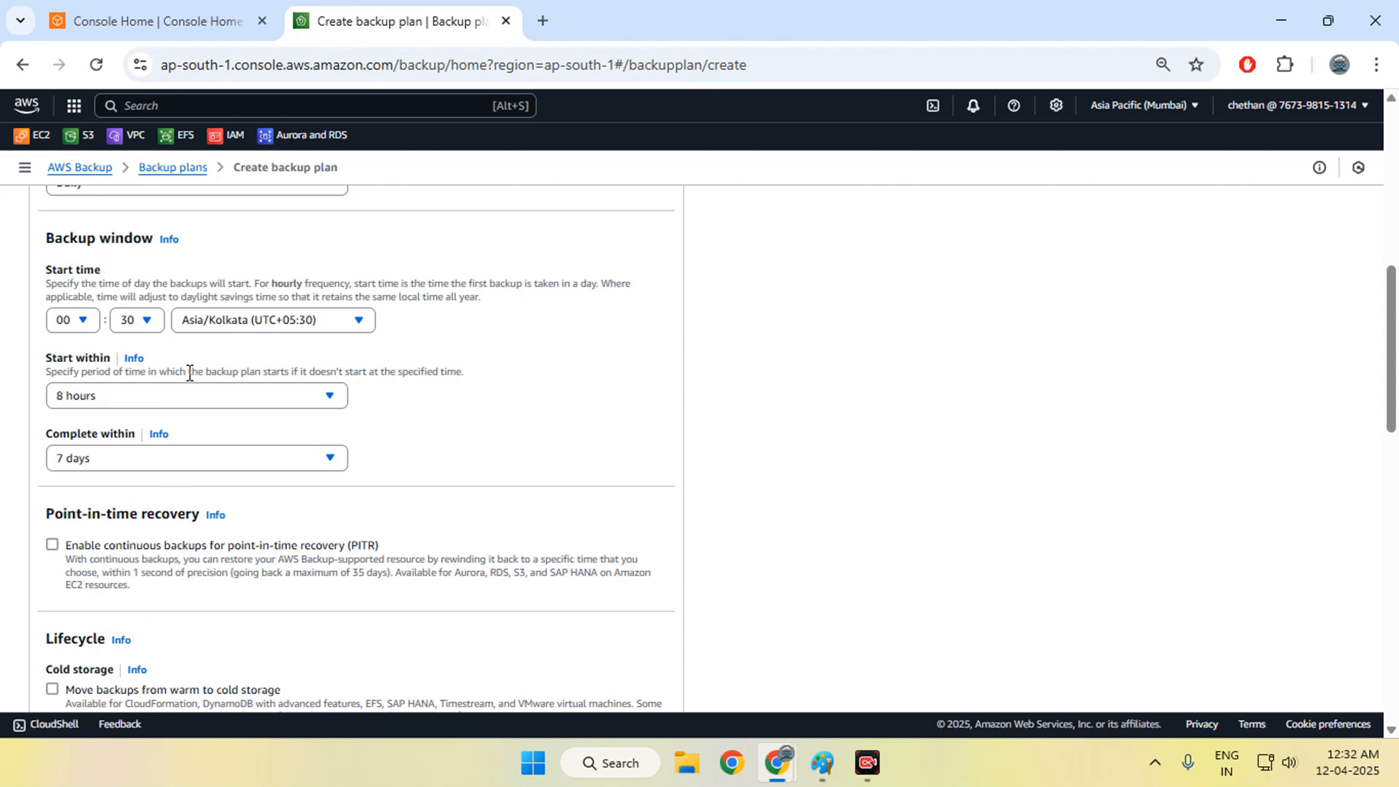
- Set the backup window to start within 1 hour and complete within 8 hours
scroll(149, 355, "down", 2)
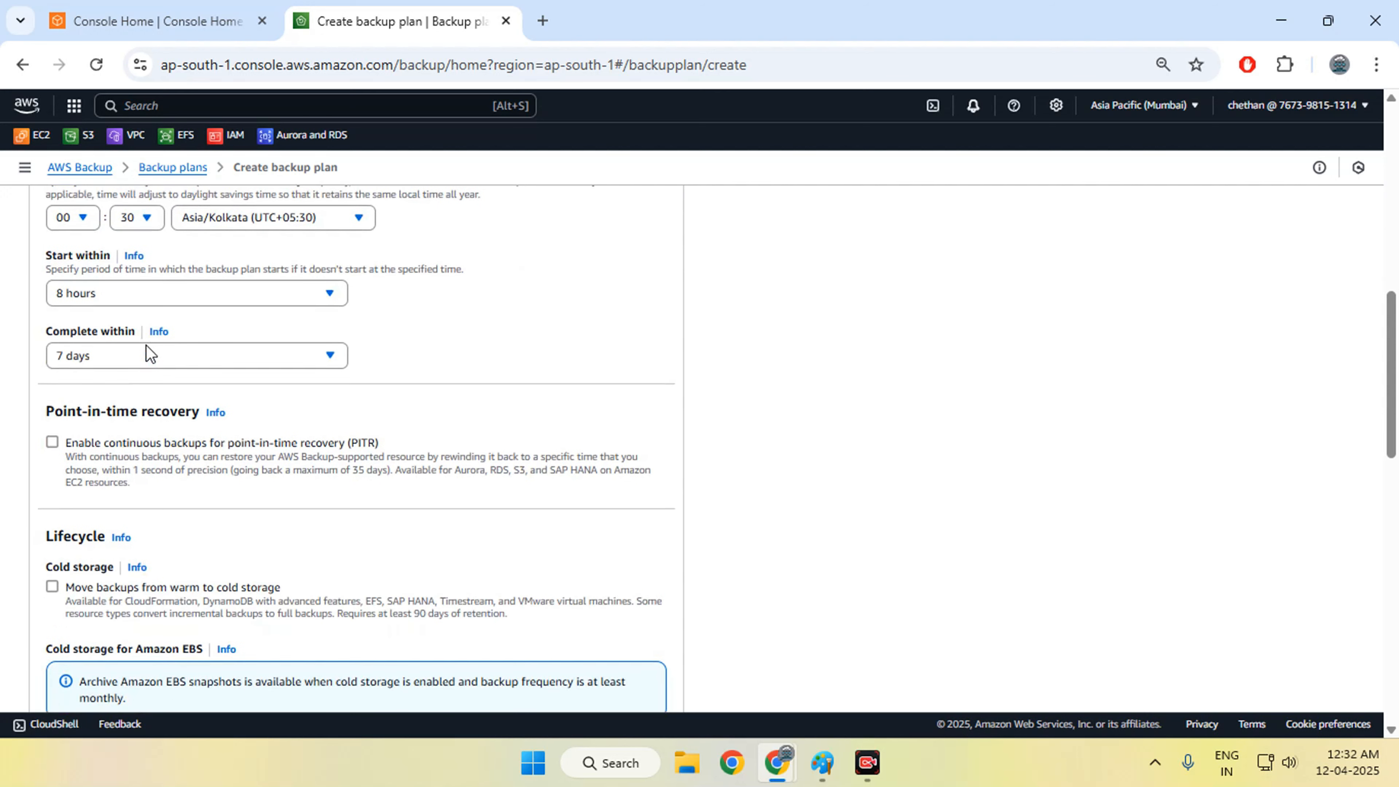
left_click(126, 297)
left_click(113, 321)
left_click(176, 361)
scroll(144, 458, "up", 3)
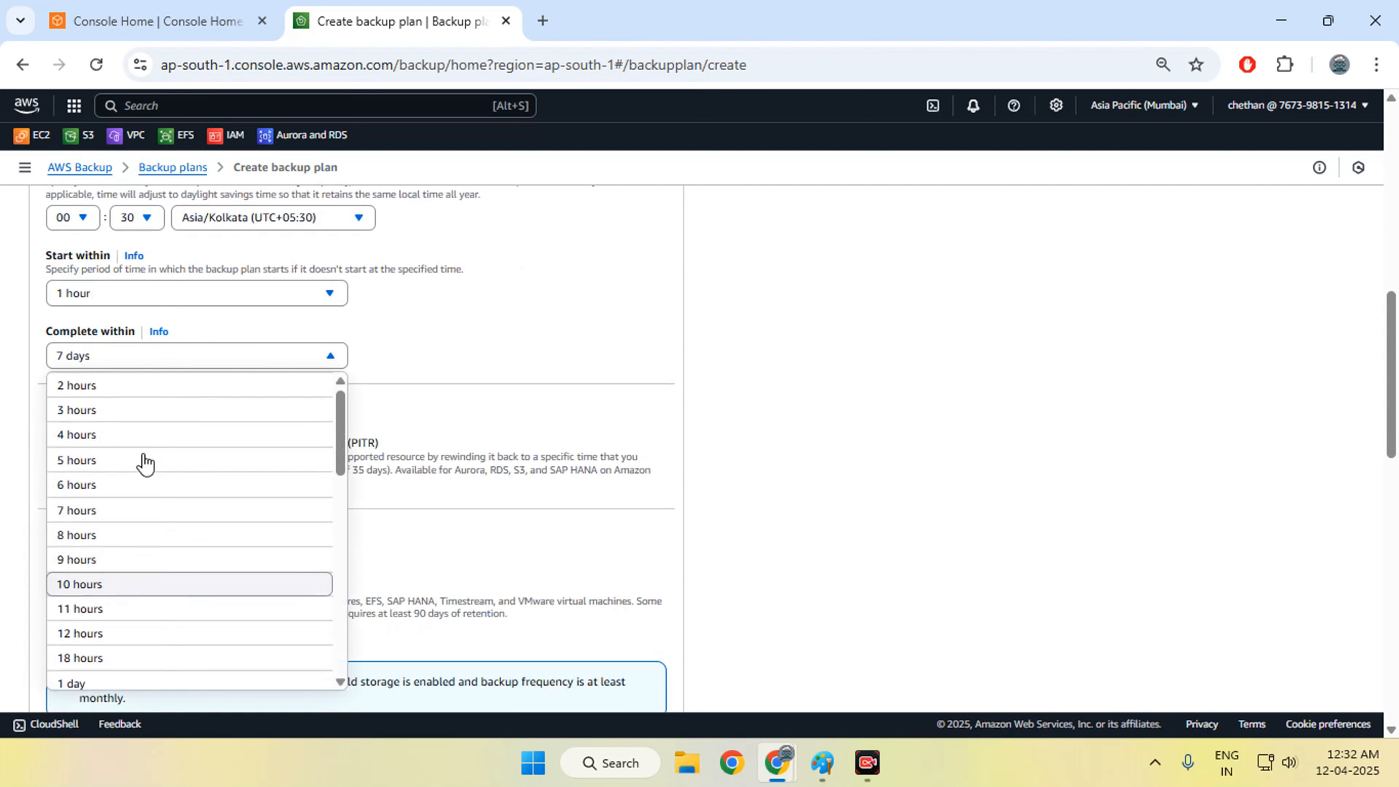
left_click(100, 533)
scroll(286, 427, "up", 4)
scroll(289, 431, "down", 2)
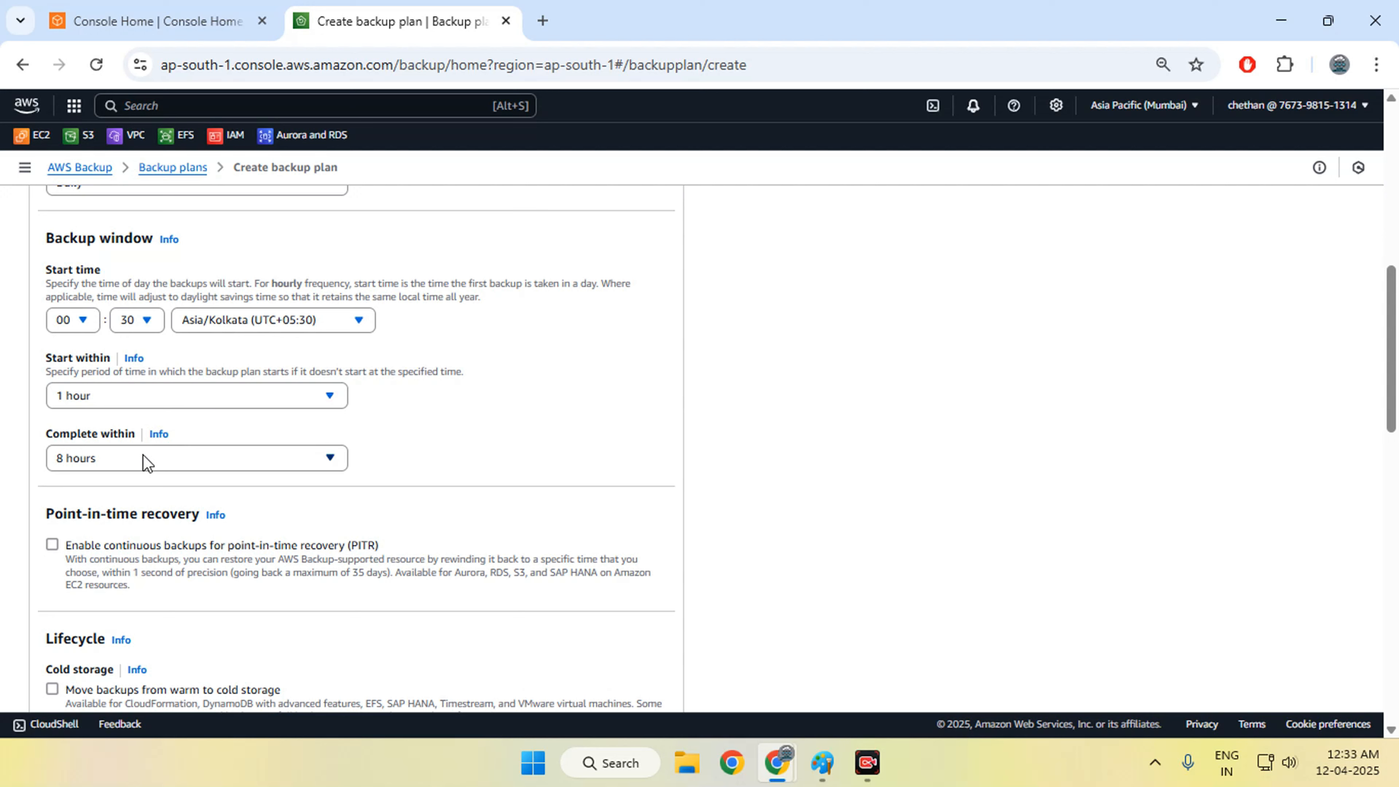
left_click(176, 467)
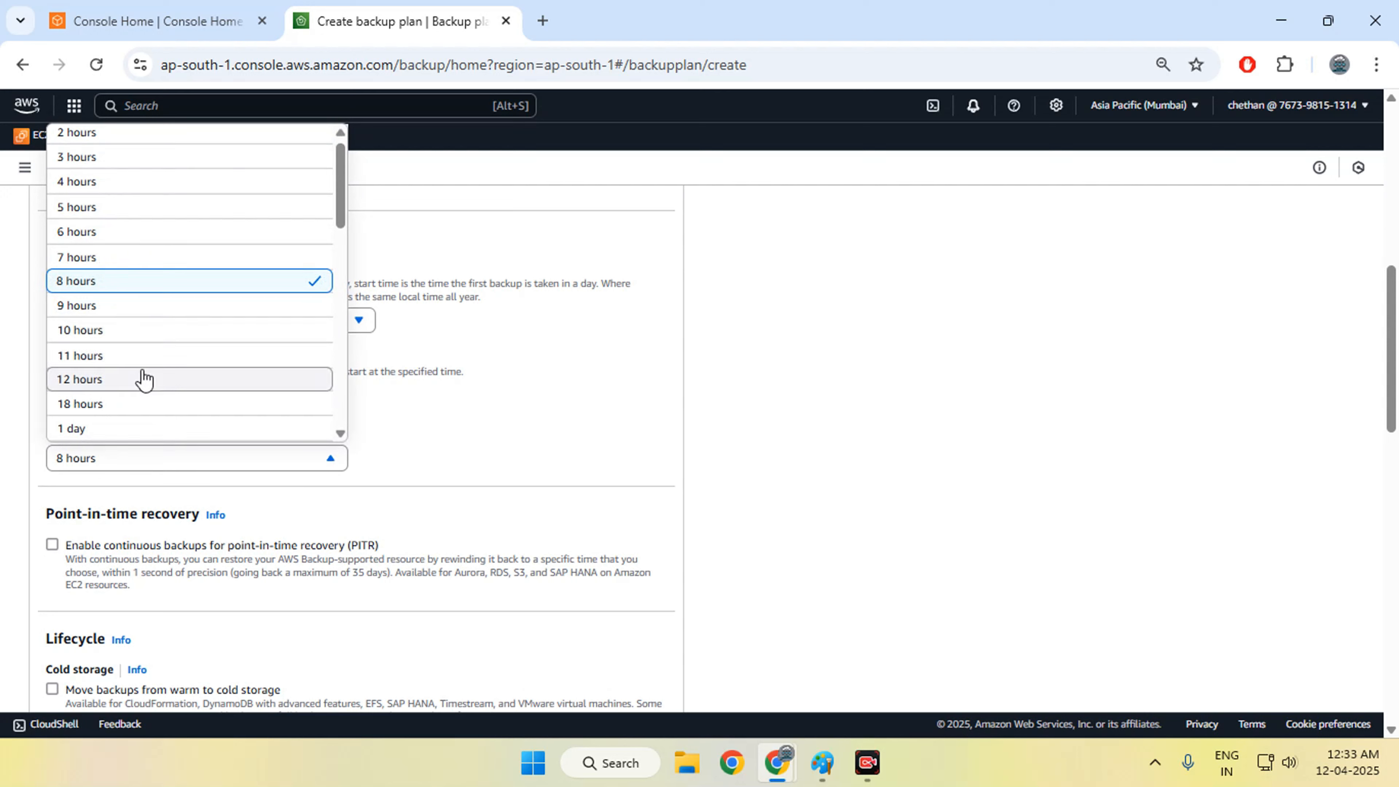
left_click(429, 442)
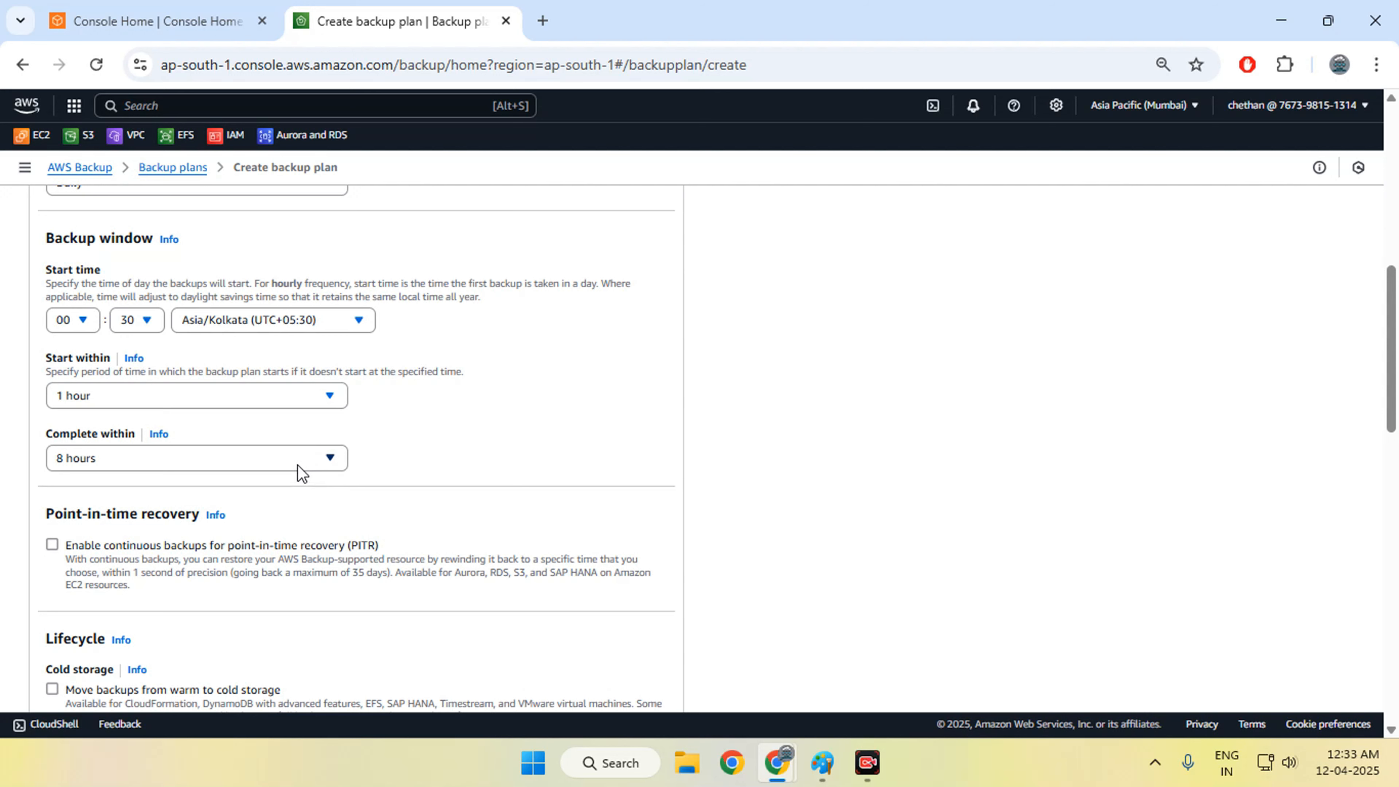
- Set the total retention period to 7 days and switch its unit to weeks, giving 1 week
scroll(297, 464, "down", 7)
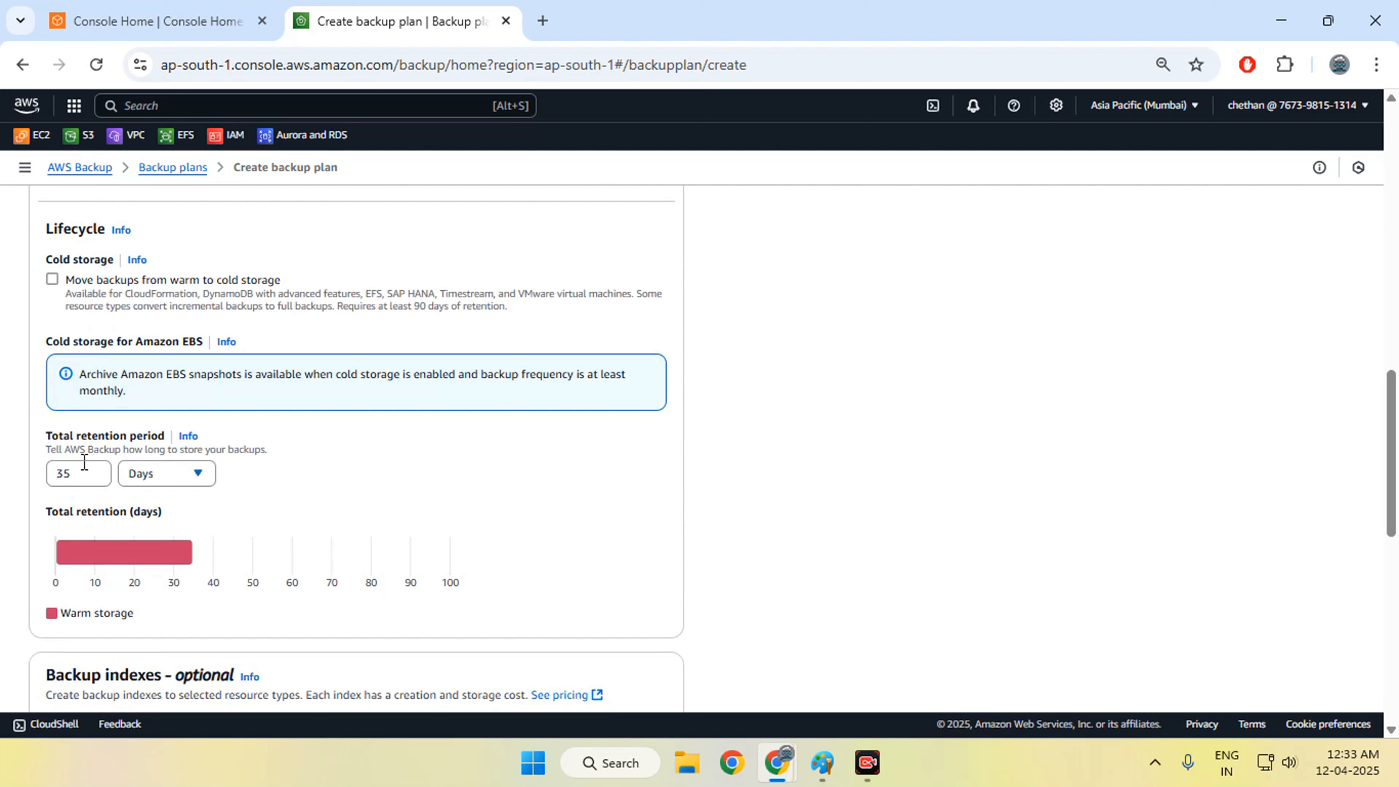
double_click(80, 473)
type("7")
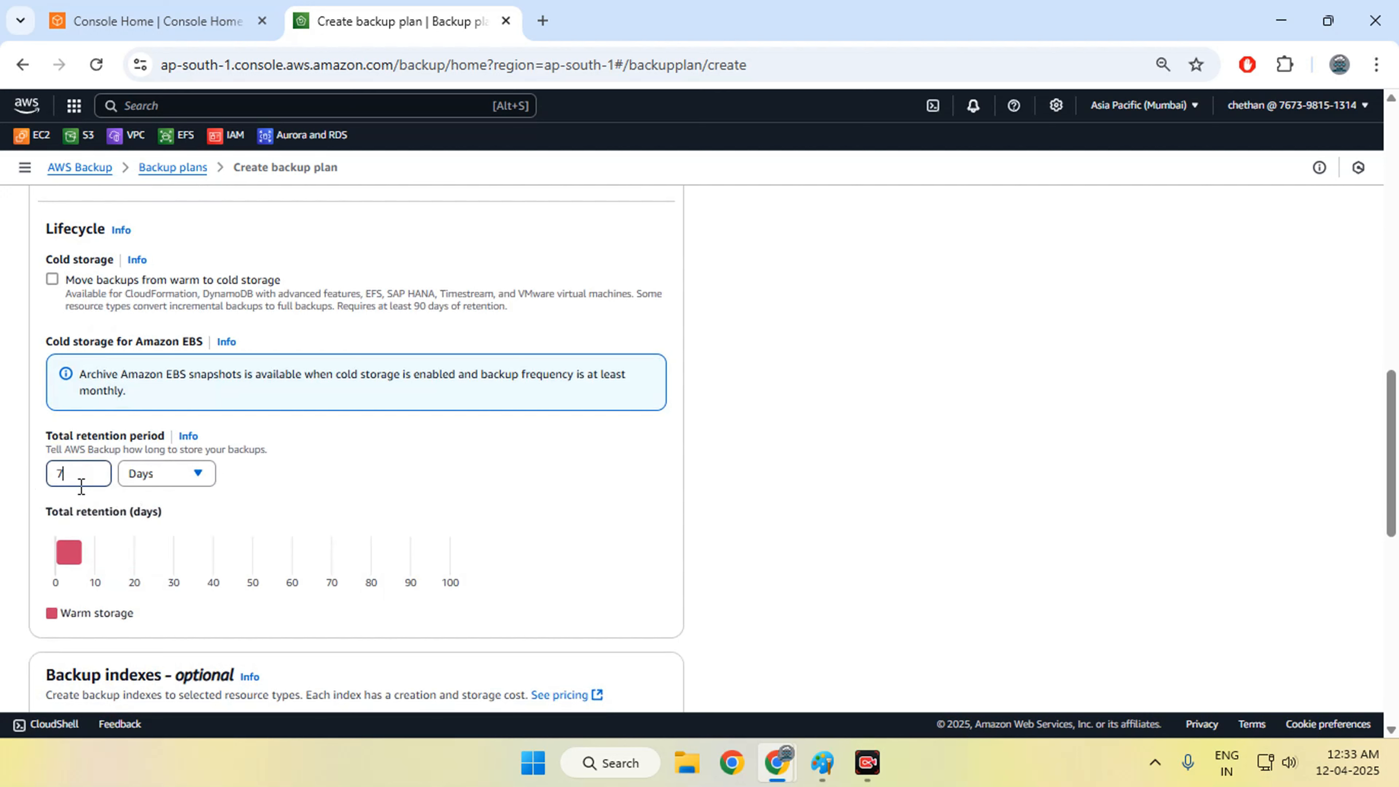
left_click(163, 474)
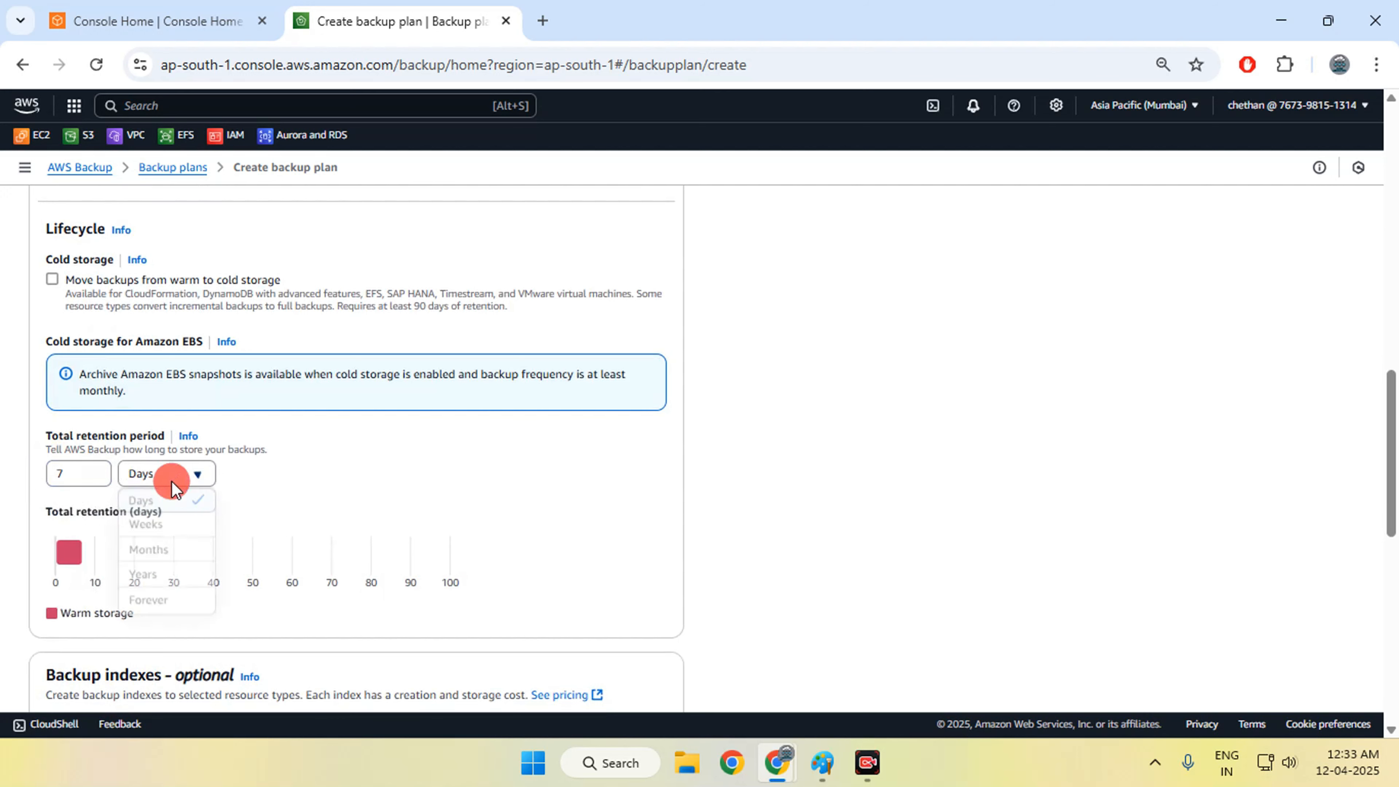
left_click(166, 526)
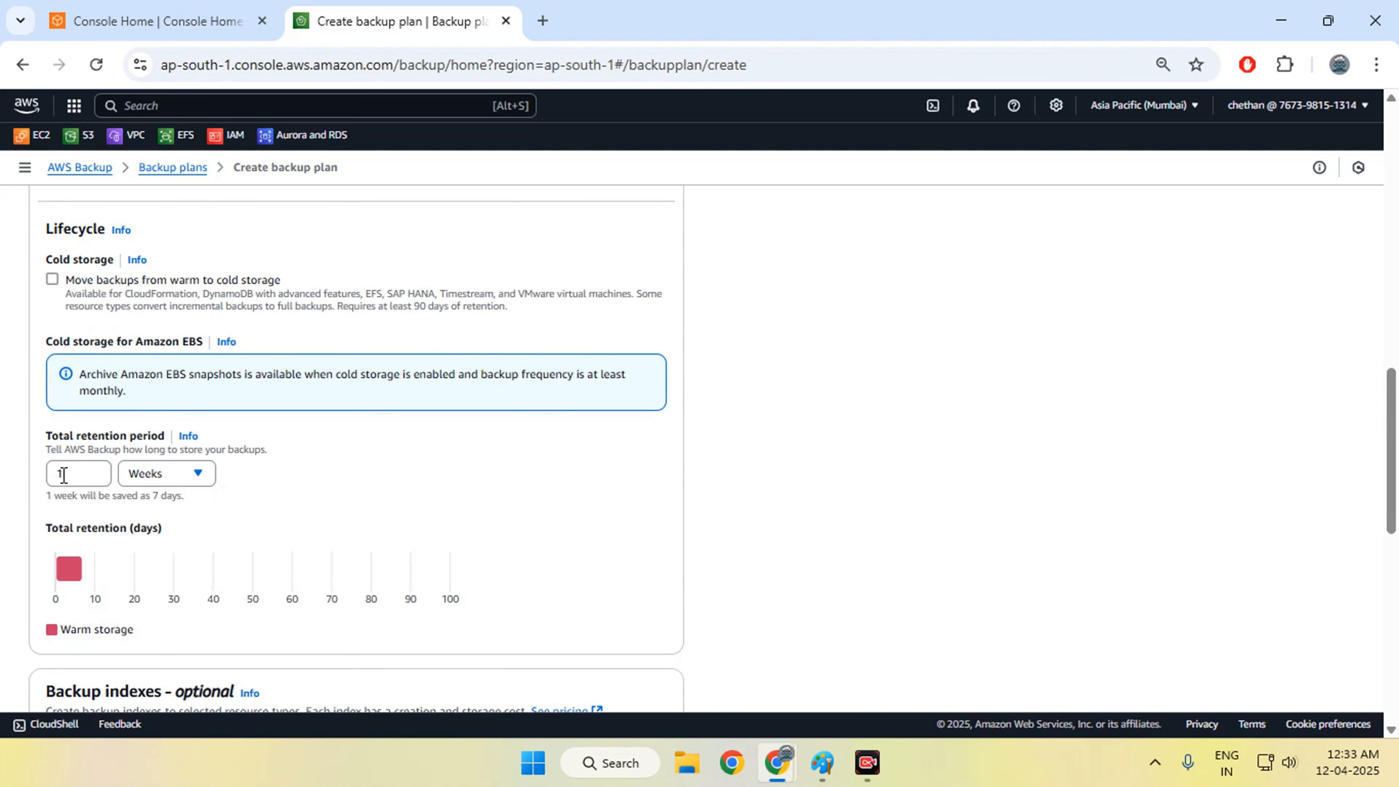
- Choose Asia Pacific (Singapore) as the destination Region for copies of the backup
scroll(306, 532, "down", 6)
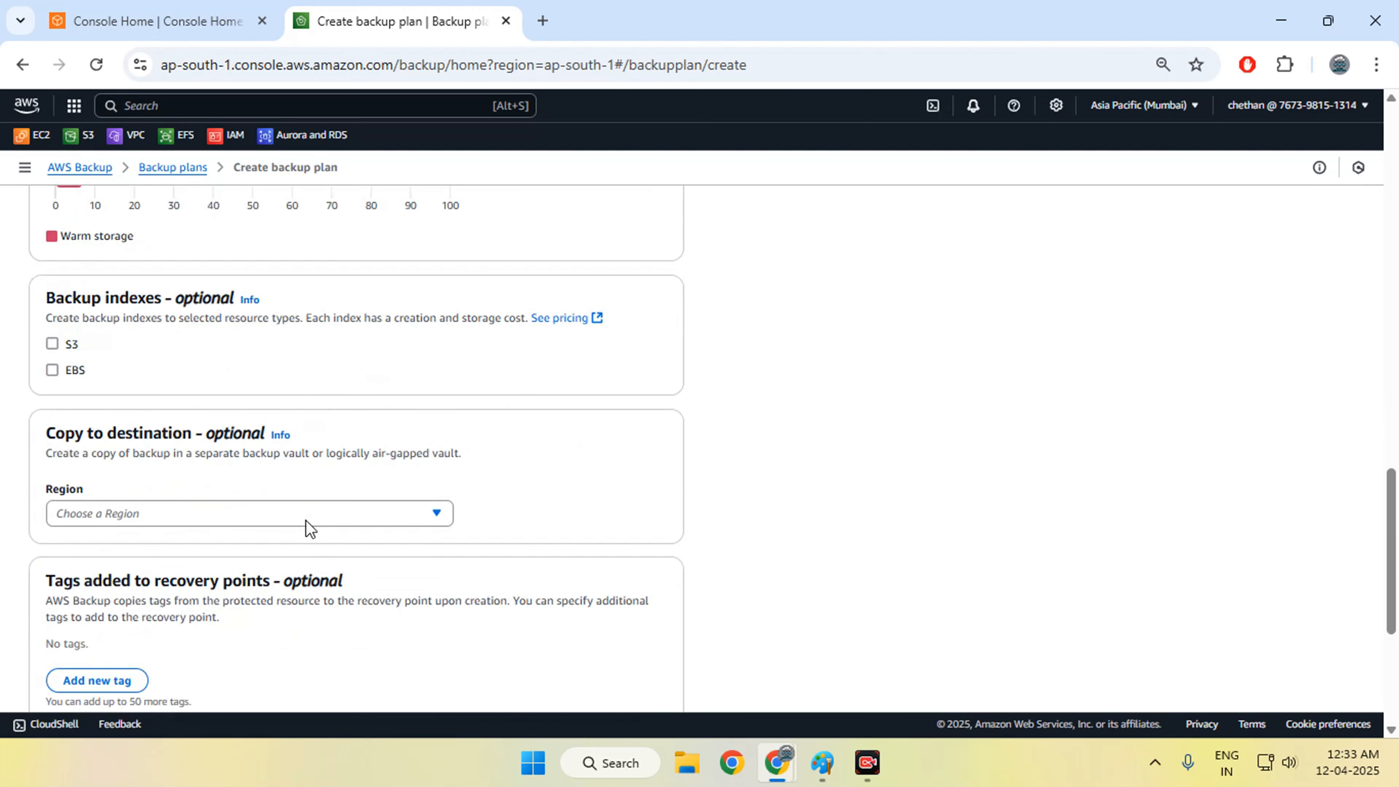
scroll(266, 491, "down", 2)
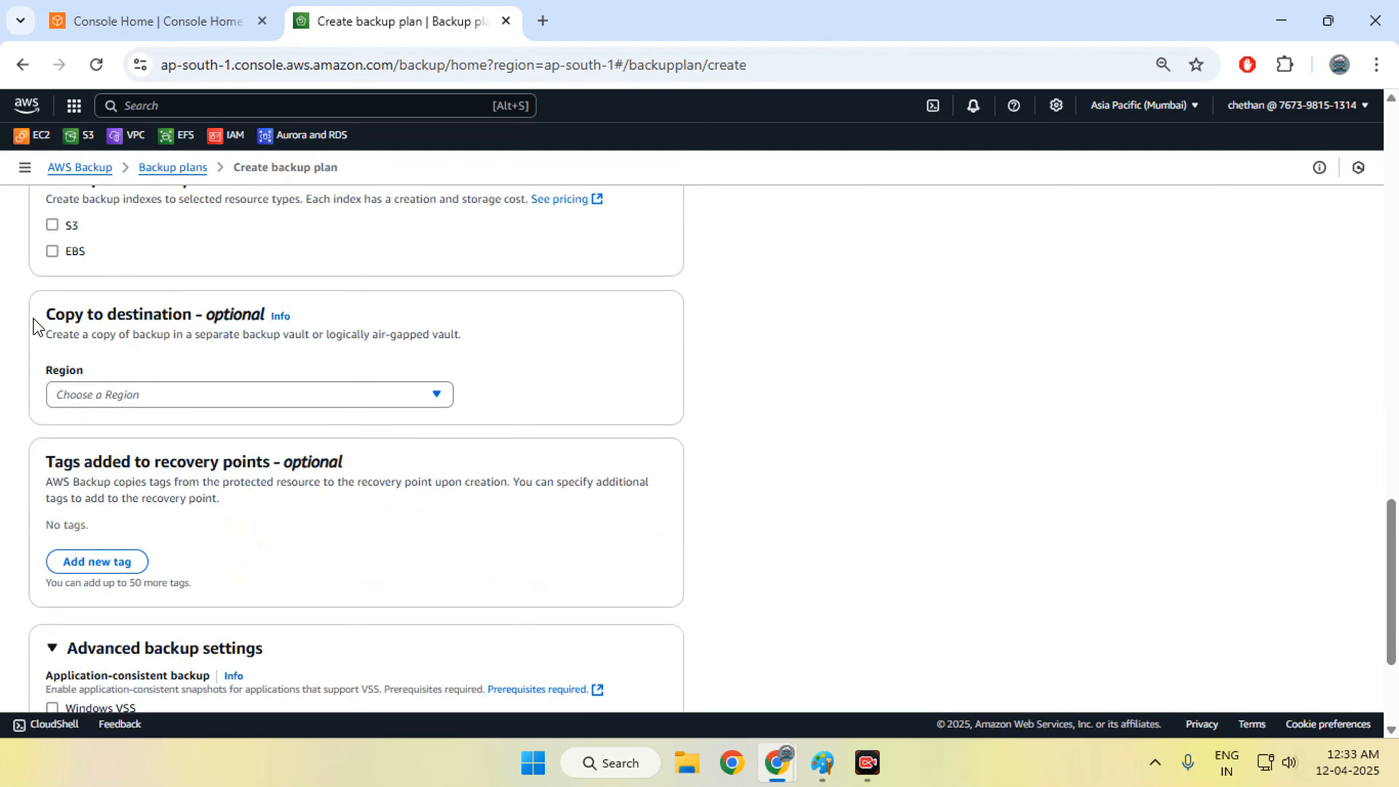
left_click_drag(41, 323, 173, 320)
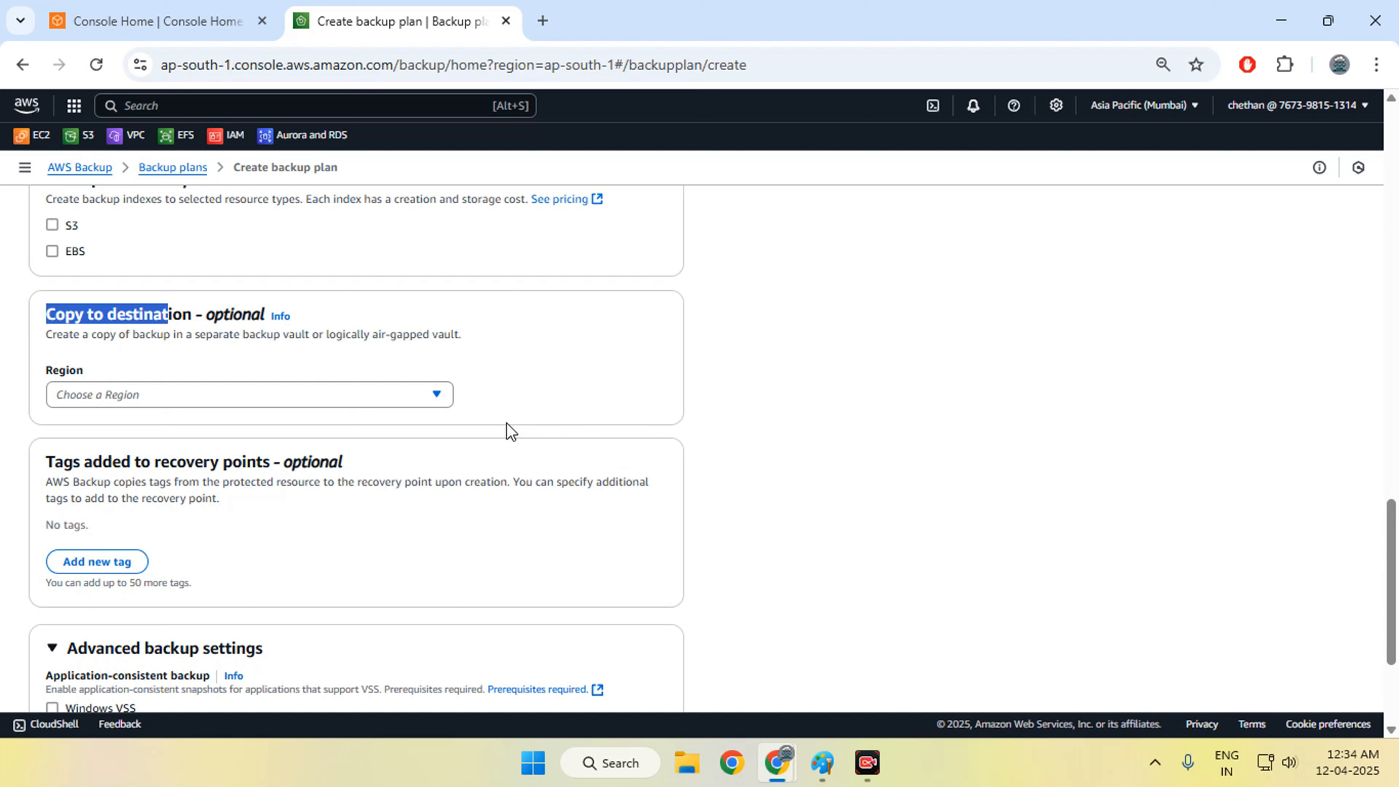
left_click(520, 361)
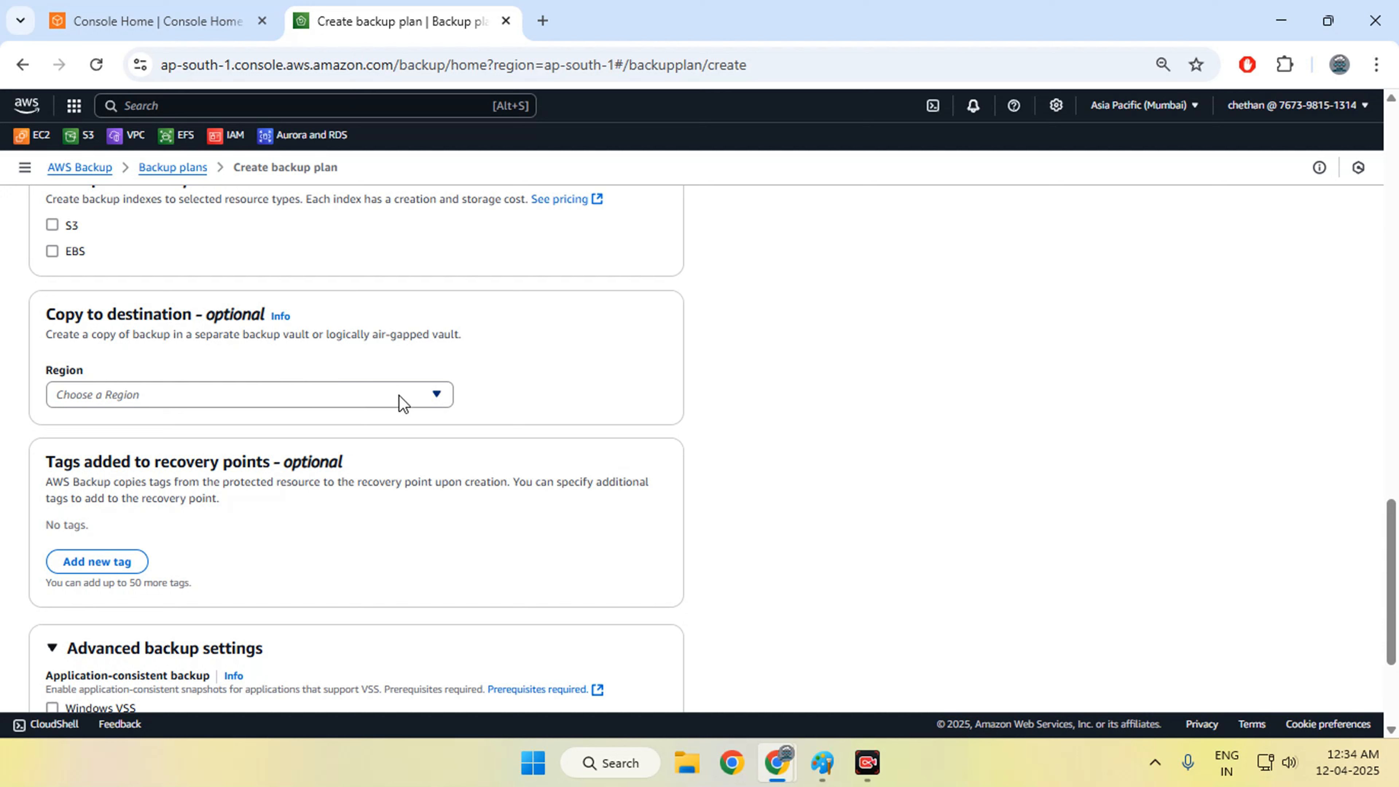
left_click(427, 400)
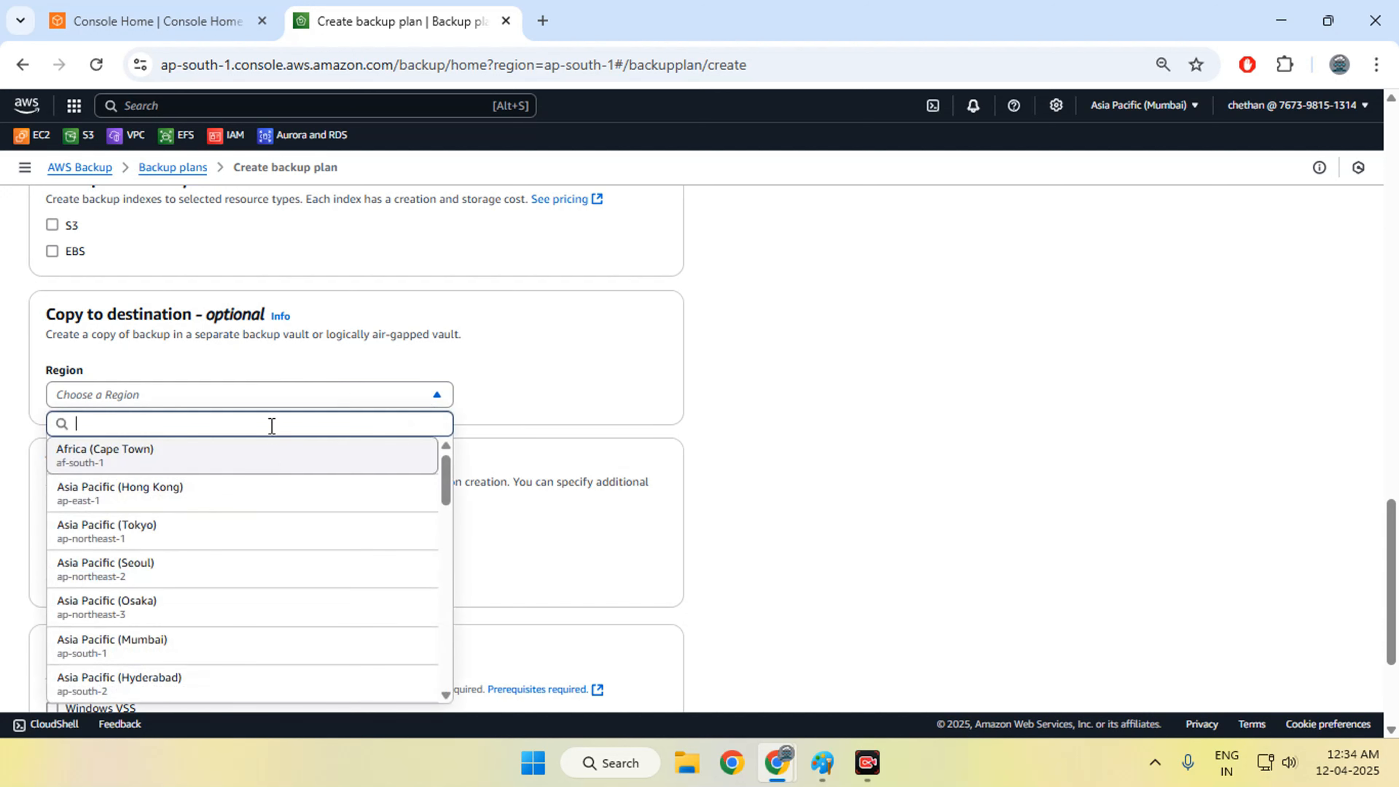
type("si")
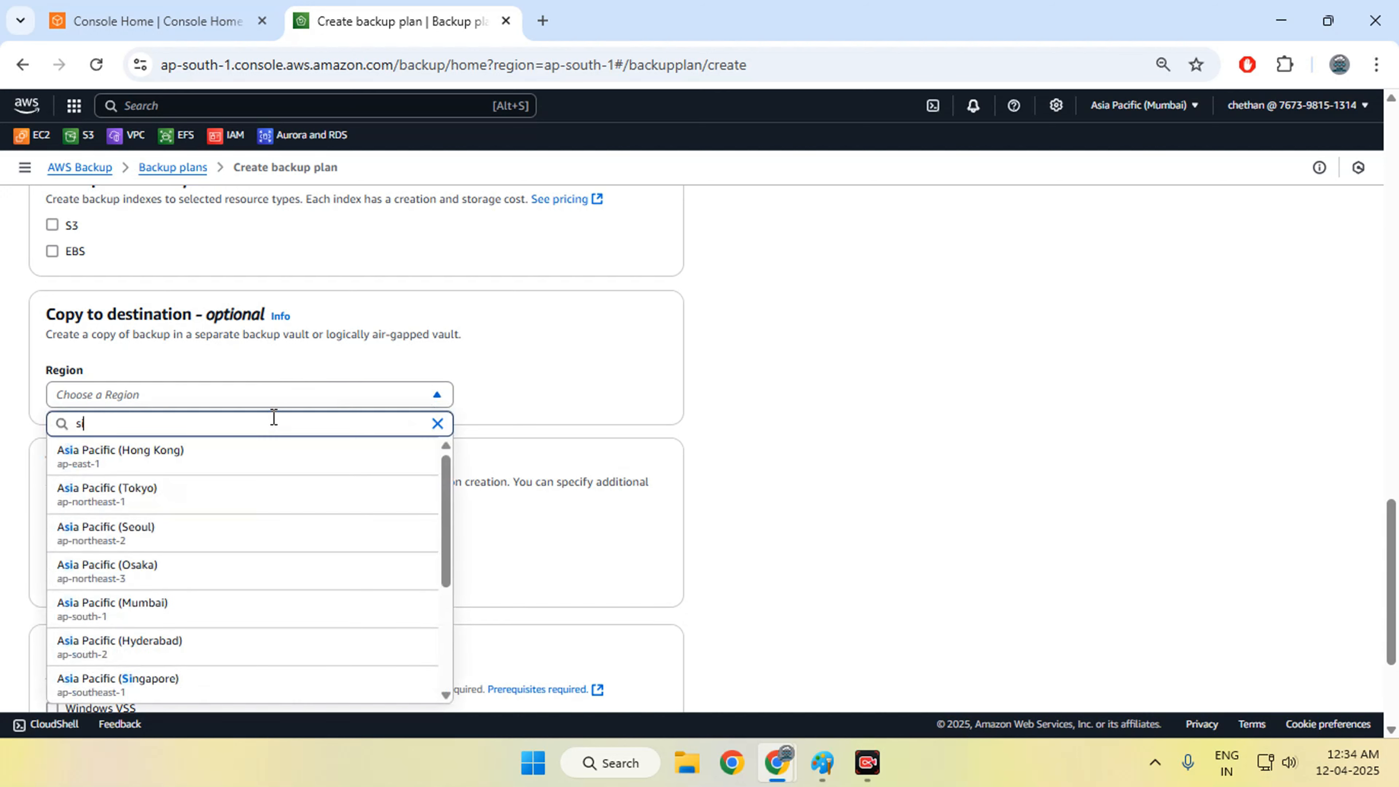
type("n")
left_click(256, 456)
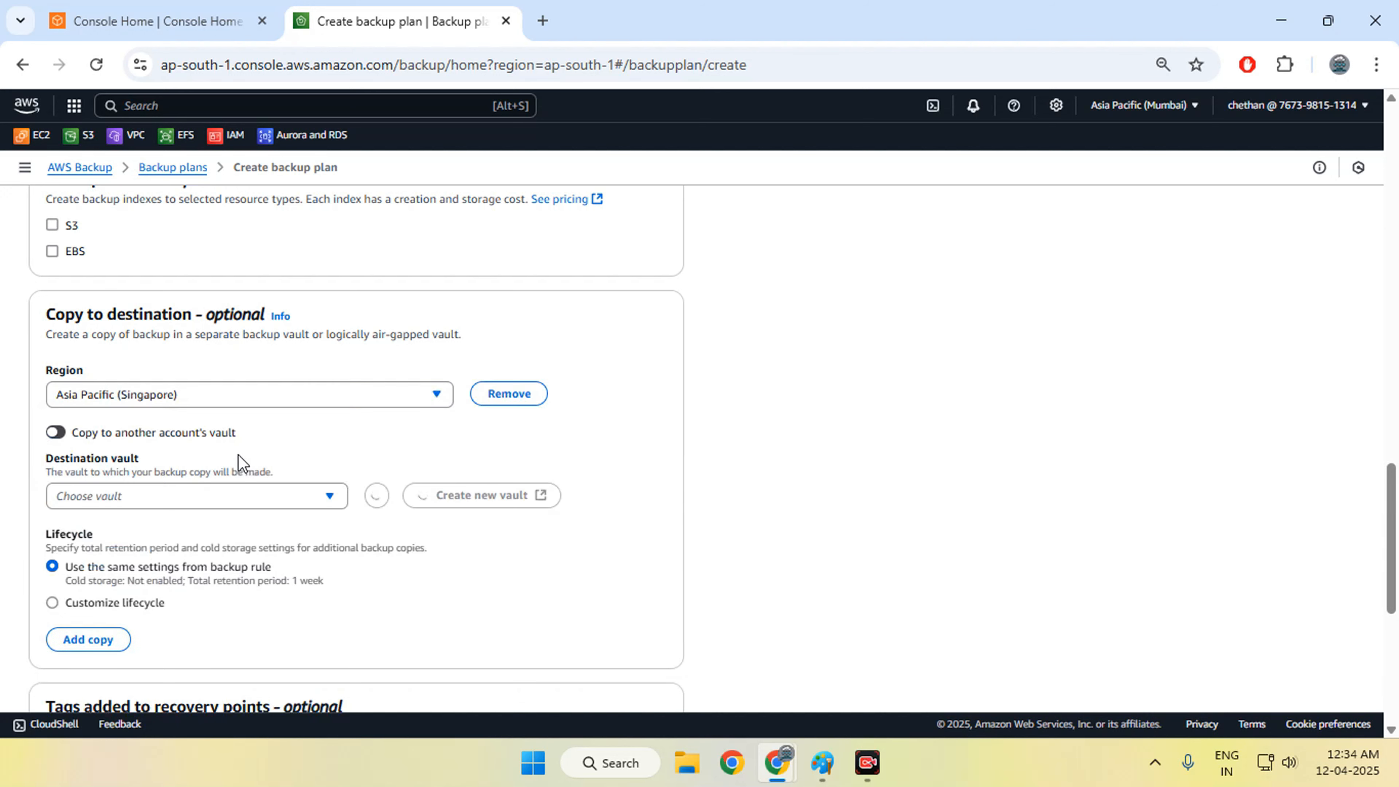
- Keep the Default destination vault and the backup rule's lifecycle settings for the Singapore copy, and create the backup plan
scroll(617, 462, "down", 2)
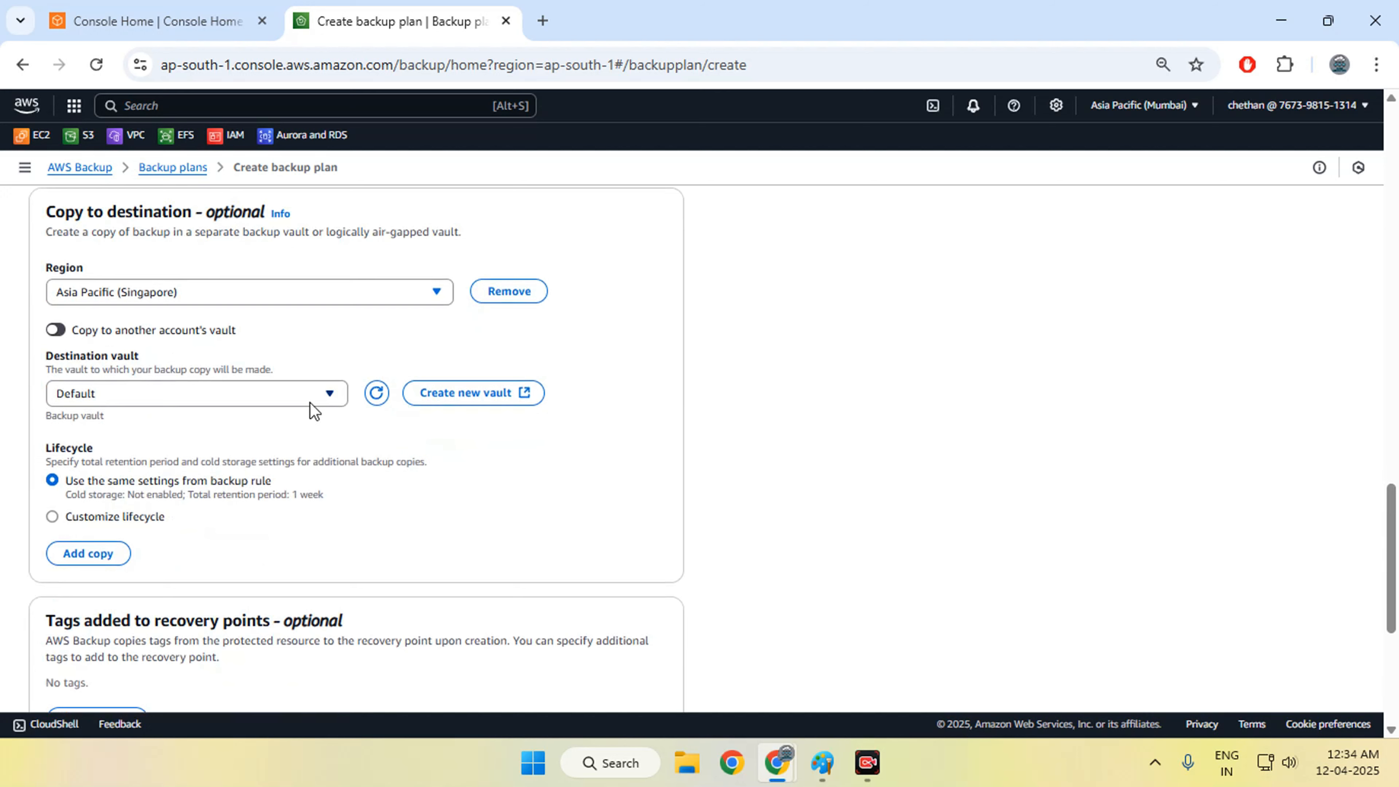
left_click(310, 402)
left_click(581, 462)
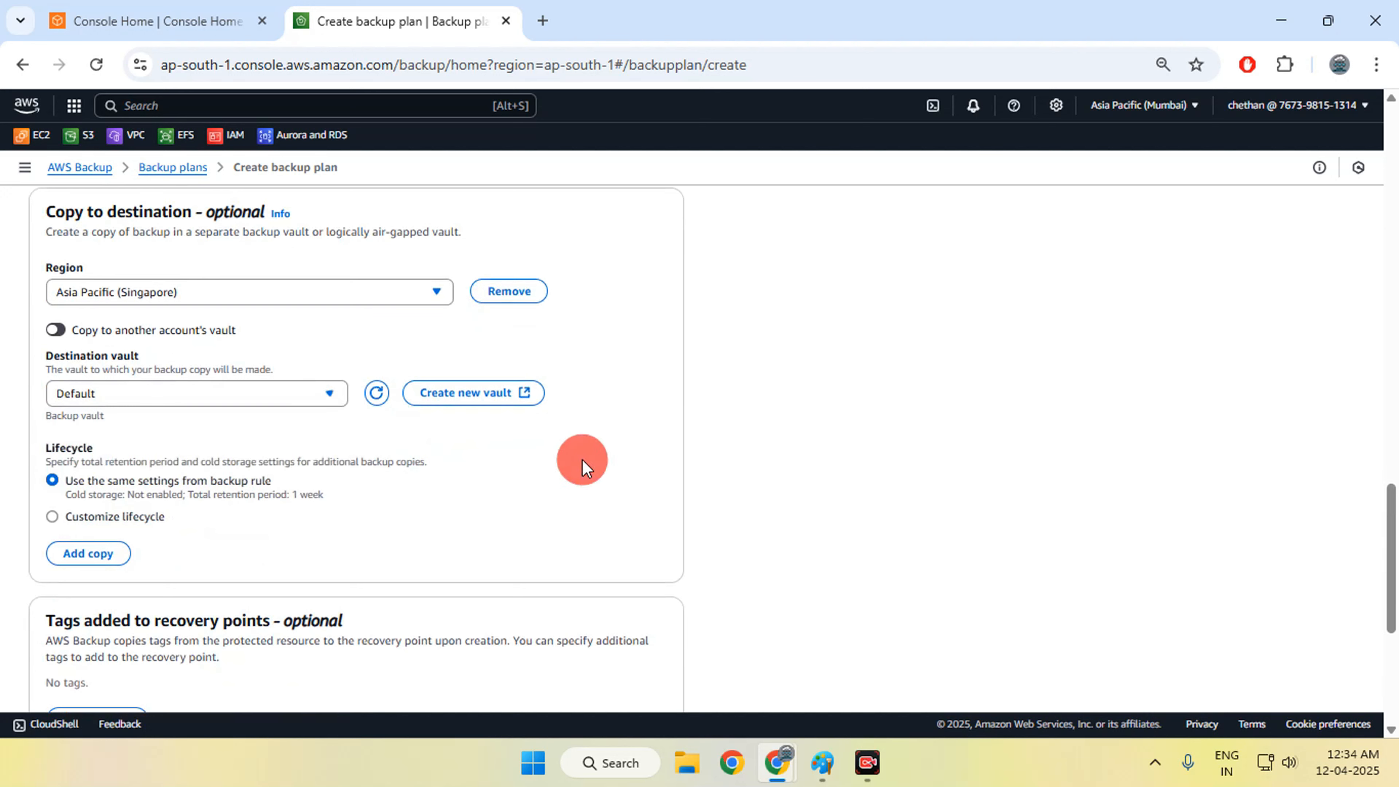
scroll(278, 425, "down", 2)
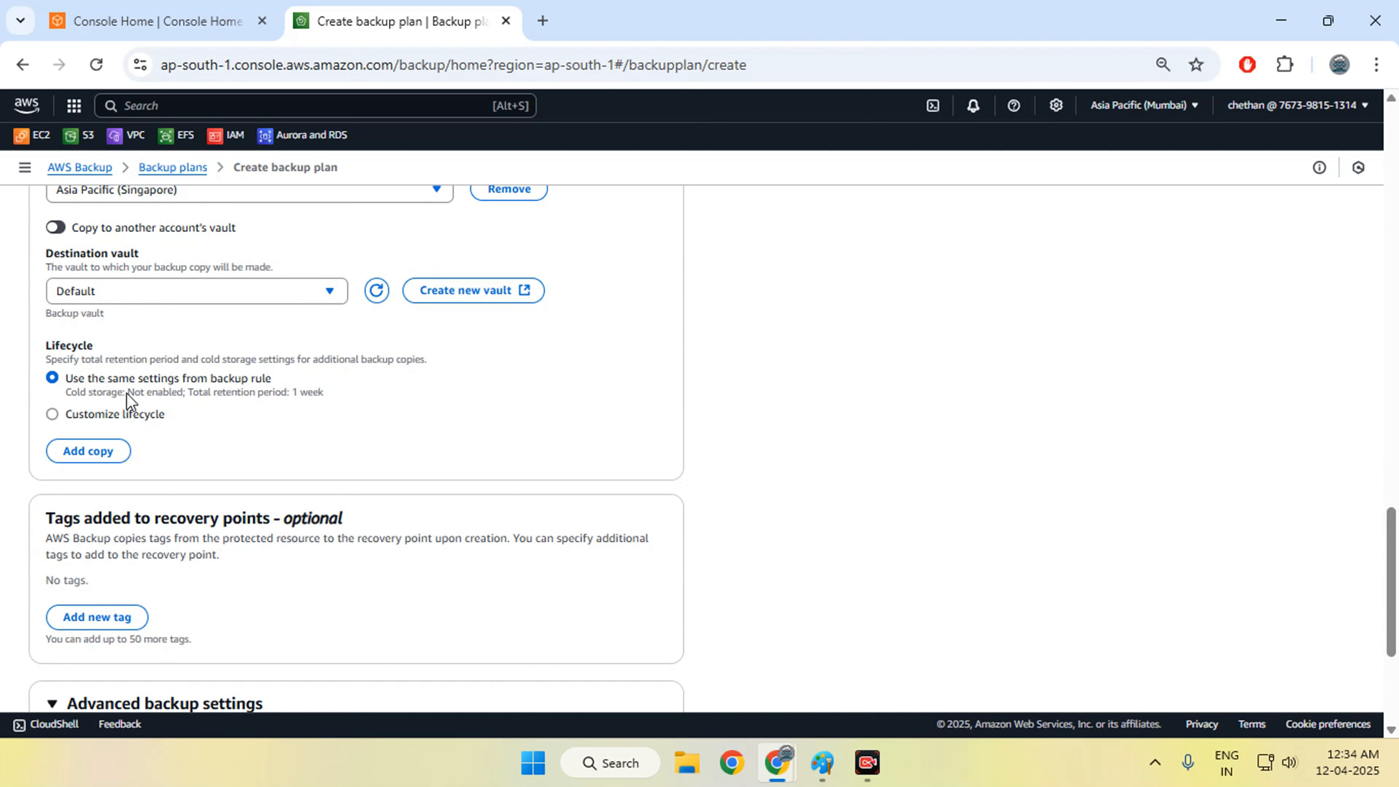
scroll(255, 392, "down", 5)
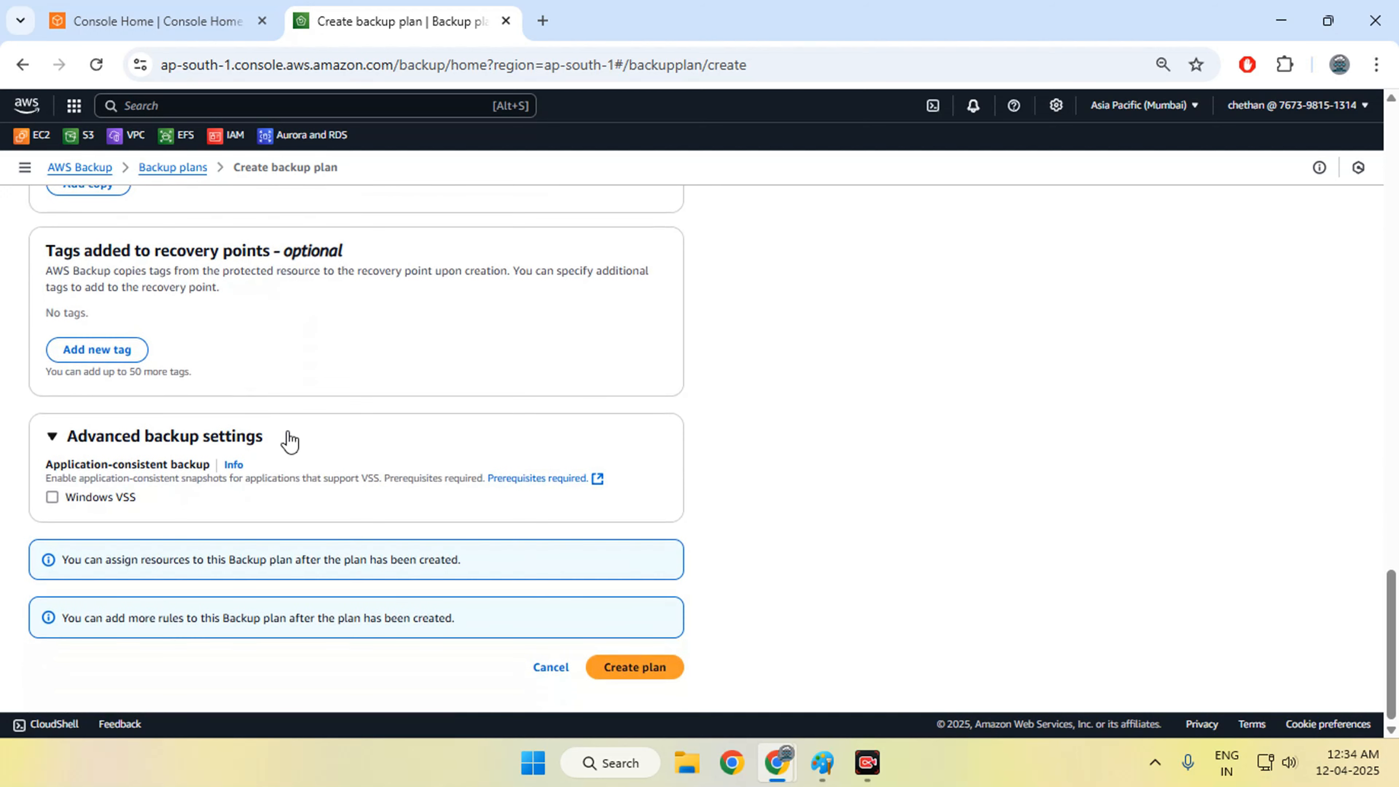
left_click(628, 668)
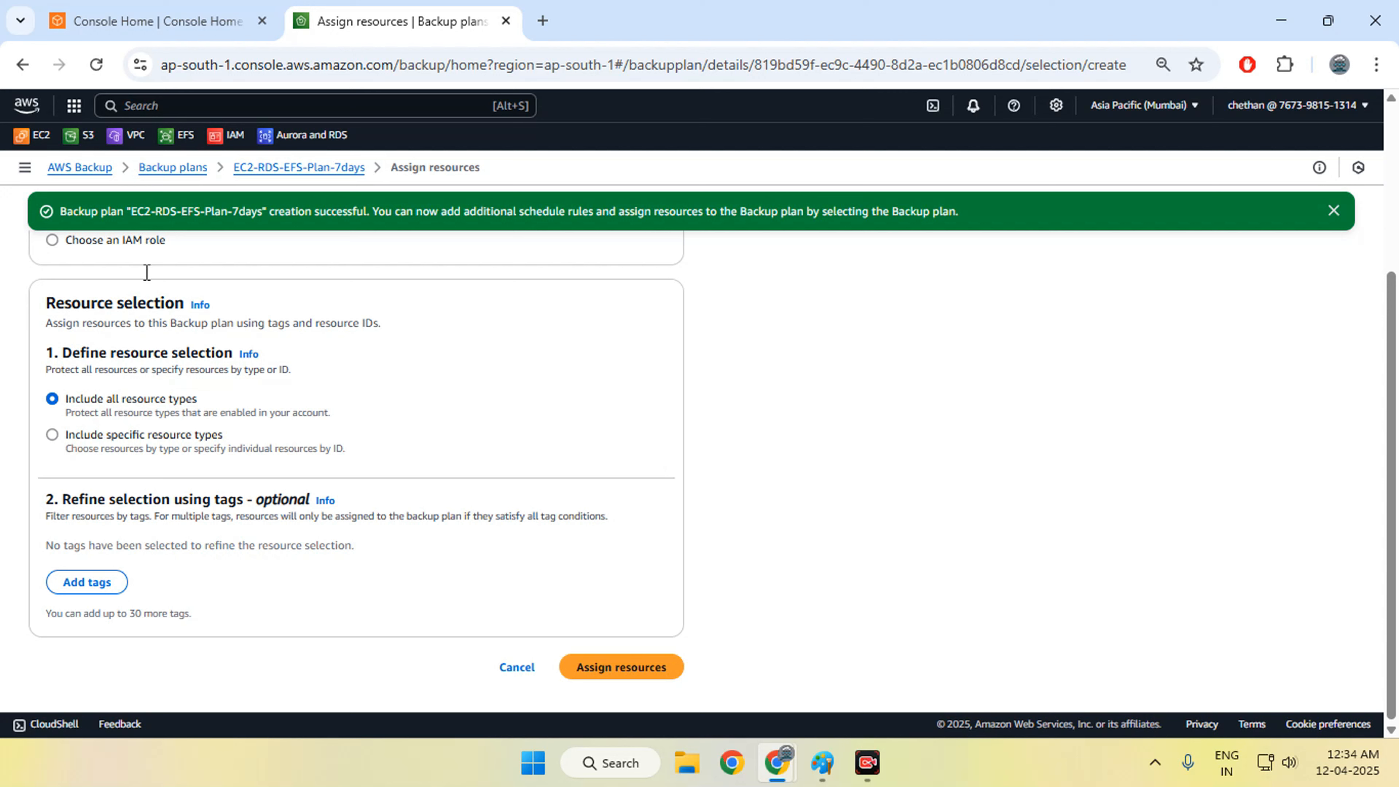
- Open the EC2, EFS, and Aurora and RDS consoles in separate browser tabs
middle_click(33, 135)
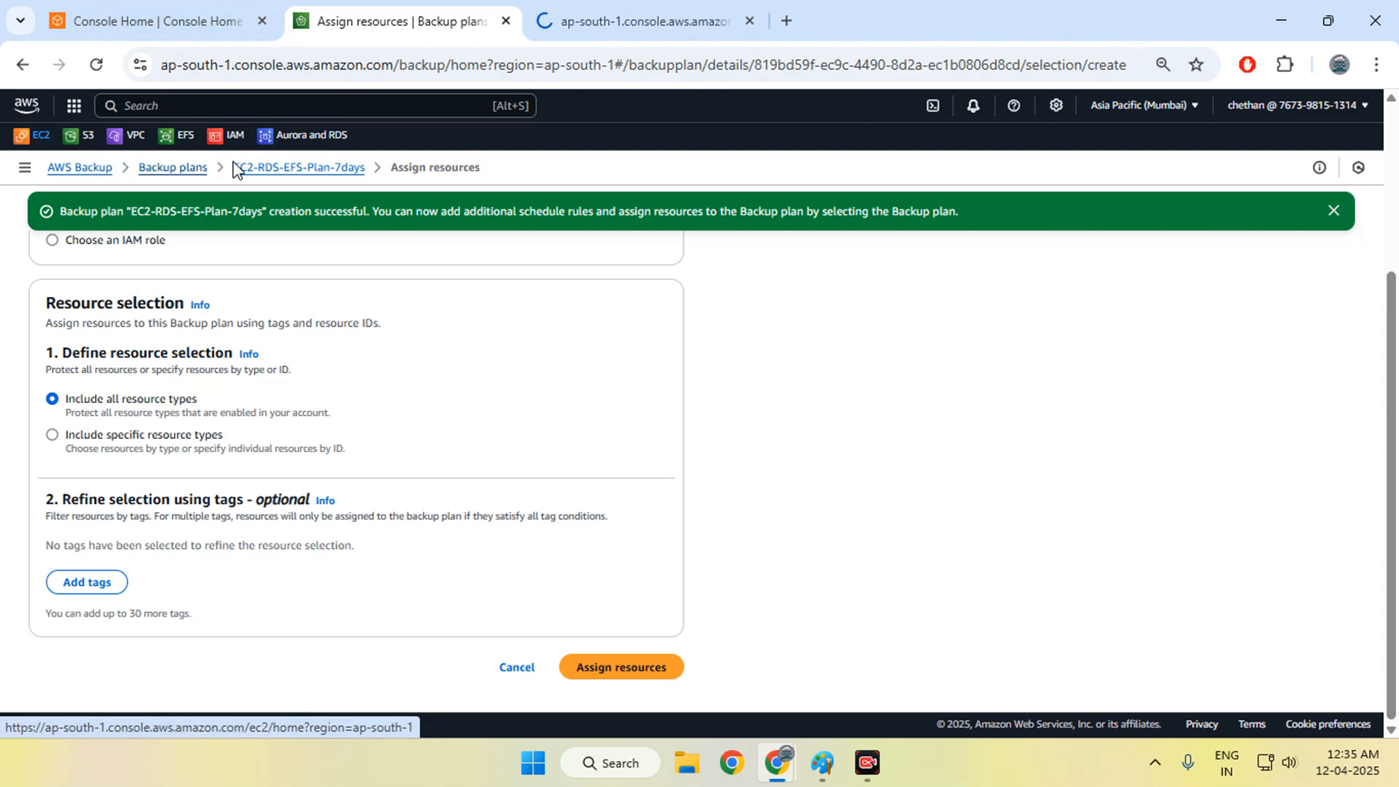
middle_click(165, 139)
middle_click(316, 141)
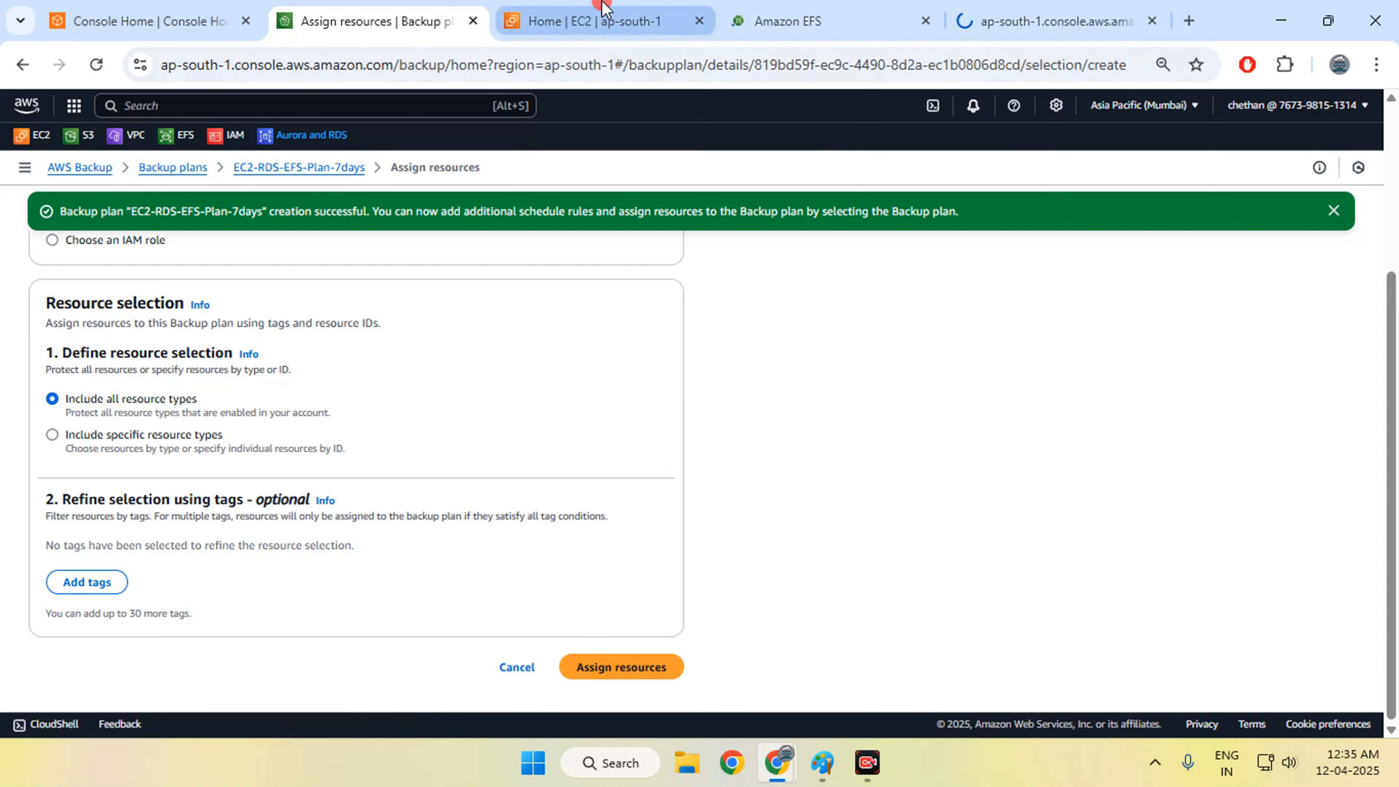
- Start launching a new EC2 instance and name it Test-backup
left_click(601, 21)
left_click(51, 344)
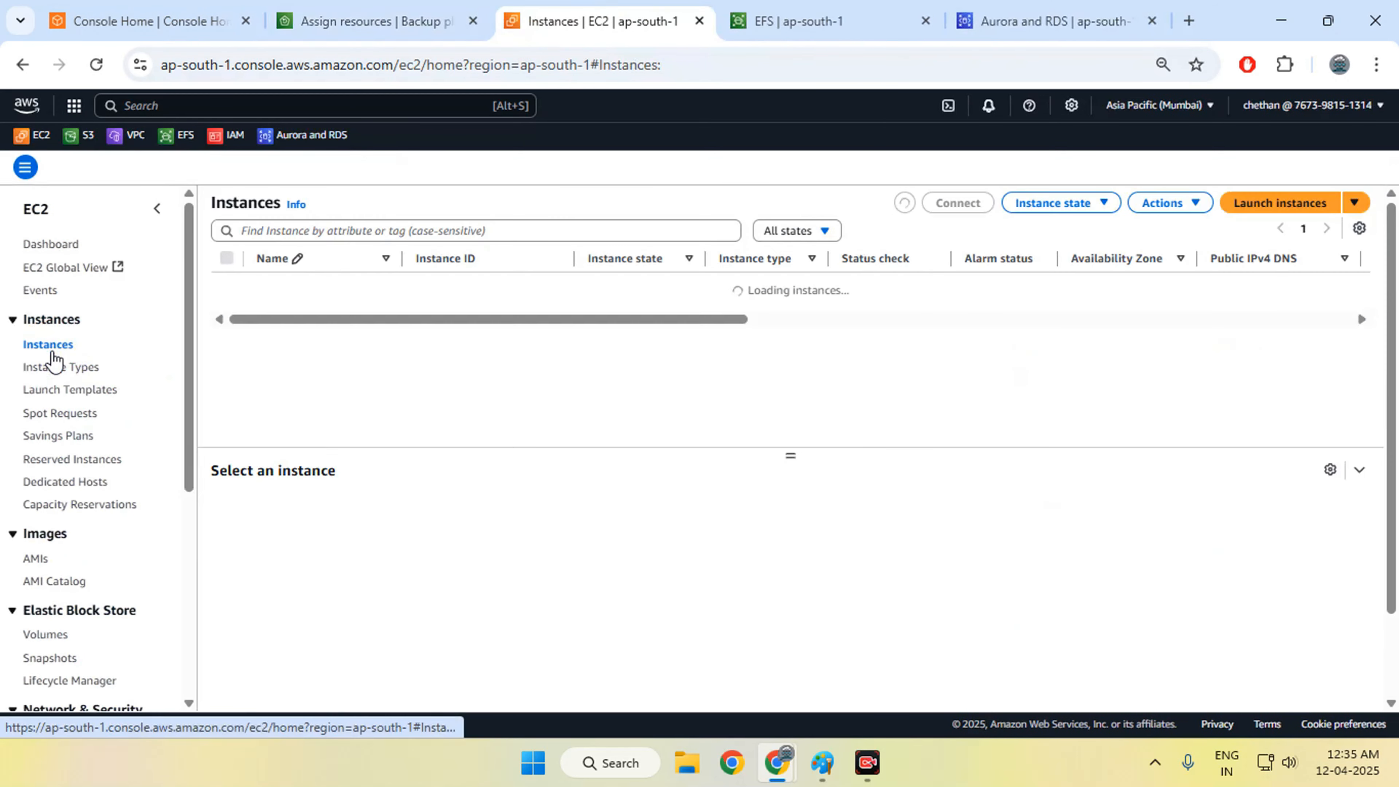
left_click(1255, 212)
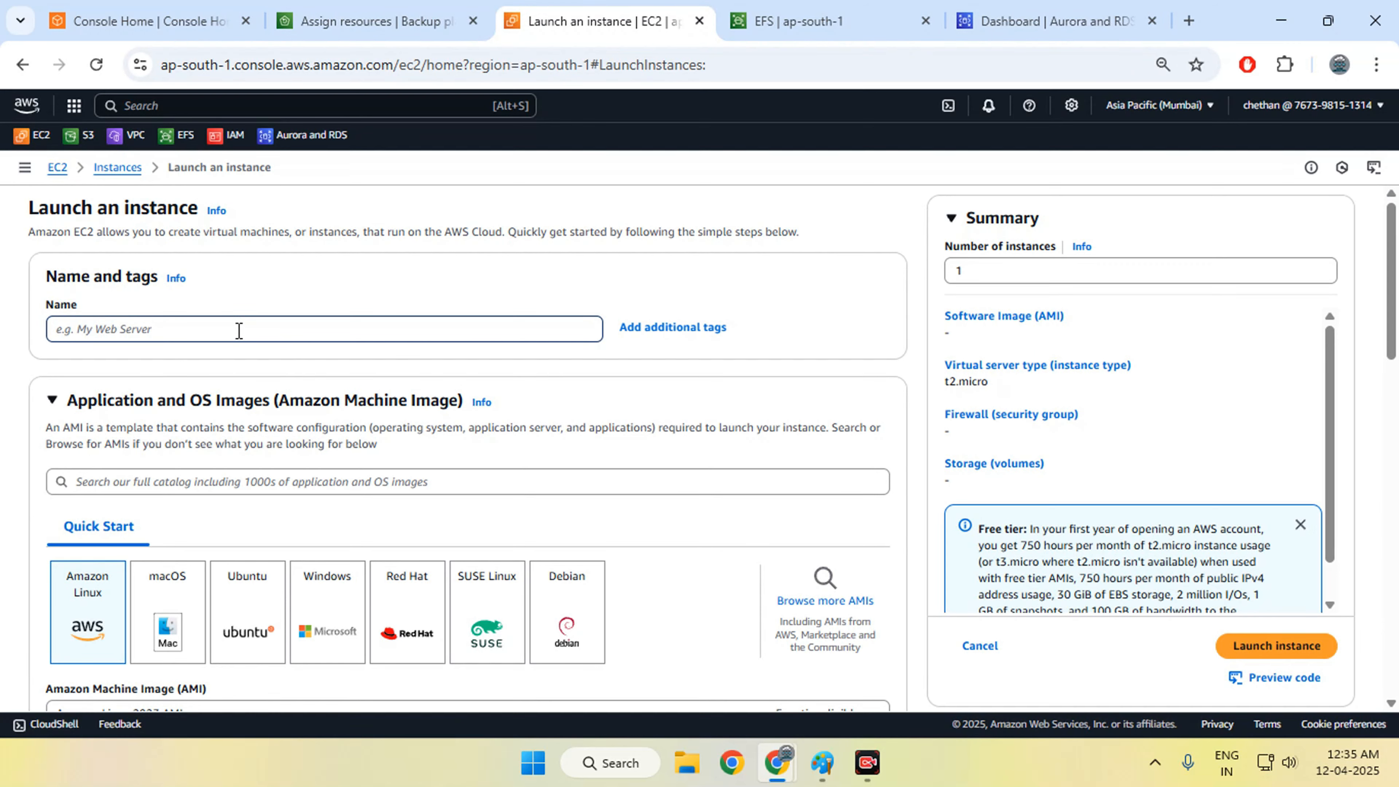
type("Test-backup")
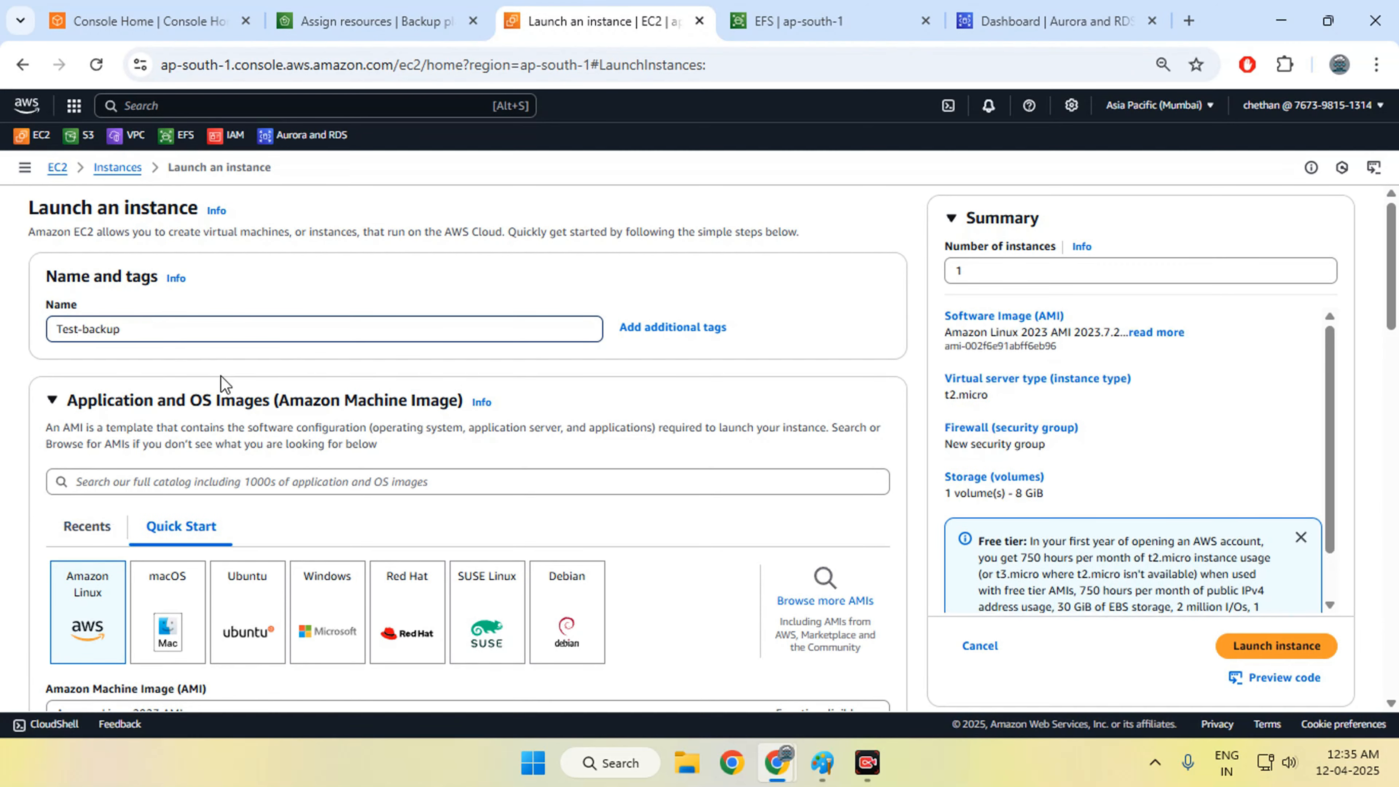
- Keep the t2.micro instance type and select the CR-DesktopKey key pair for the instance
scroll(278, 432, "down", 10)
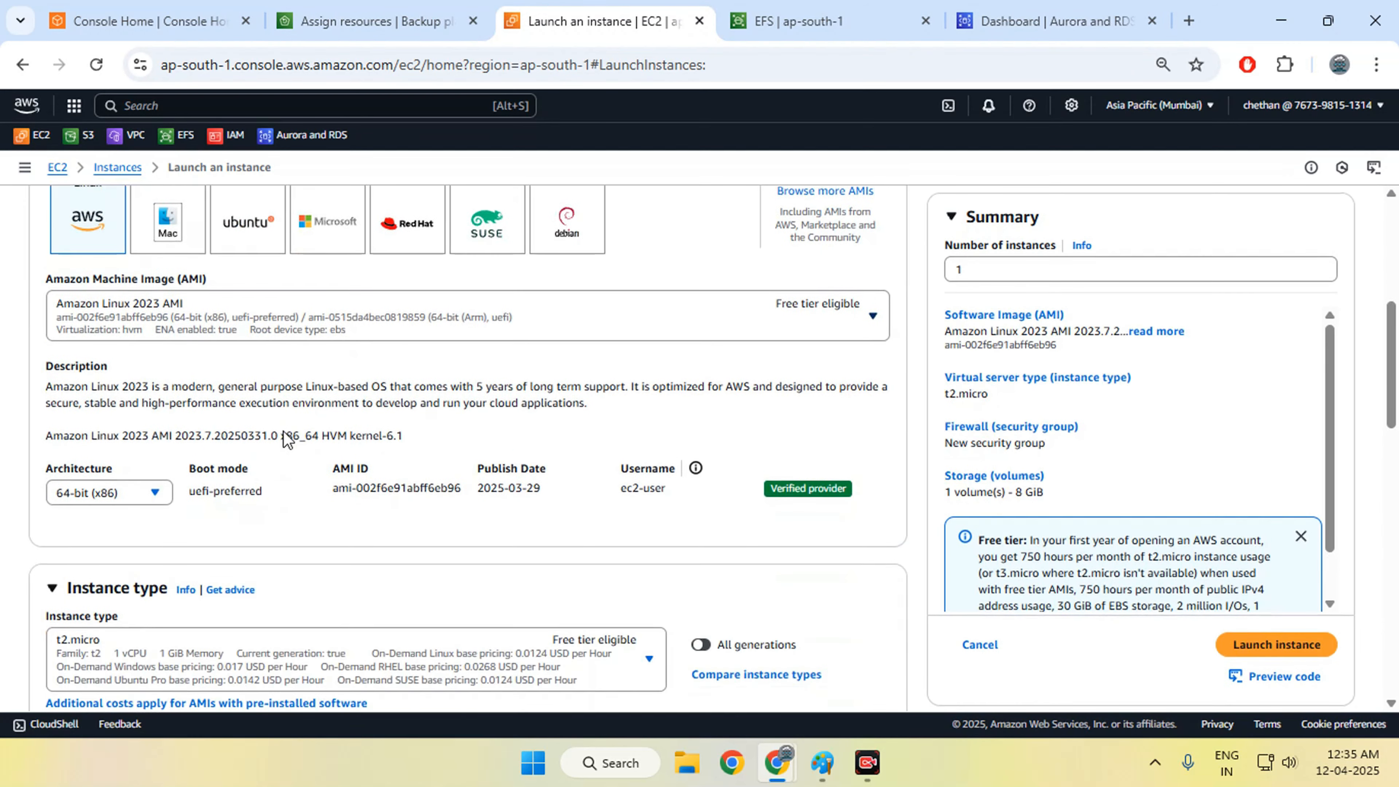
left_click(317, 267)
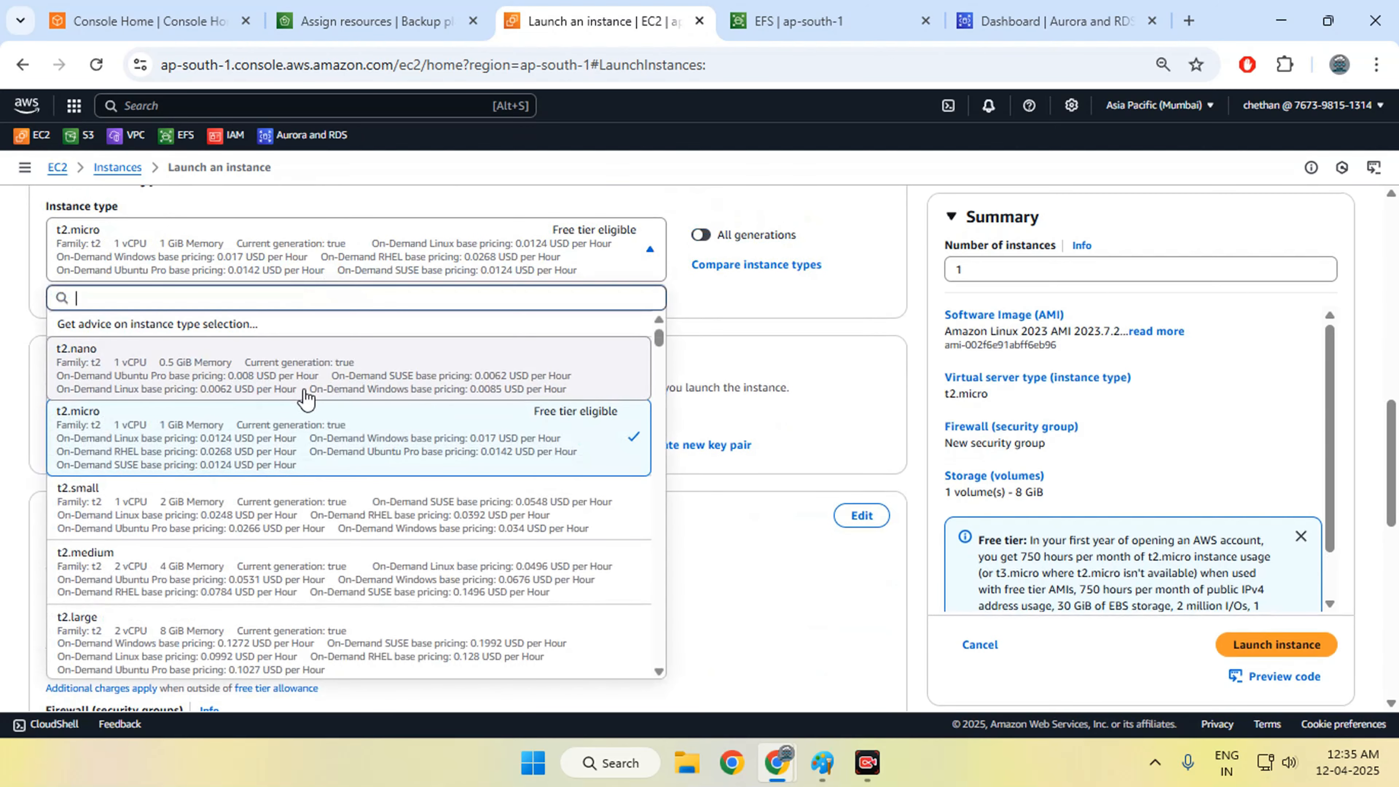
left_click(357, 433)
scroll(689, 375, "down", 2)
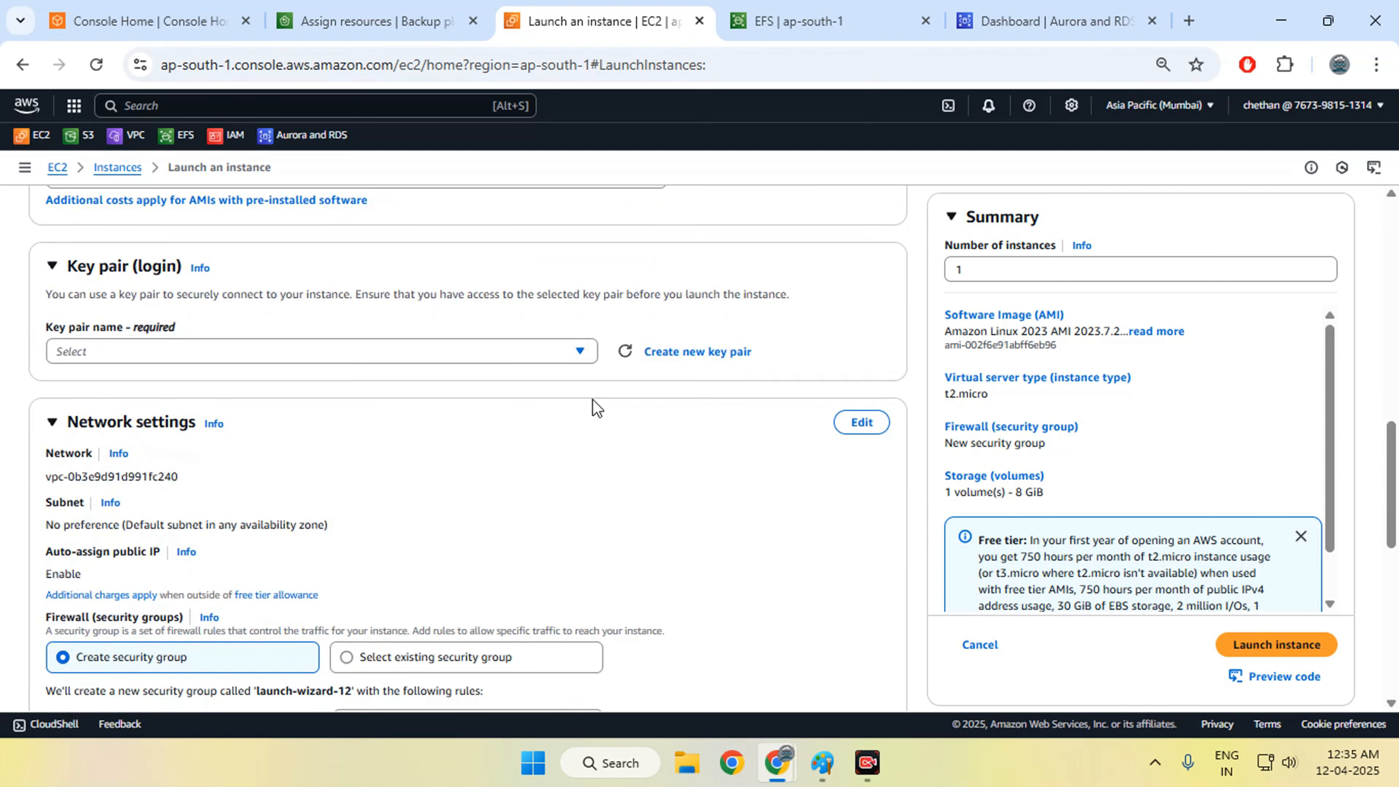
left_click(369, 343)
scroll(270, 532, "down", 1)
scroll(220, 606, "down", 3)
left_click(165, 651)
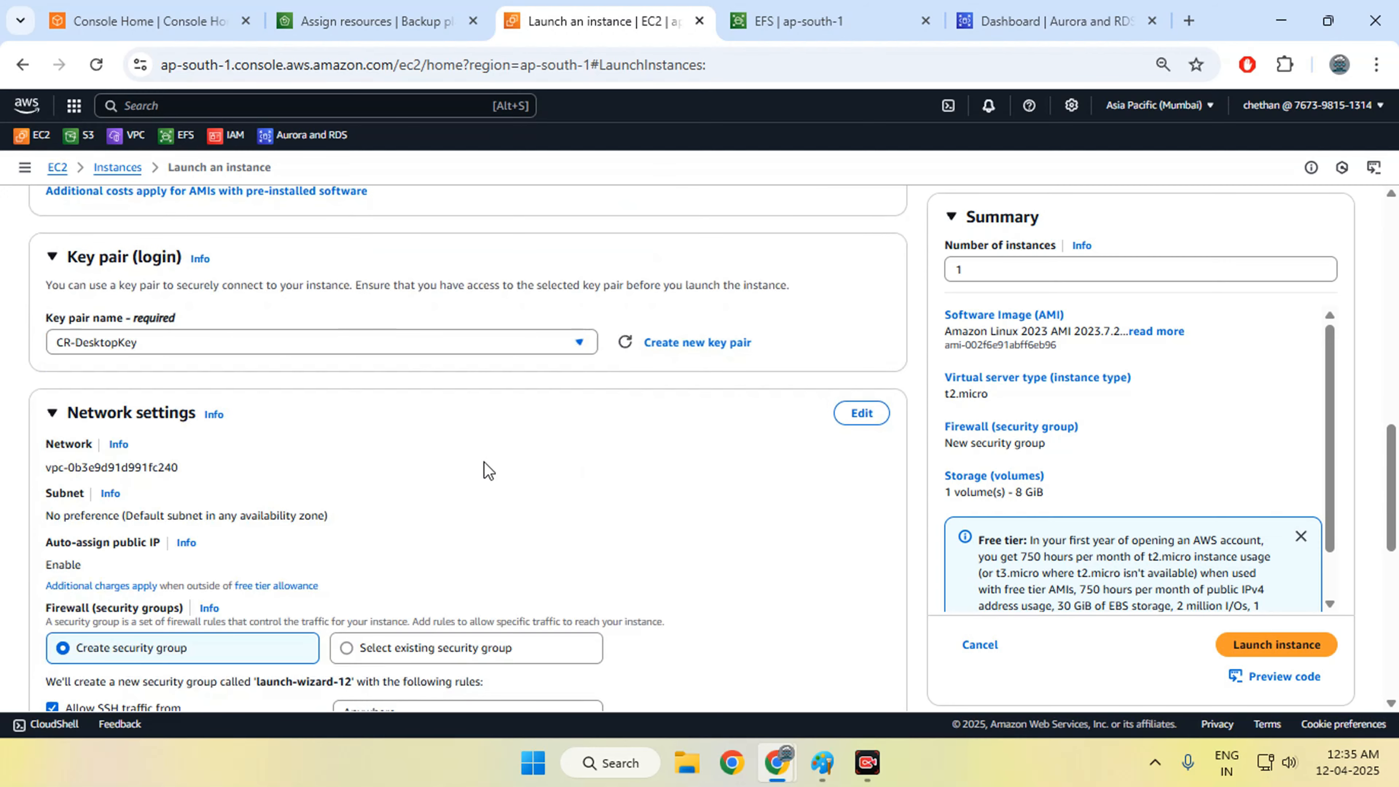
- Place the instance in Demo-VPC on the Pub-Sub-1b subnet and enable auto-assigned public IP
scroll(330, 386, "down", 3)
left_click(876, 211)
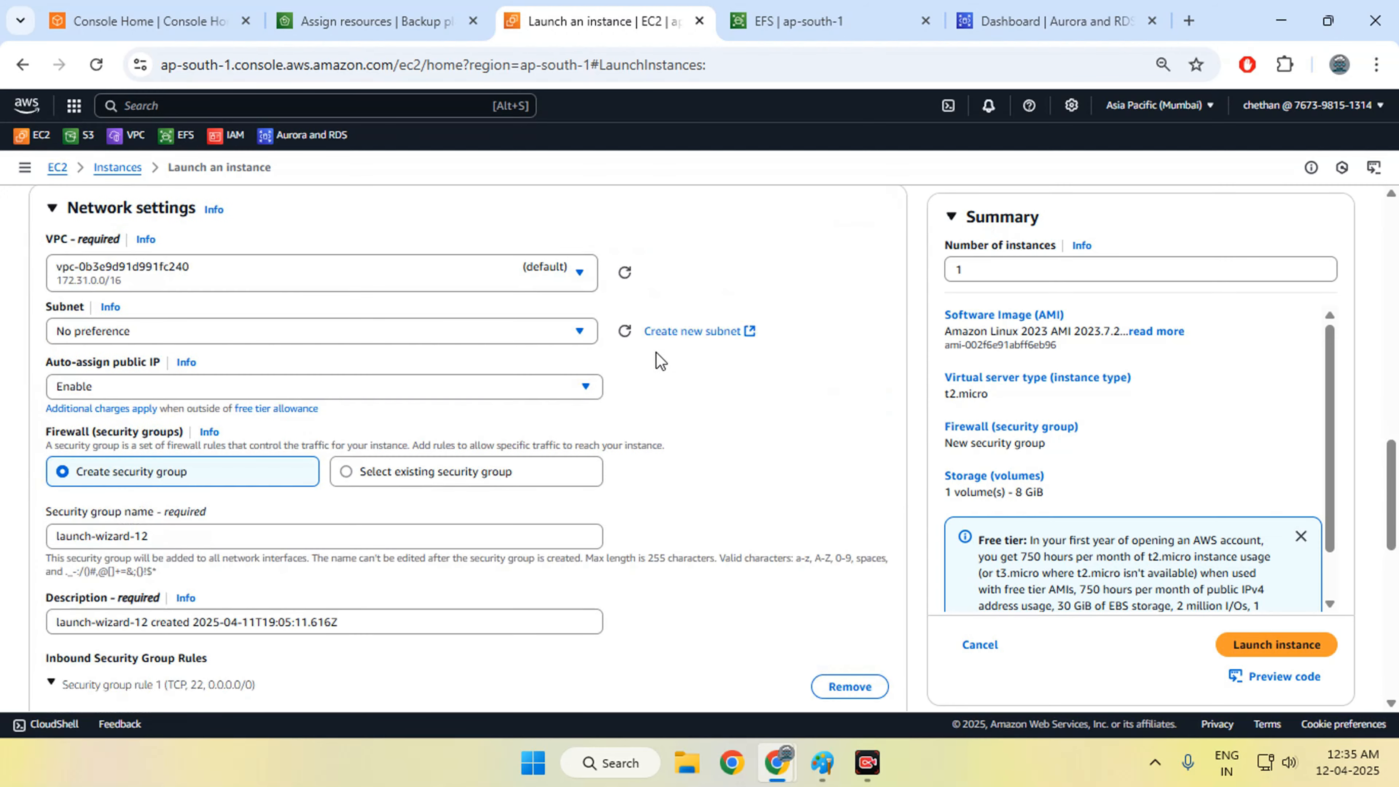
left_click(465, 271)
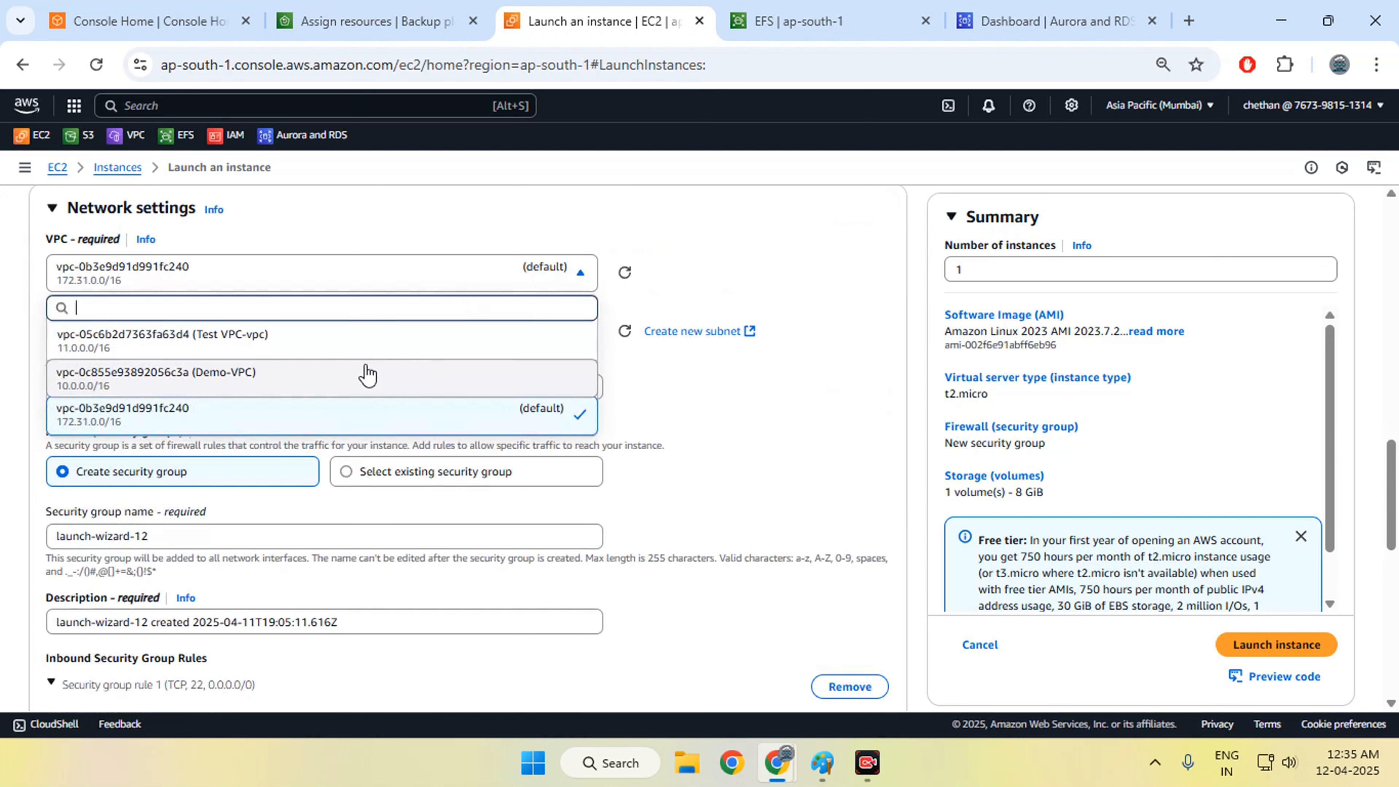
left_click(329, 386)
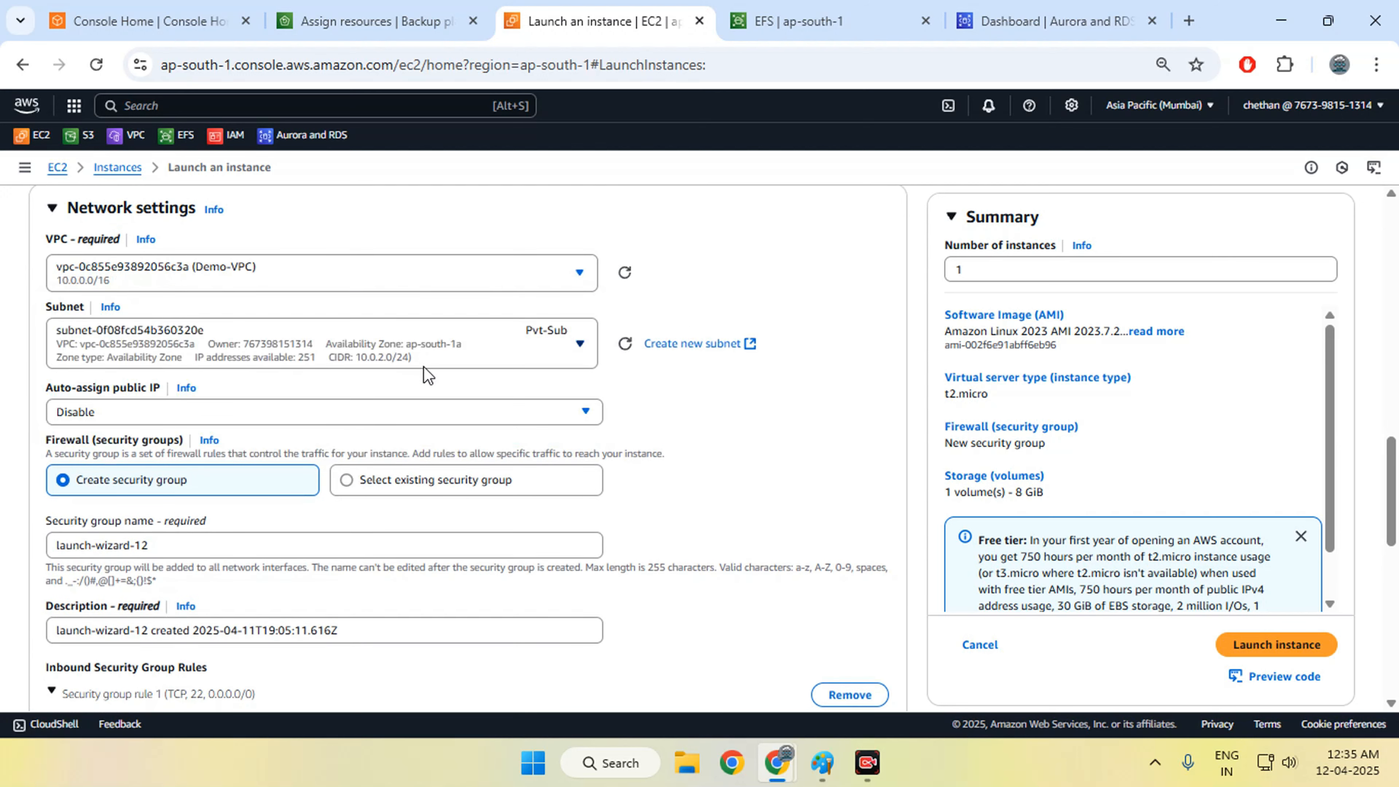
left_click(537, 345)
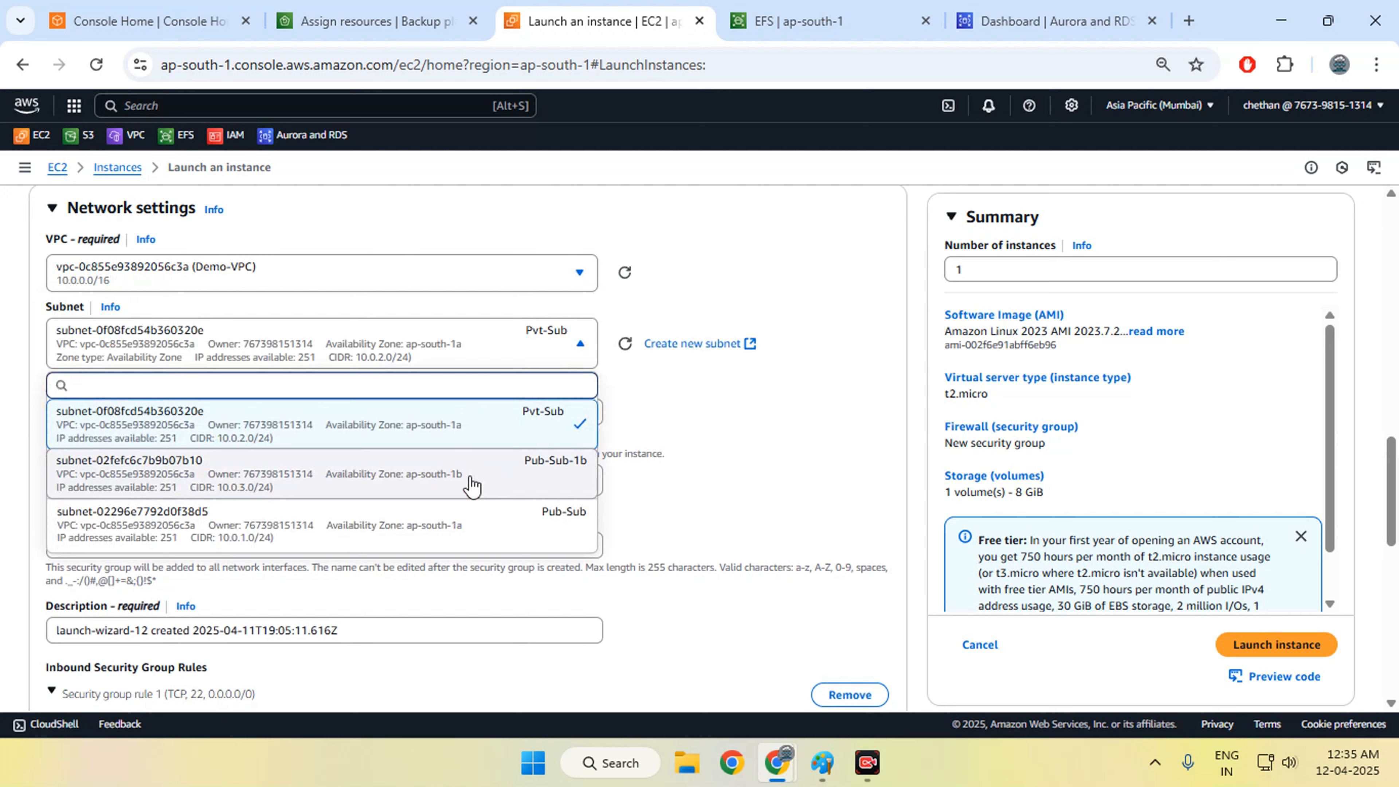
left_click(474, 483)
left_click(463, 393)
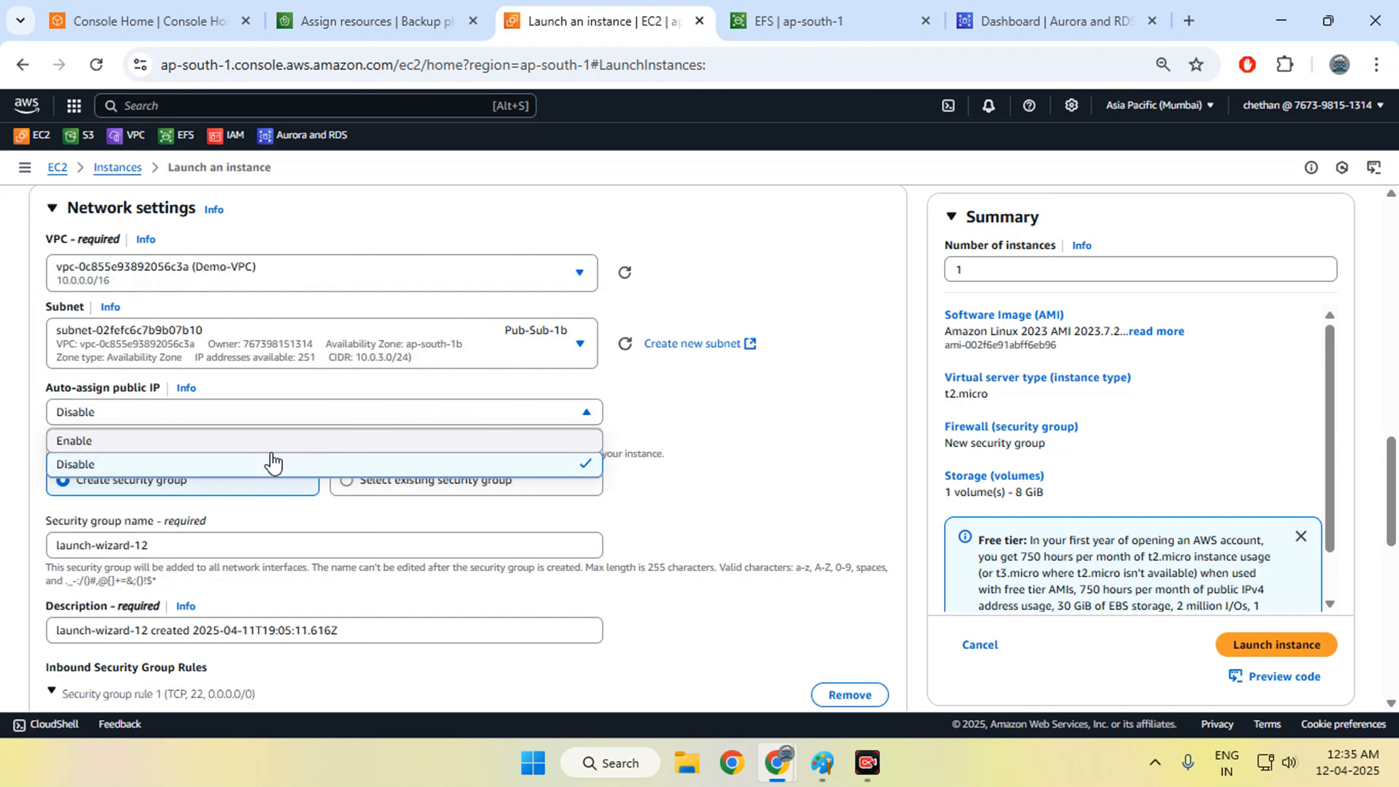
left_click(245, 443)
- Assign the existing security group launch-wizard-9 to the instance and launch it
scroll(418, 455, "down", 2)
scroll(418, 455, "down", 2)
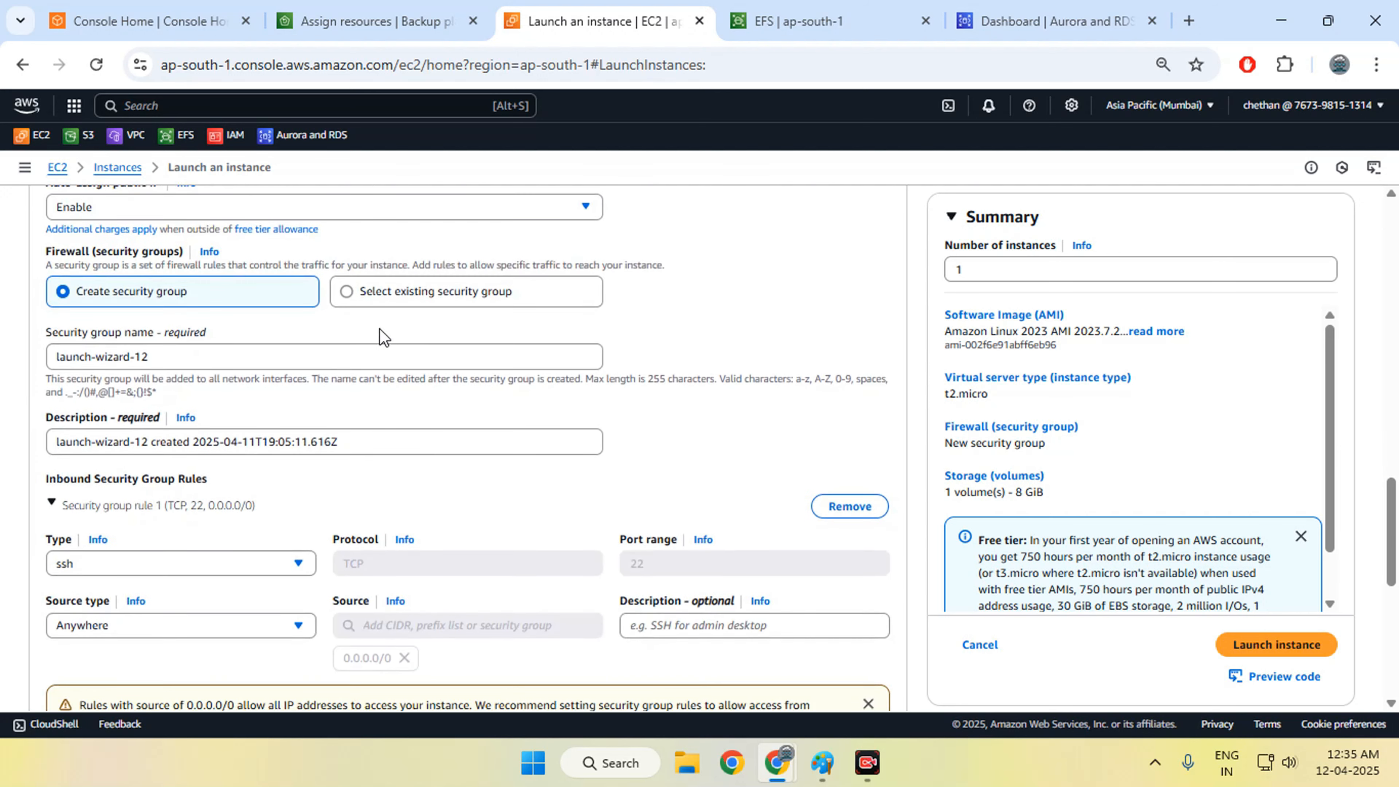
left_click(371, 292)
left_click(297, 357)
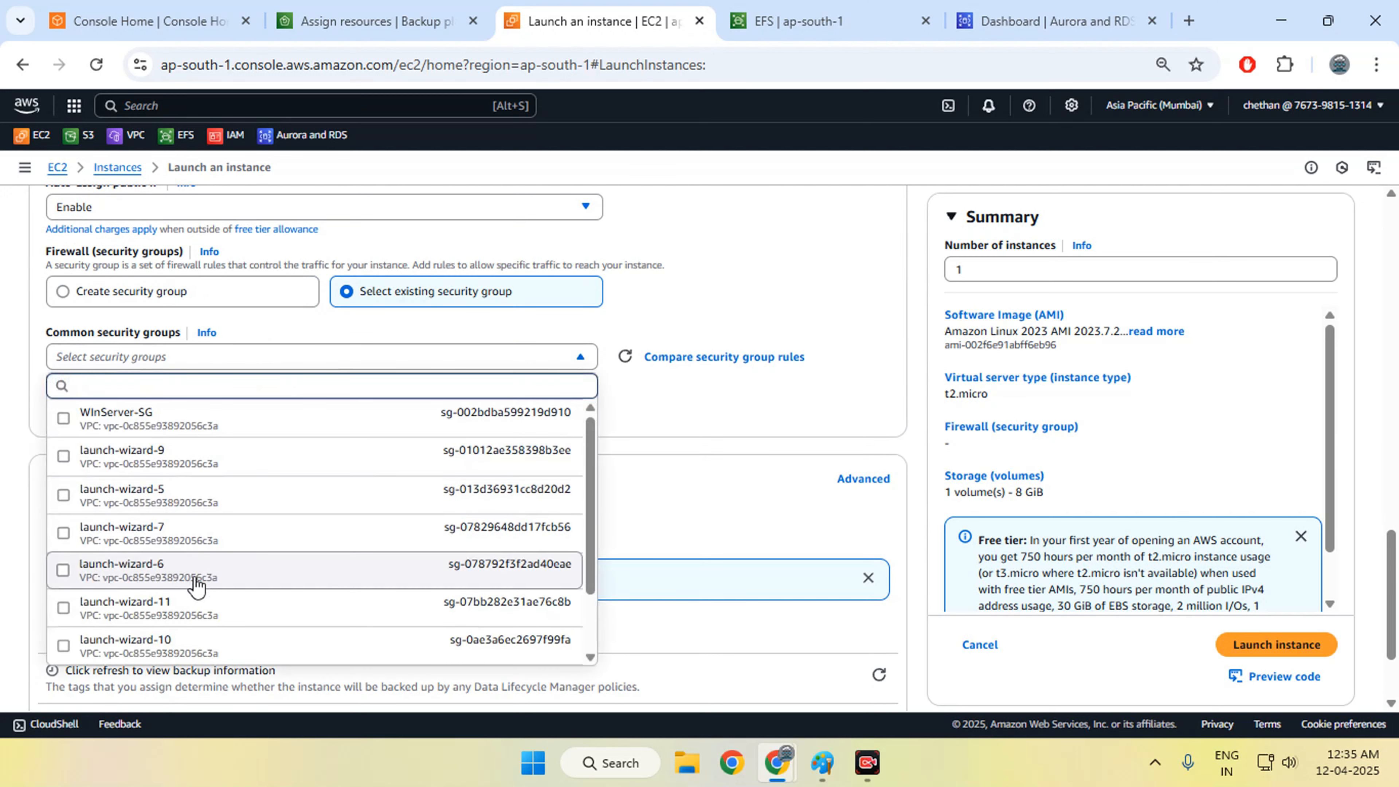
left_click(194, 457)
scroll(474, 419, "down", 3)
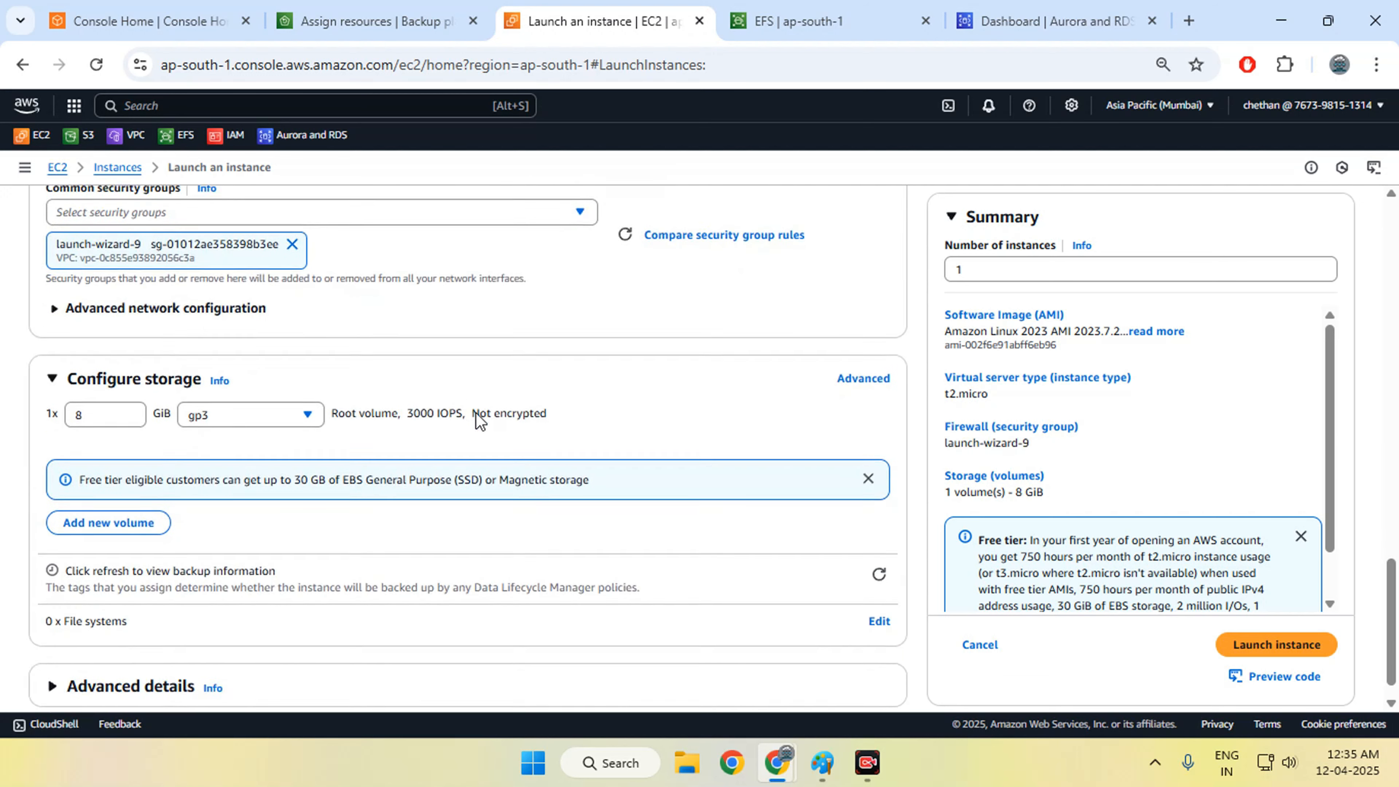
left_click(1247, 642)
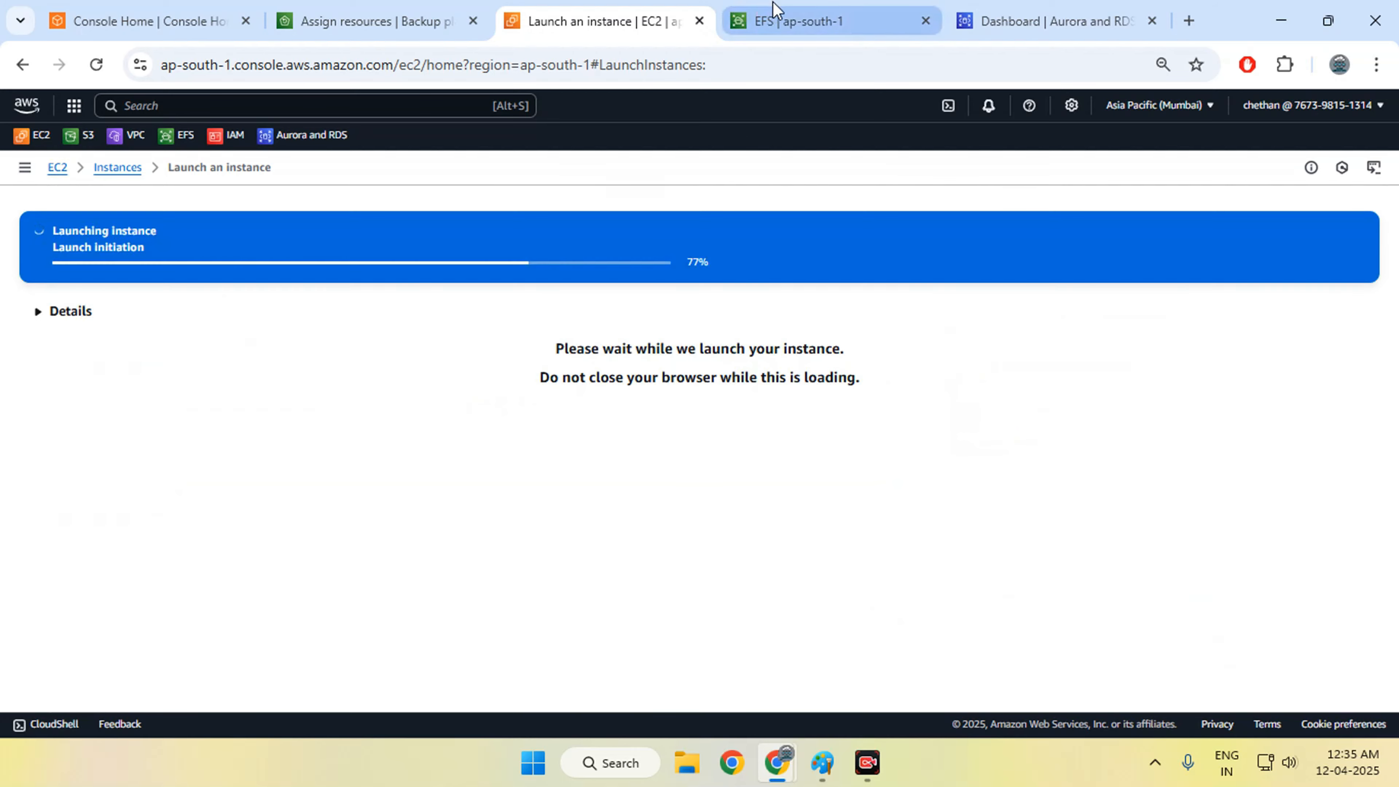
- In the EFS console, start a new file system and name it test-efs
left_click(778, 16)
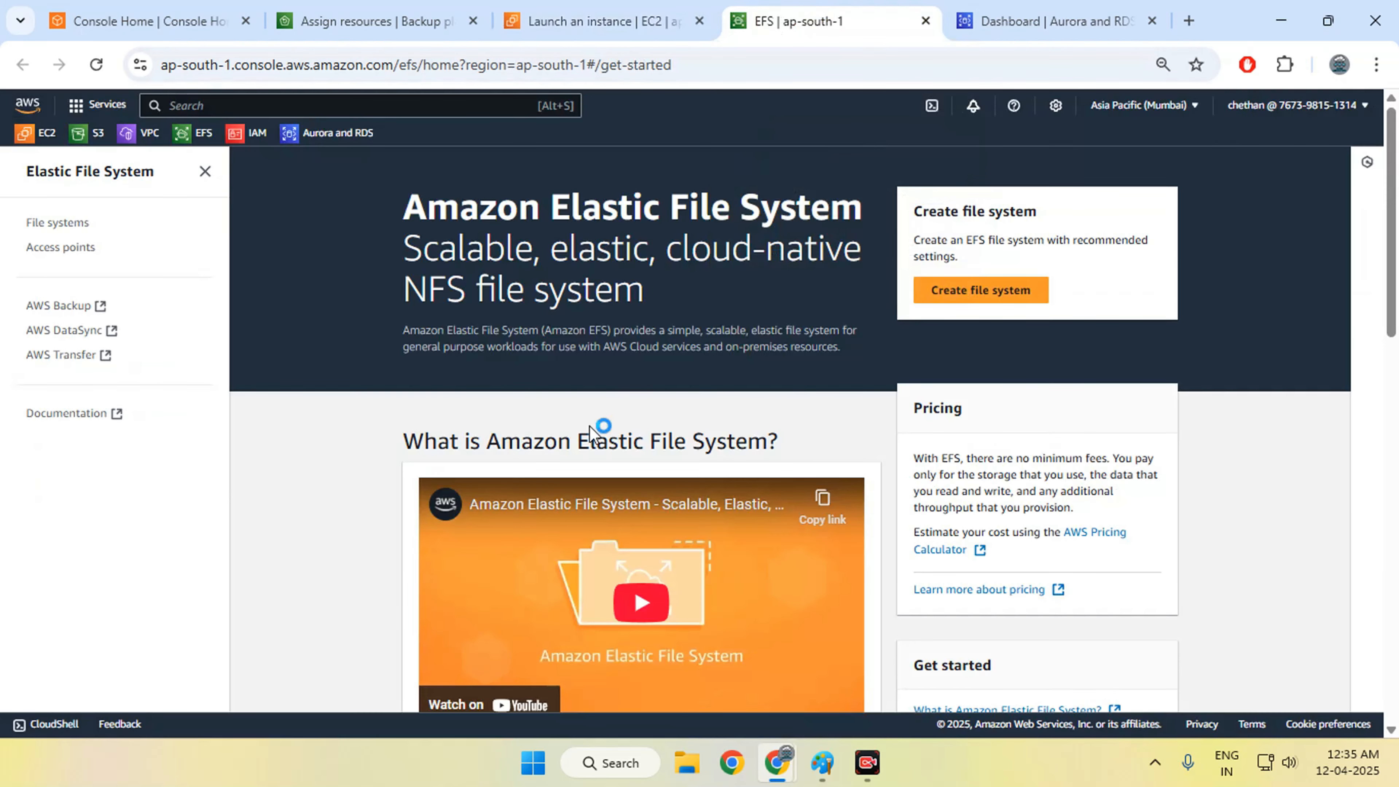
left_click(58, 224)
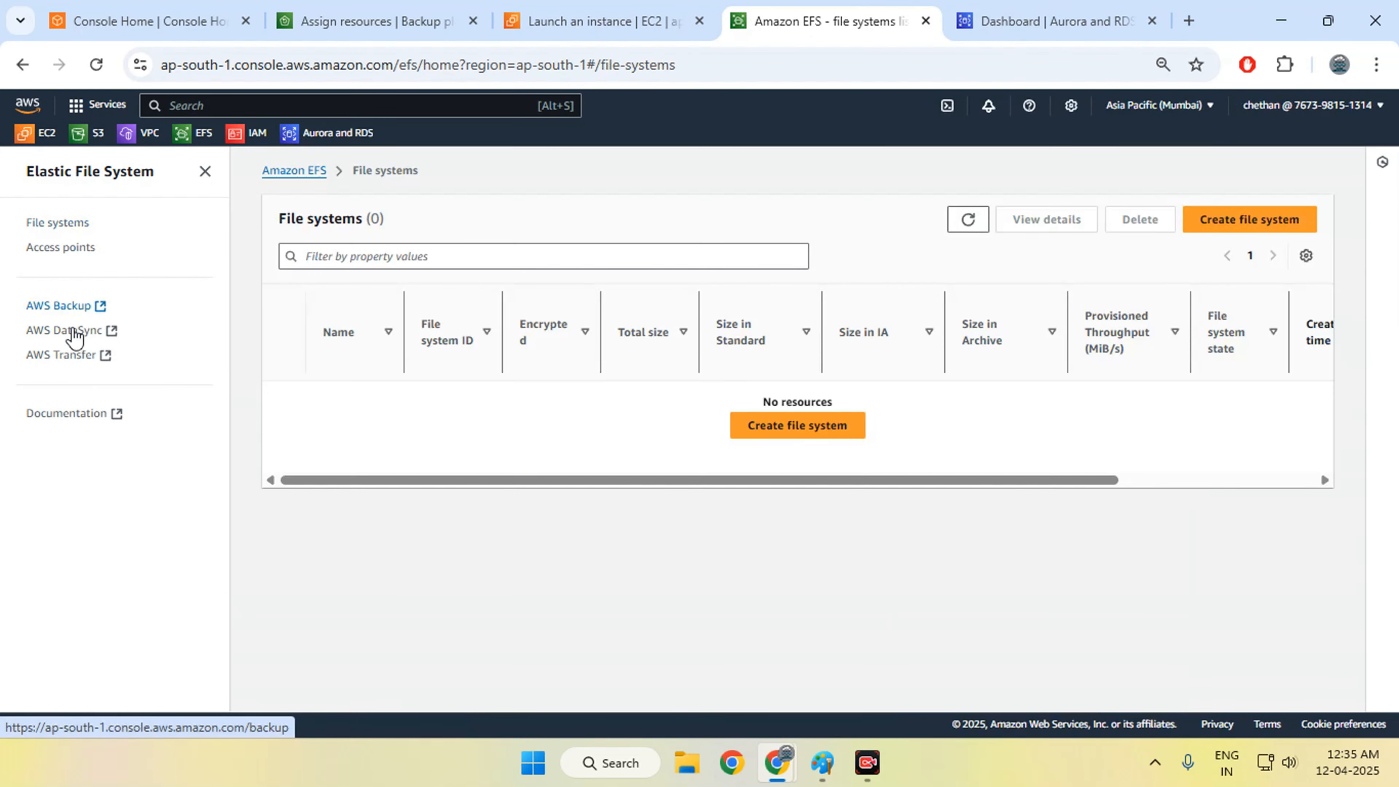
left_click(1259, 222)
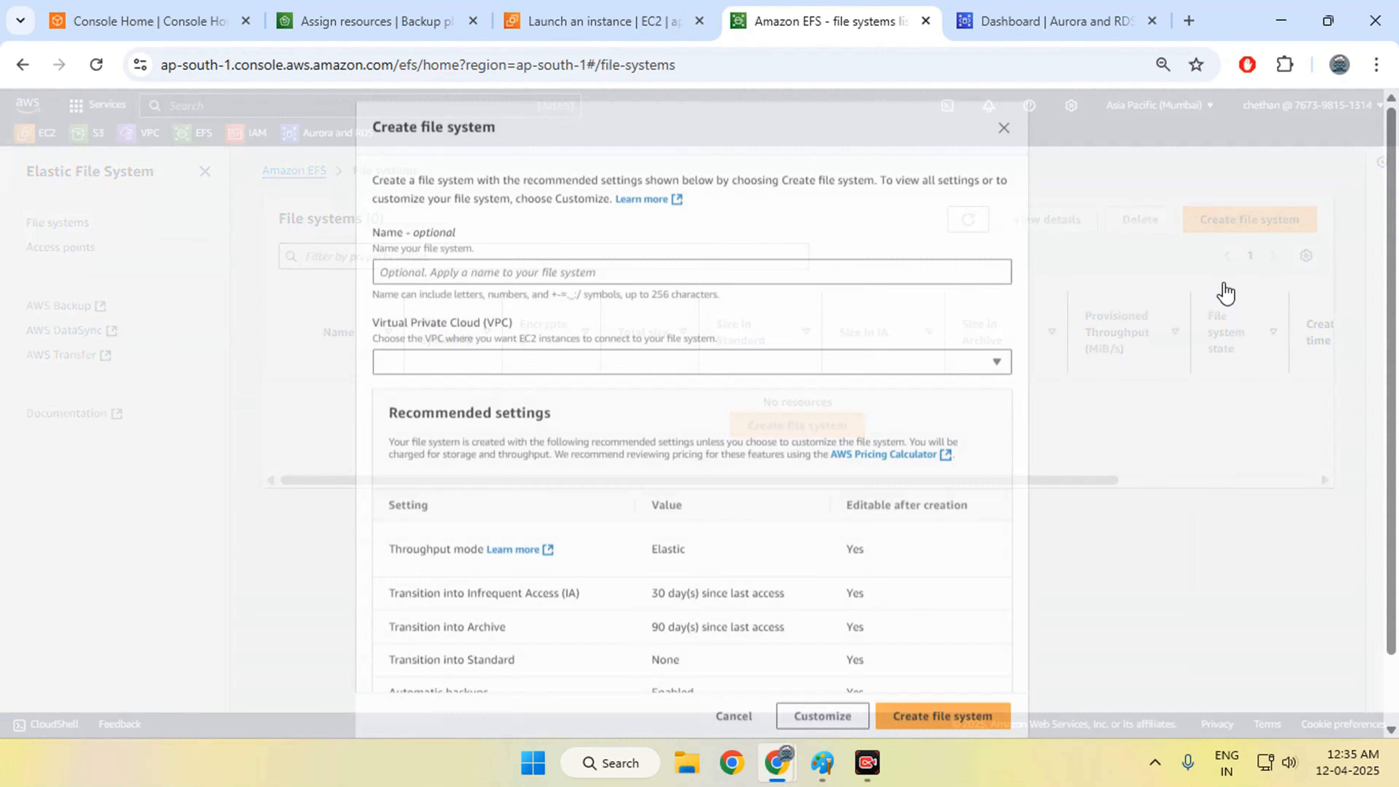
left_click(426, 270)
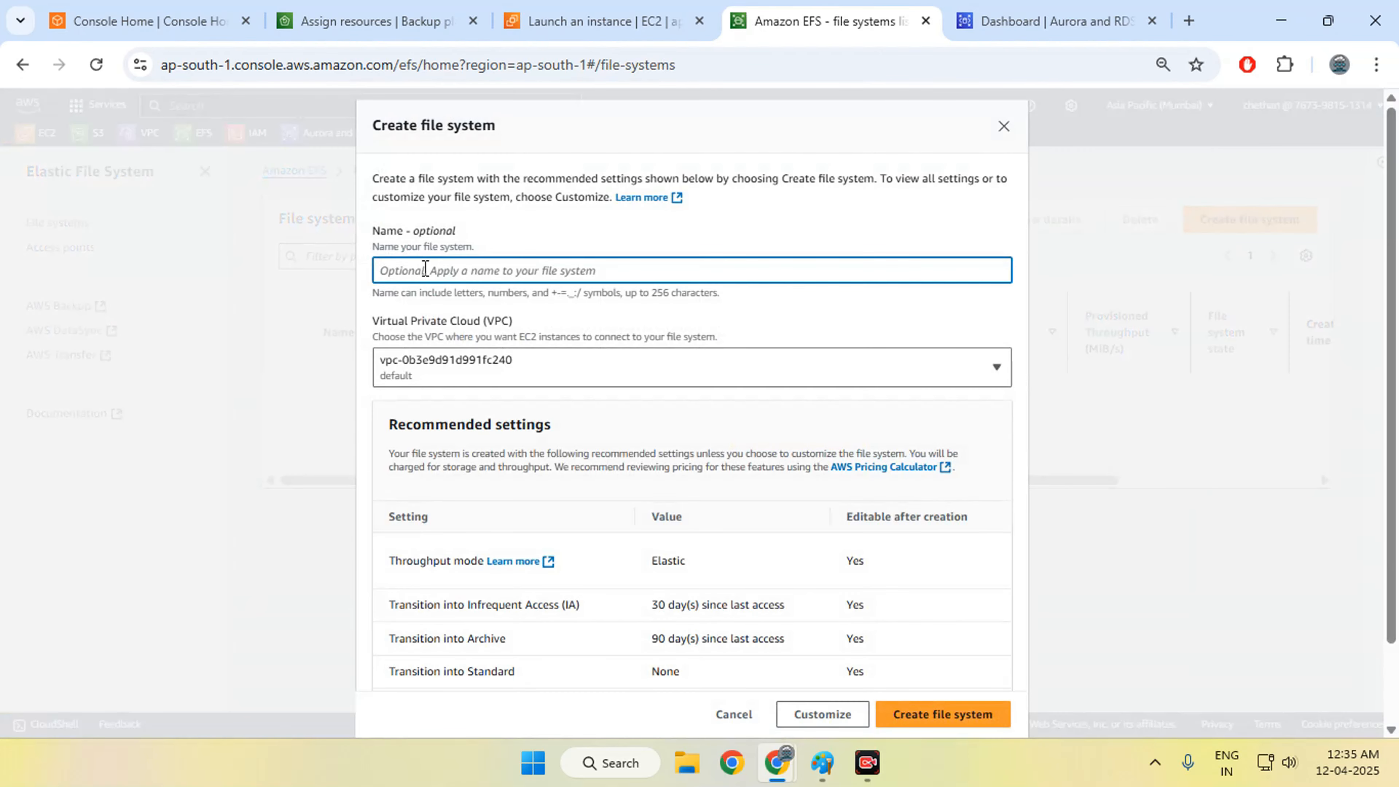
type("test-efs")
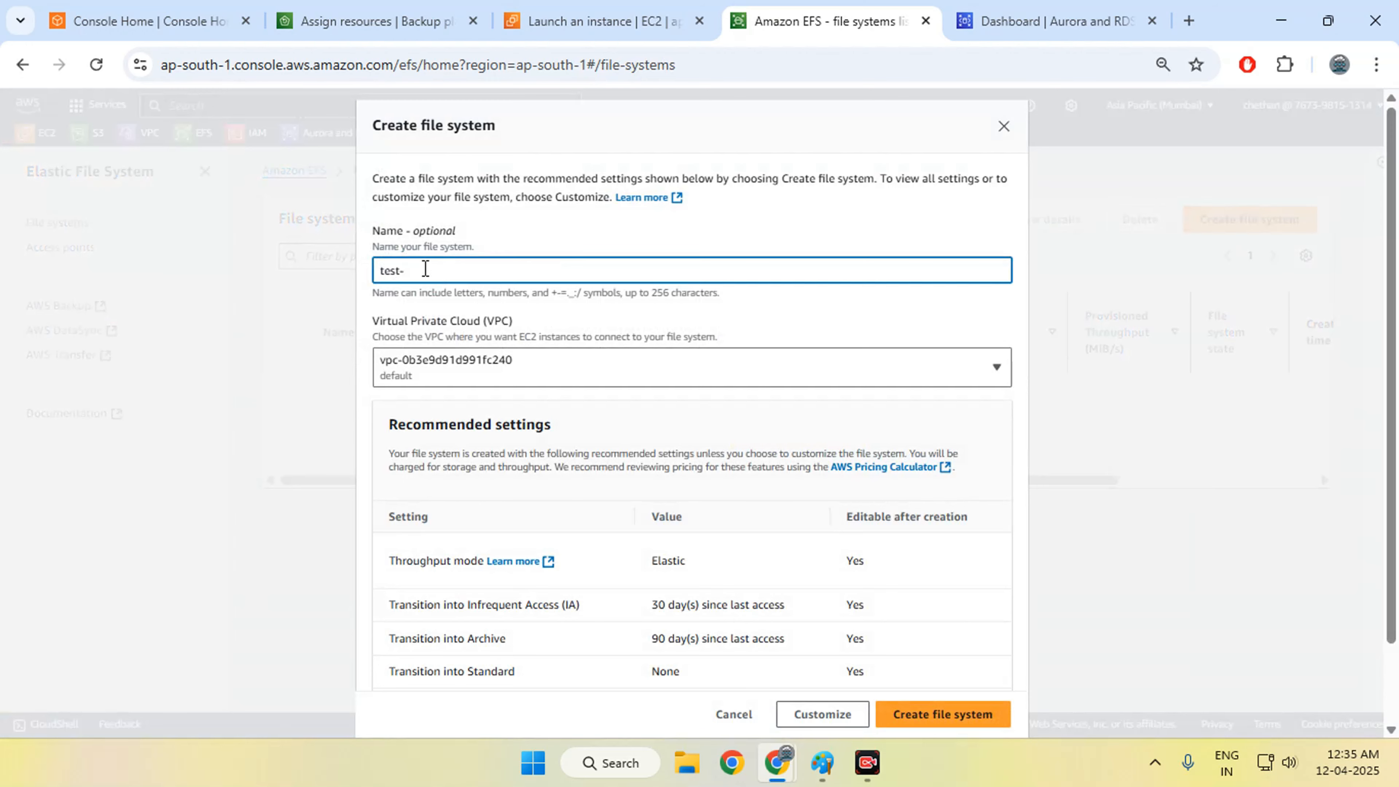
- Set the file system's VPC to Demo-VPC and create it with the recommended settings
left_click(685, 372)
left_click(595, 451)
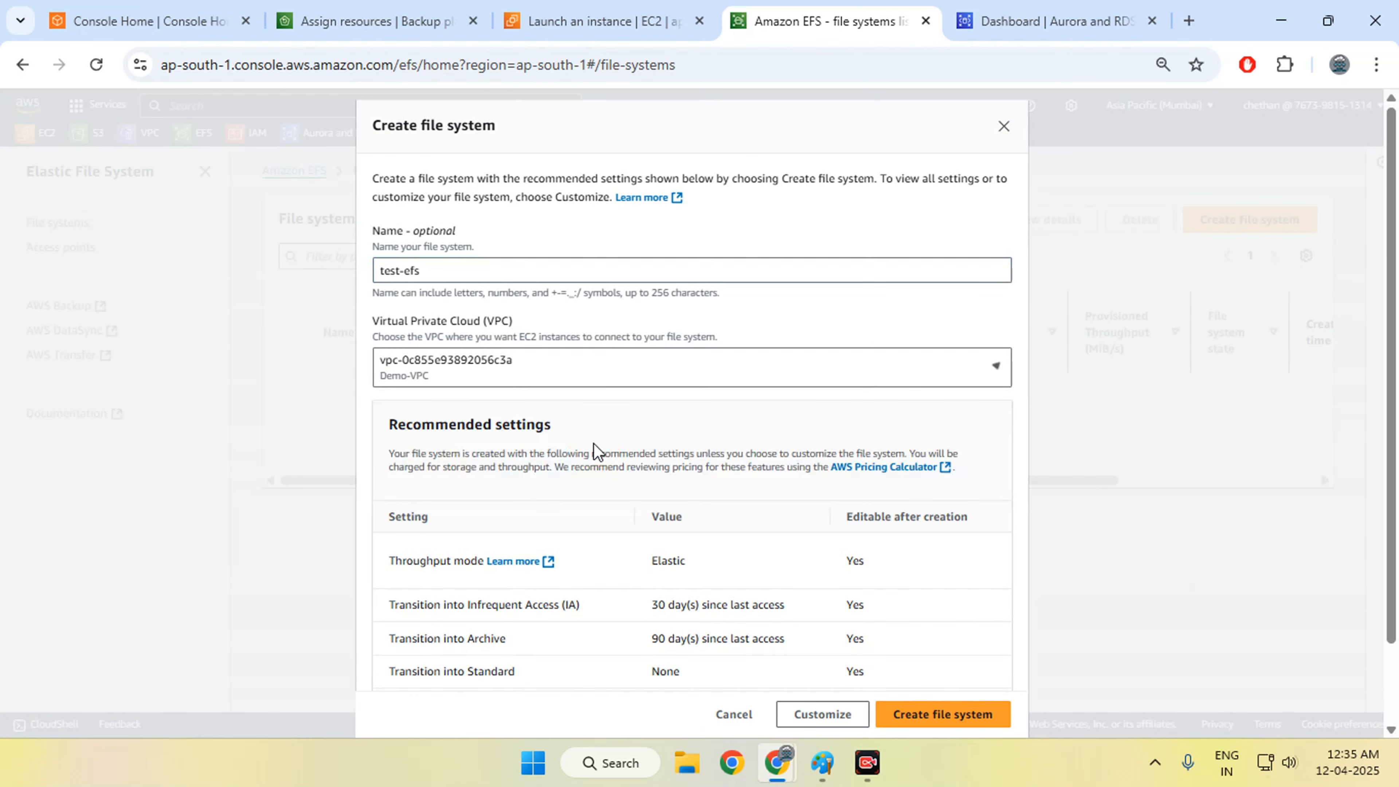
scroll(636, 406, "down", 2)
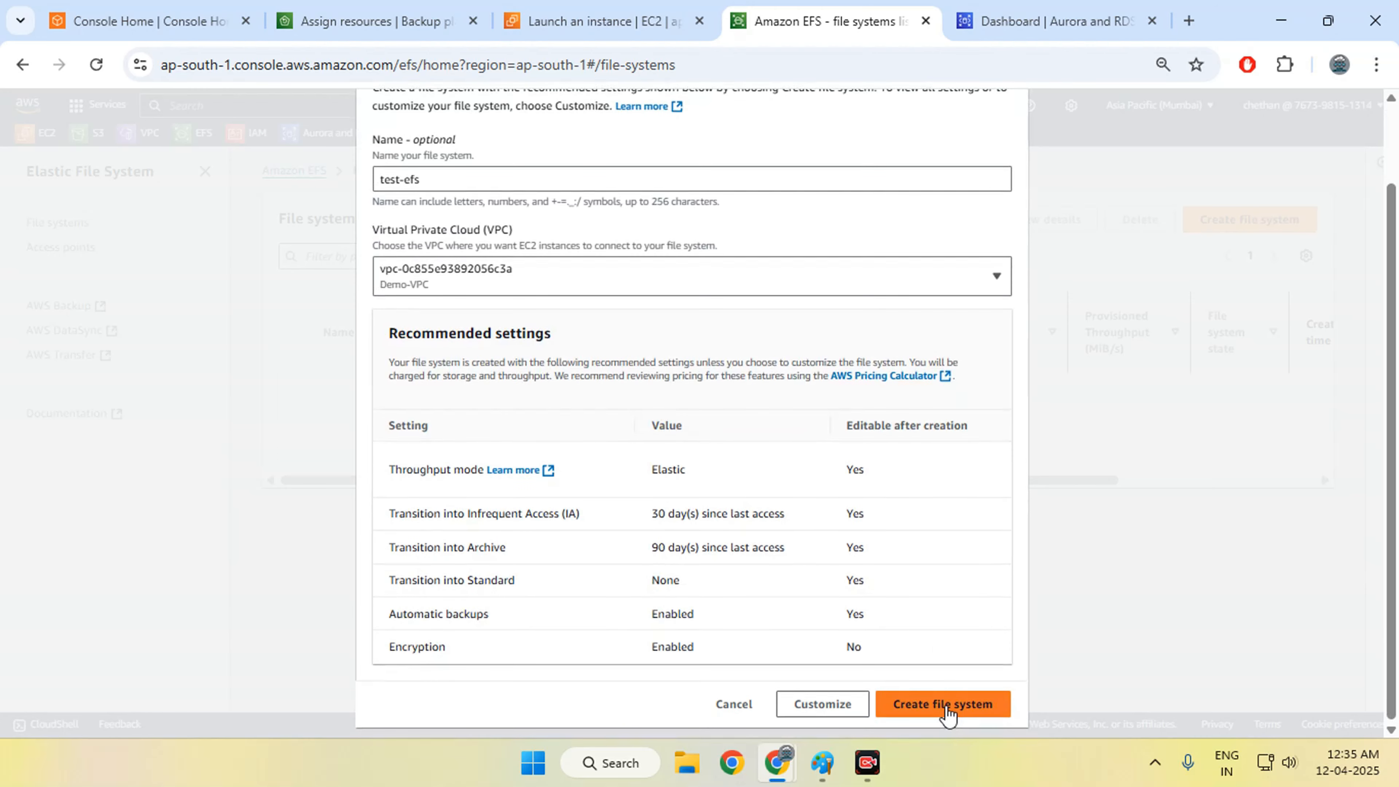
left_click(944, 708)
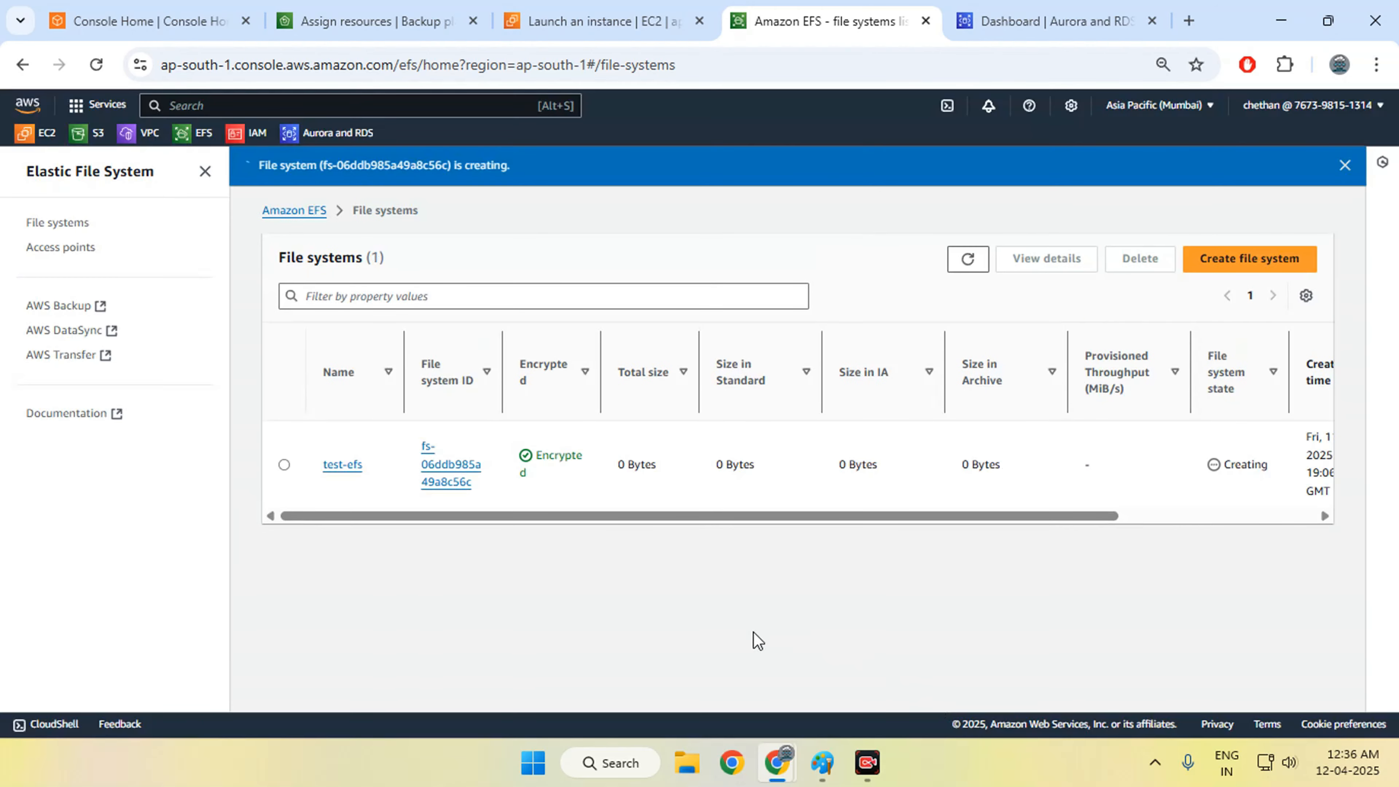
- In the Aurora and RDS console, start creating a database and choose the Aurora (MySQL Compatible) engine
left_click(1022, 16)
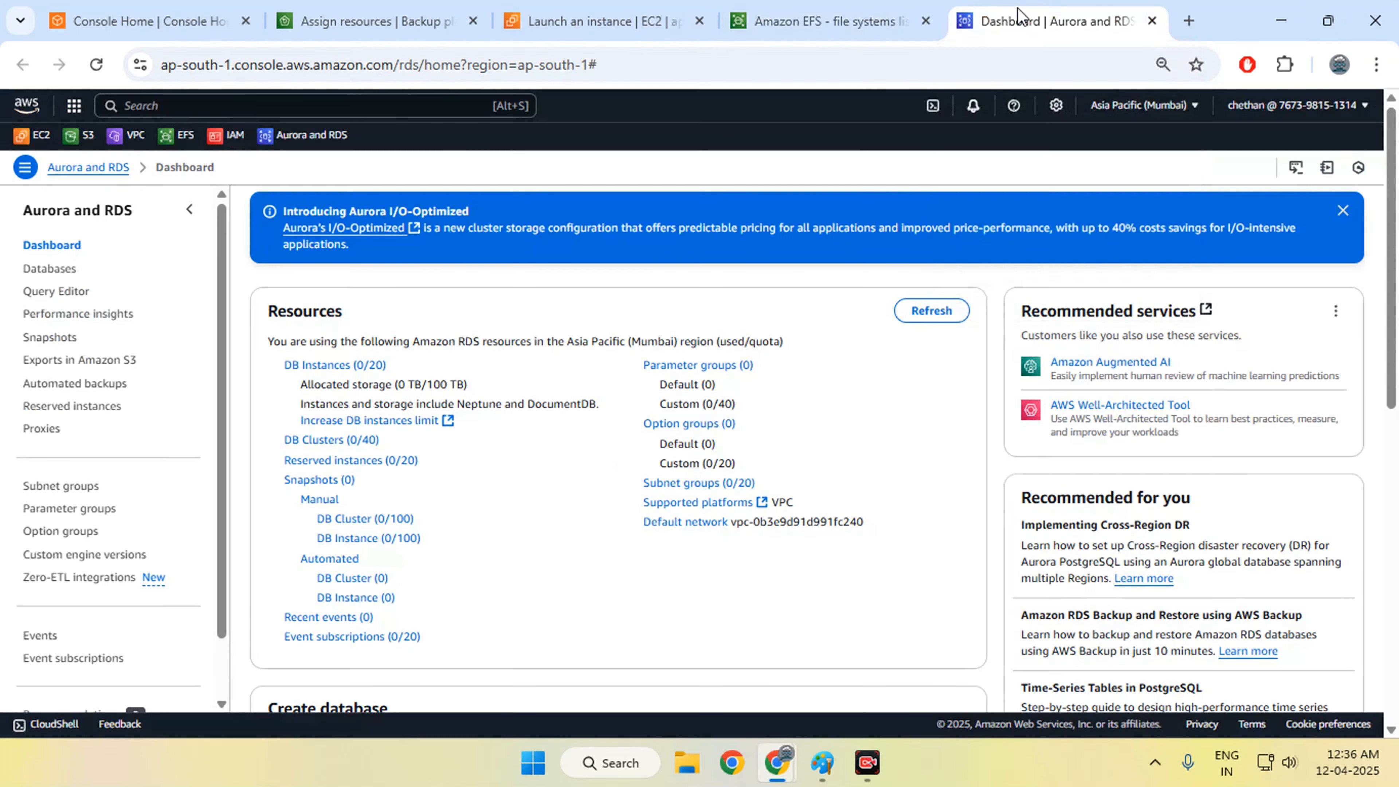
left_click(49, 268)
left_click(1295, 308)
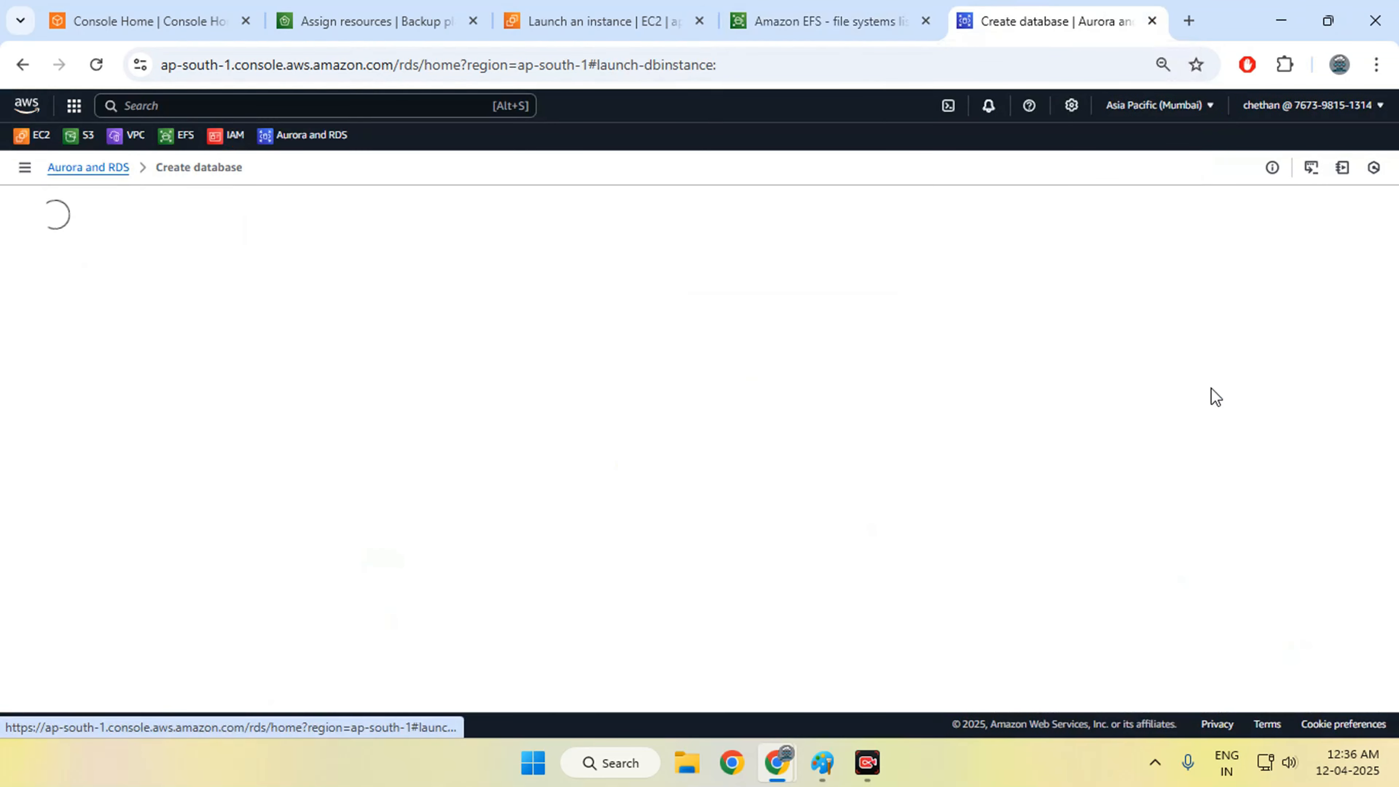
scroll(250, 435, "down", 2)
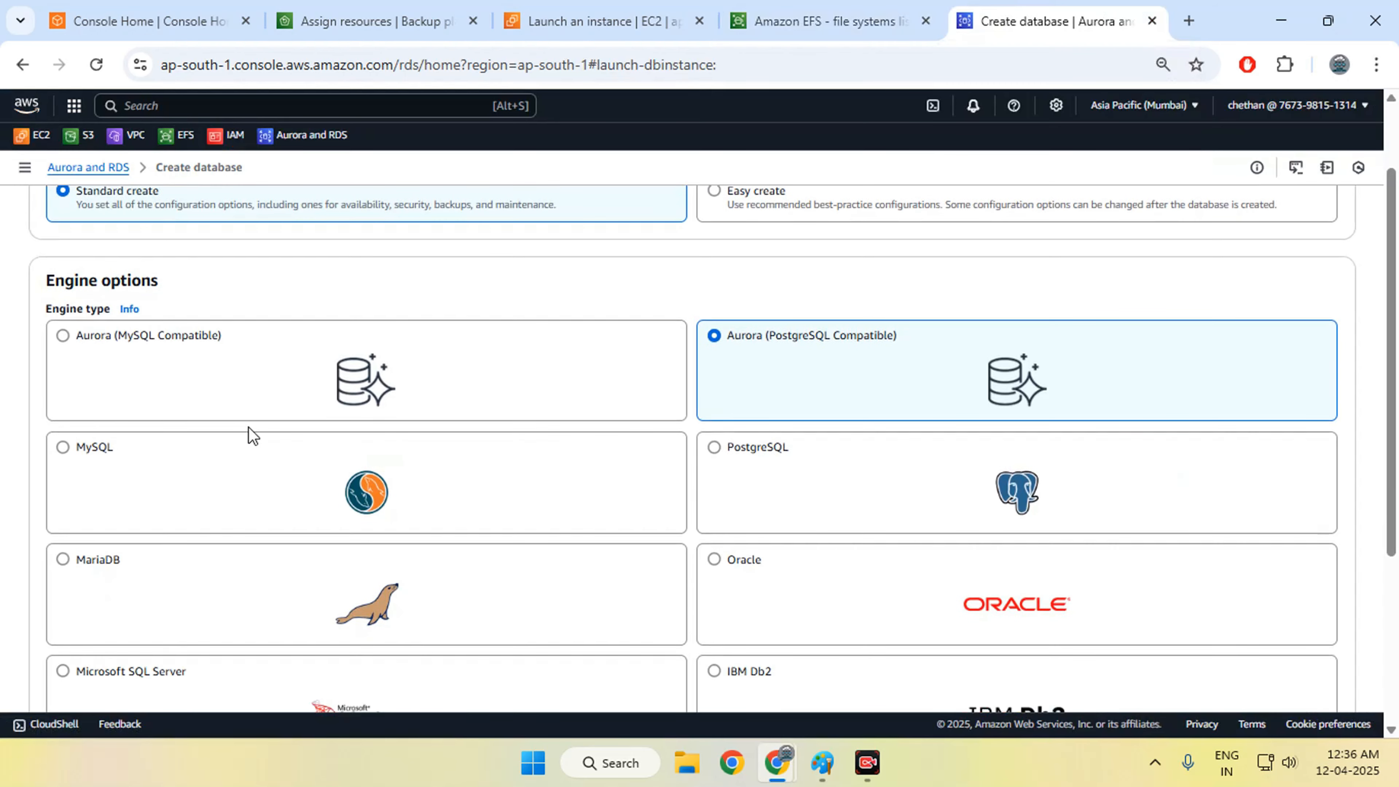
scroll(250, 436, "down", 2)
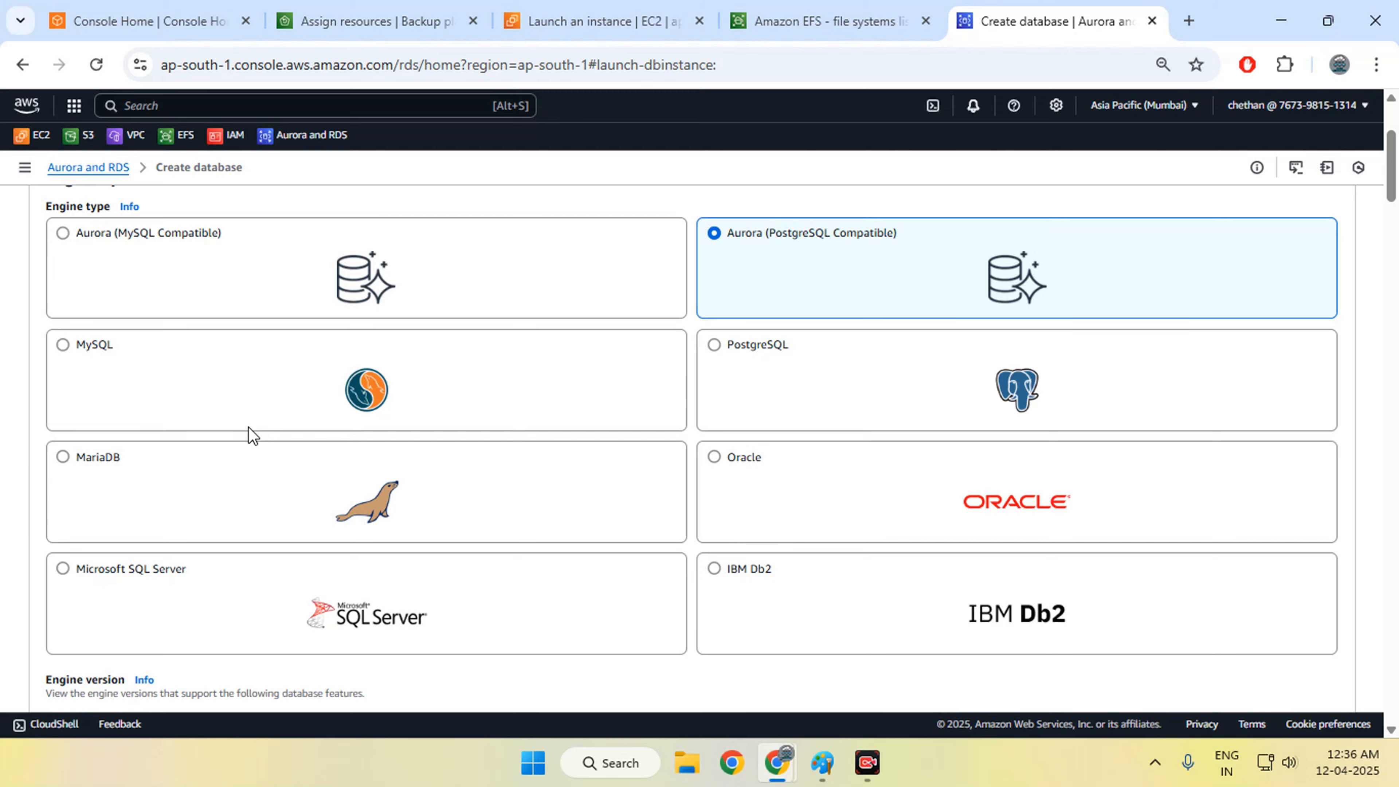
scroll(251, 435, "down", 4)
scroll(251, 435, "up", 6)
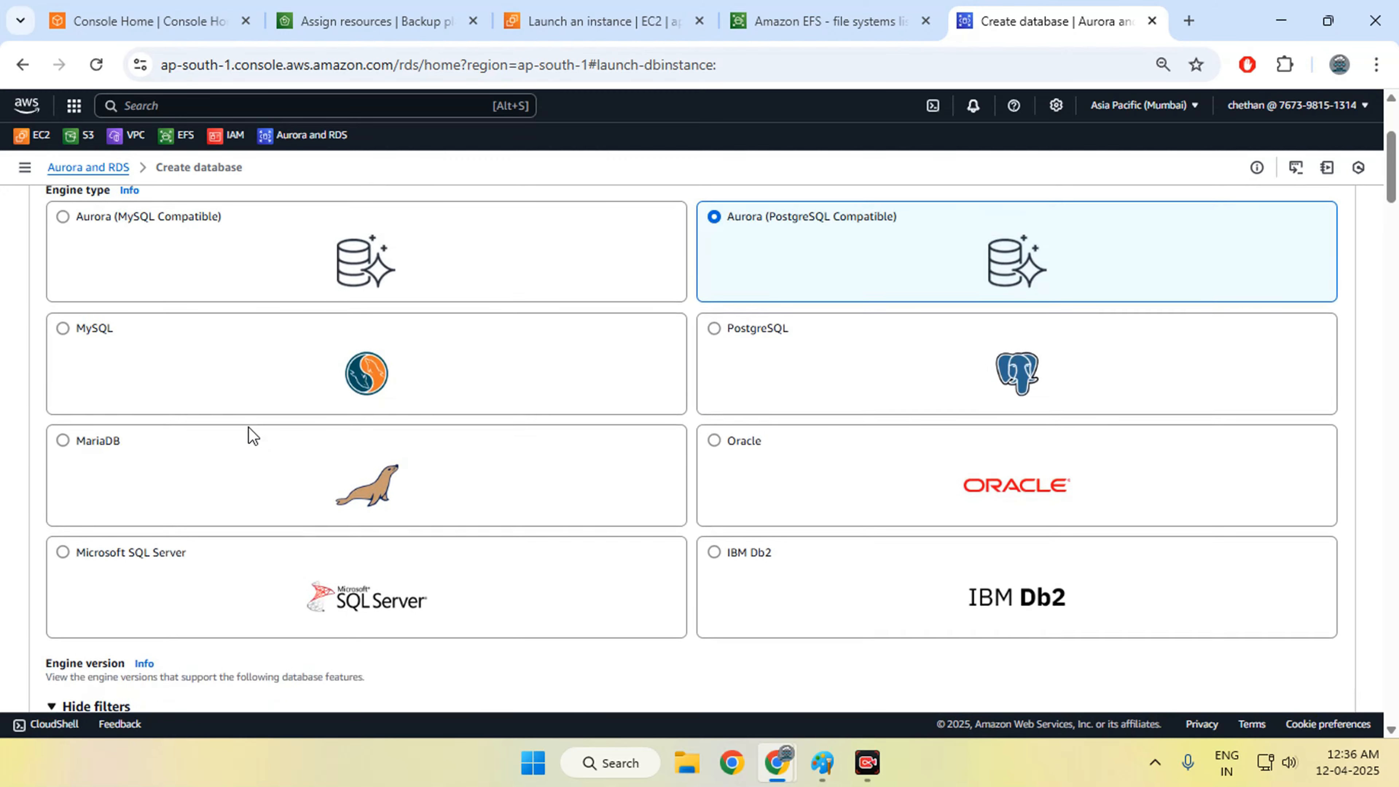
left_click(212, 374)
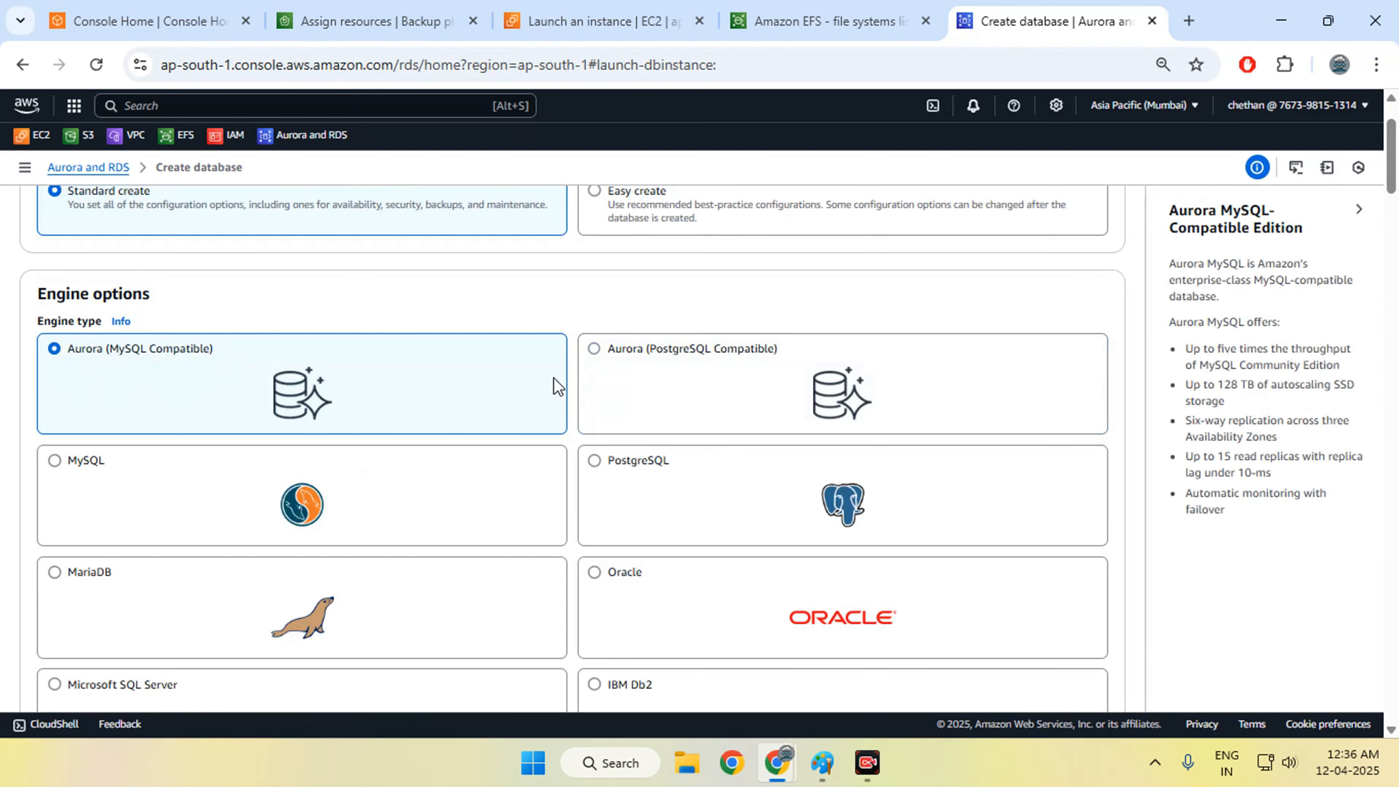
- Try to create the Aurora MySQL database with the default settings and check the outcome of the request
scroll(354, 476, "down", 2)
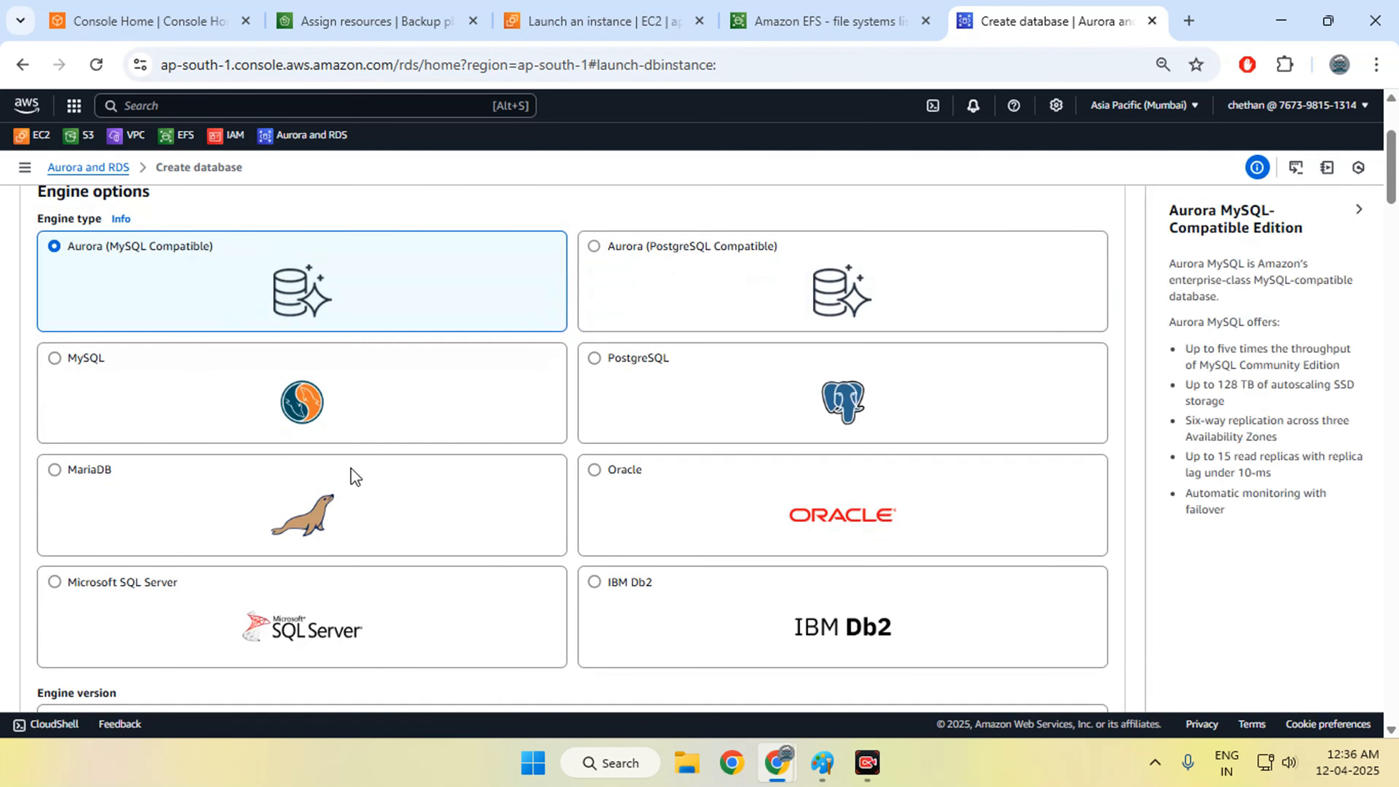
scroll(354, 475, "down", 10)
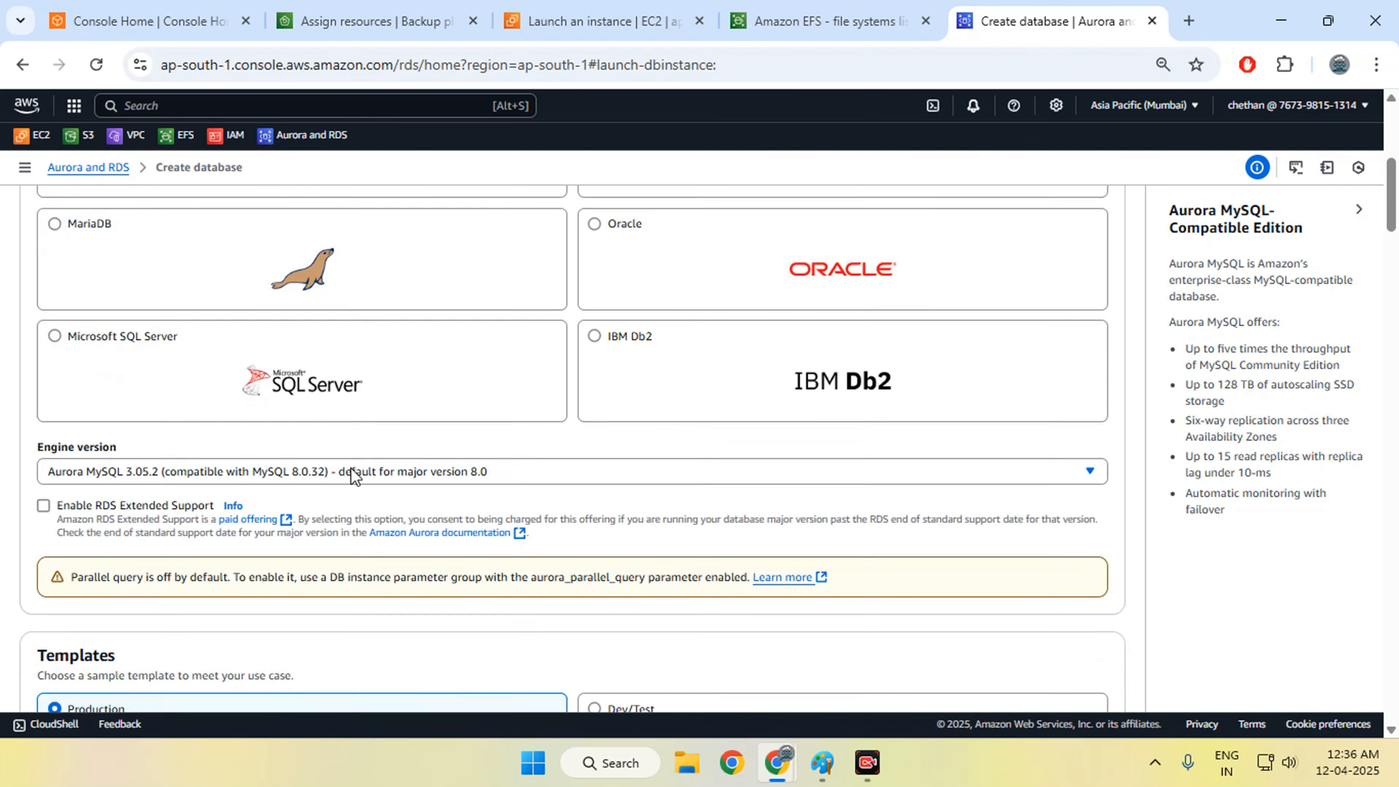
scroll(354, 475, "up", 2)
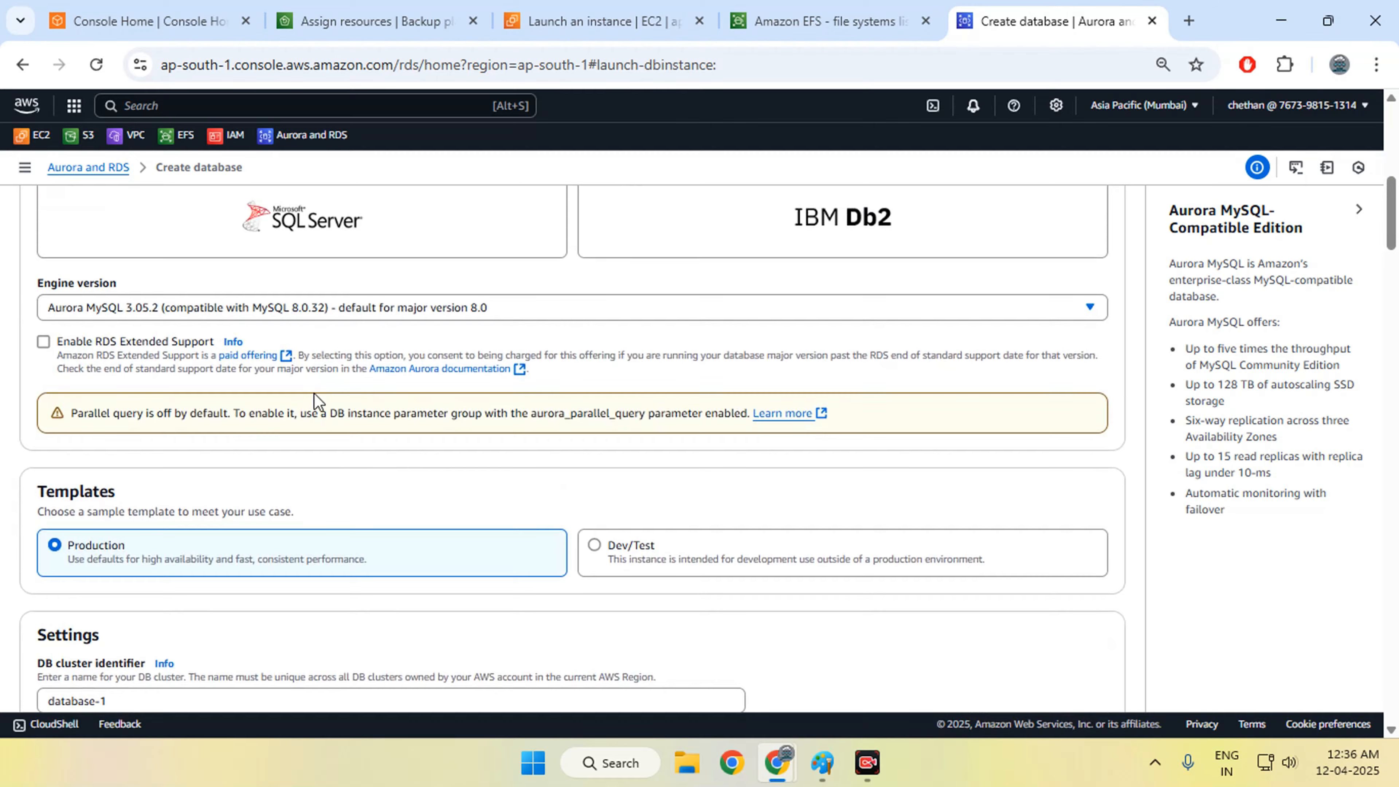
scroll(311, 408, "down", 20)
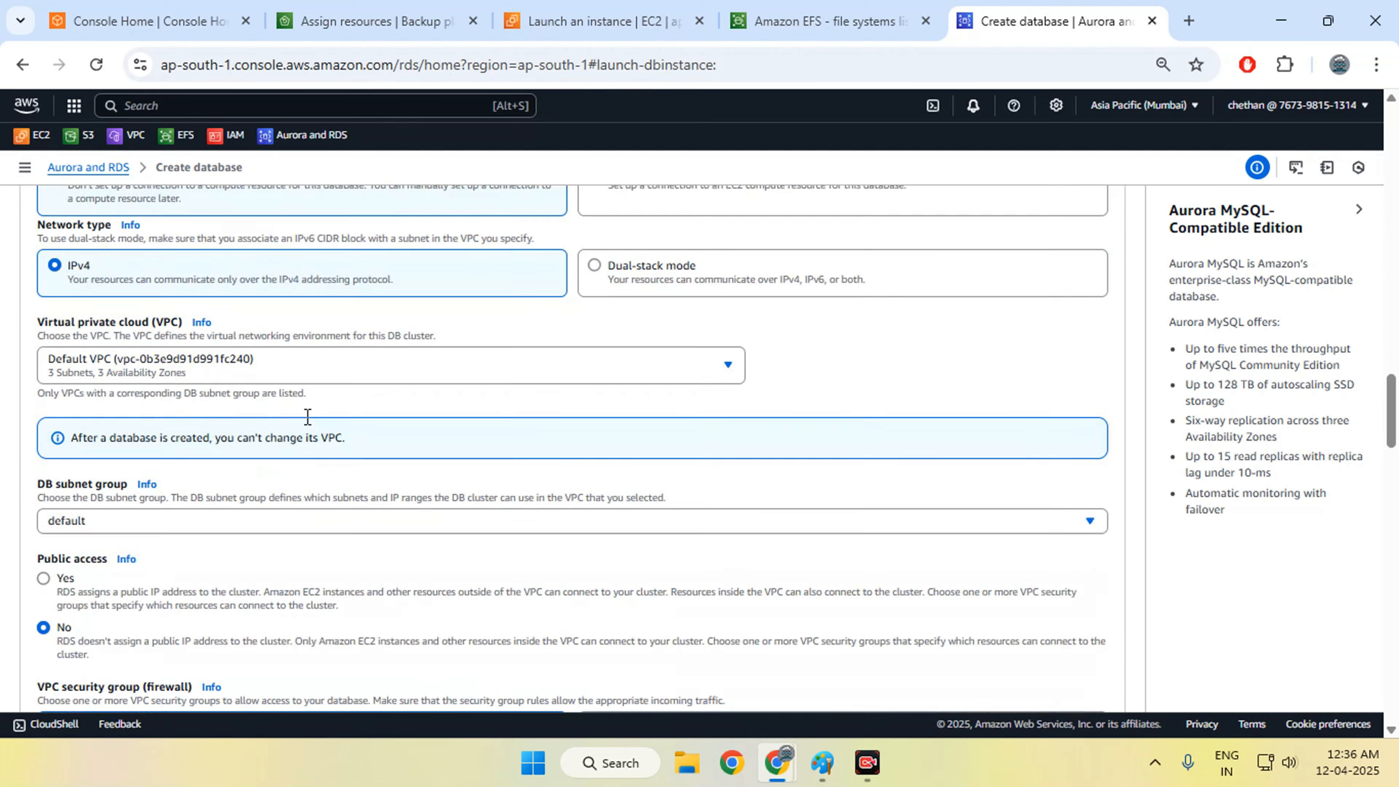
scroll(308, 416, "down", 20)
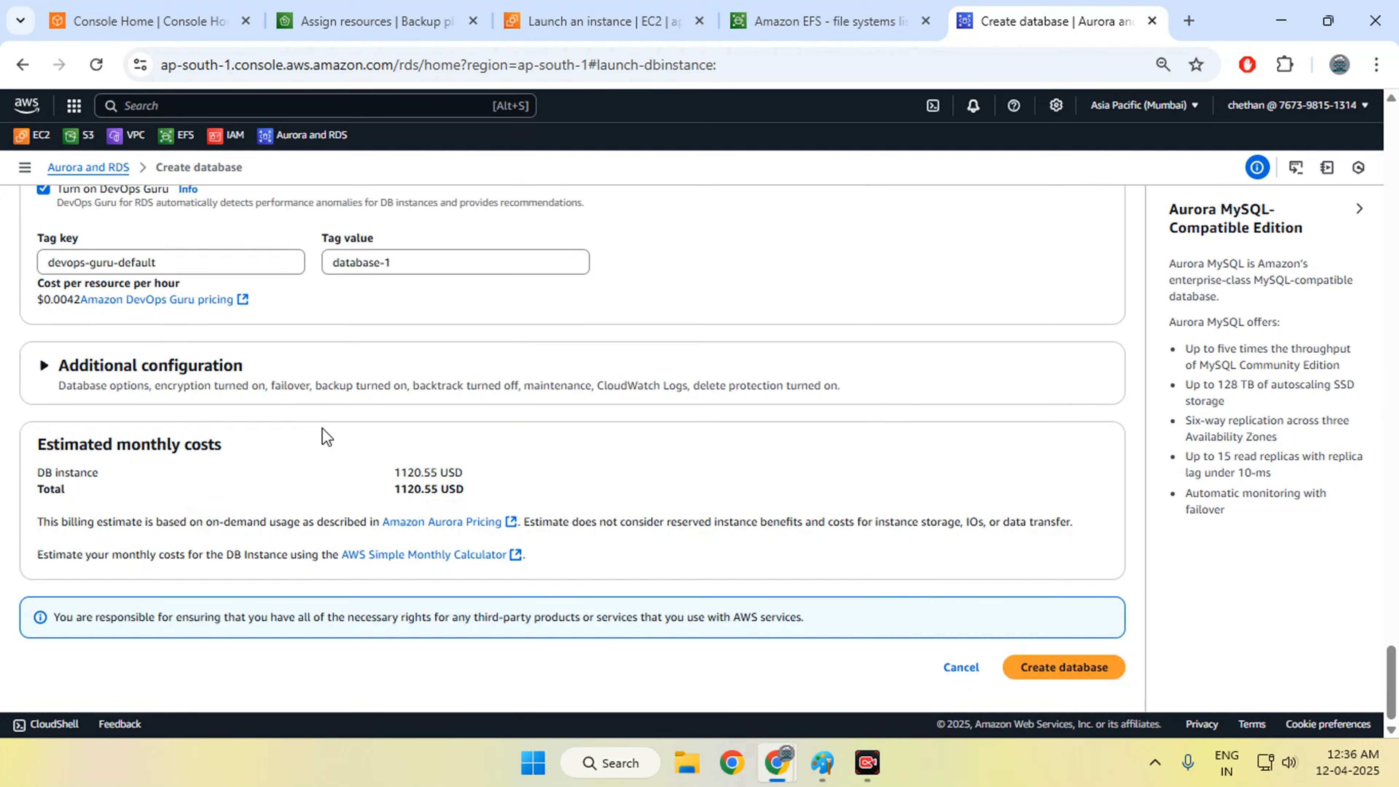
left_click(1054, 666)
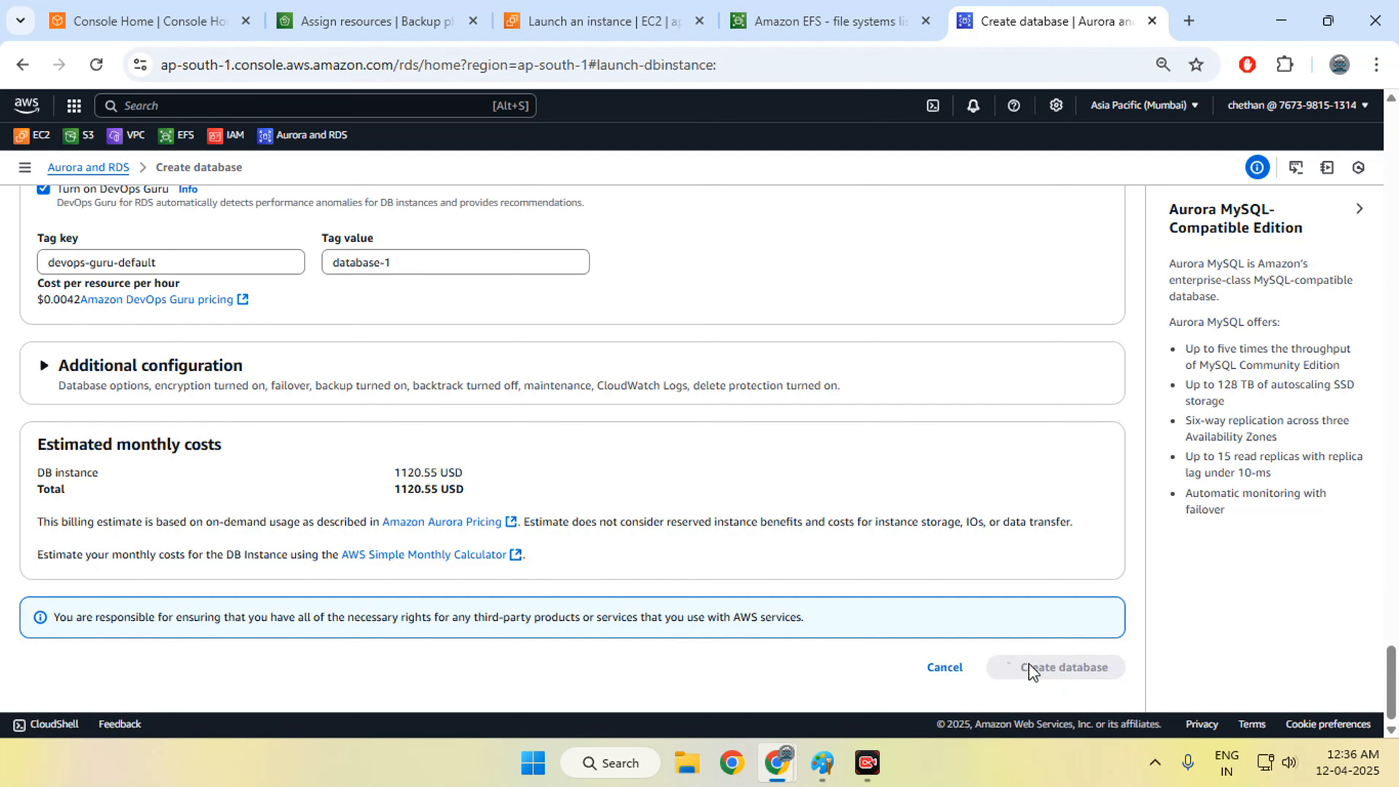
scroll(708, 589, "up", 19)
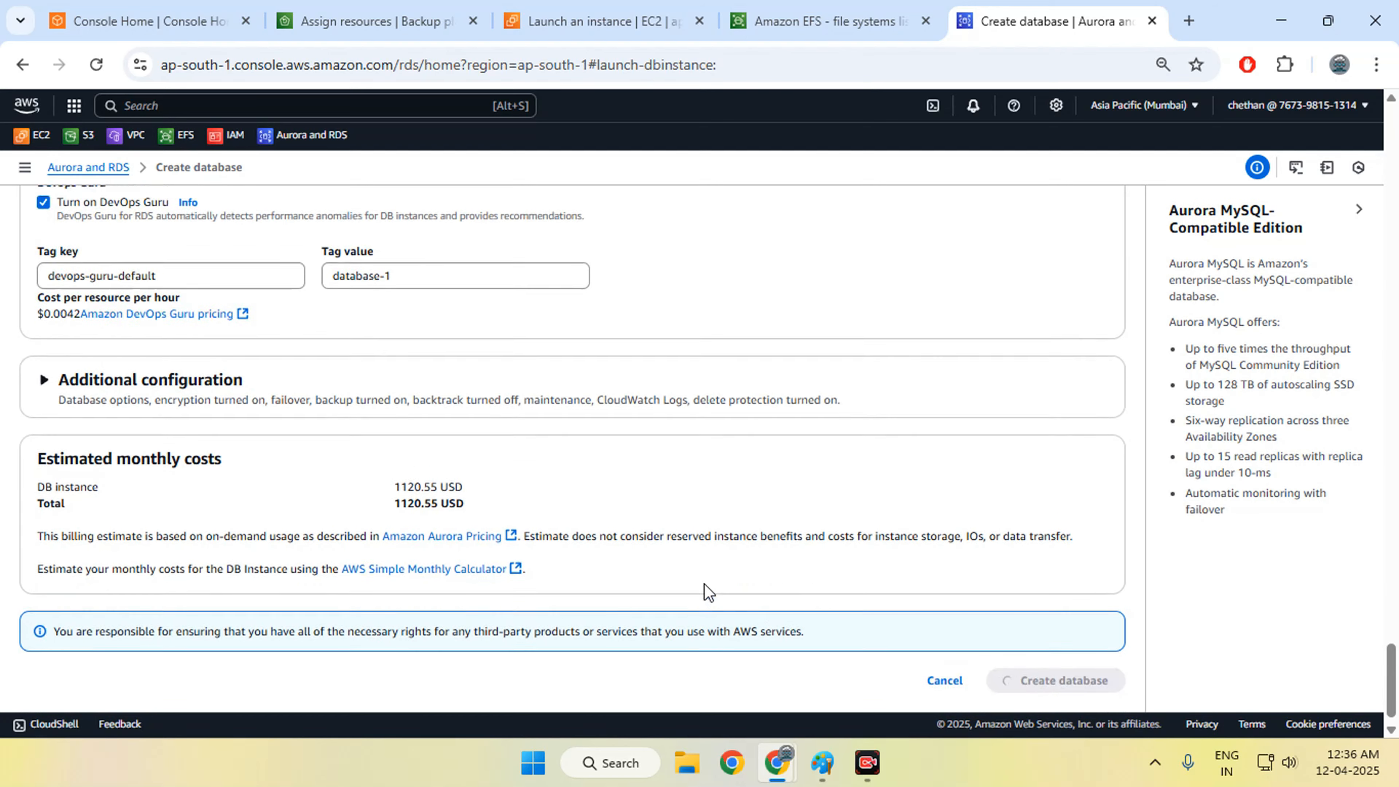
scroll(705, 589, "up", 20)
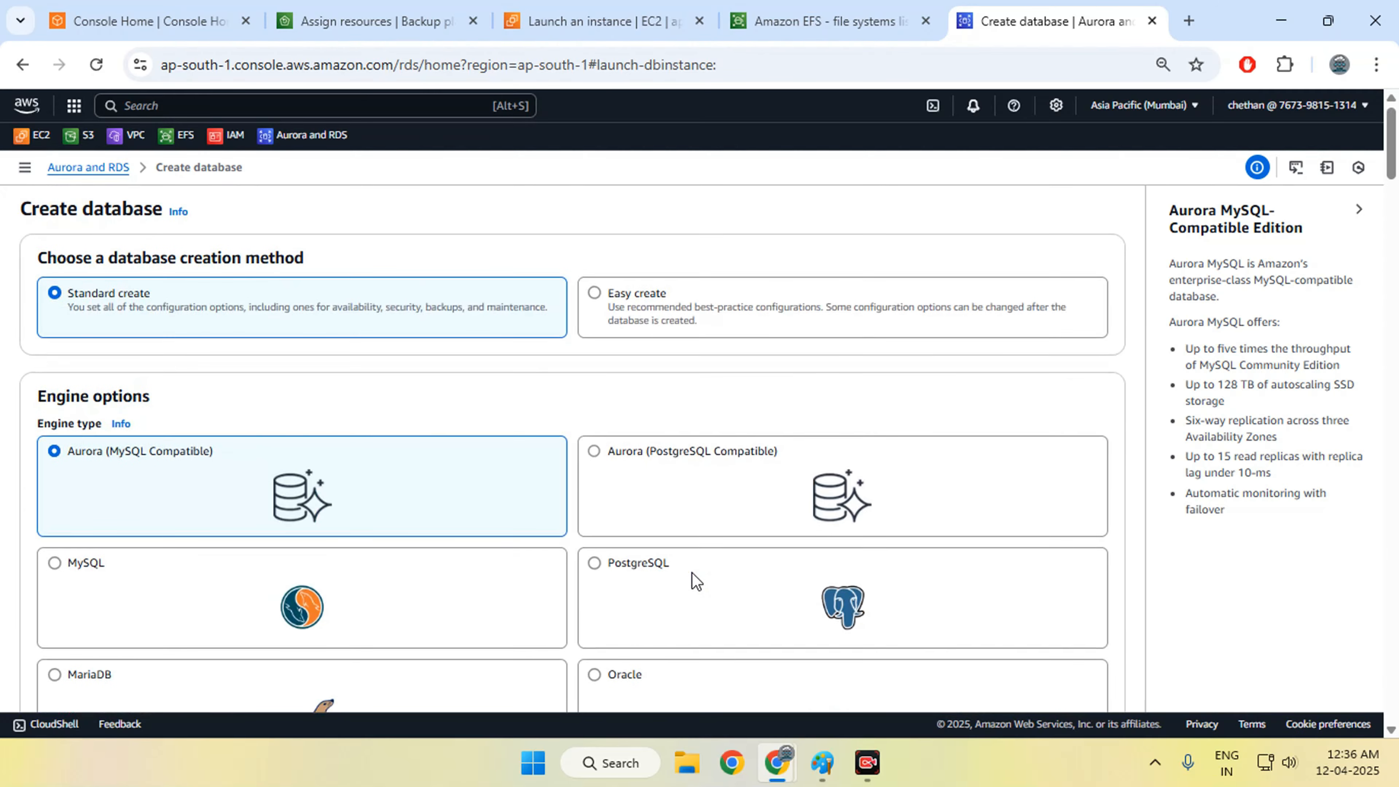
scroll(694, 582, "down", 20)
scroll(974, 485, "down", 15)
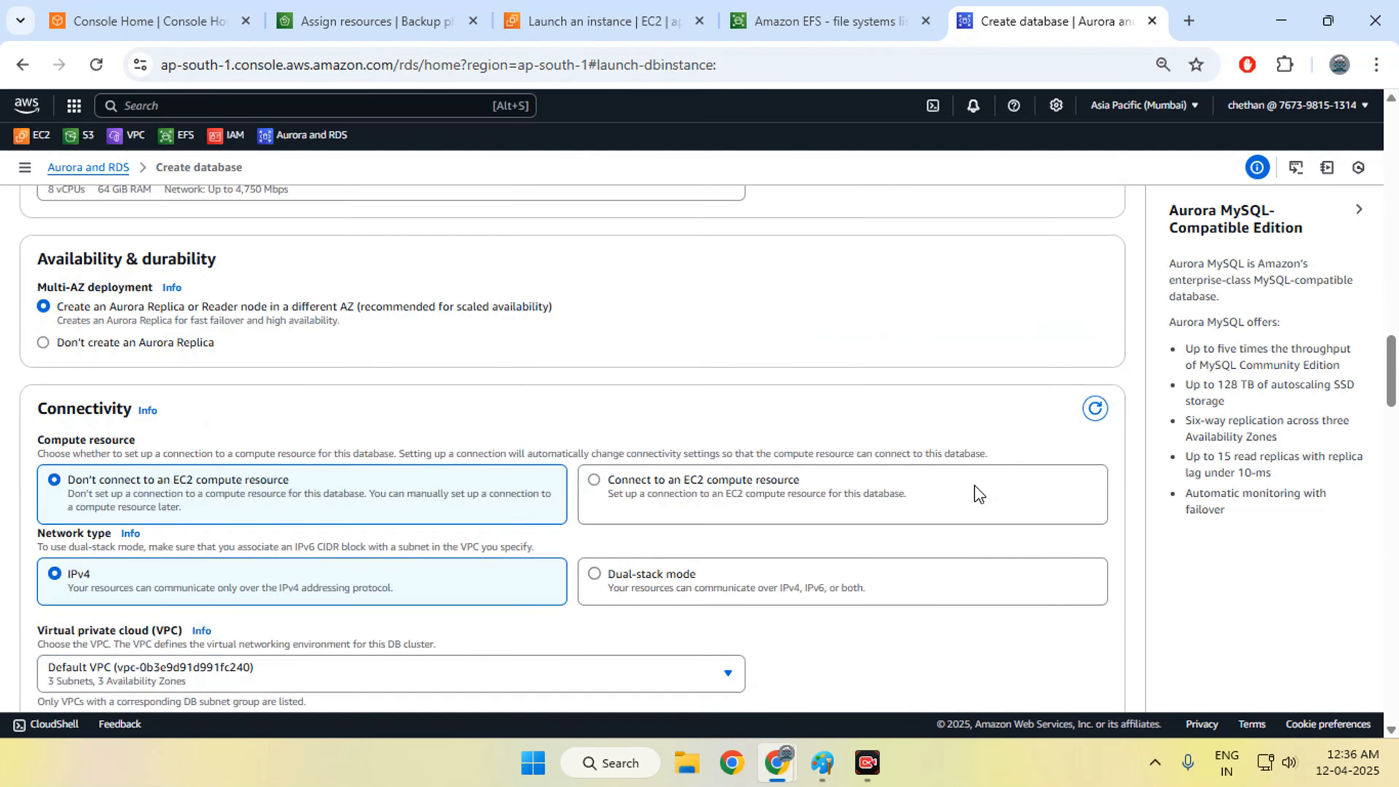
left_click_drag(1391, 537, 1391, 689)
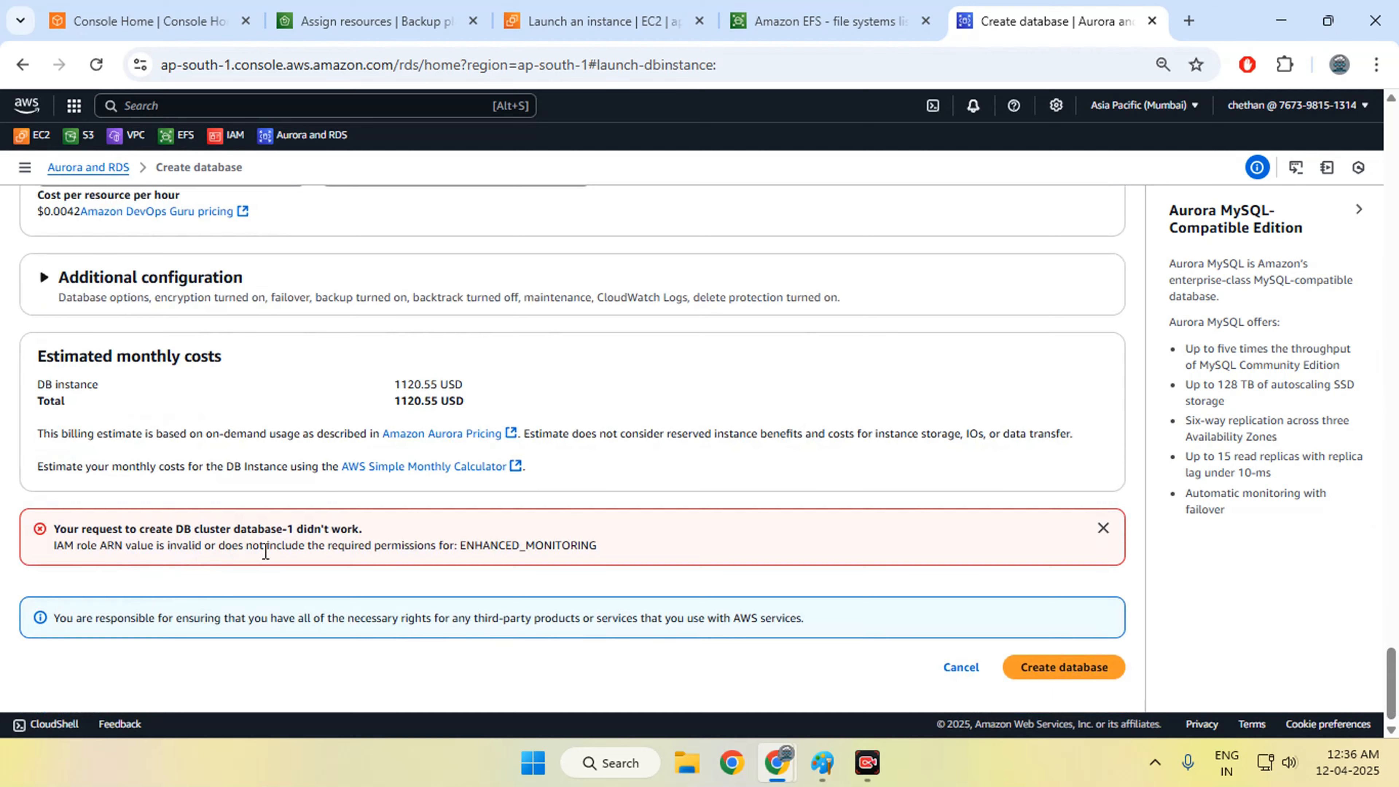
- Switch the database credentials management to Self managed, then enter and confirm the master password
scroll(266, 551, "up", 15)
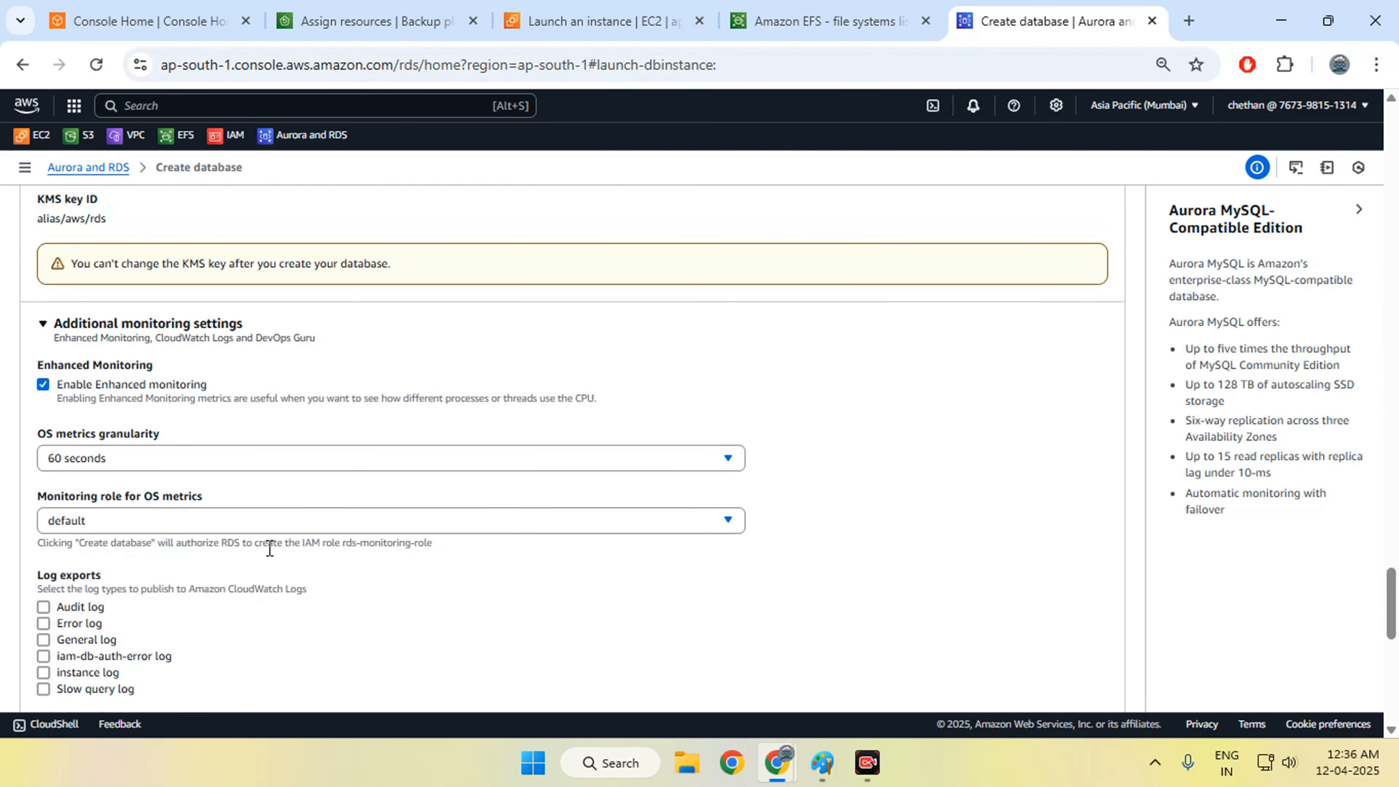
scroll(269, 549, "up", 20)
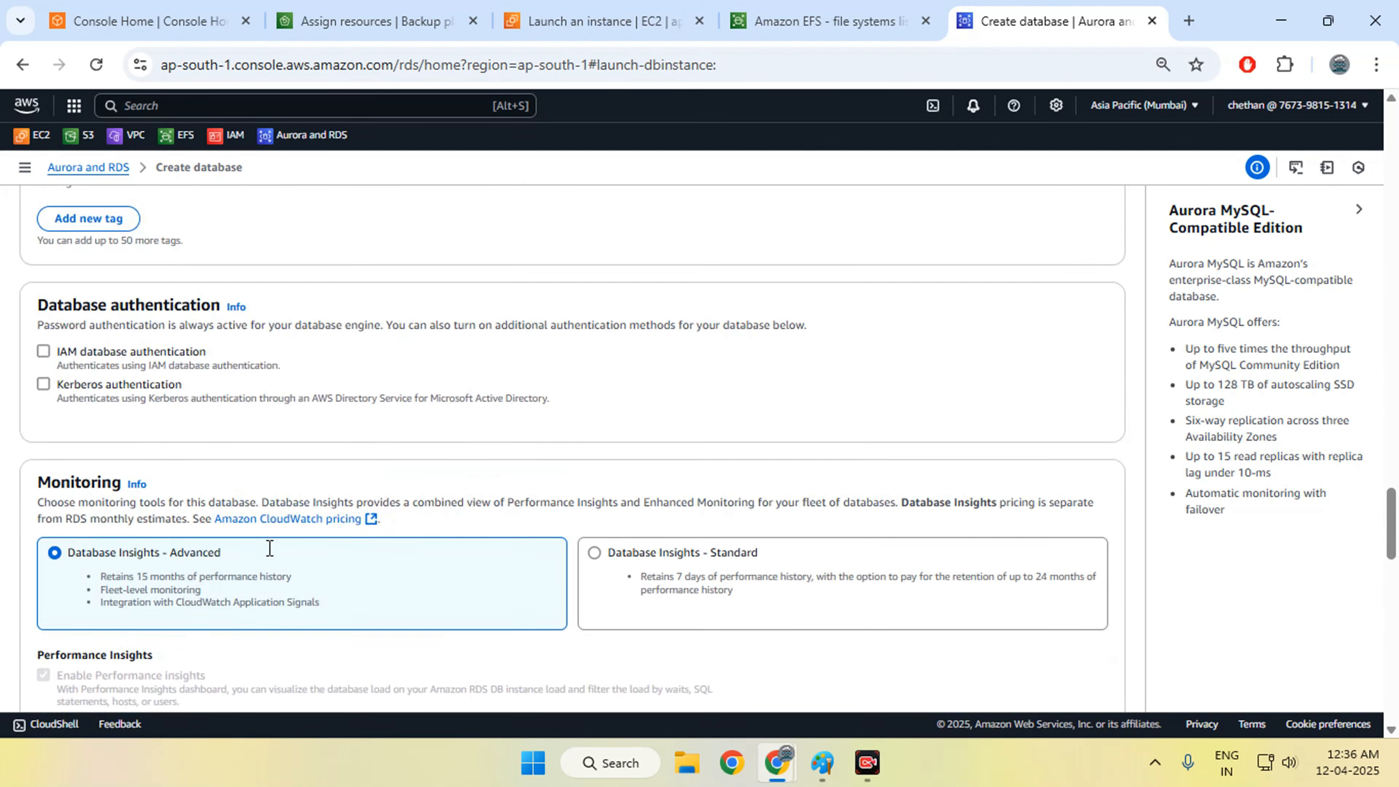
scroll(236, 526, "up", 20)
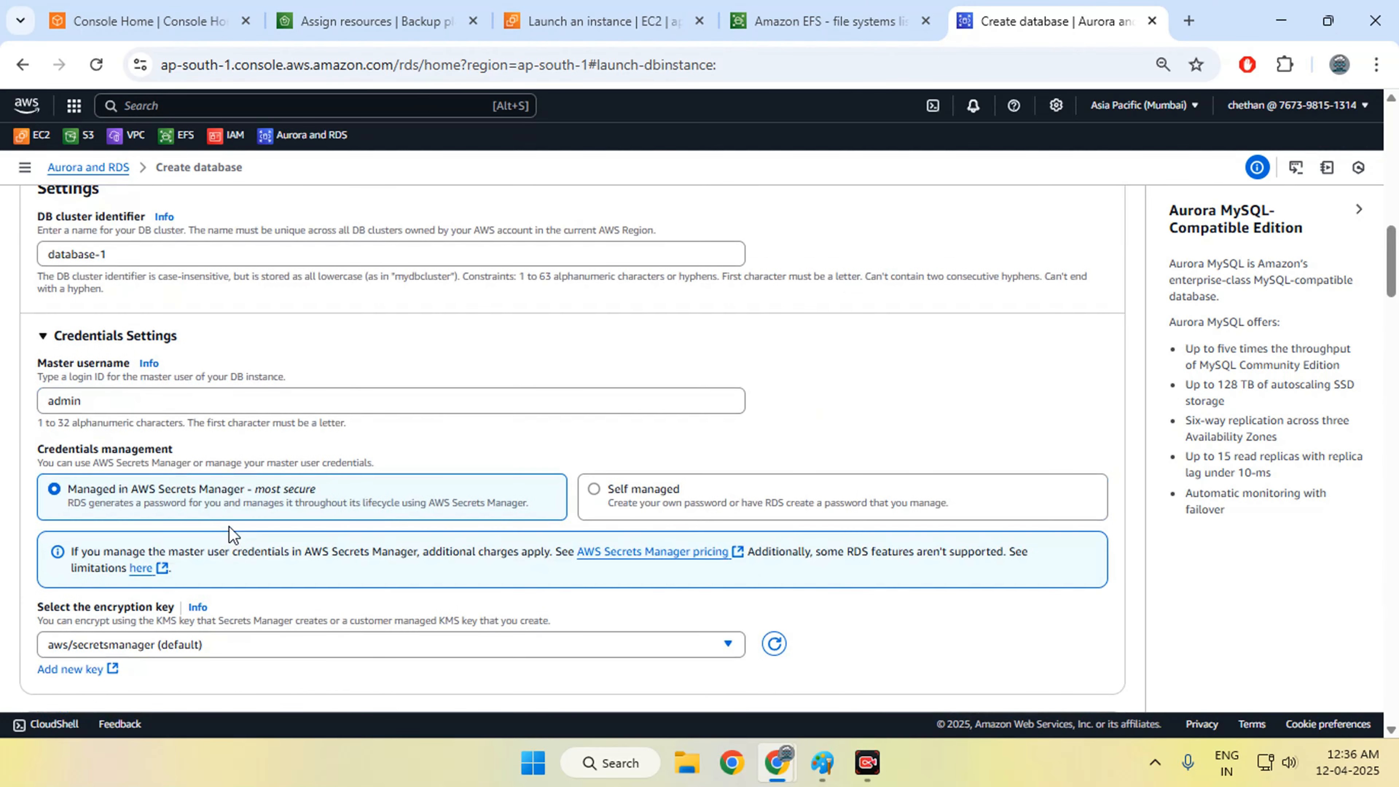
scroll(234, 534, "up", 3)
scroll(234, 534, "down", 11)
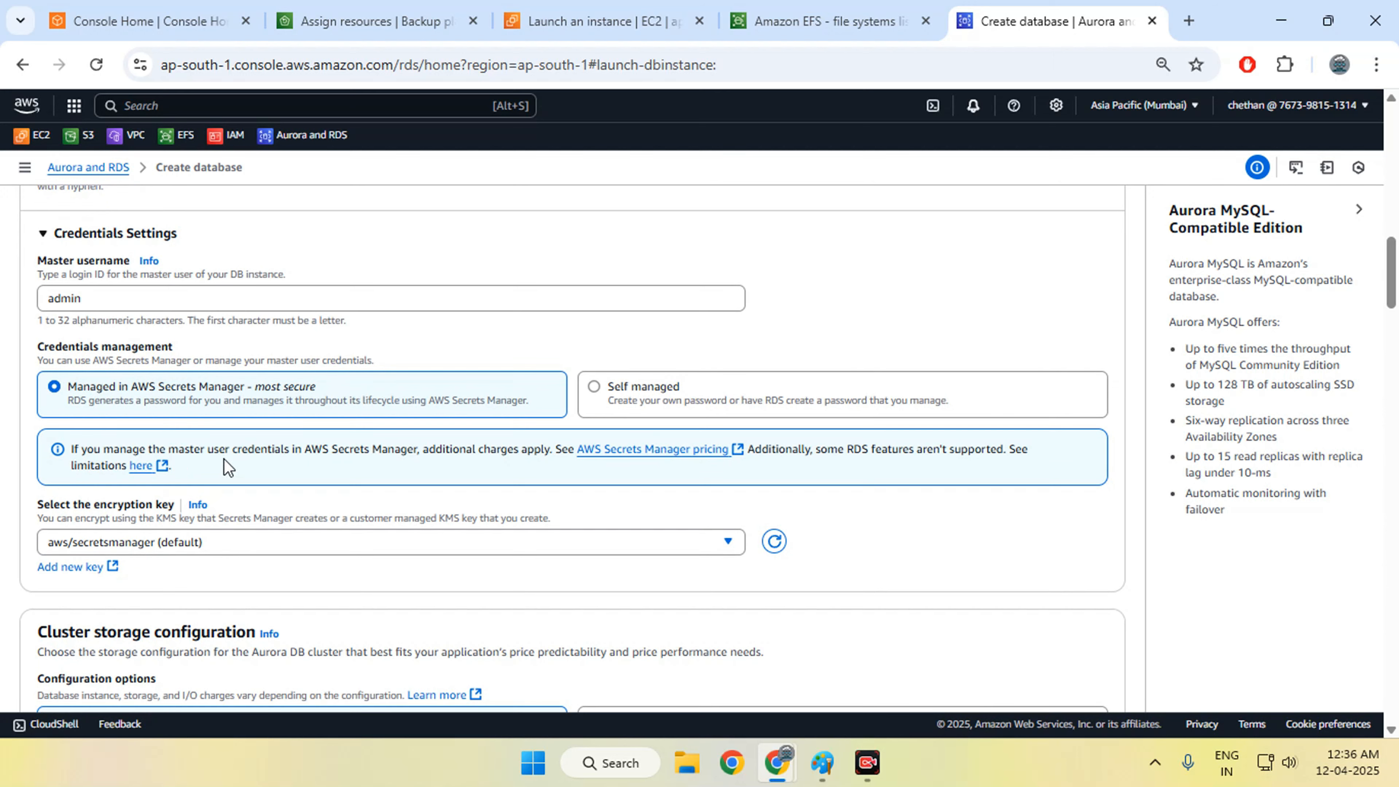
left_click(598, 388)
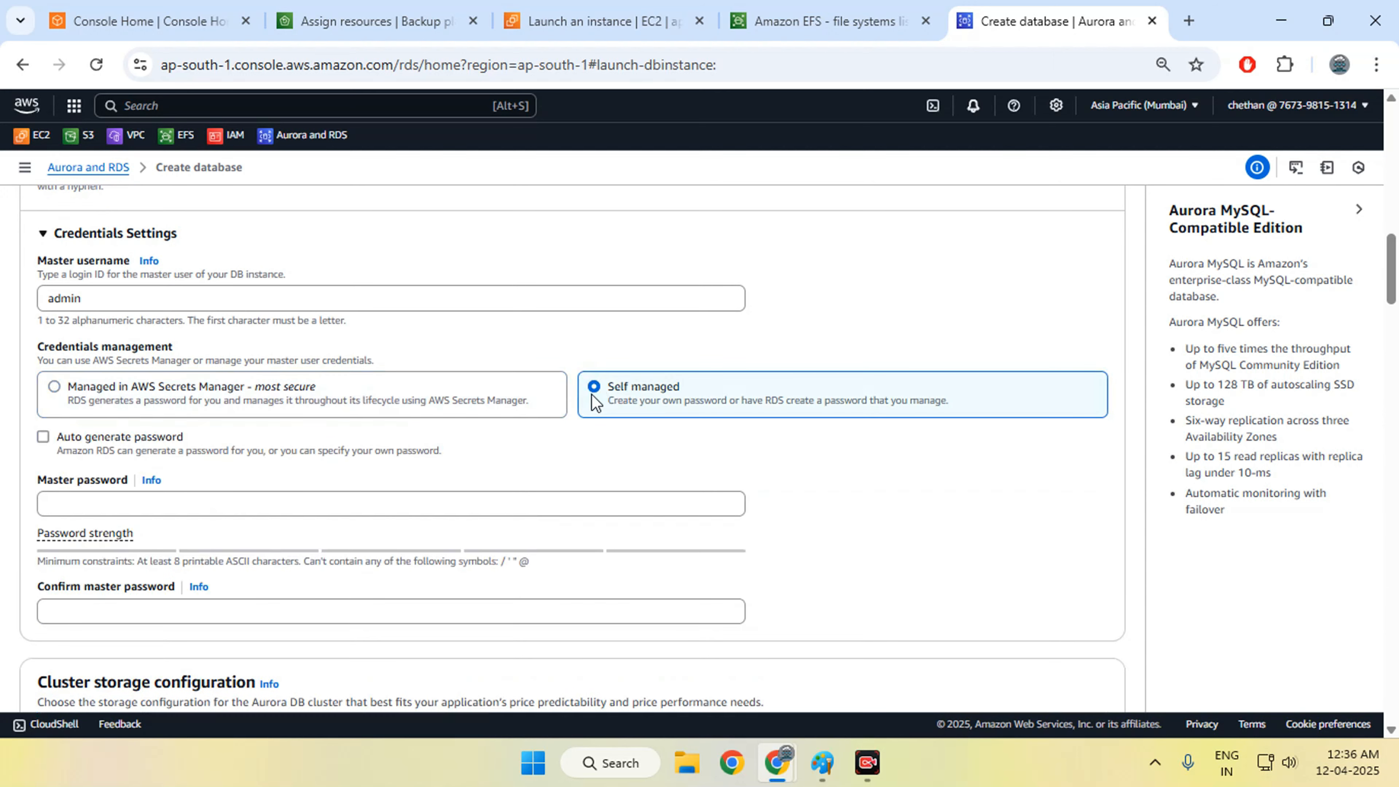
left_click(129, 495)
type("••")
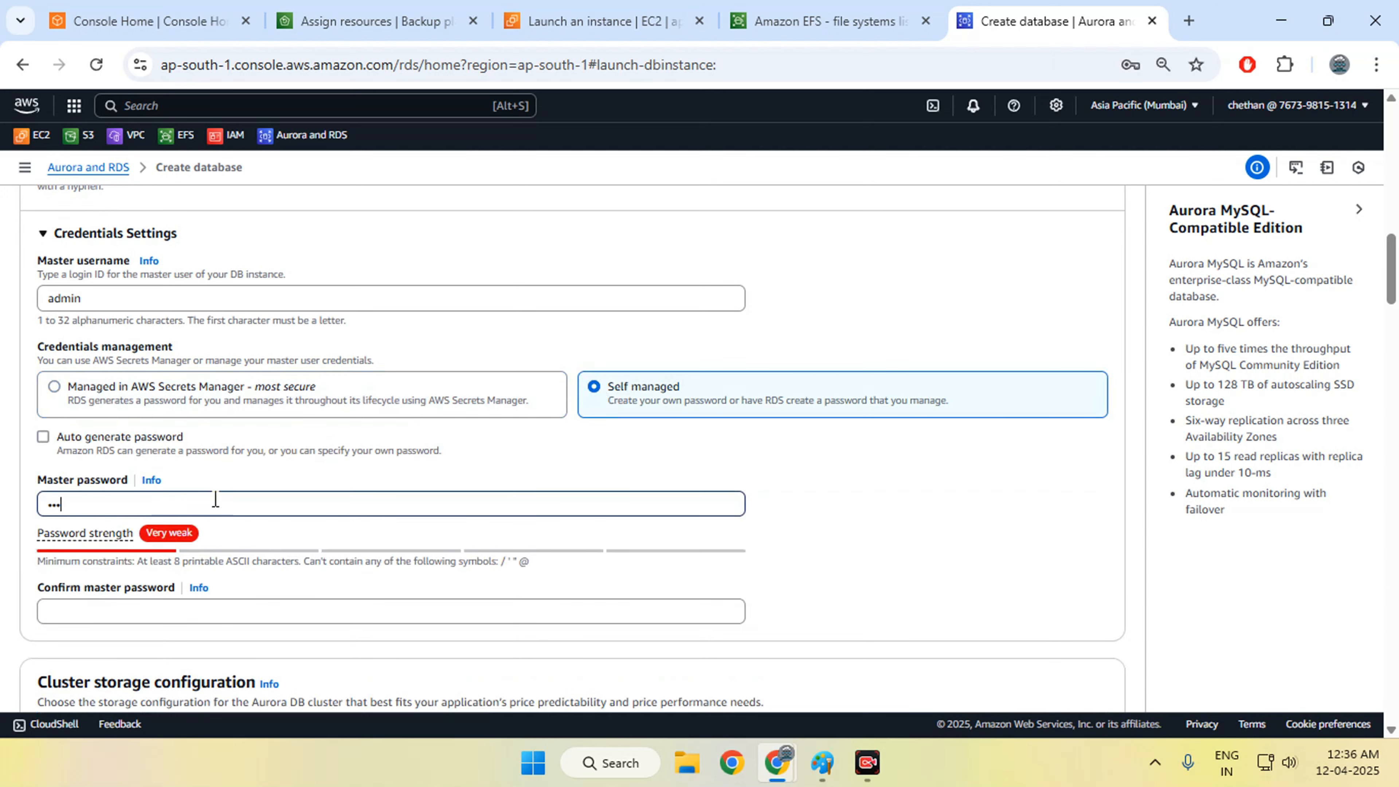
type("••••••")
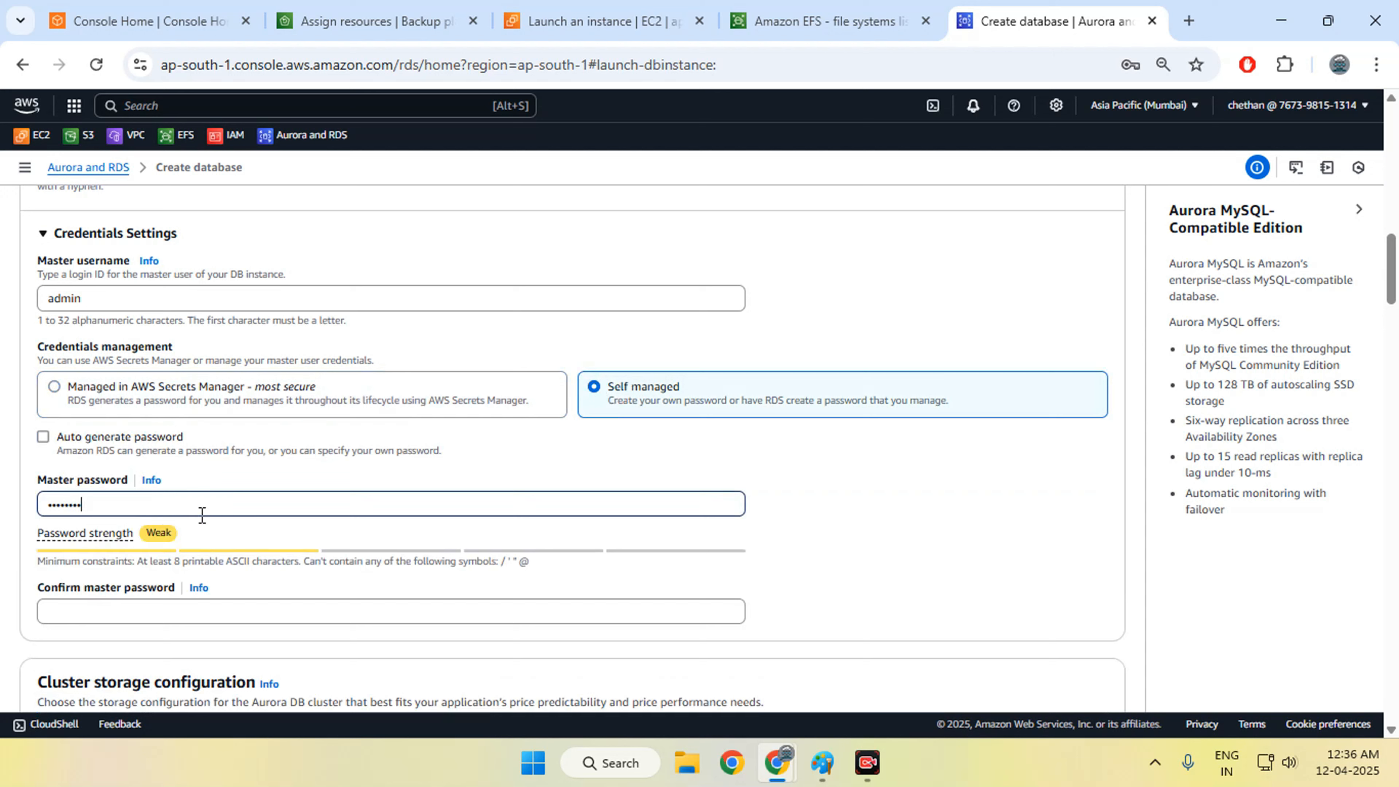
left_click(113, 610)
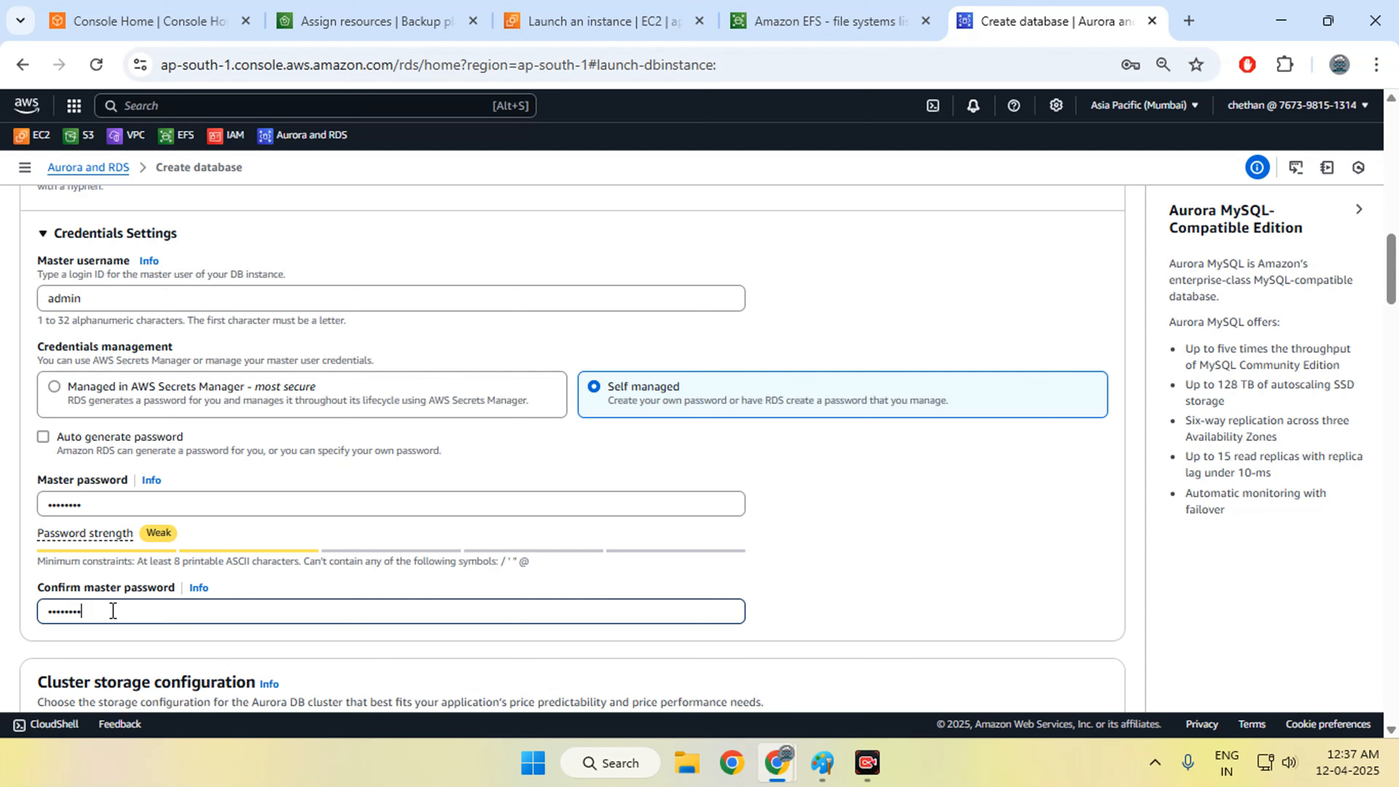
- Set the Multi-AZ deployment to not create an Aurora Replica, and look through the available DB instance classes
scroll(252, 557, "down", 10)
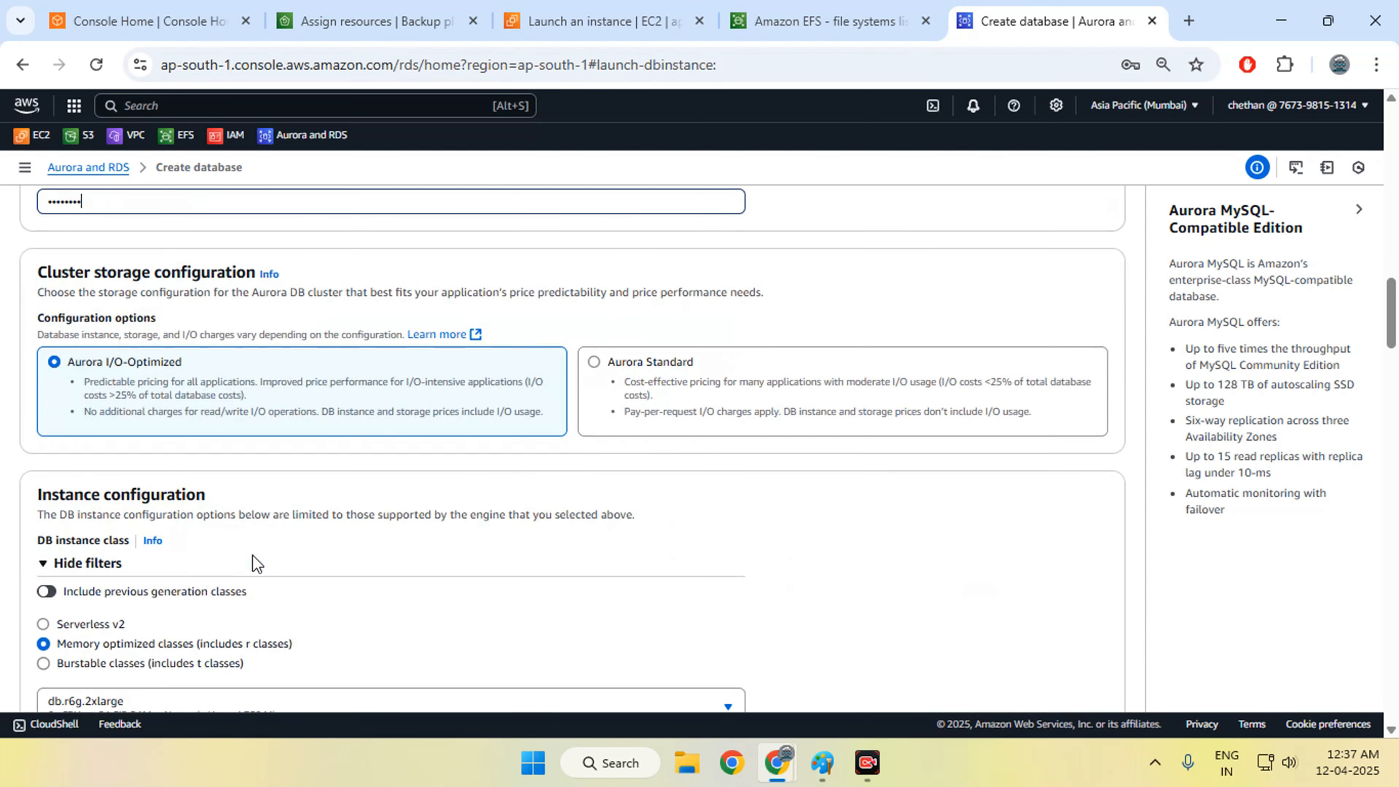
scroll(252, 556, "down", 3)
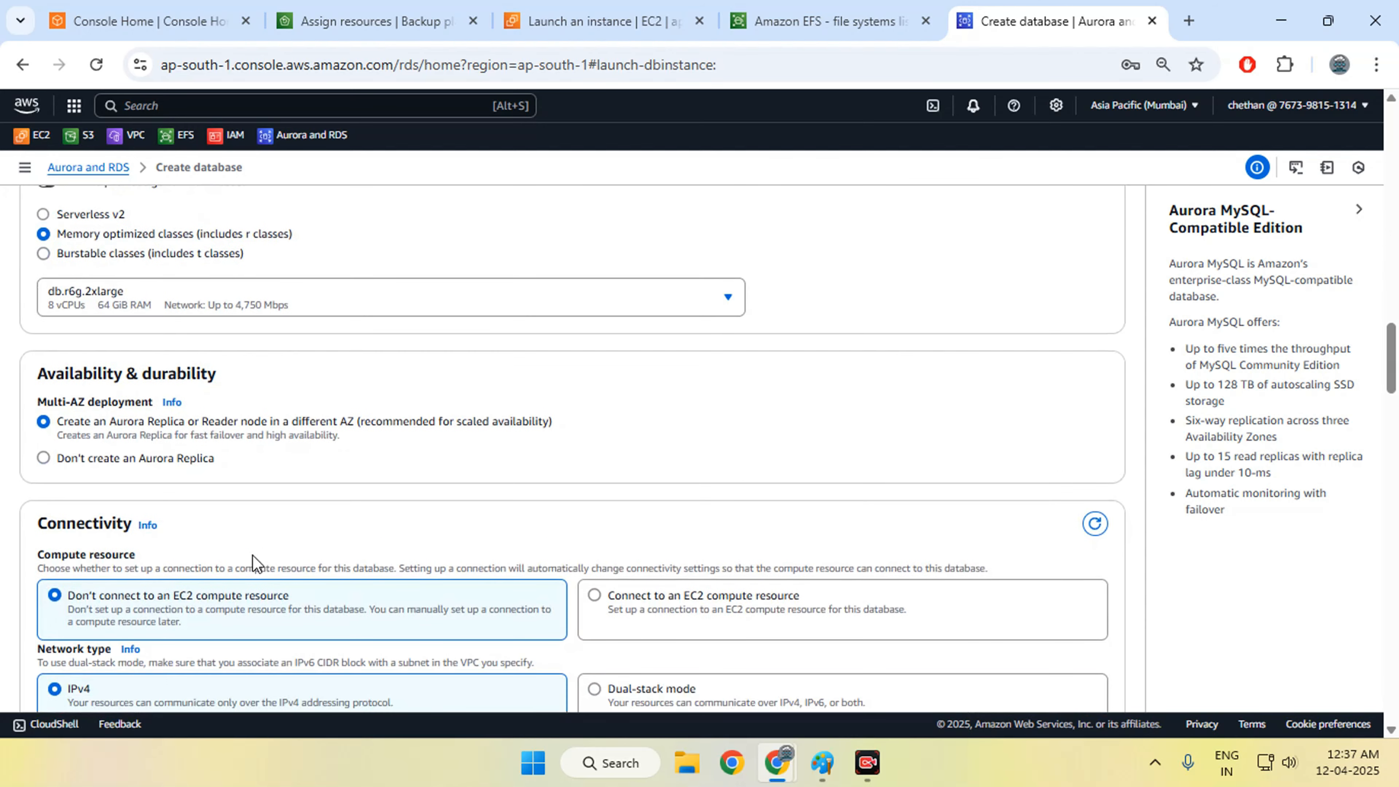
left_click(44, 460)
scroll(222, 488, "up", 2)
left_click(281, 399)
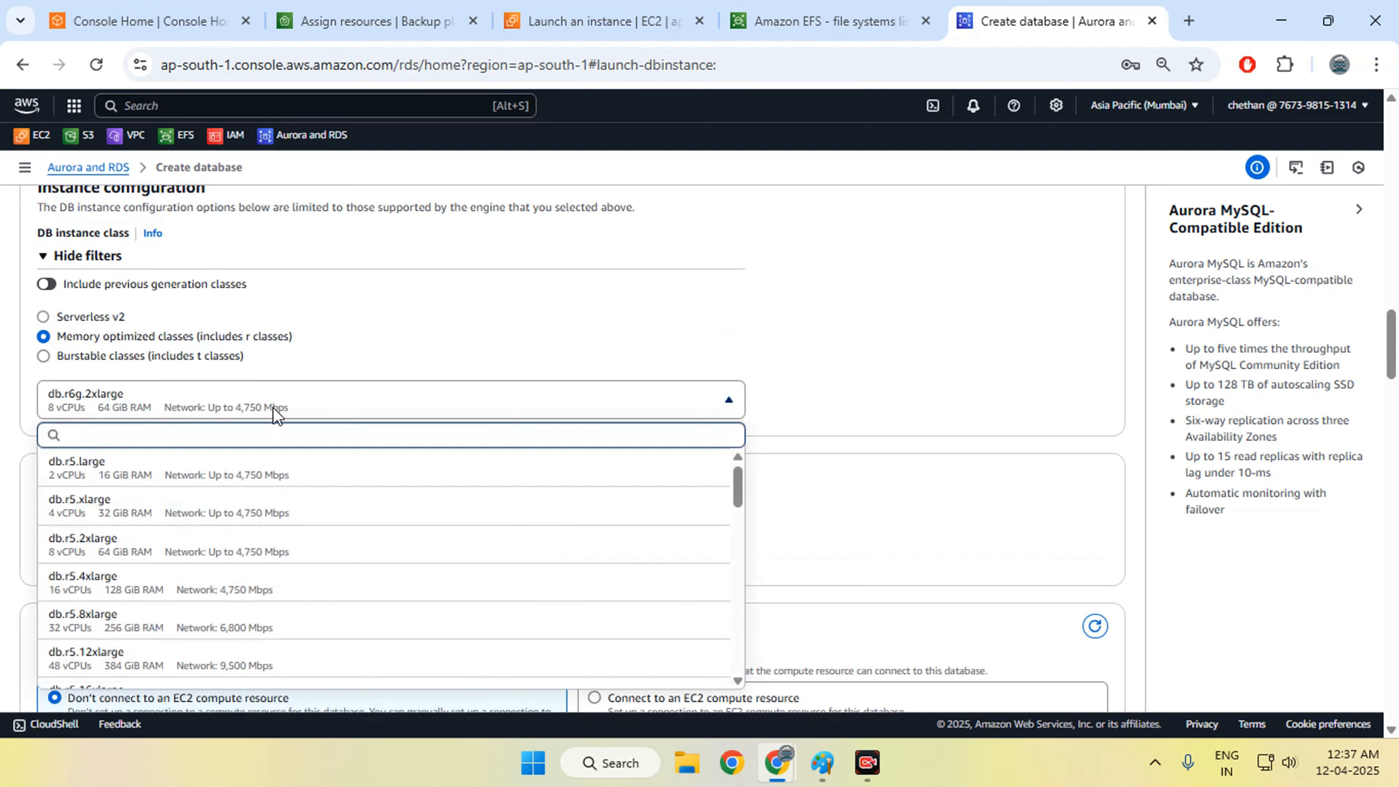
scroll(217, 462, "up", 4)
scroll(217, 463, "down", 2)
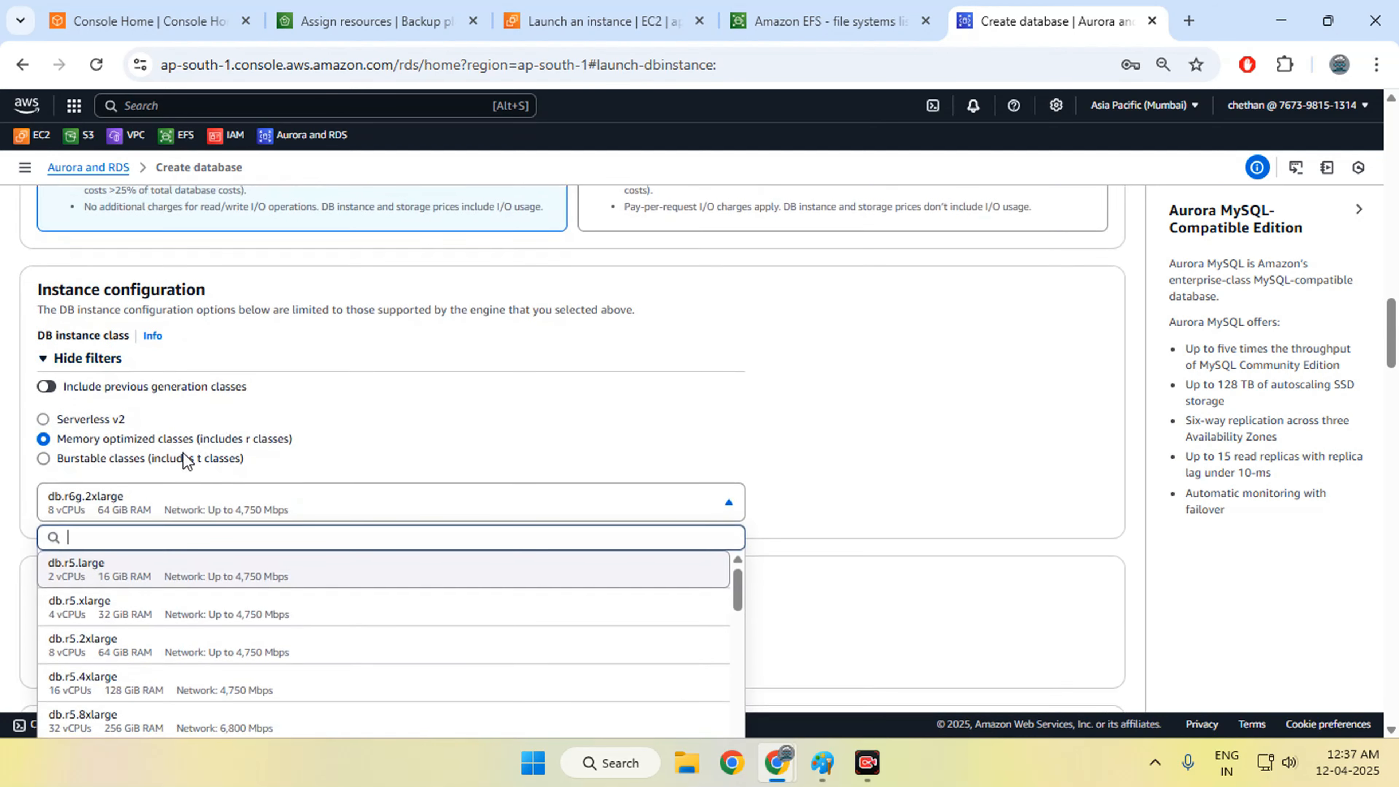
left_click(408, 457)
- Set the database's virtual private cloud to Demo-VPC
scroll(408, 457, "down", 10)
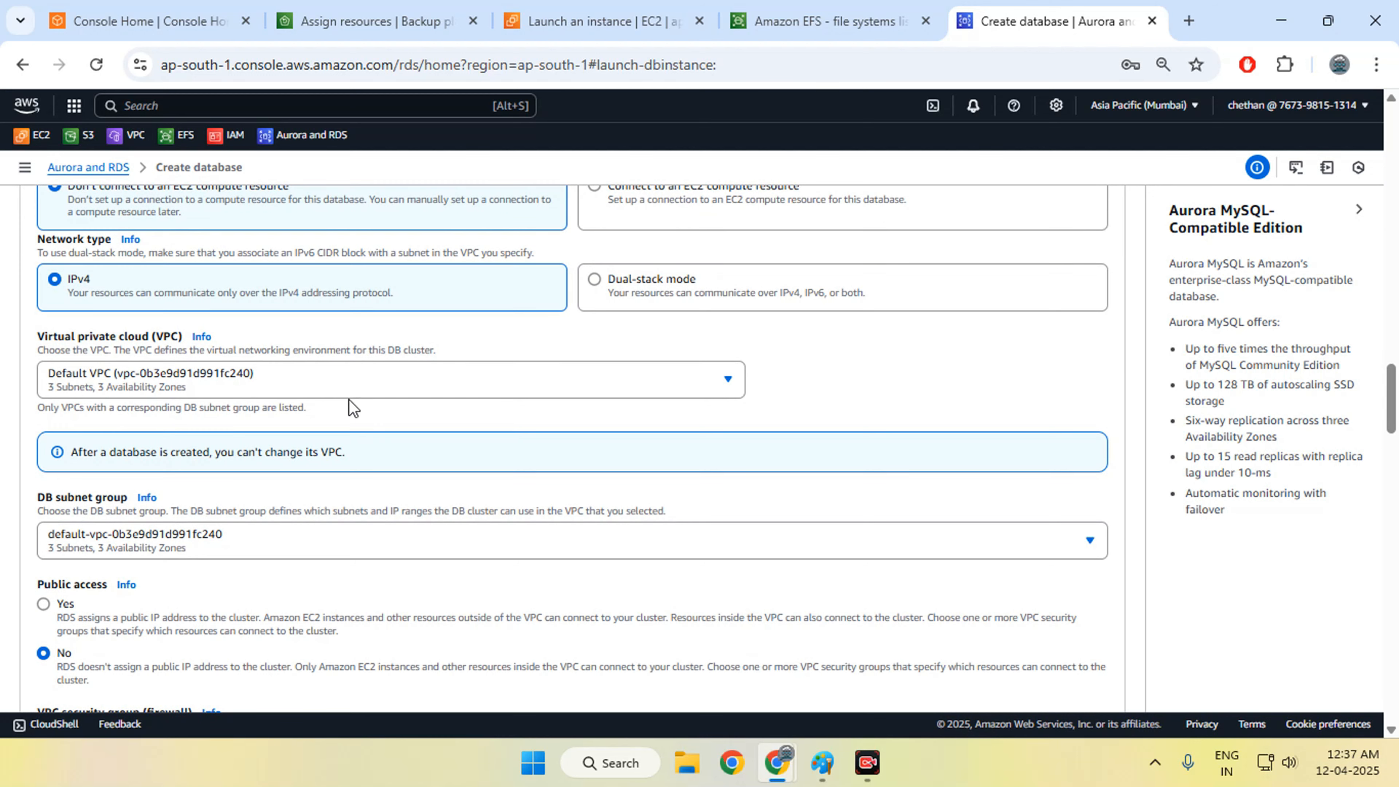
left_click(352, 398)
left_click(275, 463)
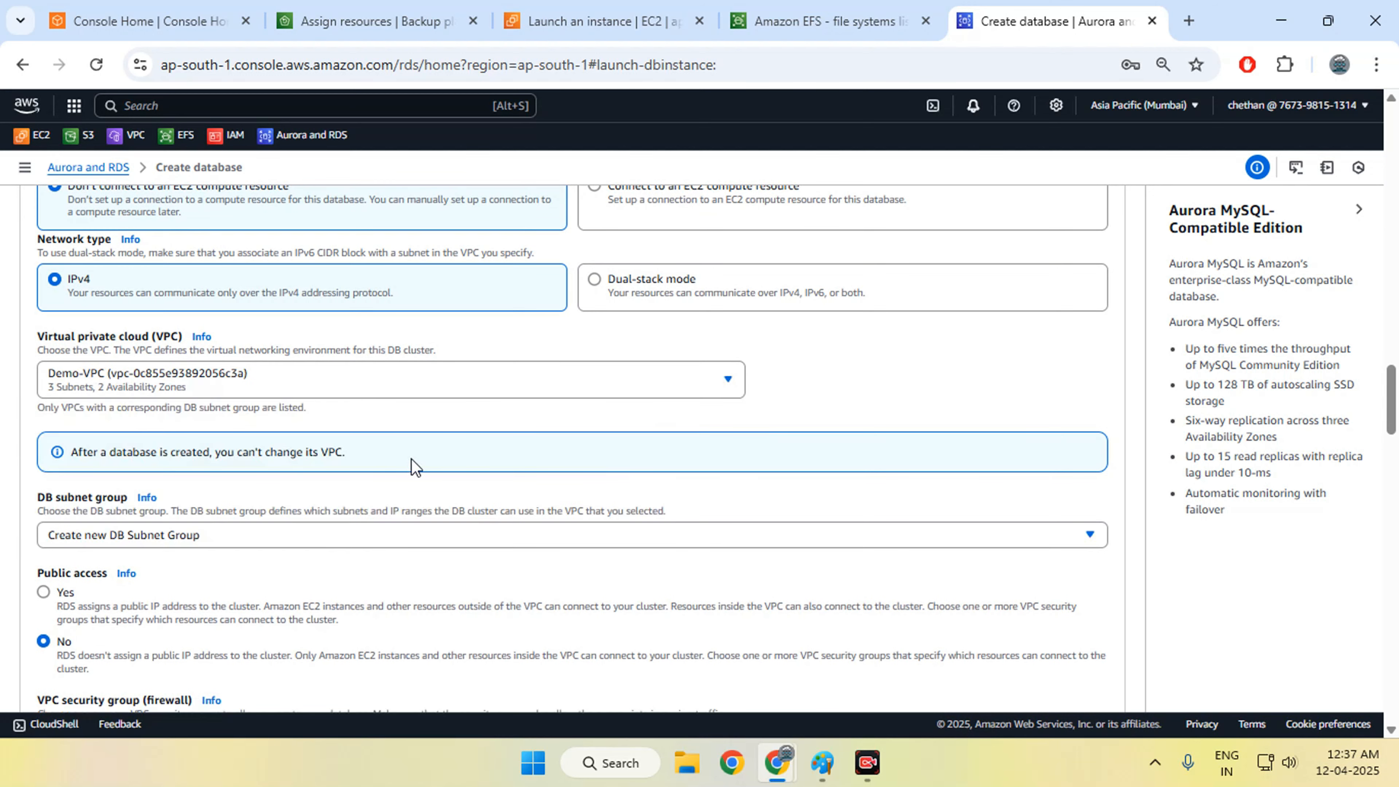
- Assign the existing security groups default and launch-wizard-9 to the database
scroll(413, 466, "down", 2)
scroll(416, 465, "down", 2)
scroll(401, 460, "down", 5)
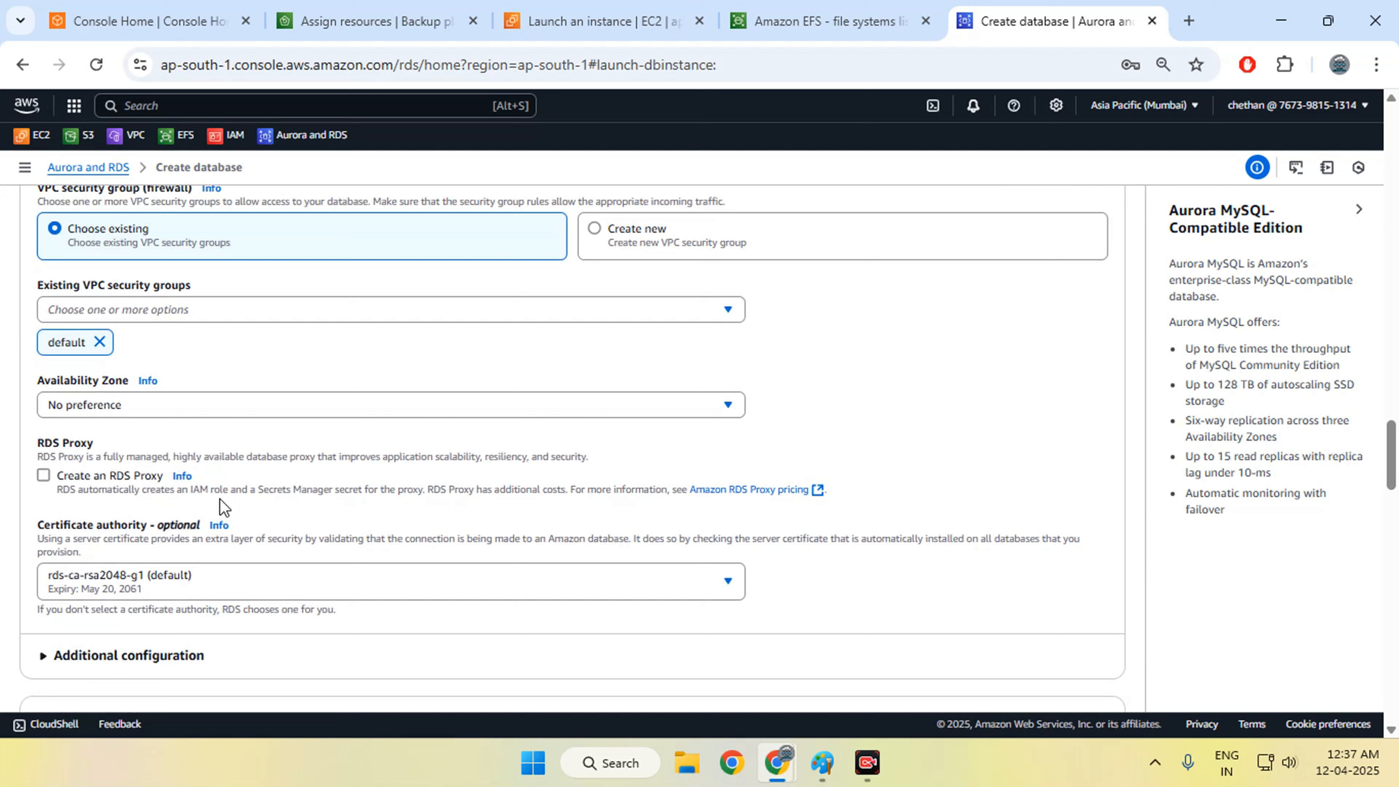
left_click(98, 343)
left_click(165, 309)
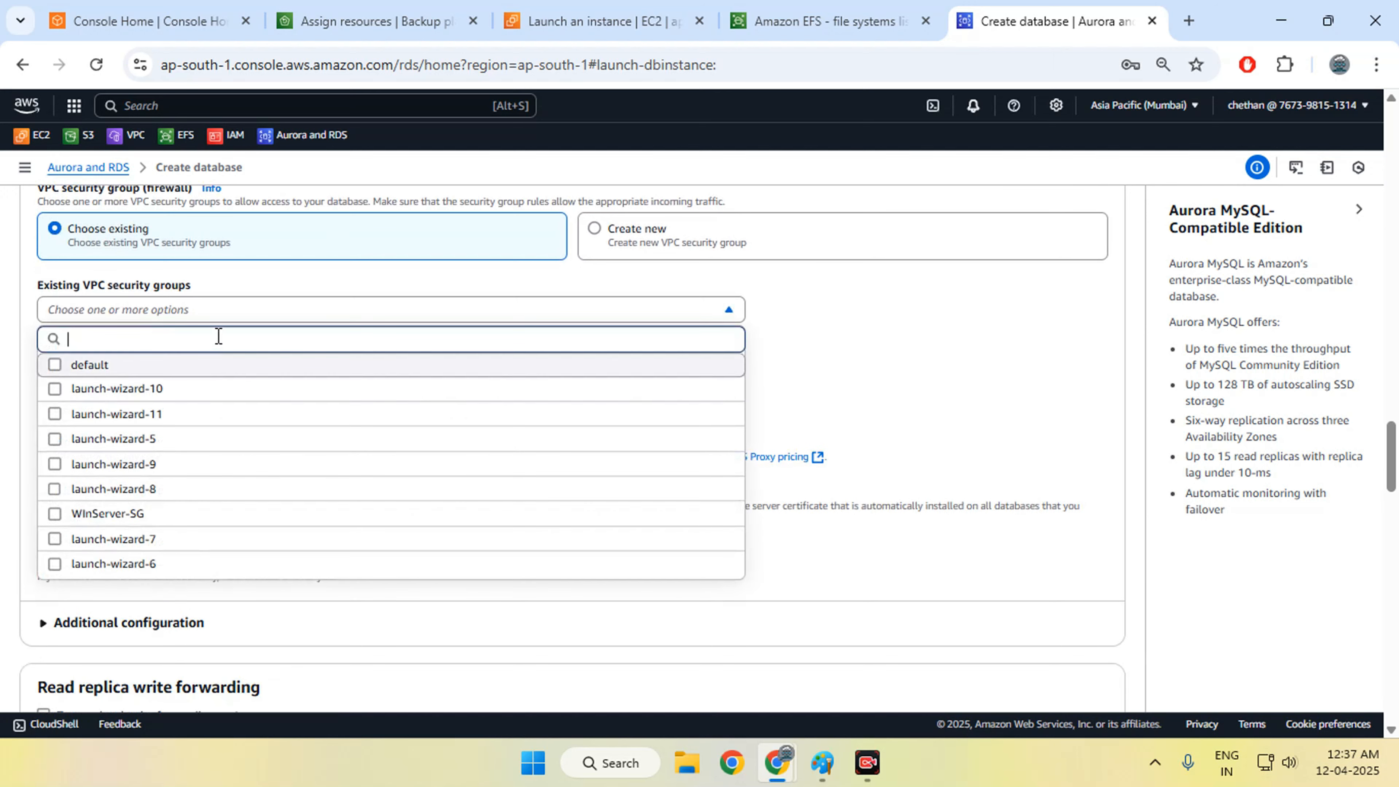
left_click(206, 469)
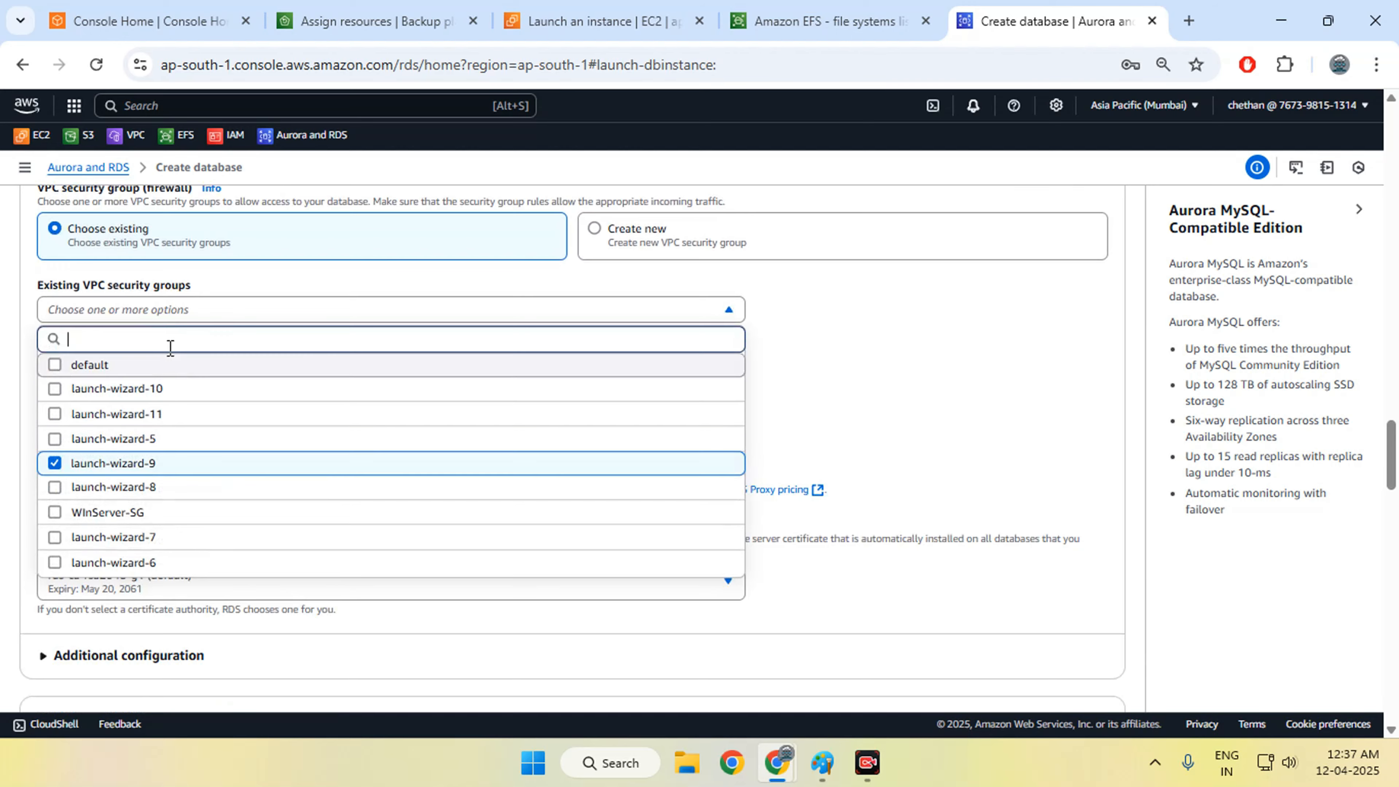
left_click(138, 366)
left_click(968, 364)
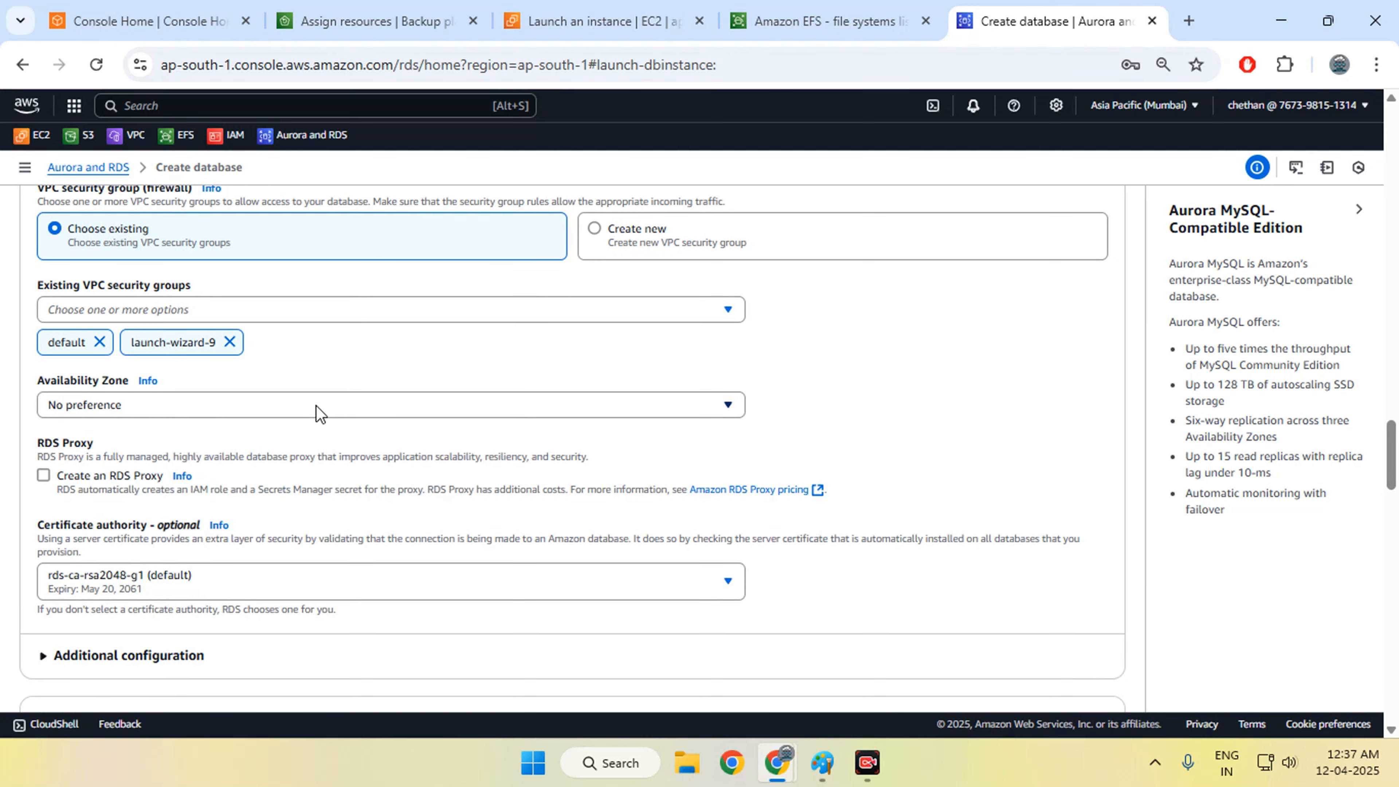
scroll(387, 455, "down", 15)
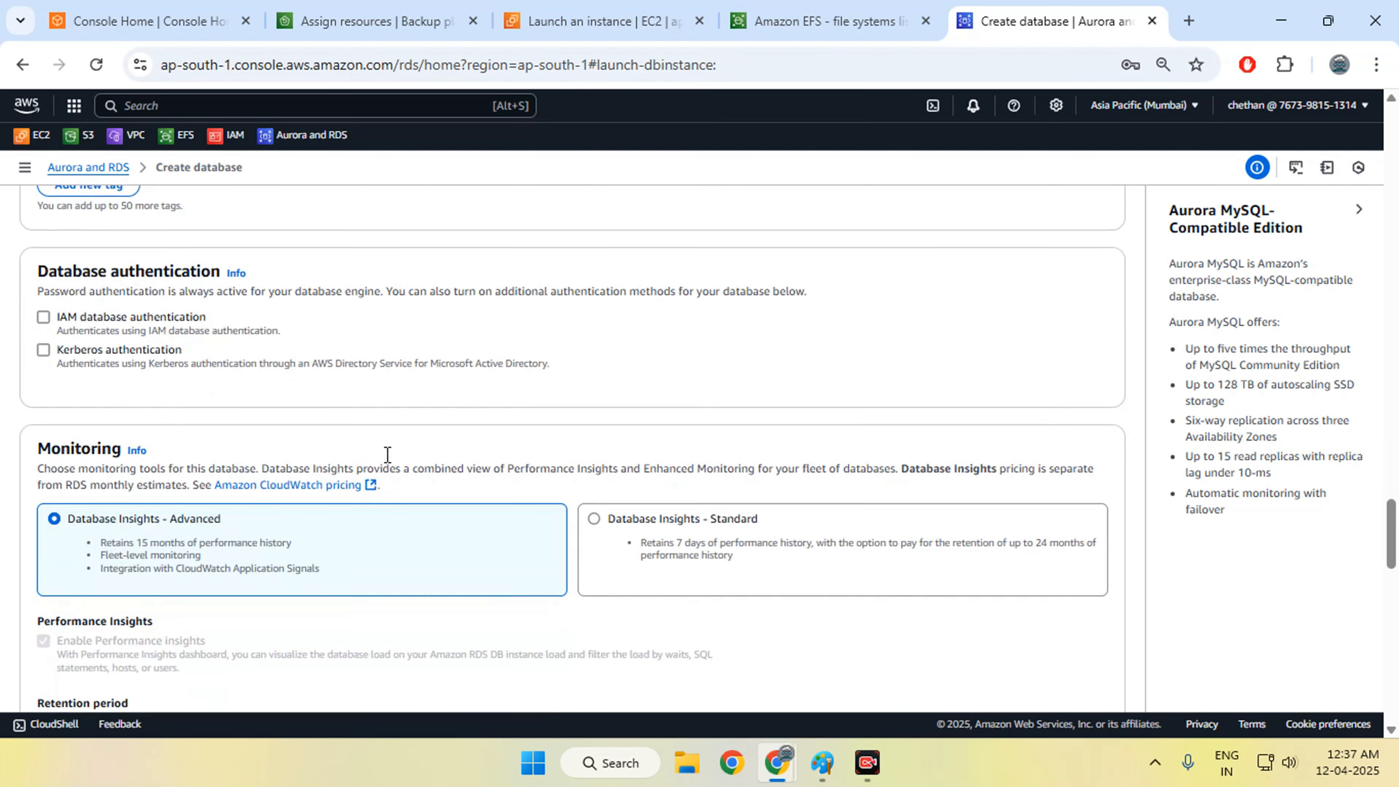
- Review the database's authentication and monitoring settings, including the available OS metrics granularity and monitoring role options
scroll(388, 455, "up", 6)
scroll(387, 455, "down", 12)
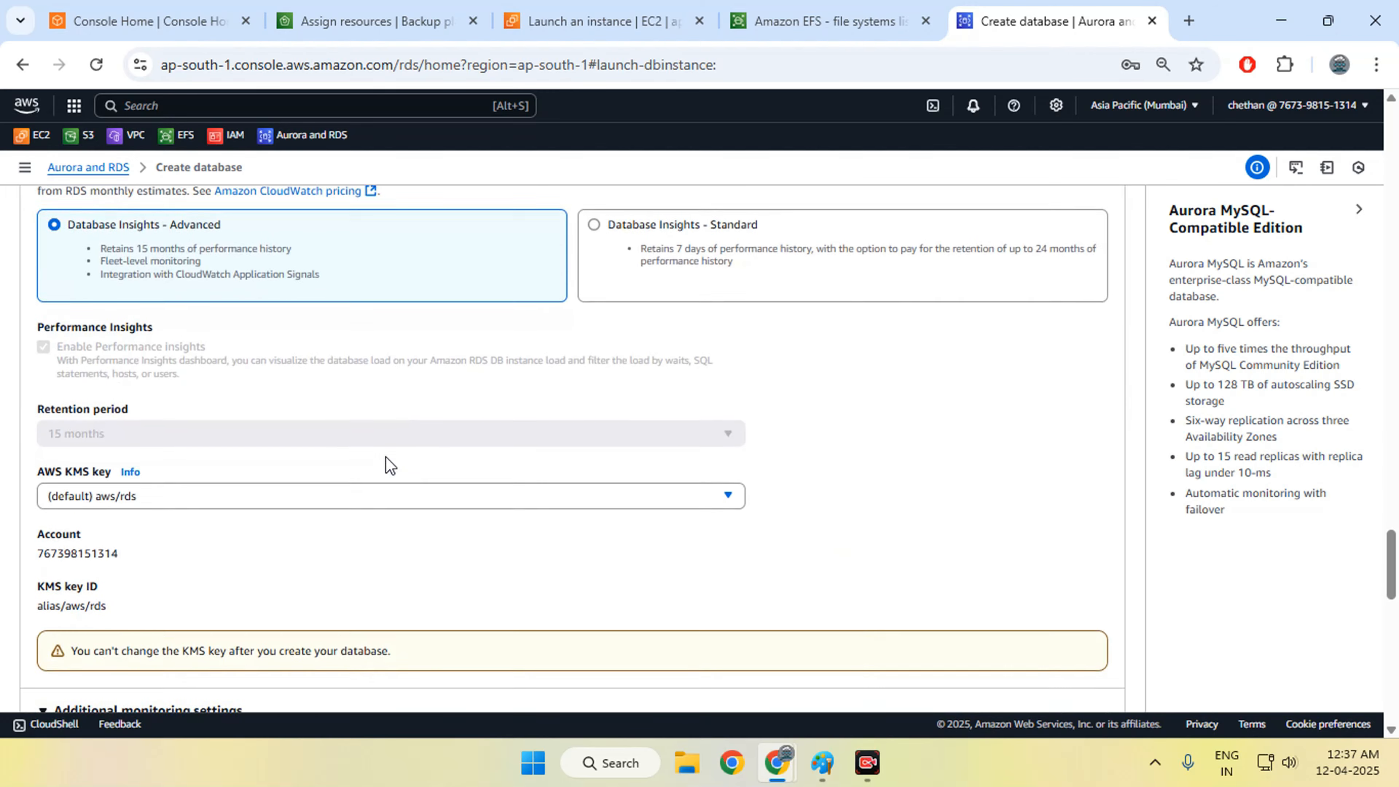
scroll(387, 464, "down", 6)
scroll(387, 465, "up", 3)
scroll(387, 464, "down", 4)
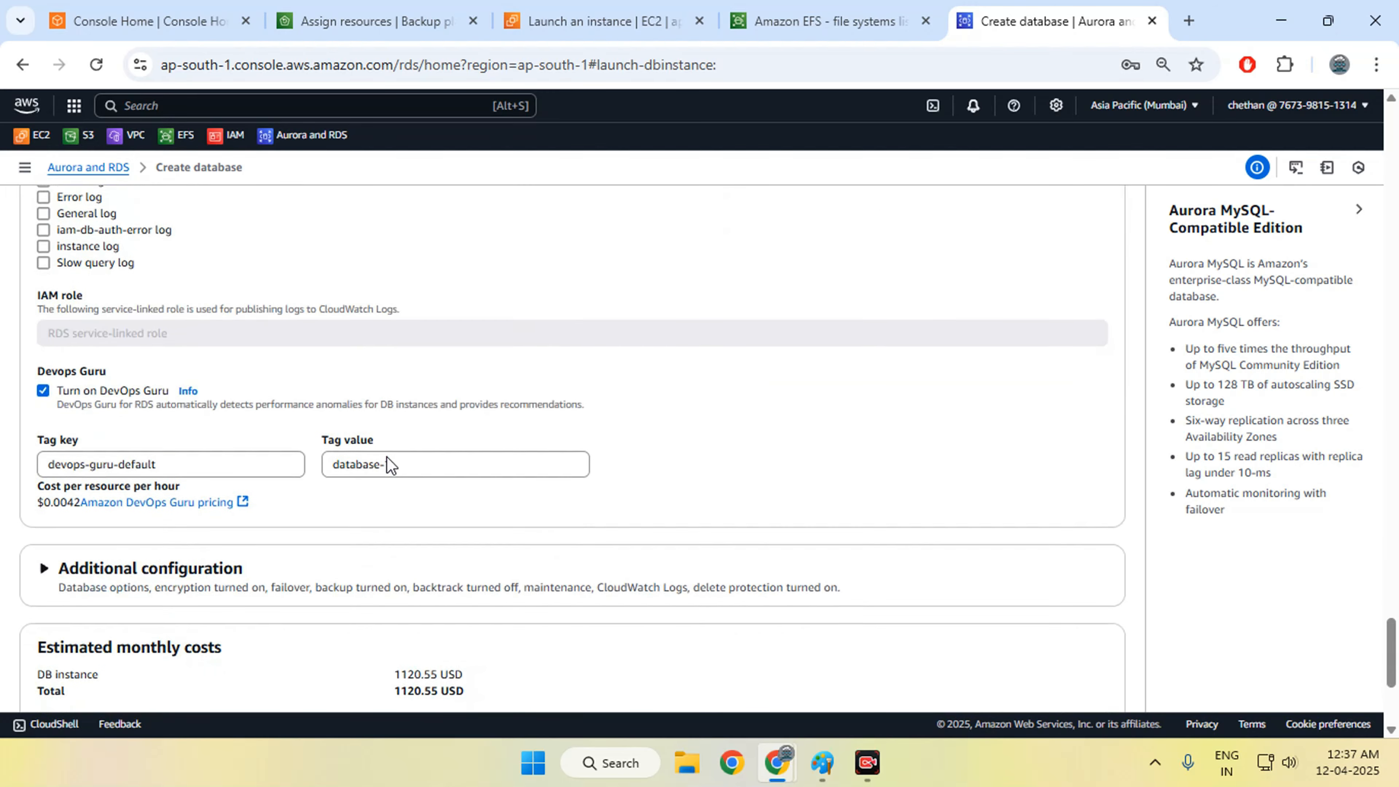
scroll(387, 464, "up", 4)
scroll(390, 464, "up", 2)
left_click(294, 440)
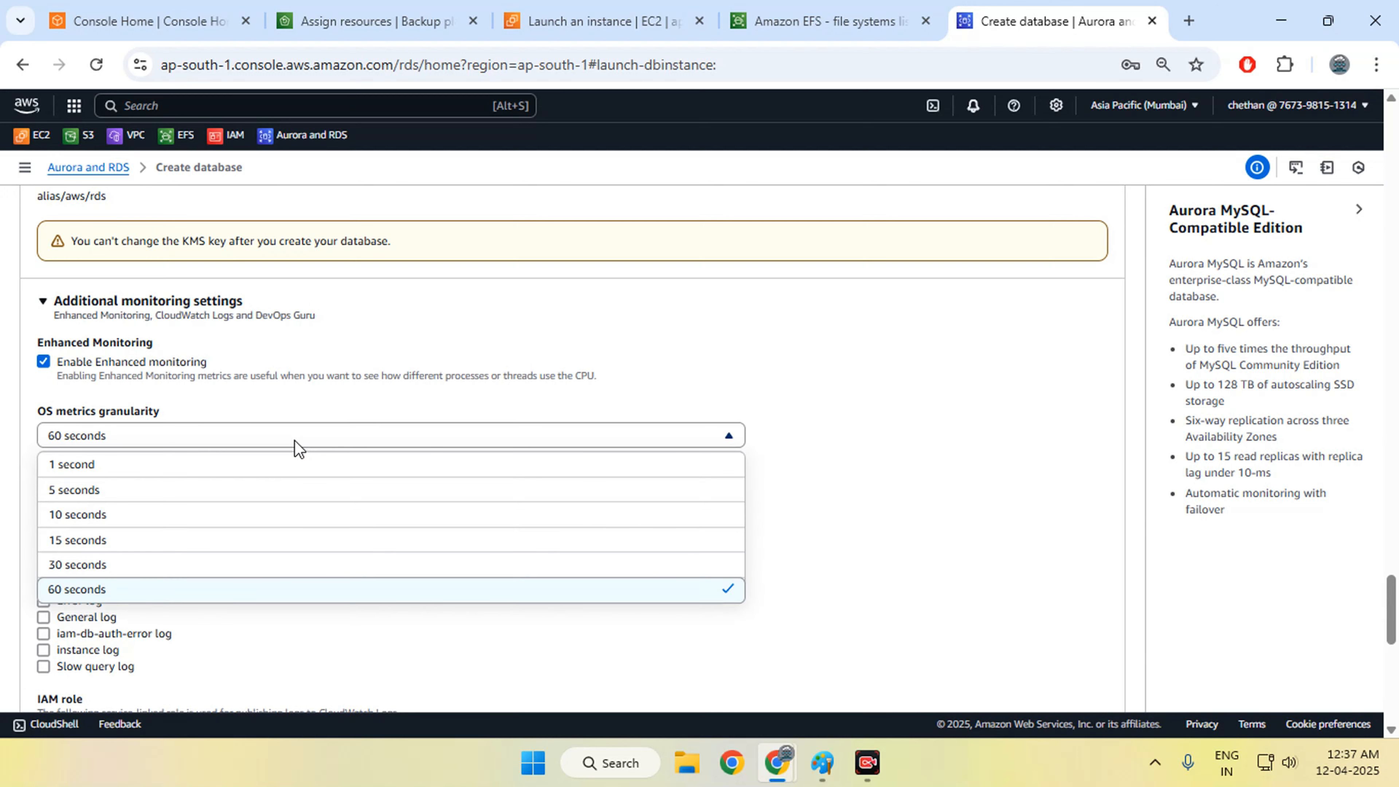
left_click(294, 440)
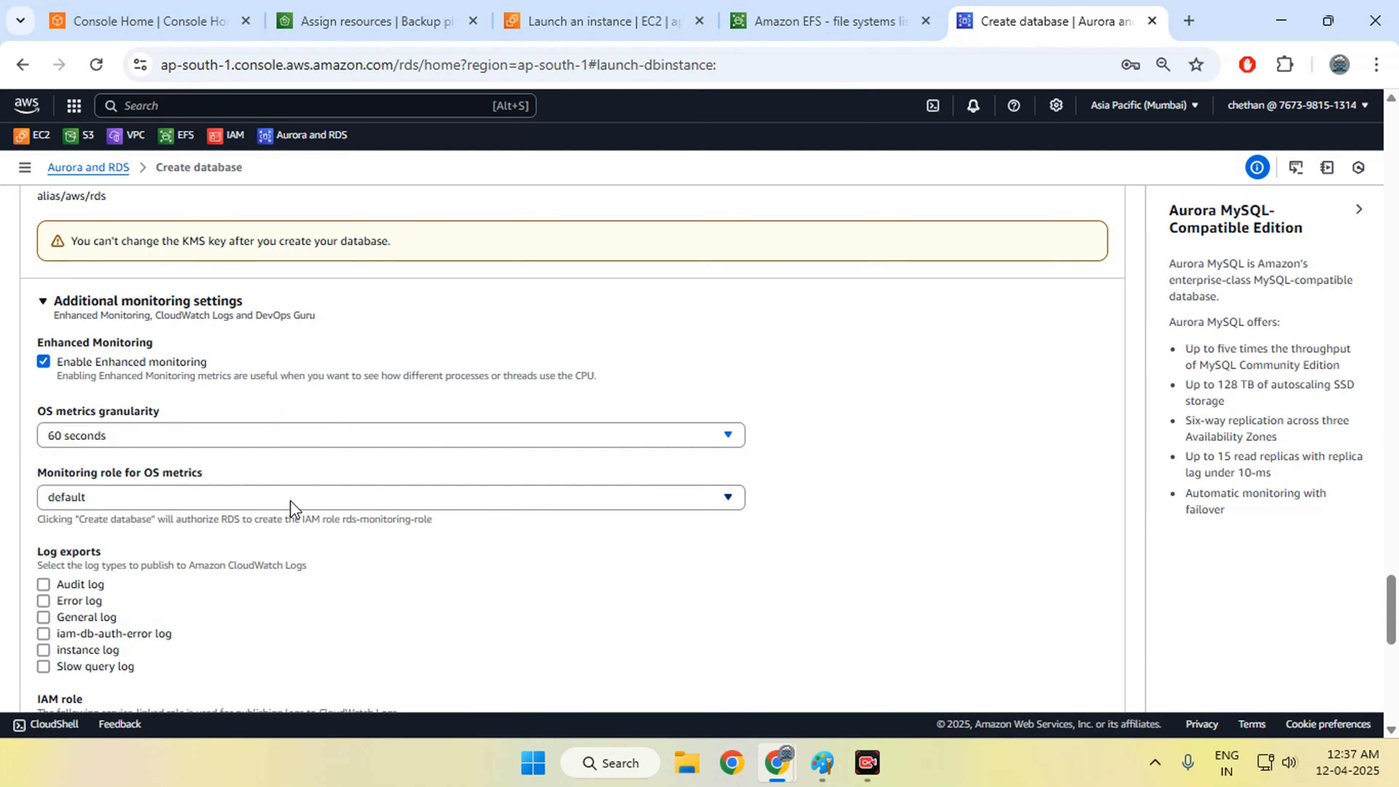
left_click(291, 502)
left_click(291, 502)
left_click(292, 502)
left_click(292, 503)
scroll(406, 515, "down", 4)
scroll(364, 493, "up", 2)
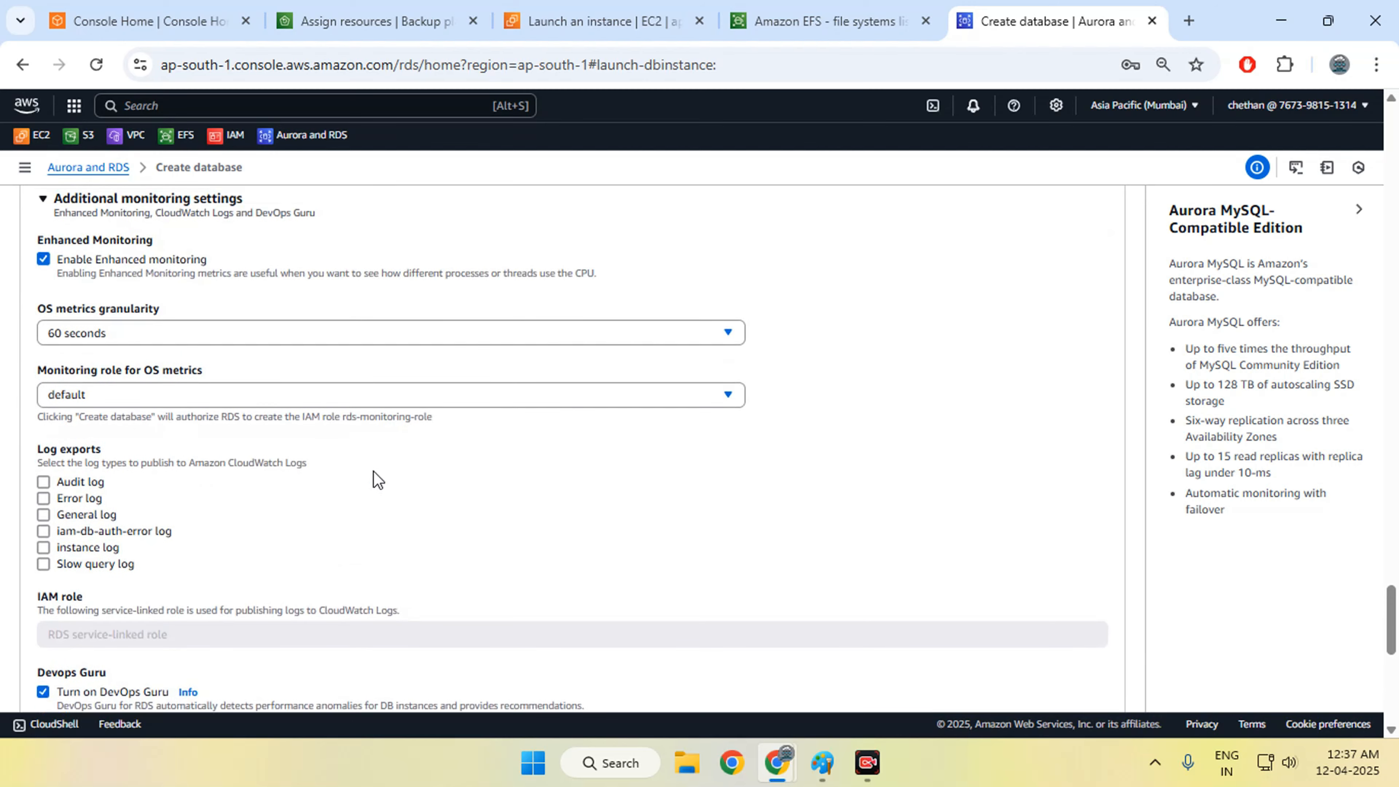
scroll(380, 483, "down", 3)
scroll(394, 485, "down", 6)
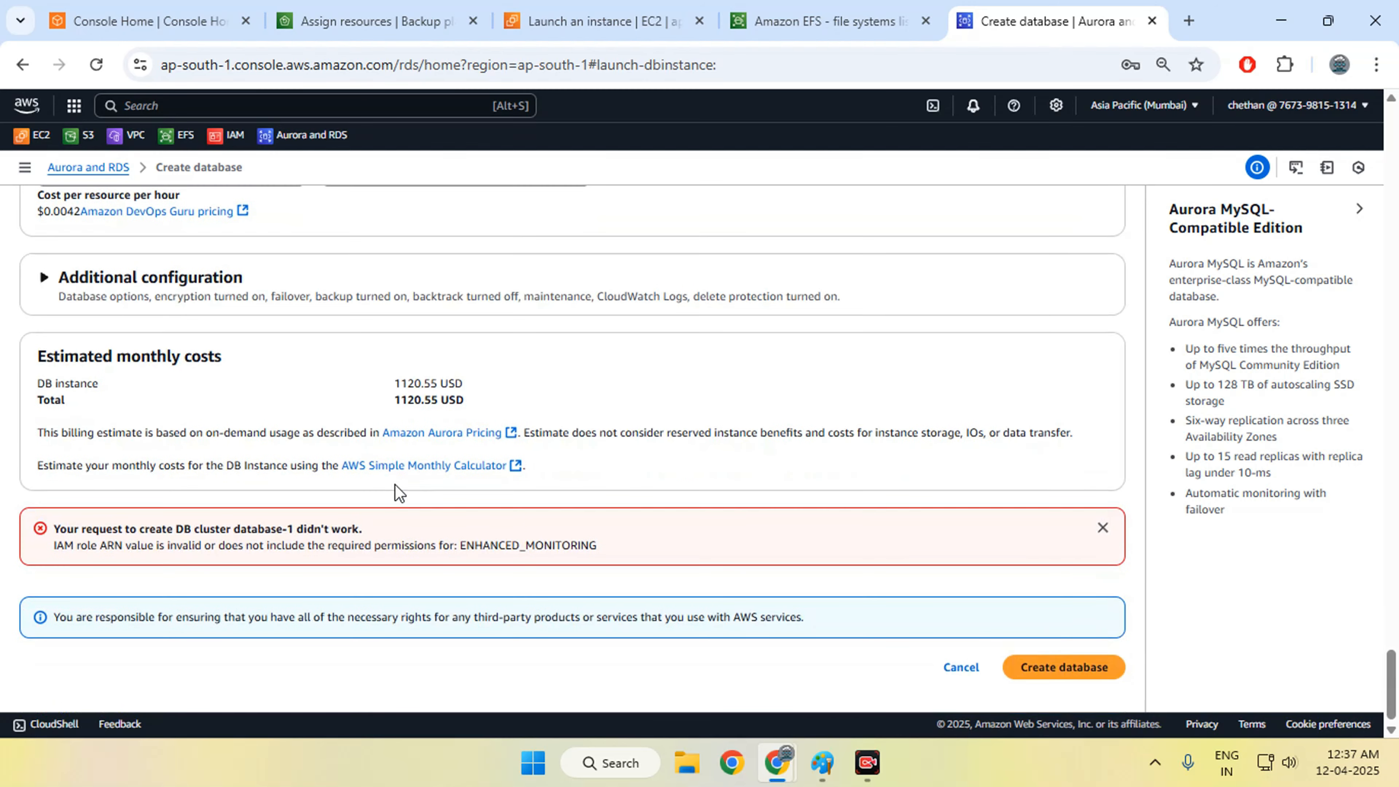
- Create the Aurora MySQL database, then dismiss the password warning and the suggested add-ons
left_click(1059, 669)
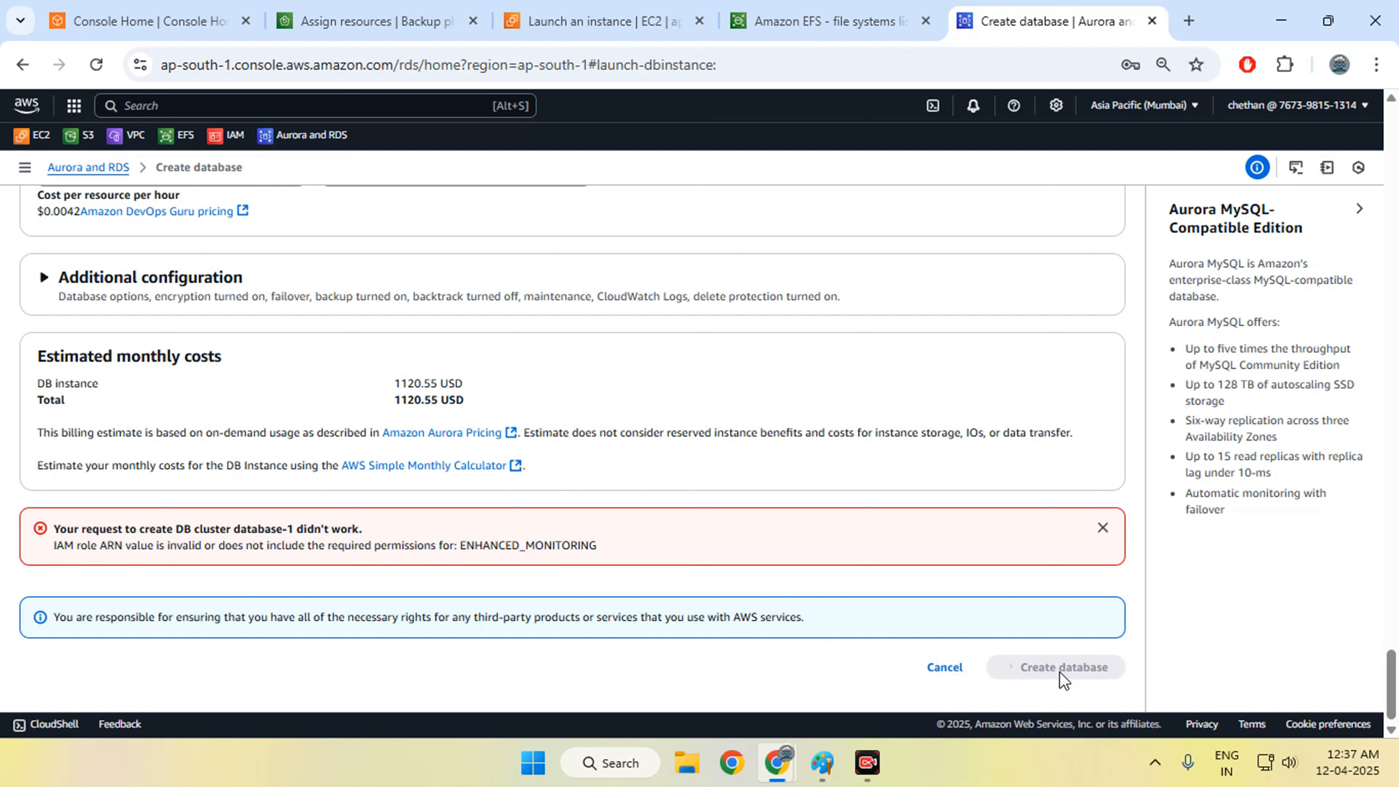
left_click(1102, 530)
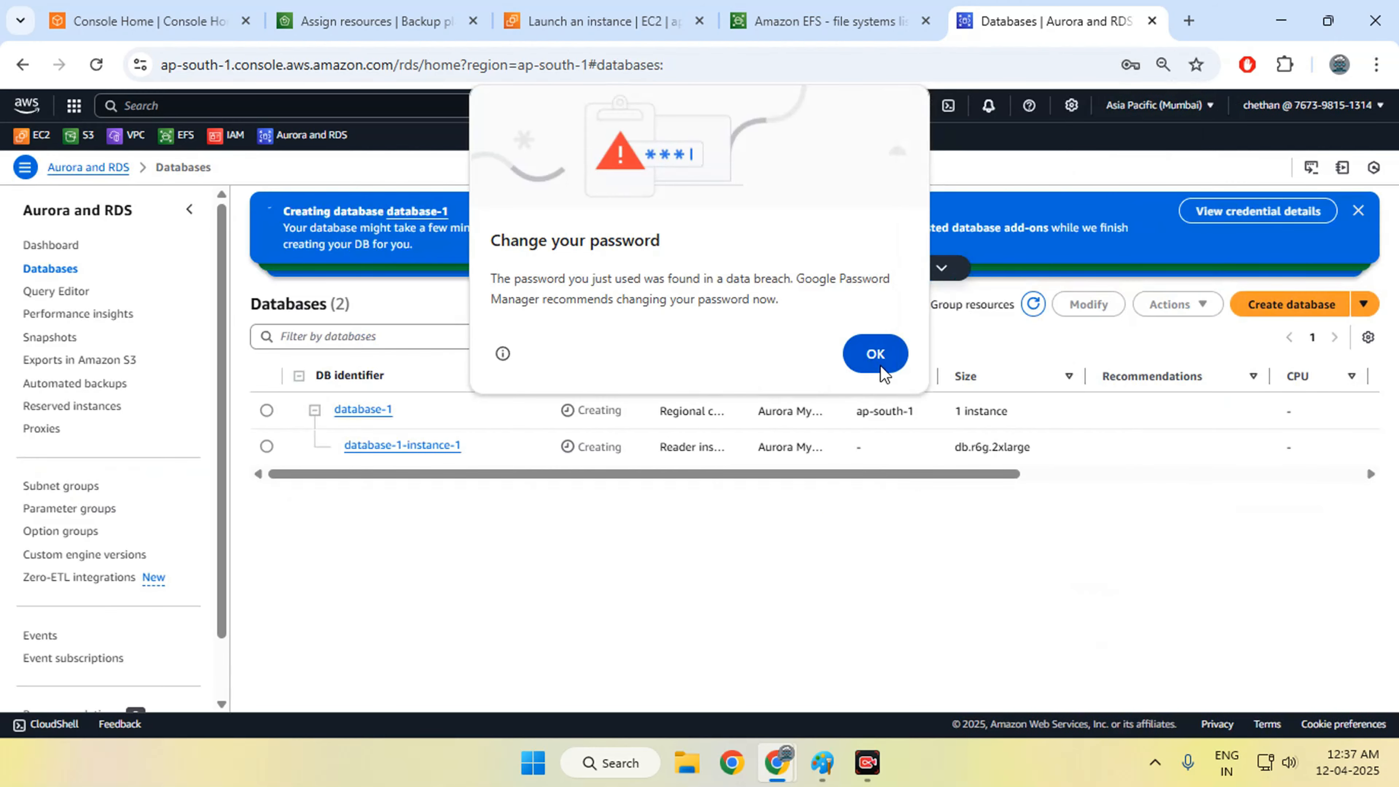
left_click(873, 354)
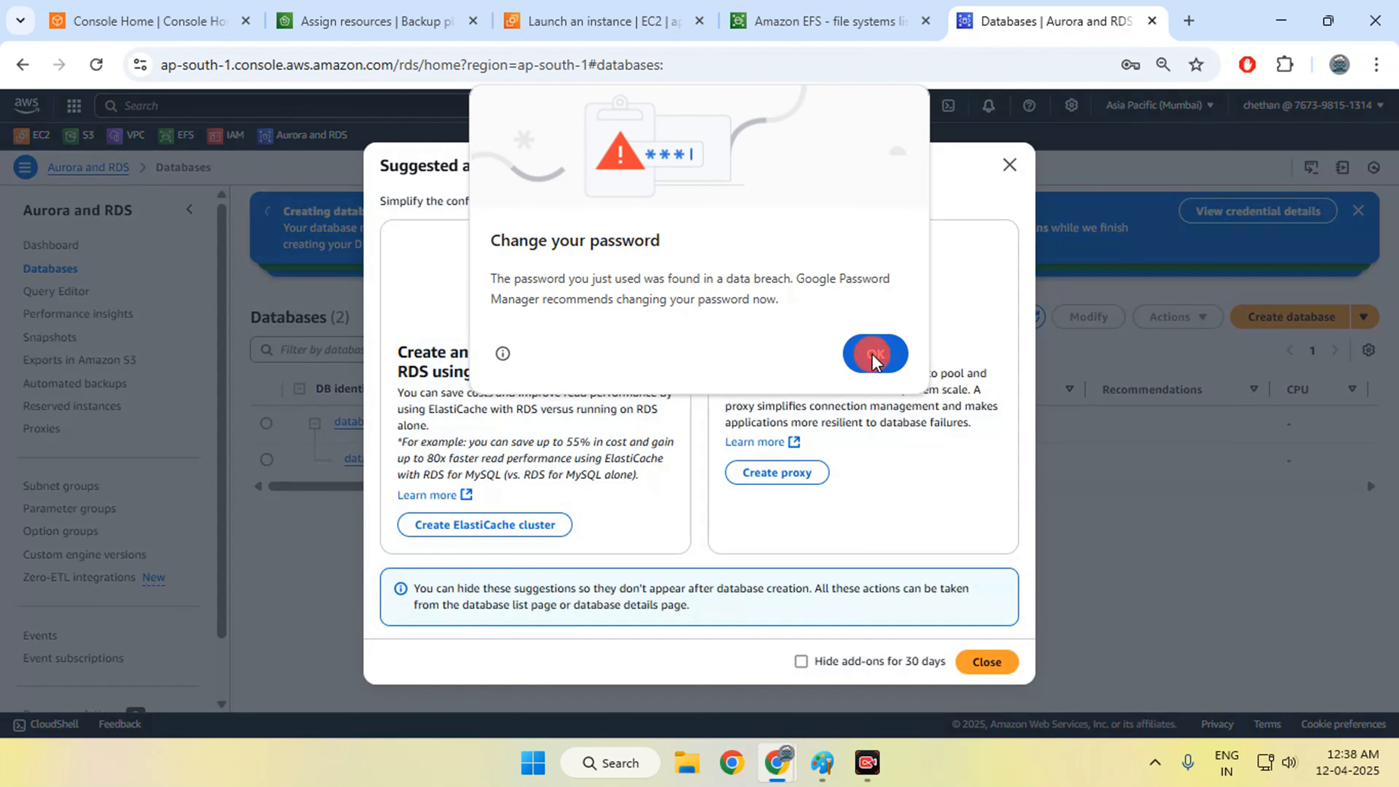
left_click(1177, 379)
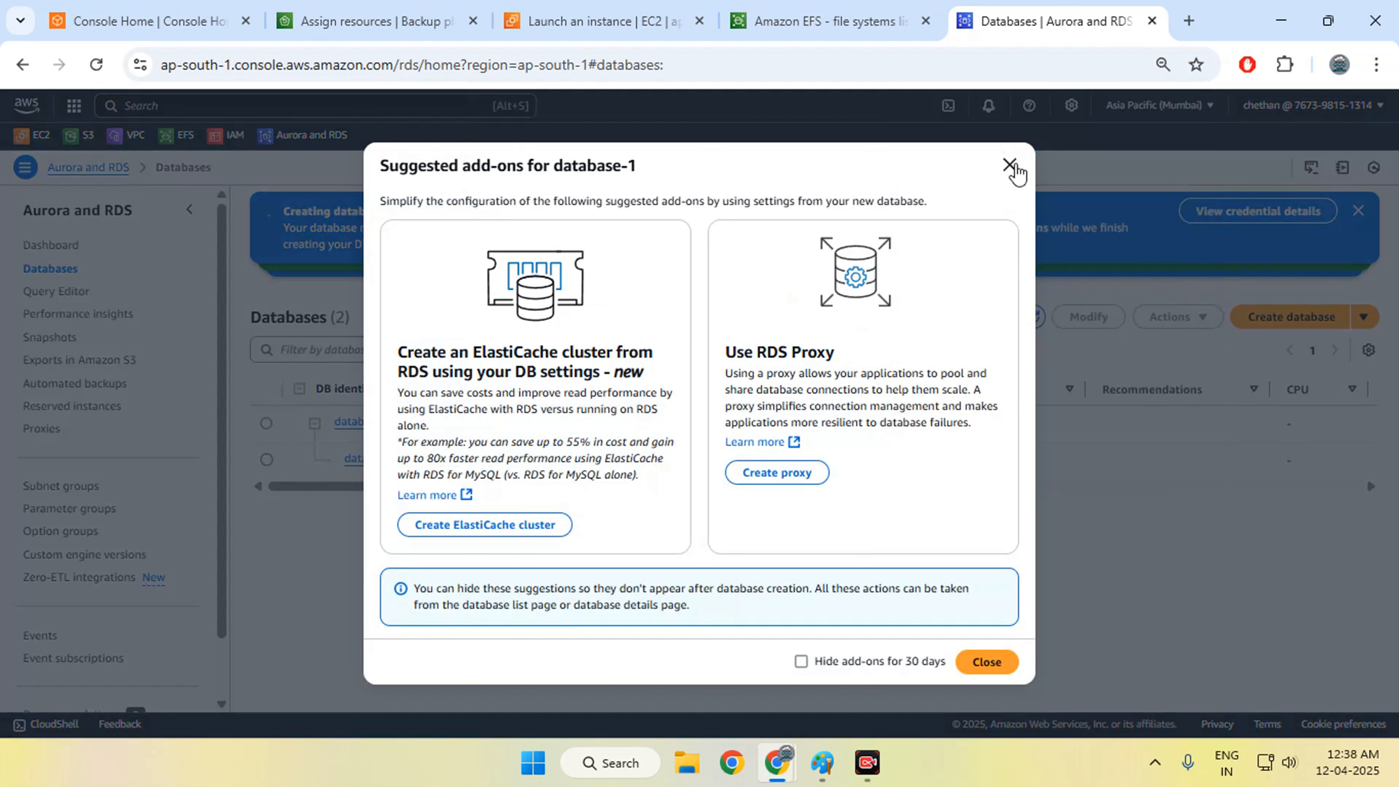
left_click(1013, 168)
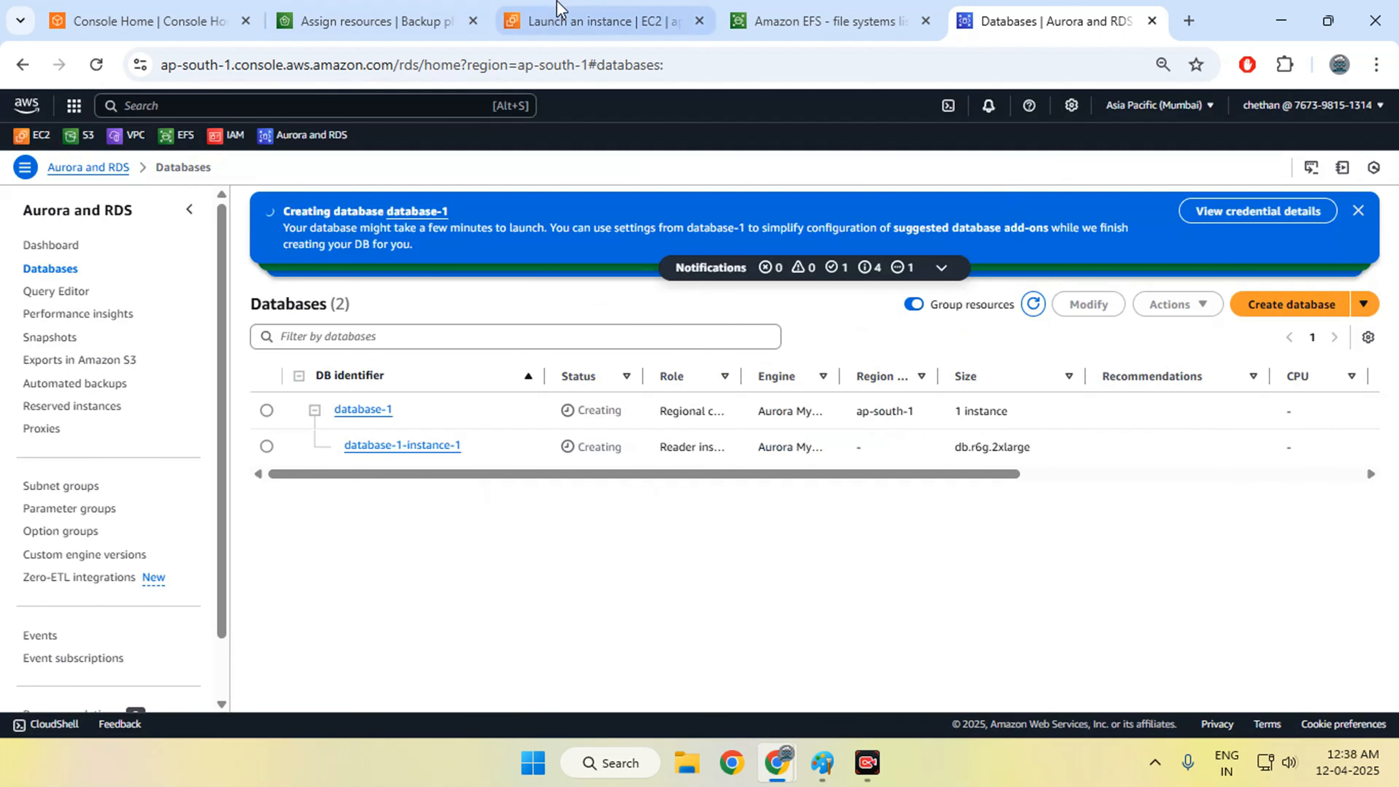
- Open the EC2 instances list, refresh it and select the Test-backup instance to check its state and details
left_click(559, 16)
left_click(126, 169)
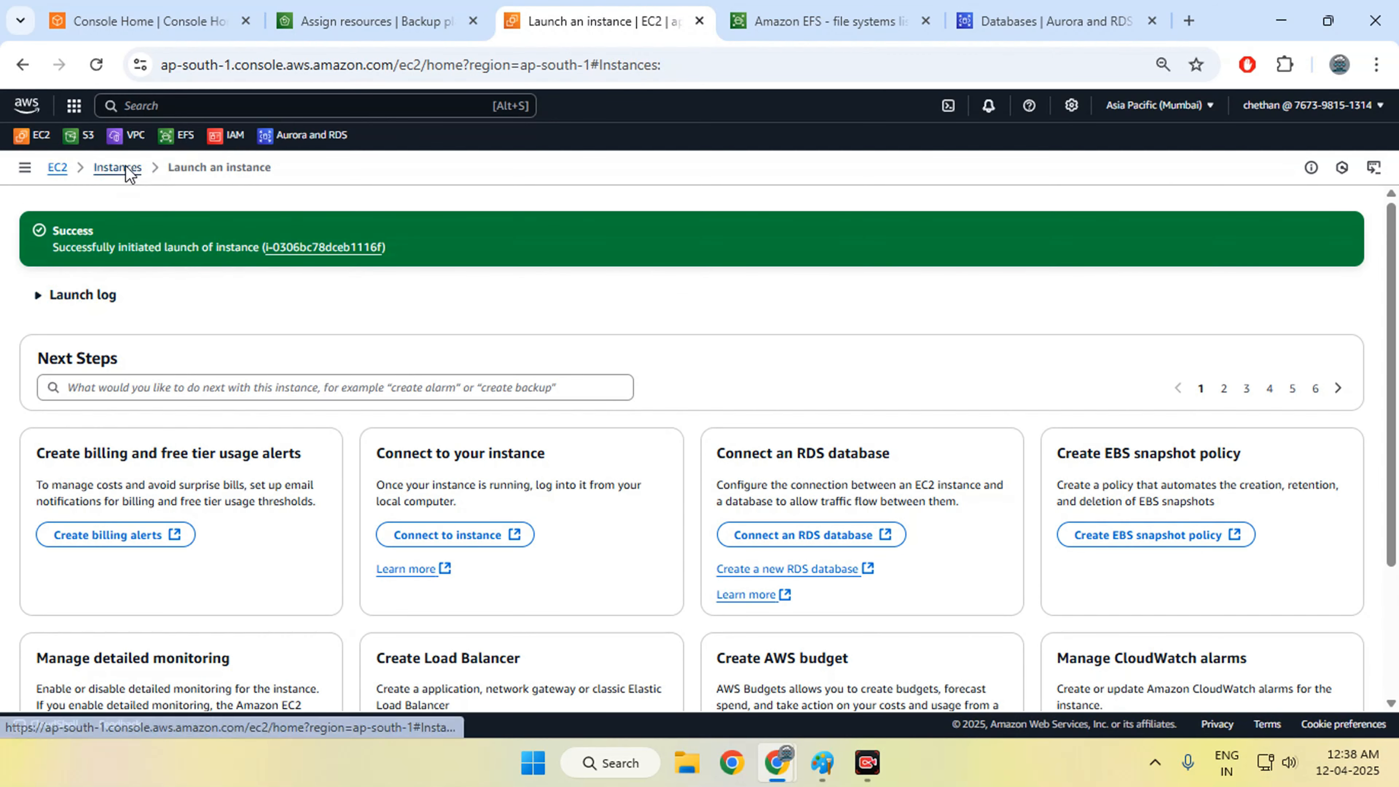
left_click(905, 201)
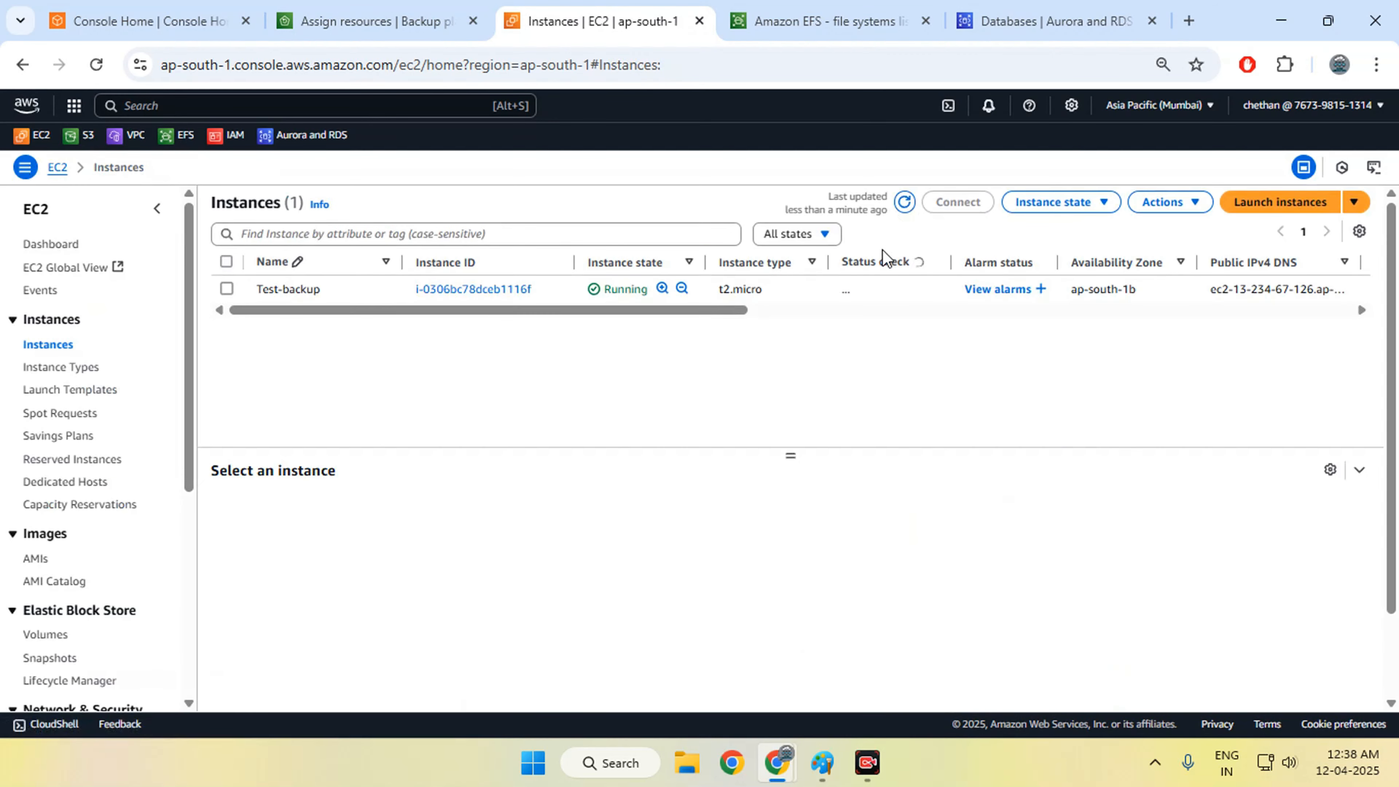
left_click(785, 291)
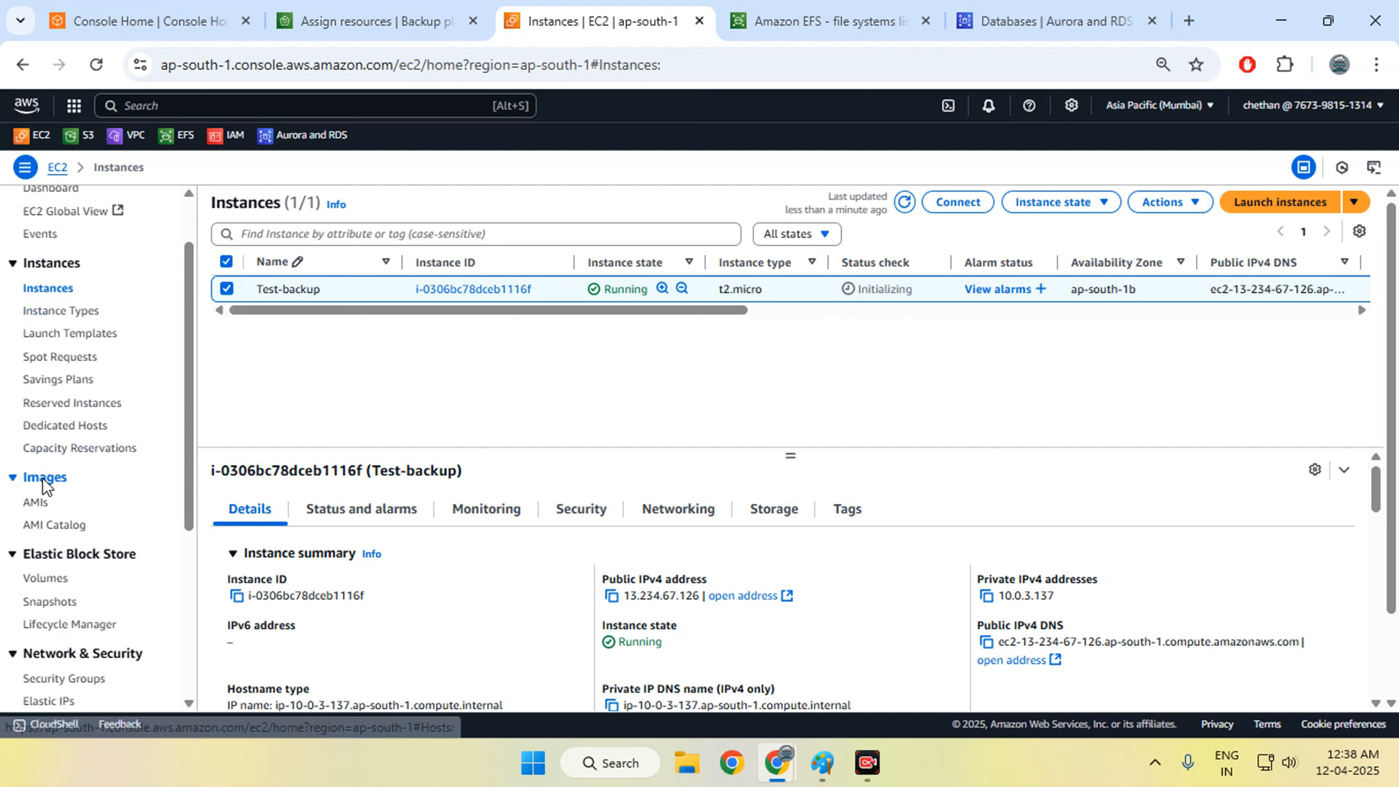
scroll(60, 419, "down", 5)
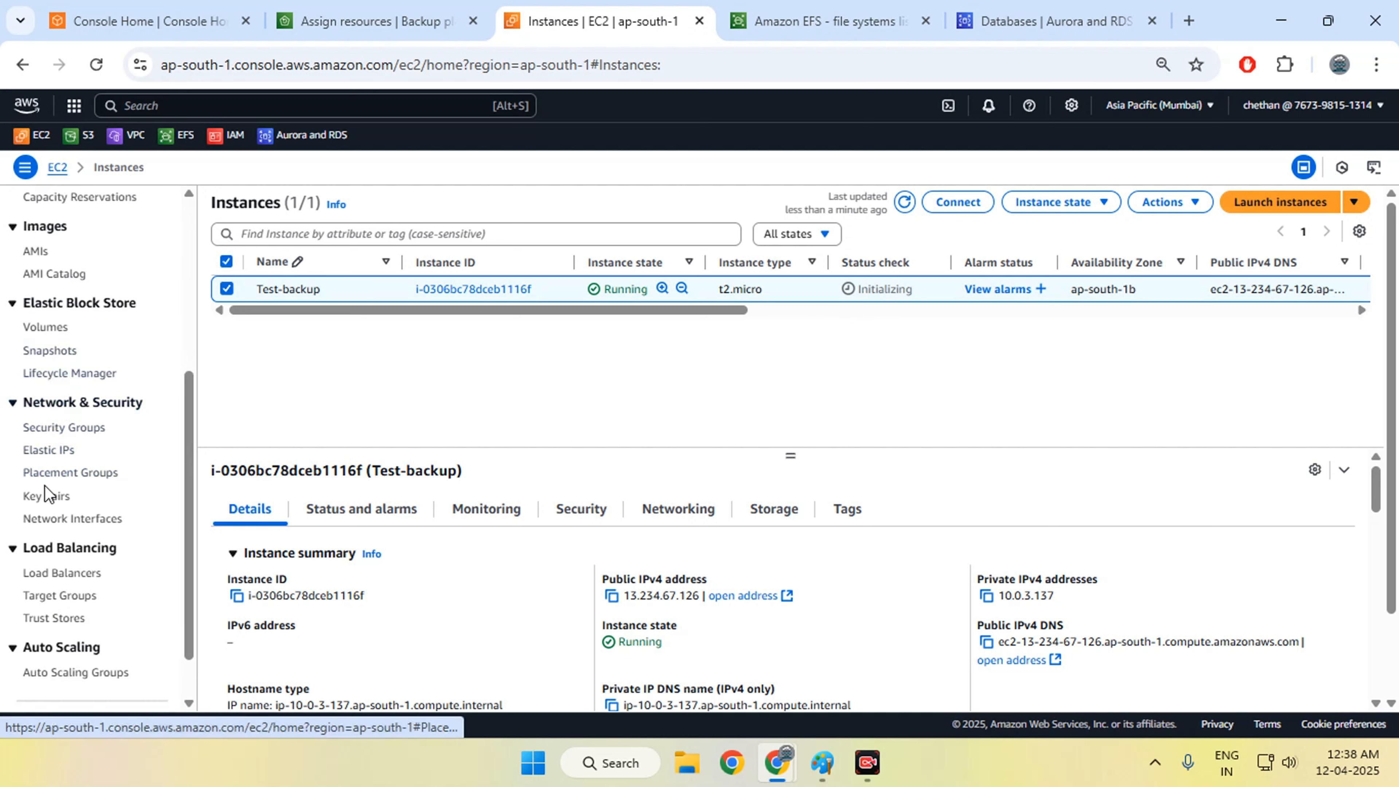
scroll(42, 386, "up", 2)
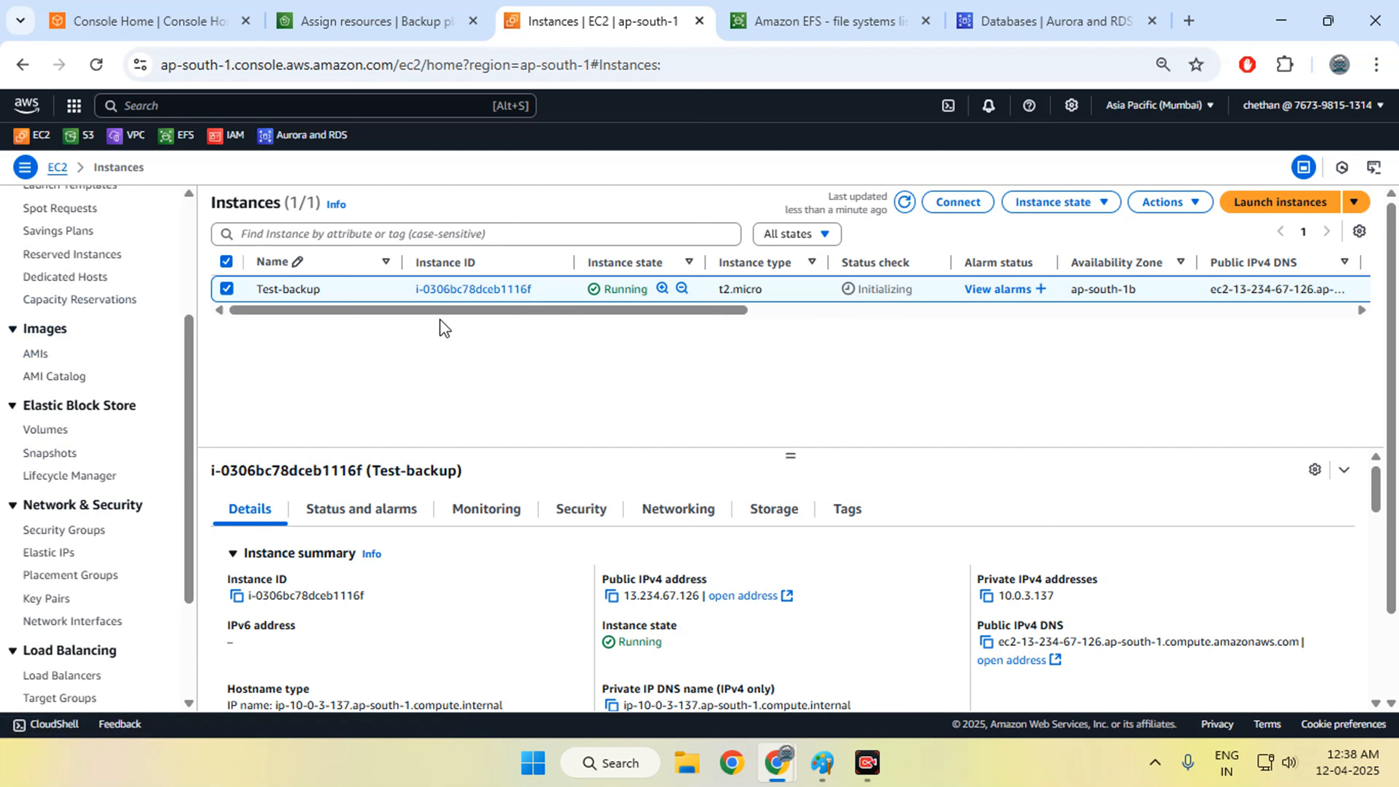
scroll(34, 506, "up", 4)
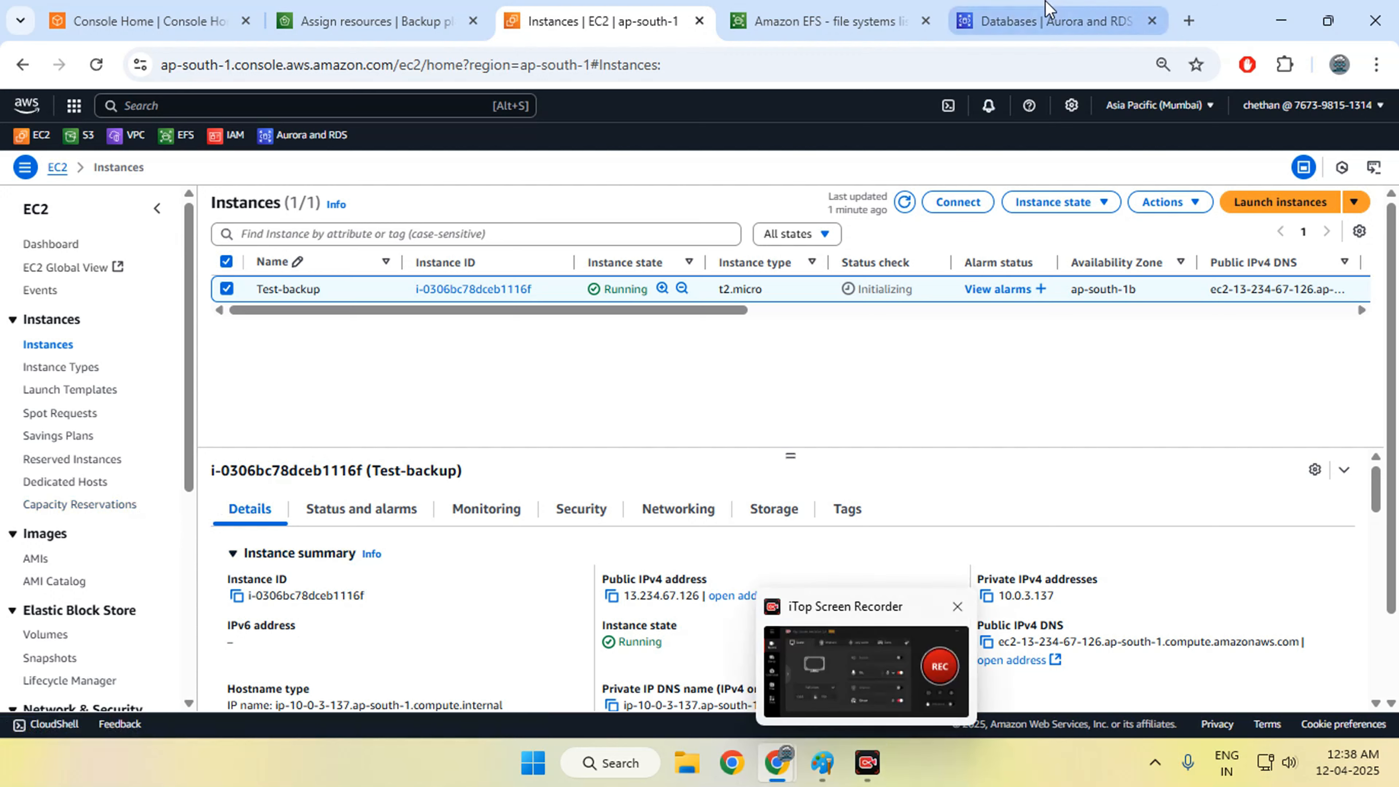
- Return to AWS Backup, cancel the pending resource assignment and view the summary of EC2-RDS-EFS-Plan-7days
left_click(336, 12)
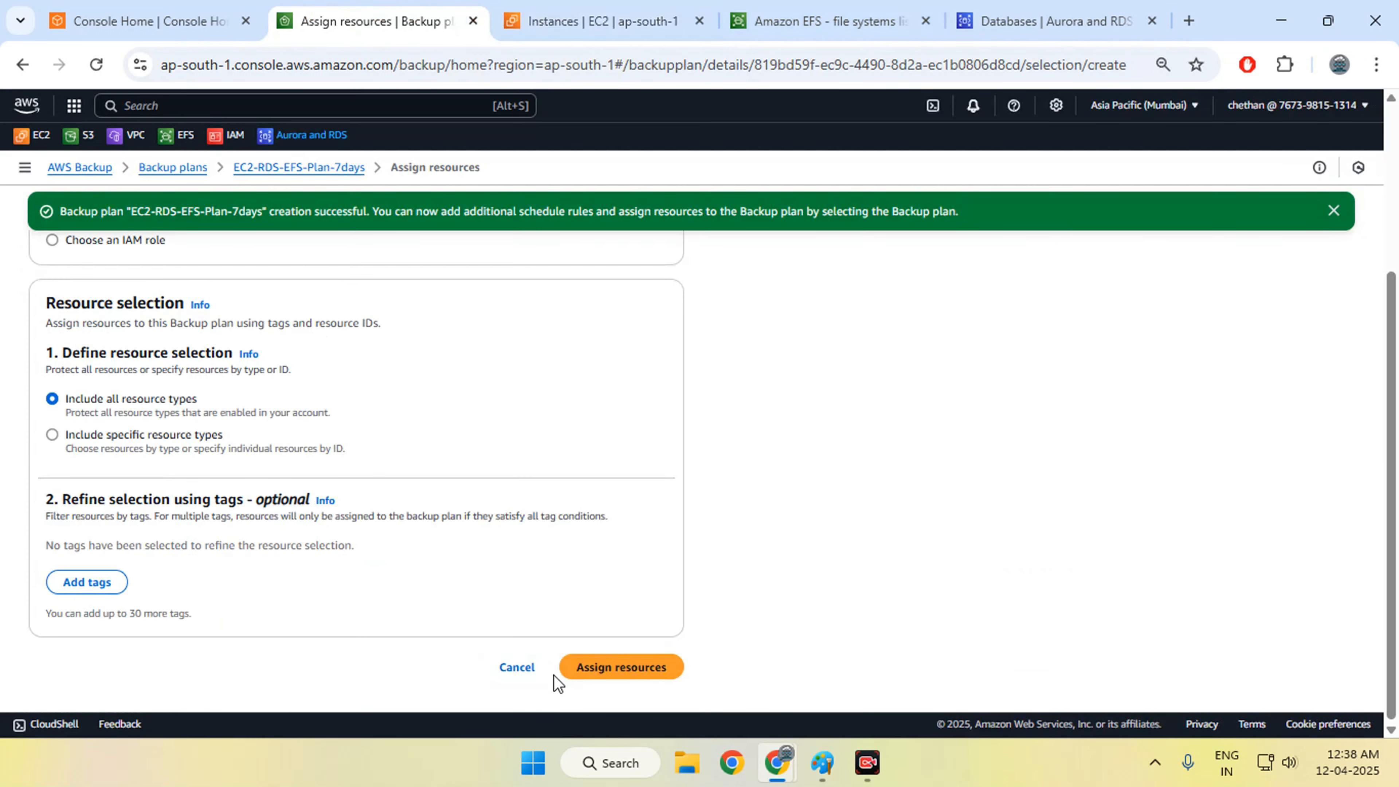
left_click(518, 668)
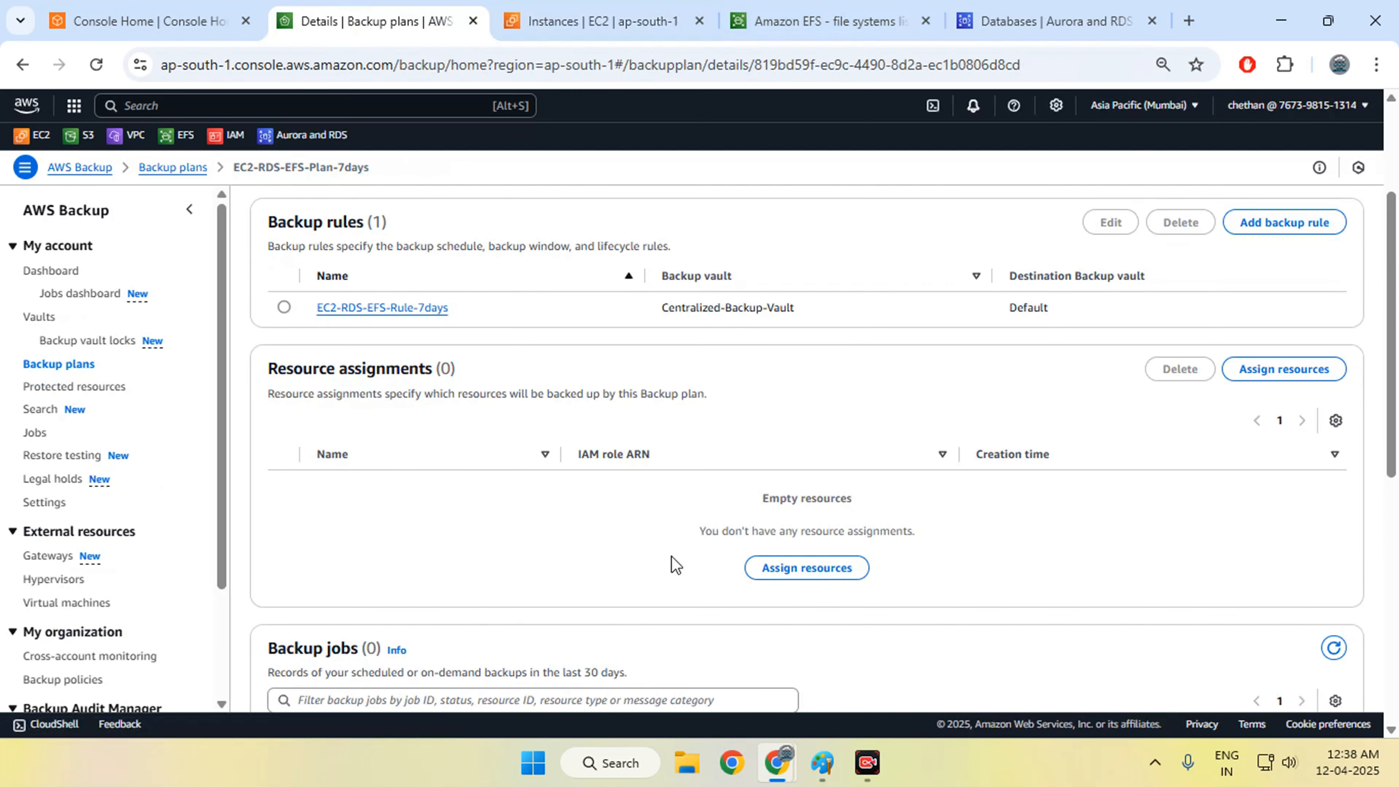
scroll(555, 543, "up", 4)
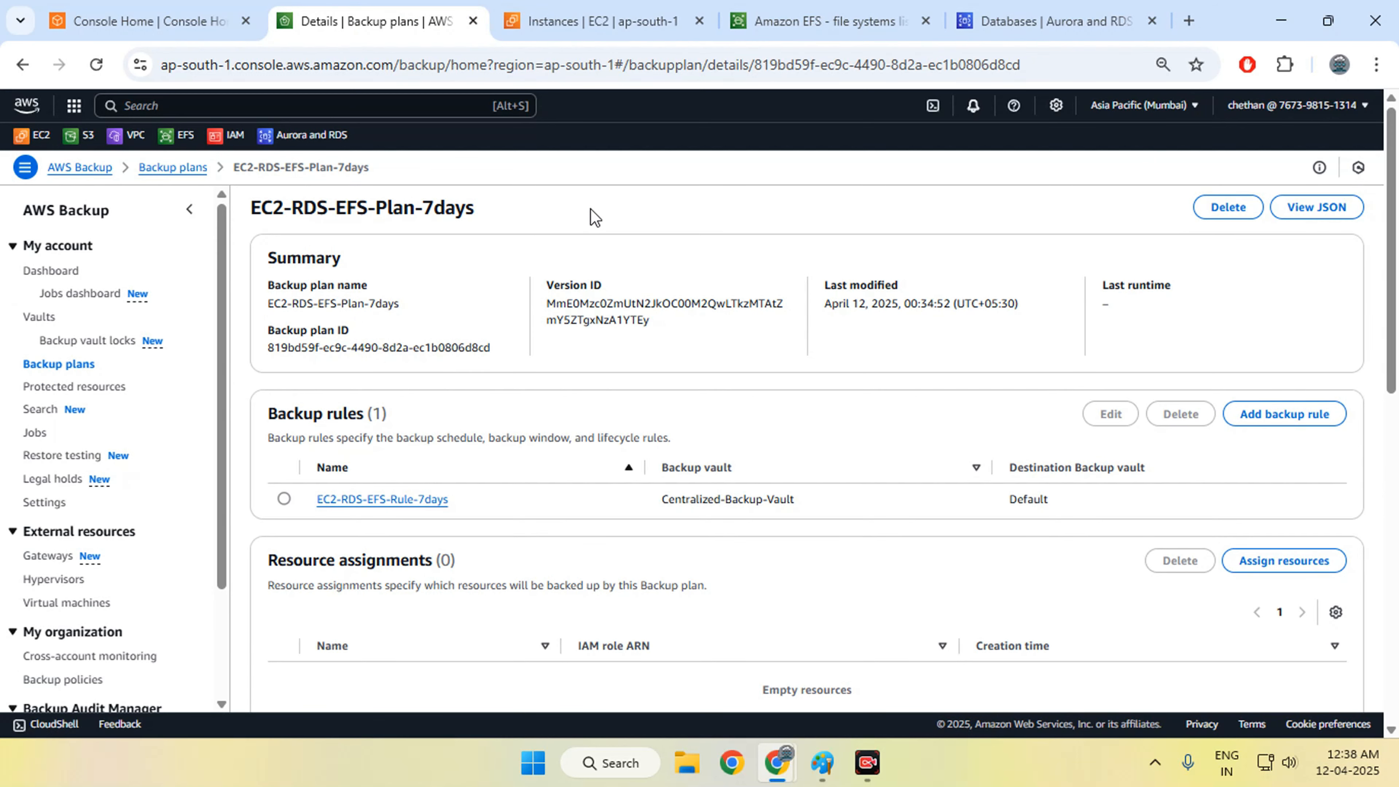
- Check the state of the test-efs file system in Amazon EFS and of database-1 in Aurora and RDS
left_click(826, 22)
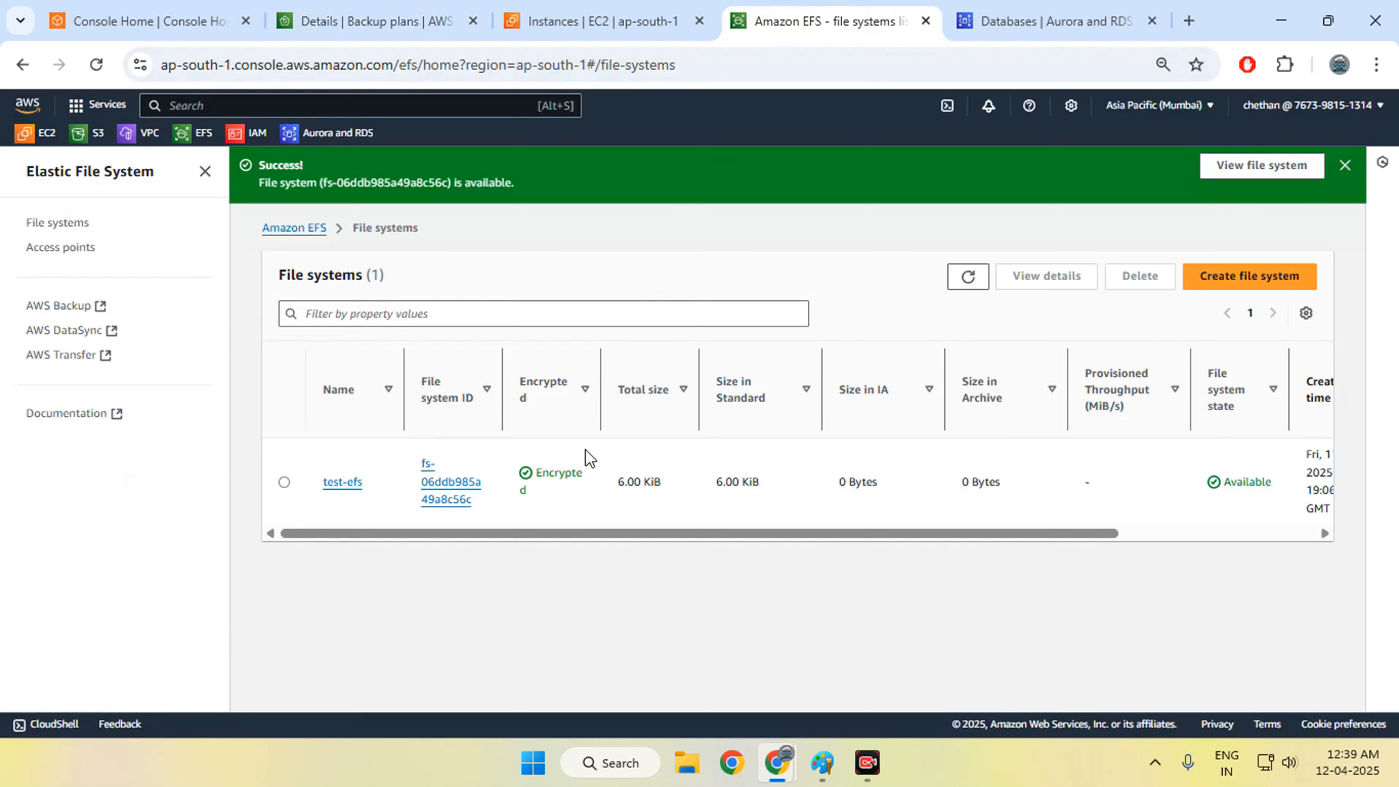
left_click(284, 483)
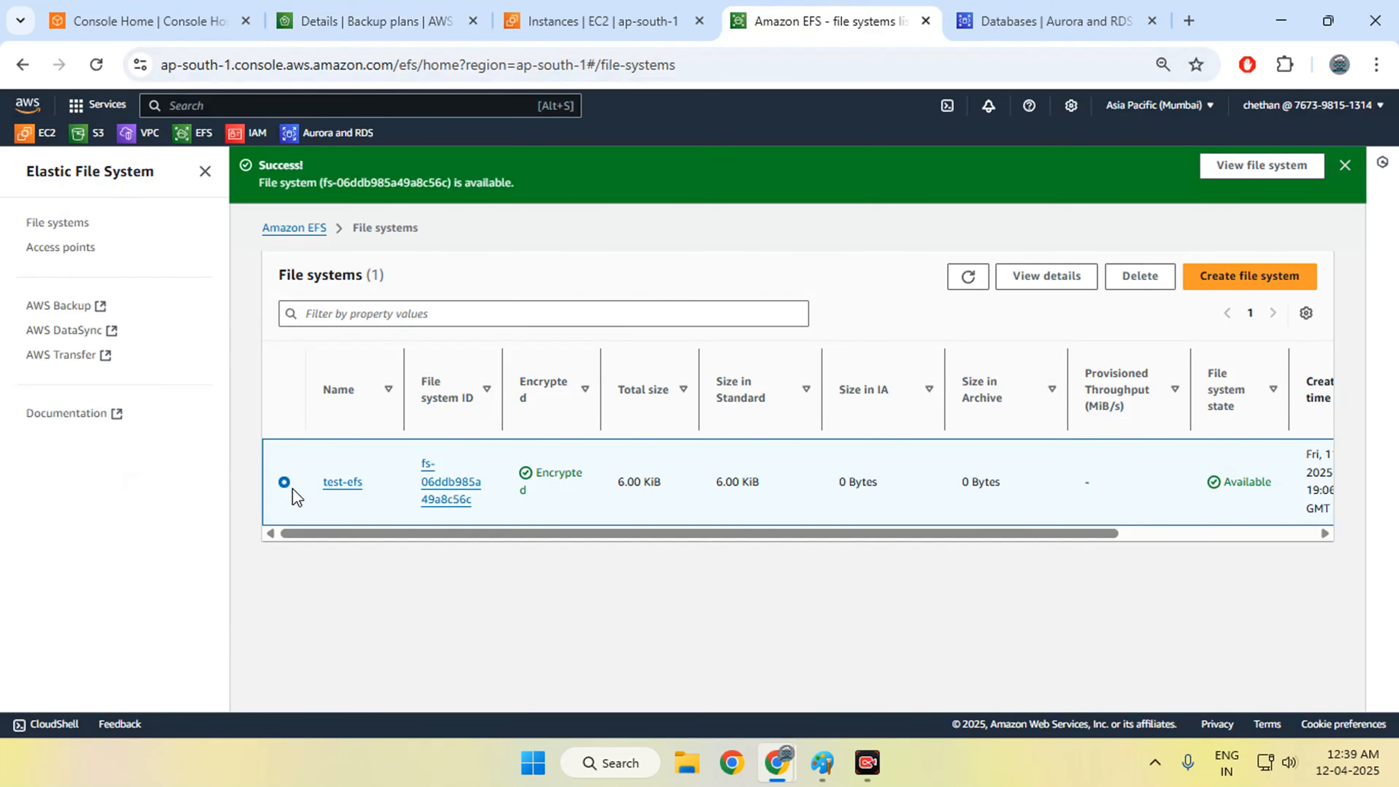
left_click(1074, 12)
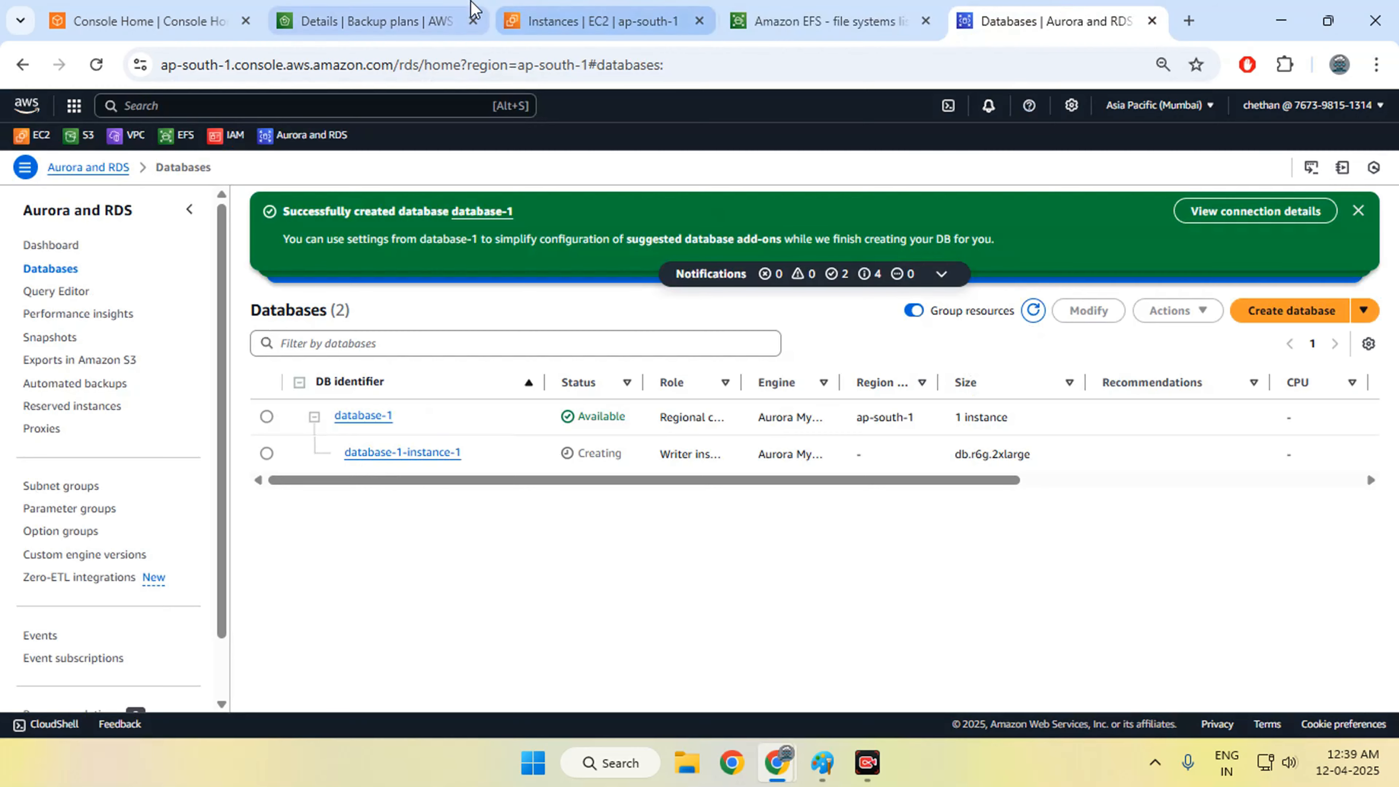
- Examine the aws/efs/automatic-backup-vault entry in the AWS Backup vaults list, then revisit the EFS file systems list
left_click(346, 16)
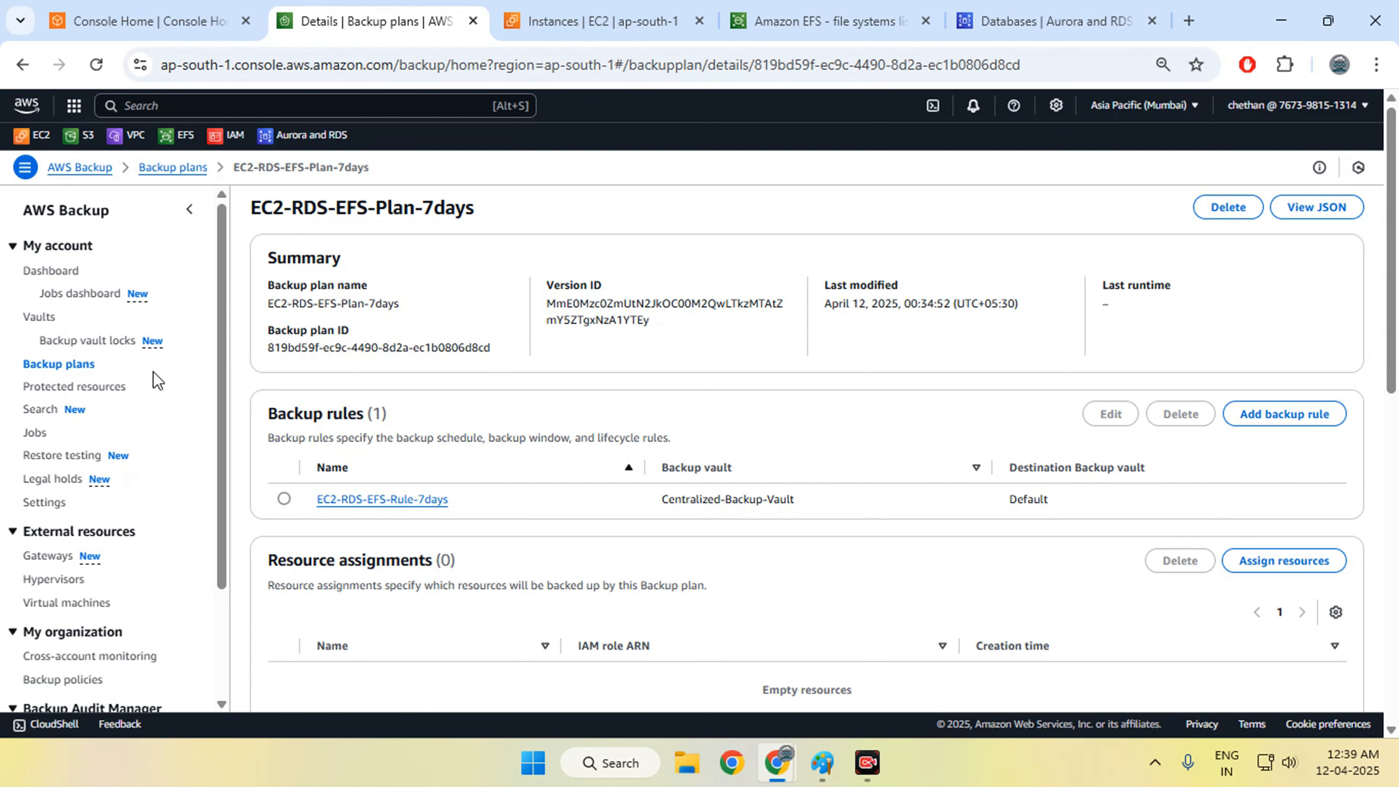
left_click(38, 319)
scroll(456, 500, "down", 1)
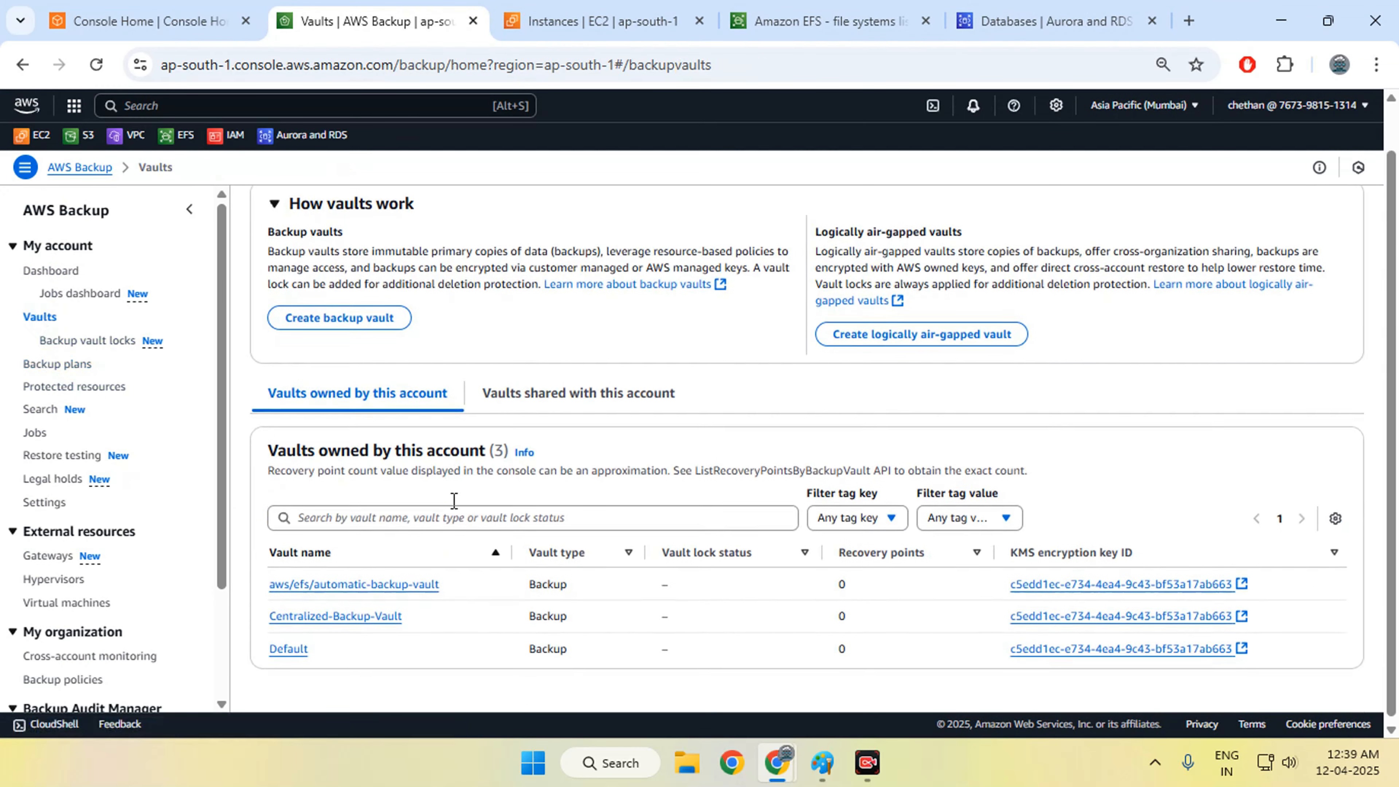
left_click_drag(449, 592, 267, 595)
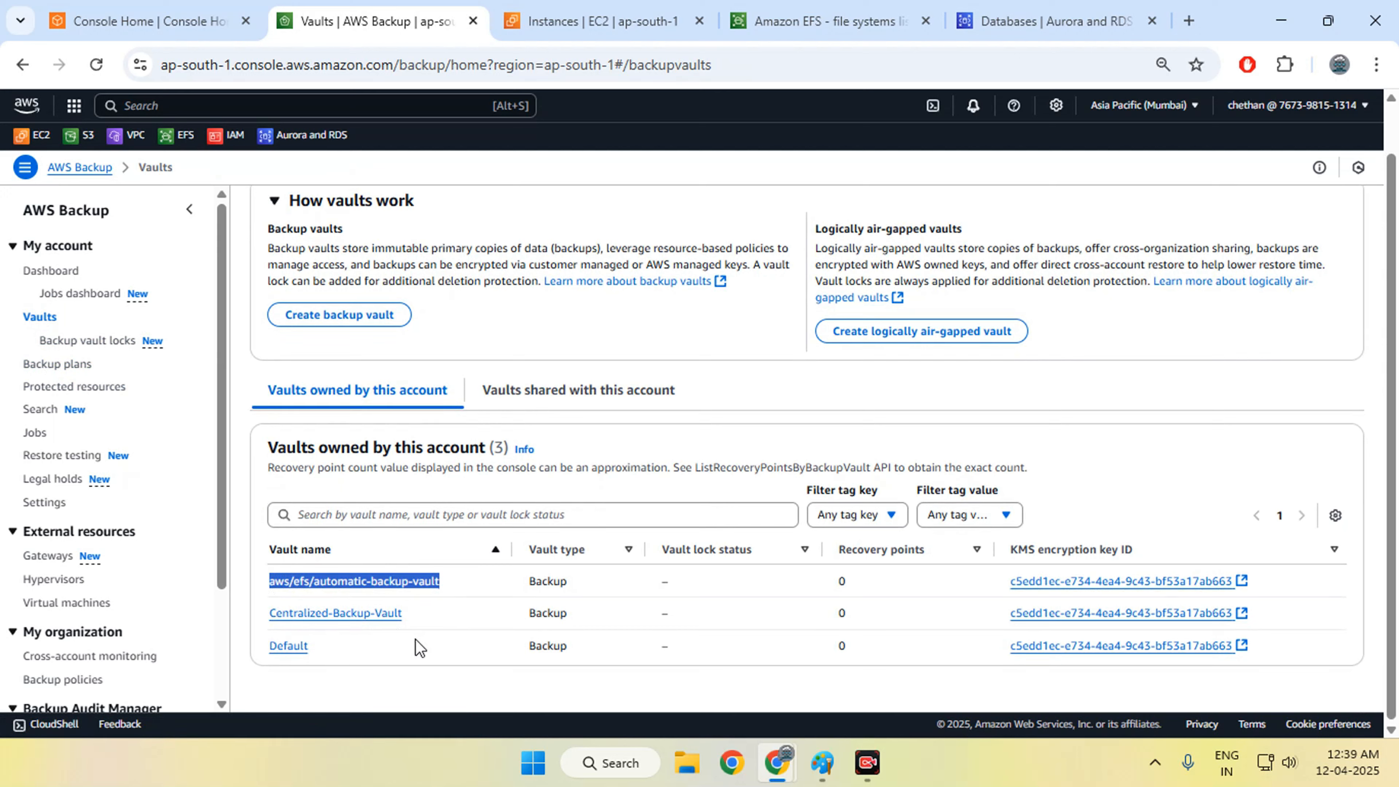
left_click(871, 19)
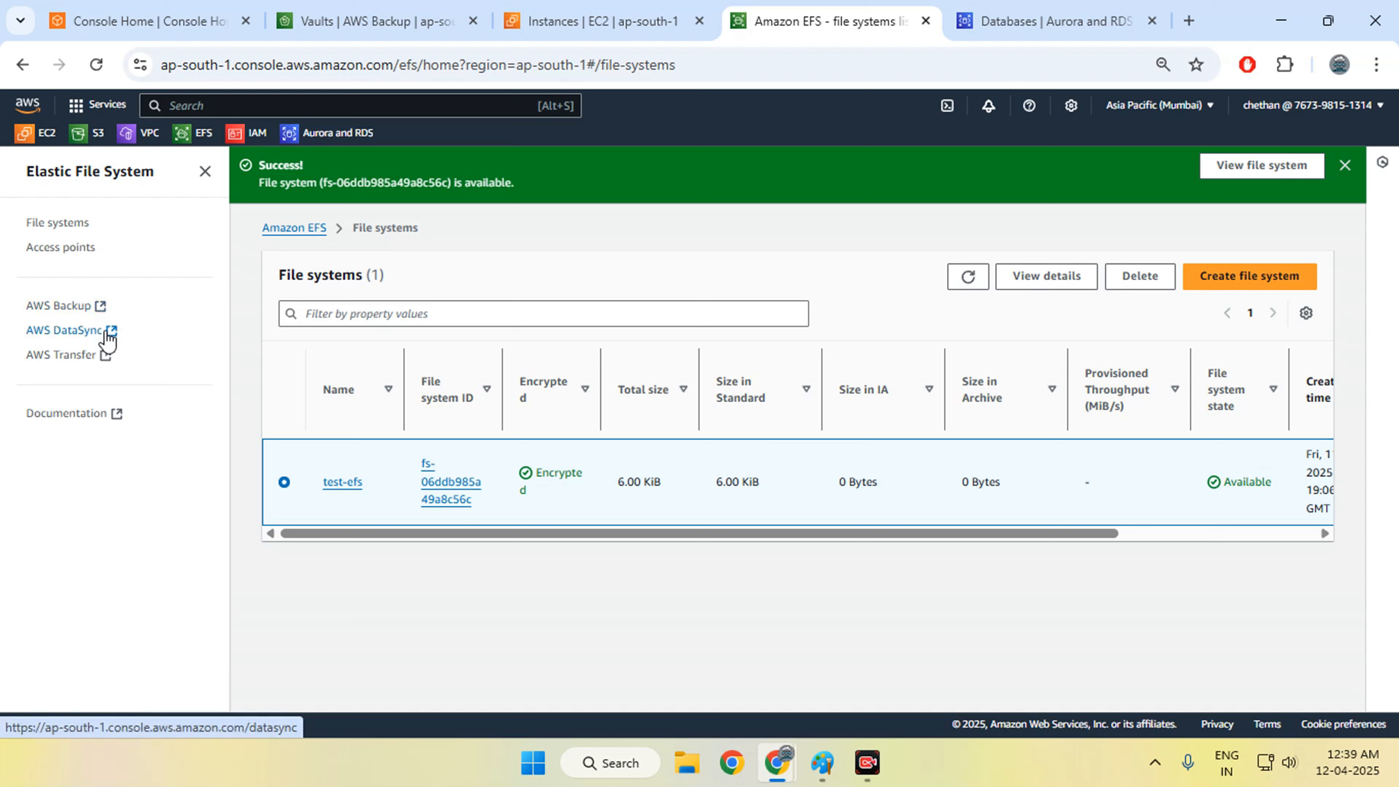
- Go back to the AWS Backup vaults, open Centralized-Backup-Vault and inspect its recovery points
left_click(364, 21)
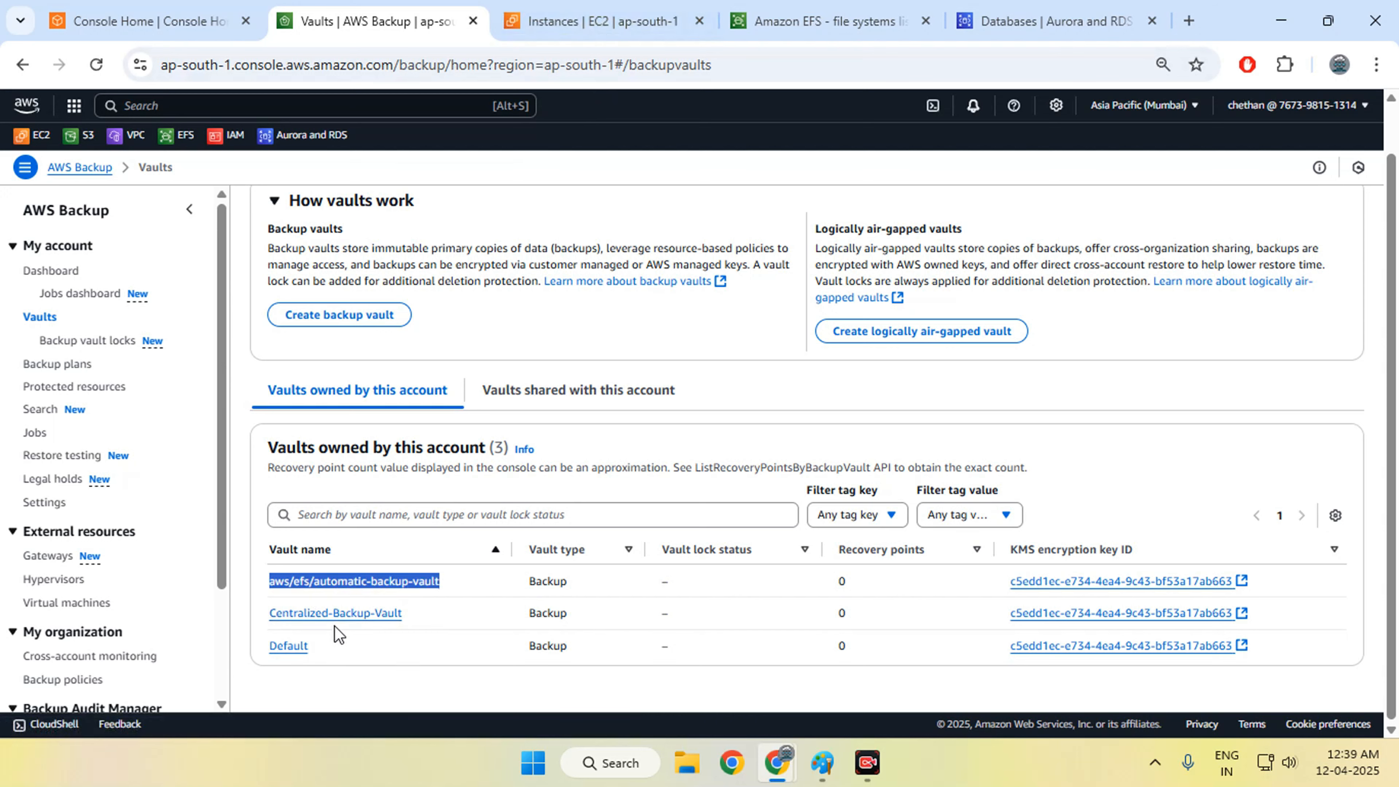
left_click(364, 614)
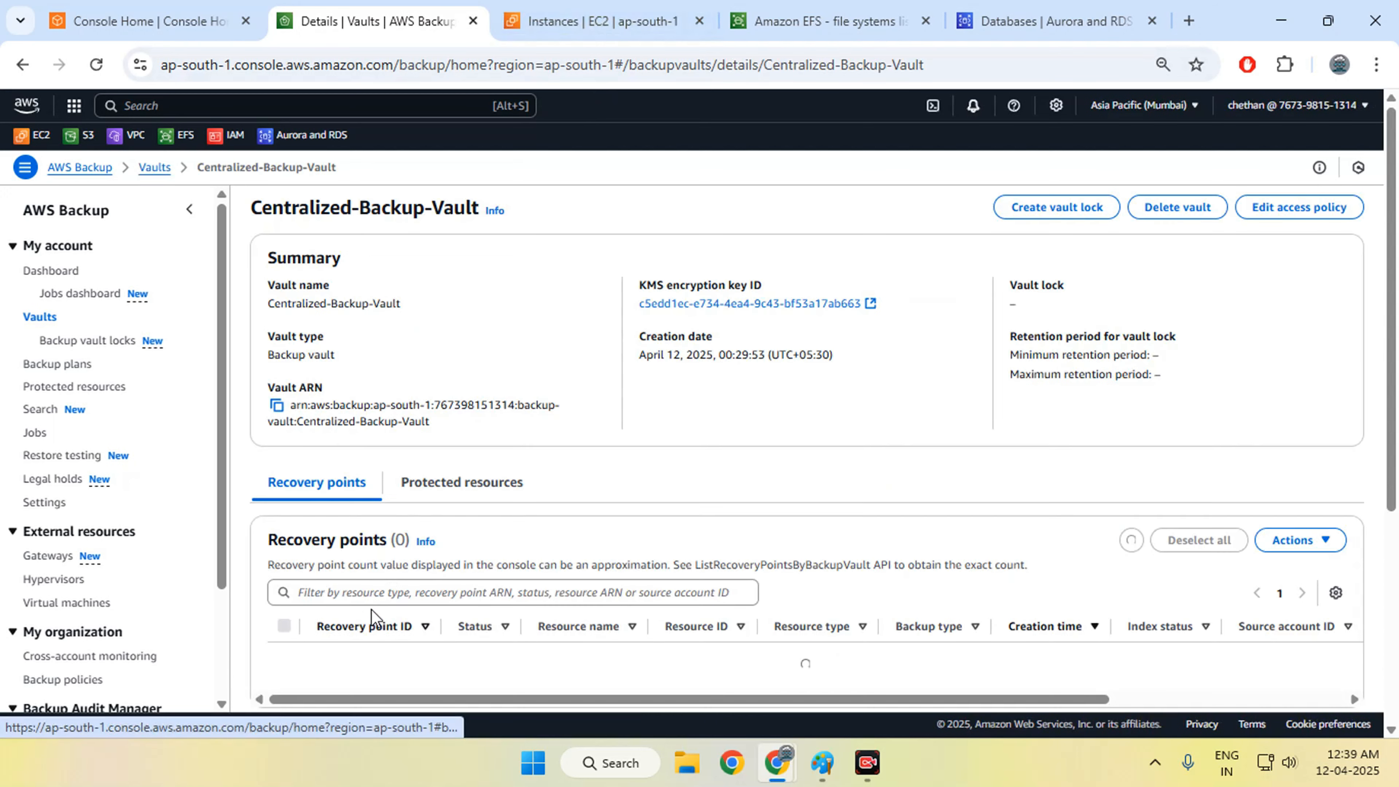
scroll(551, 485, "down", 4)
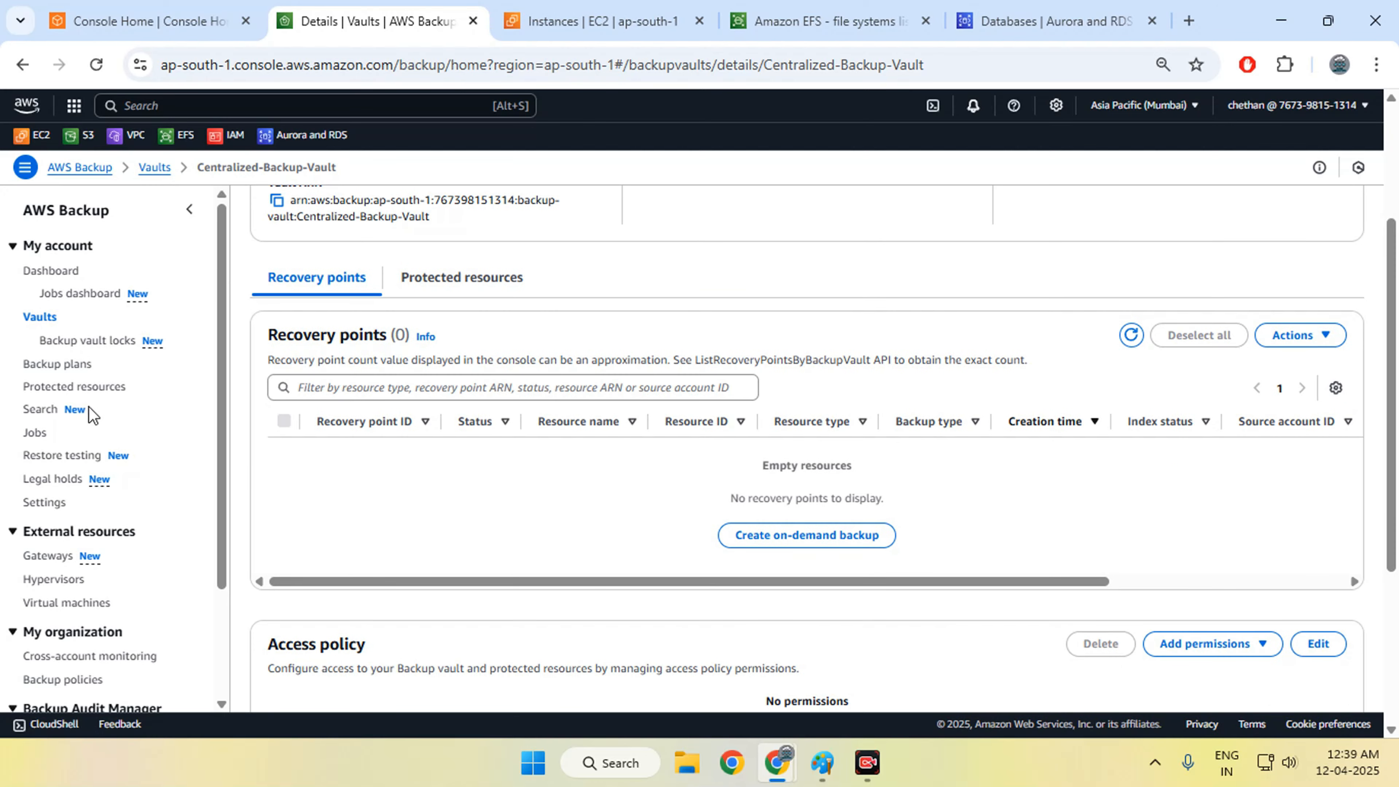
- Open the backup plans list in a new browser tab beside the vault tab and examine the aws/efs/automatic-backup-plan entry
middle_click(66, 365)
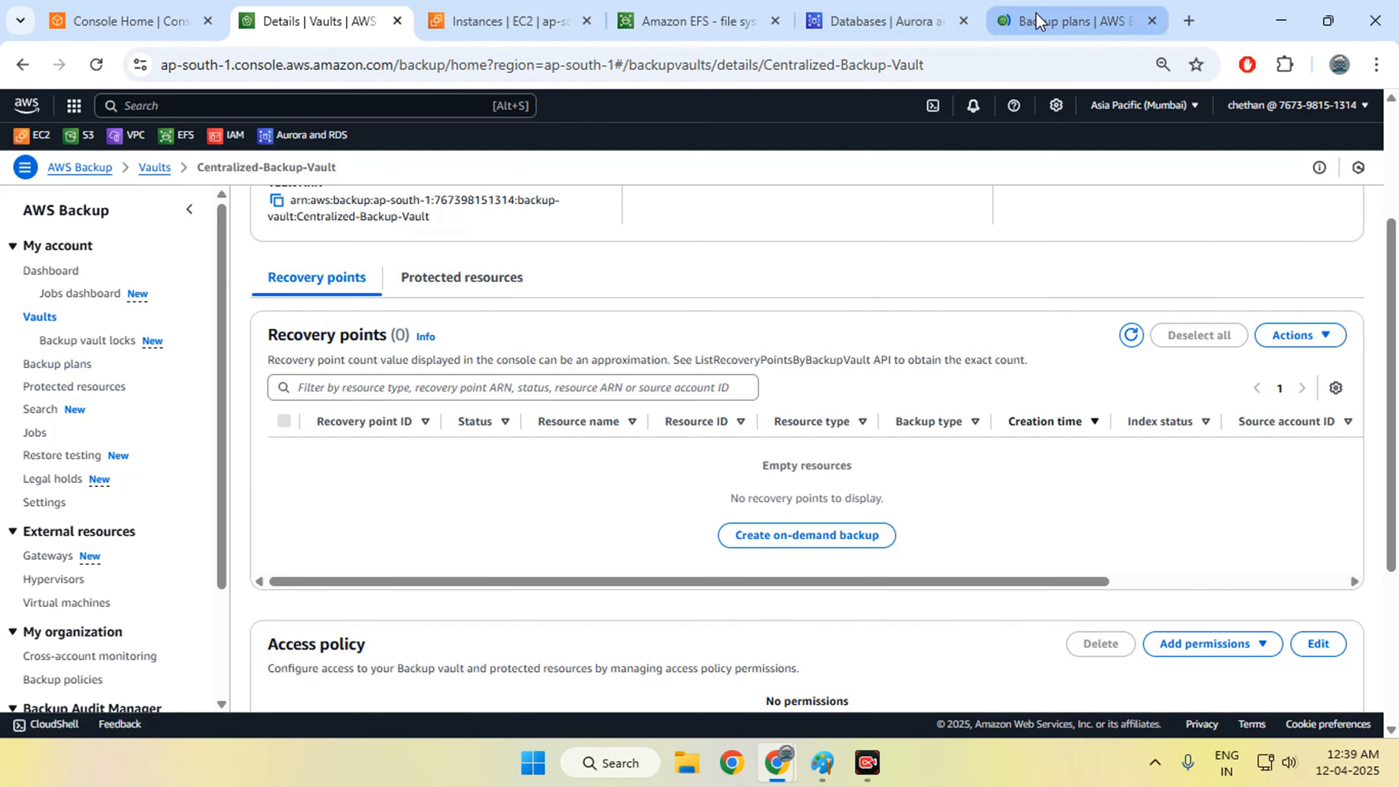
left_click_drag(1041, 20, 477, 16)
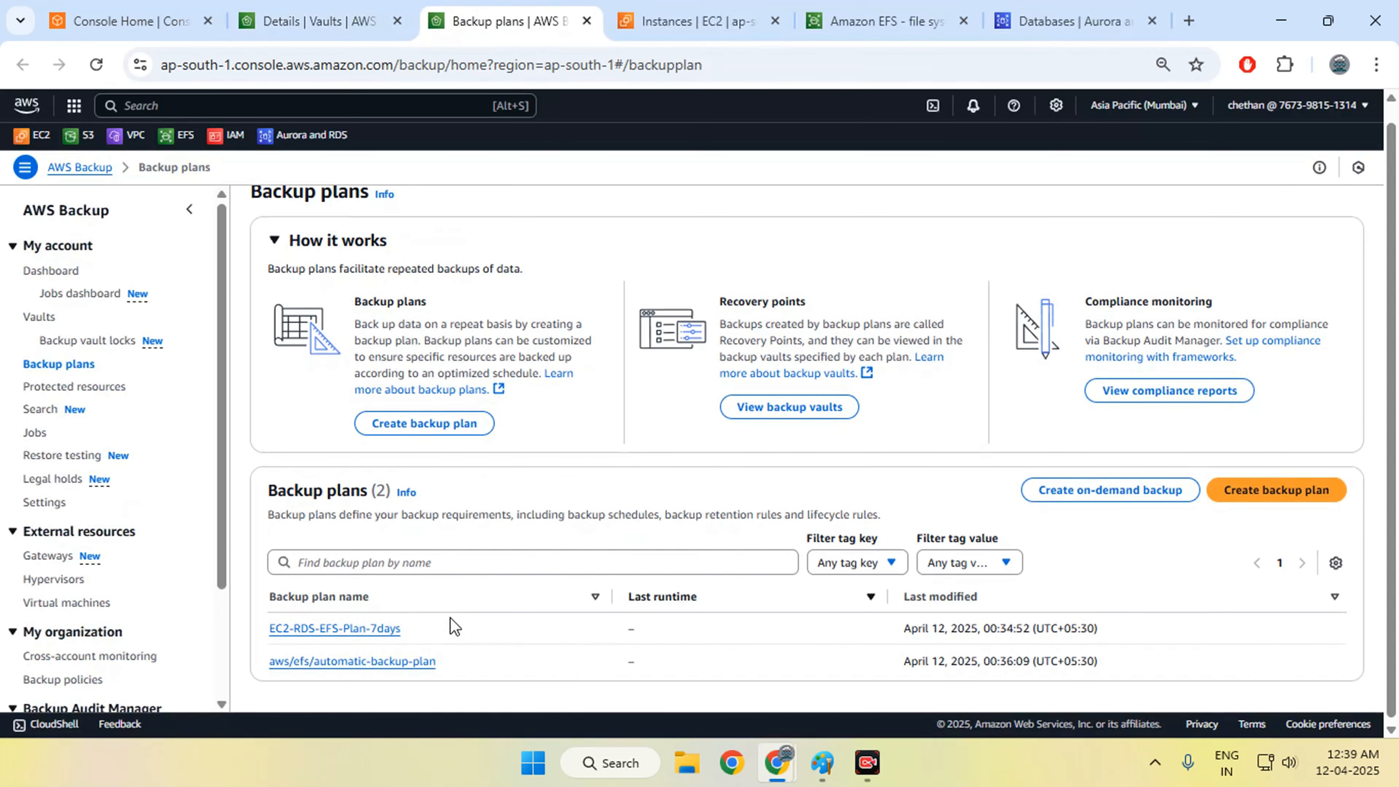
left_click(433, 663)
left_click_drag(433, 672, 272, 667)
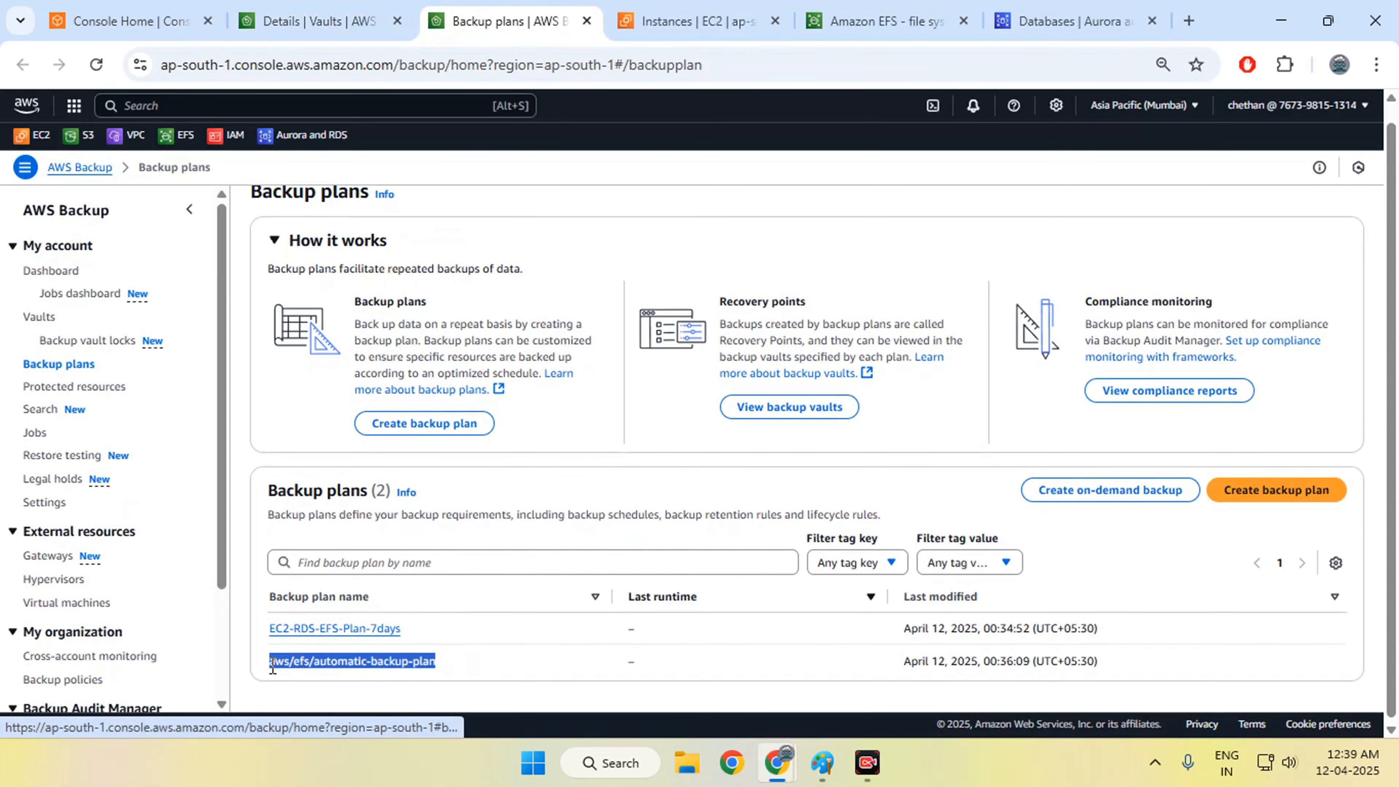
- Open the EC2-RDS-EFS-Plan-7days backup plan and look over its resource assignments and backup jobs
left_click(469, 629)
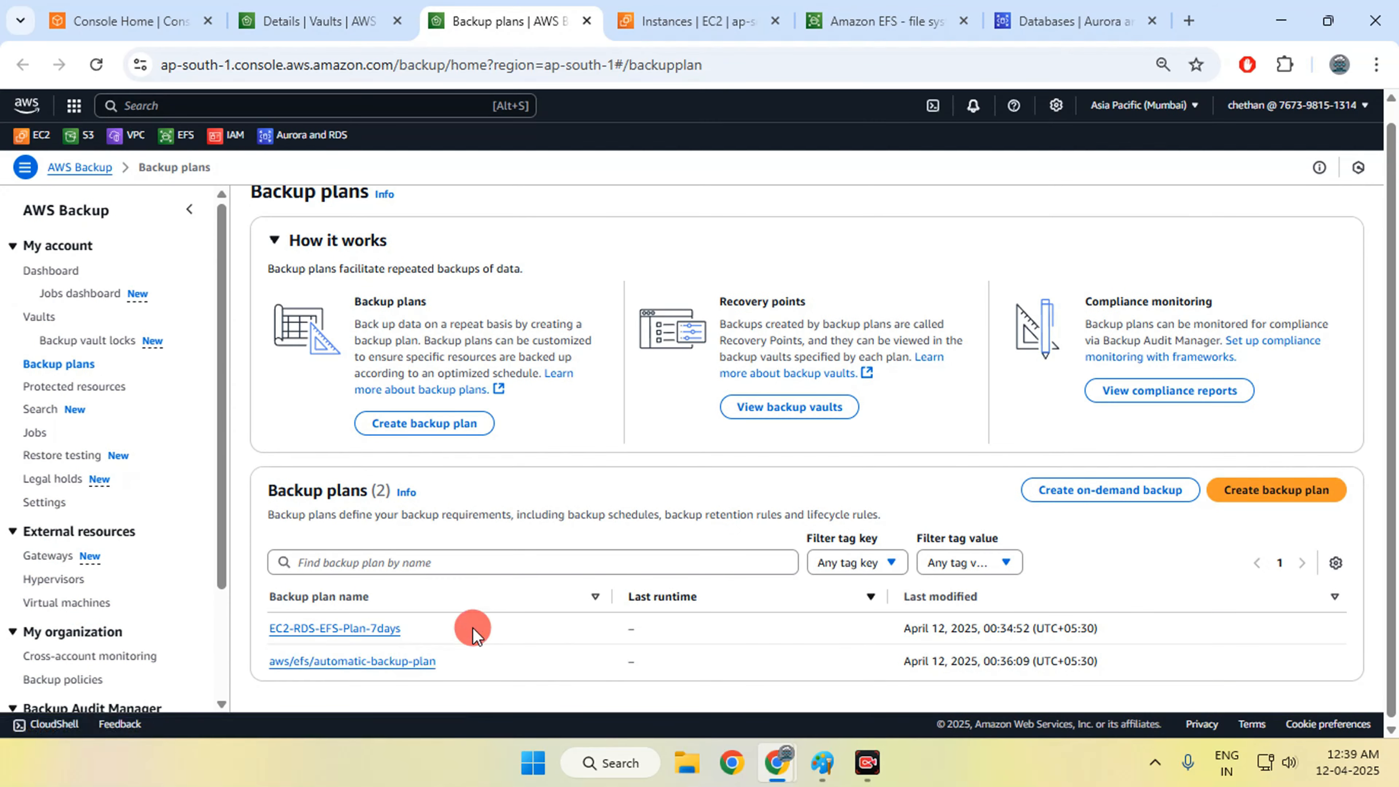
left_click(343, 629)
scroll(456, 581, "down", 6)
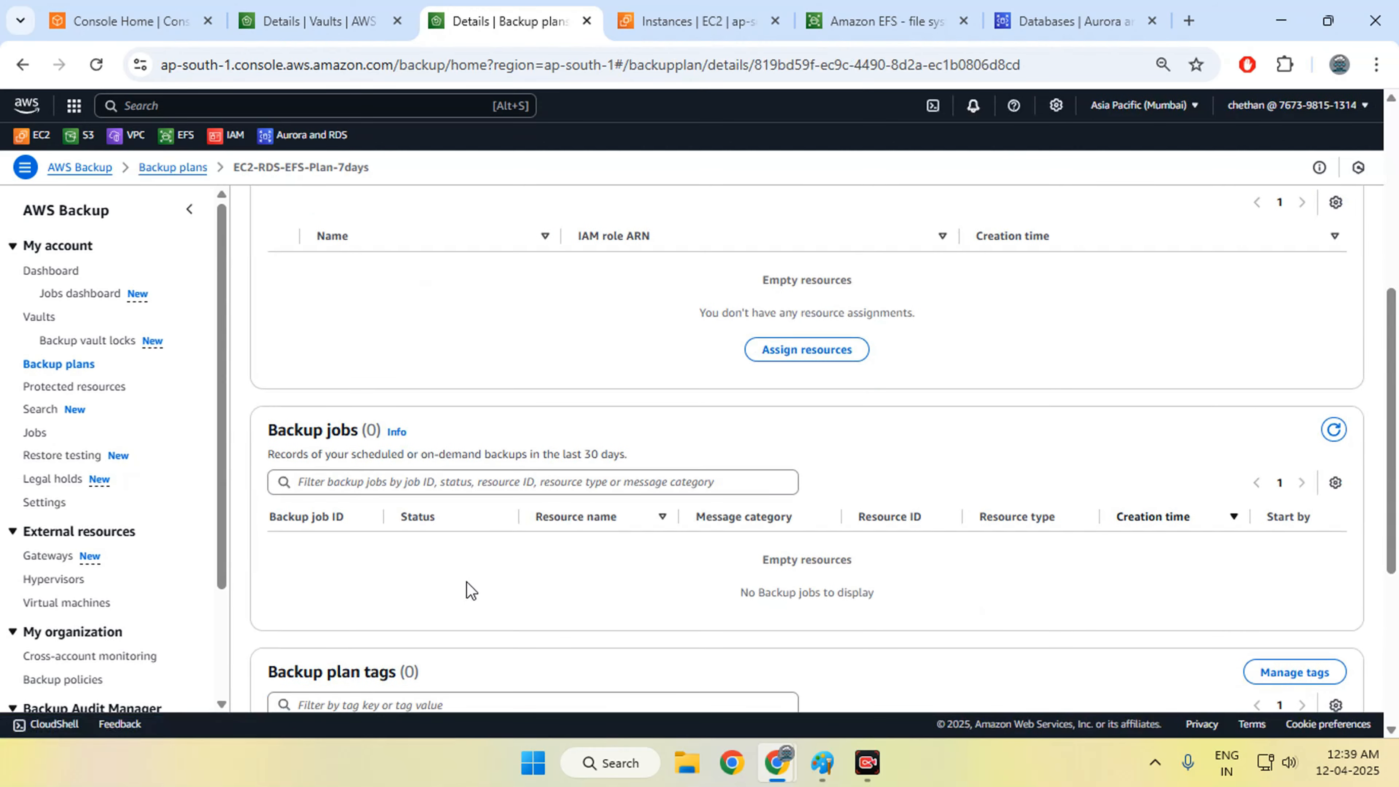
- Open EC2-RDS-EFS-Rule-7days in its own browser tab and review its frequency, backup window, vault and retention period
scroll(470, 590, "up", 5)
scroll(469, 590, "up", 2)
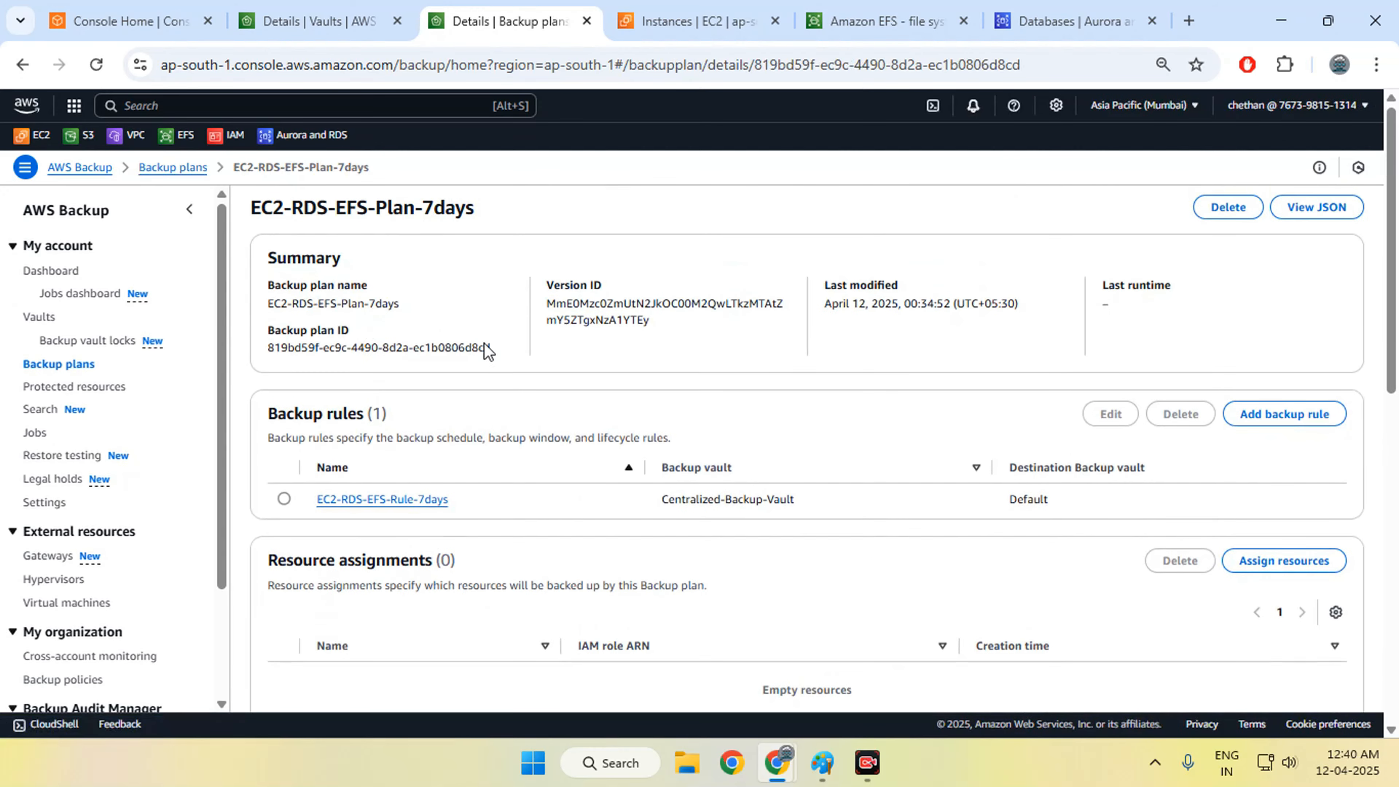
left_click(382, 499)
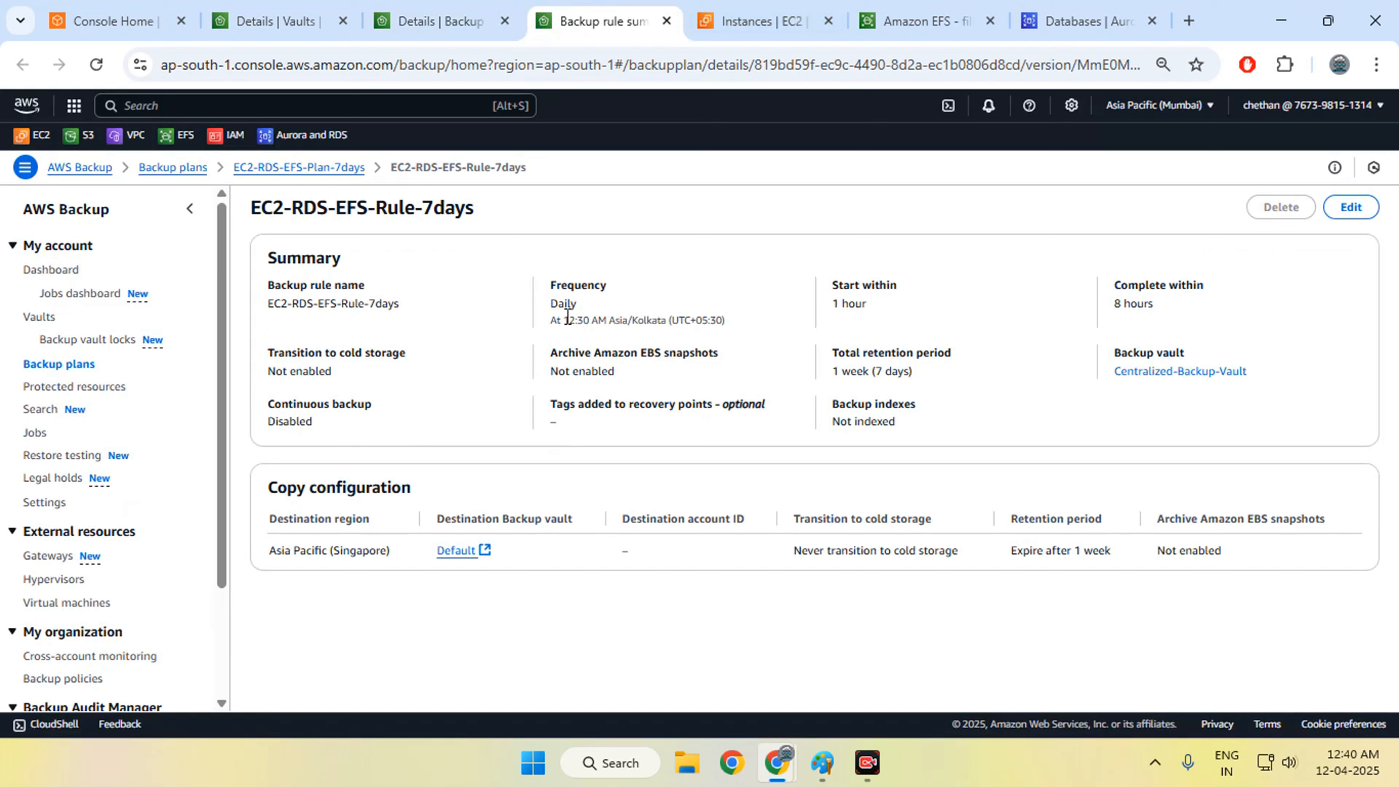
left_click_drag(568, 319, 580, 312)
left_click_drag(829, 304, 924, 311)
left_click_drag(1104, 303, 1162, 311)
left_click_drag(1250, 372, 1103, 372)
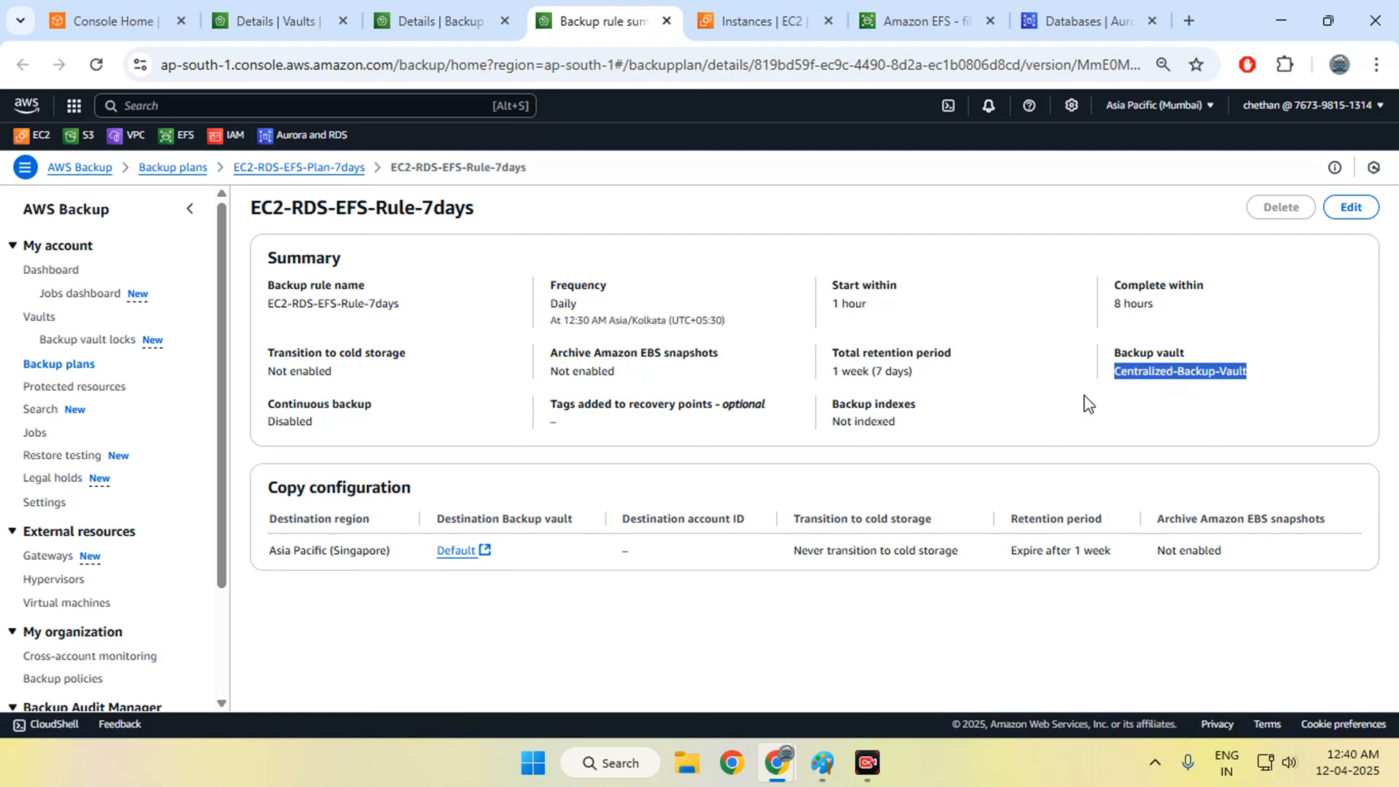
left_click_drag(937, 372, 833, 370)
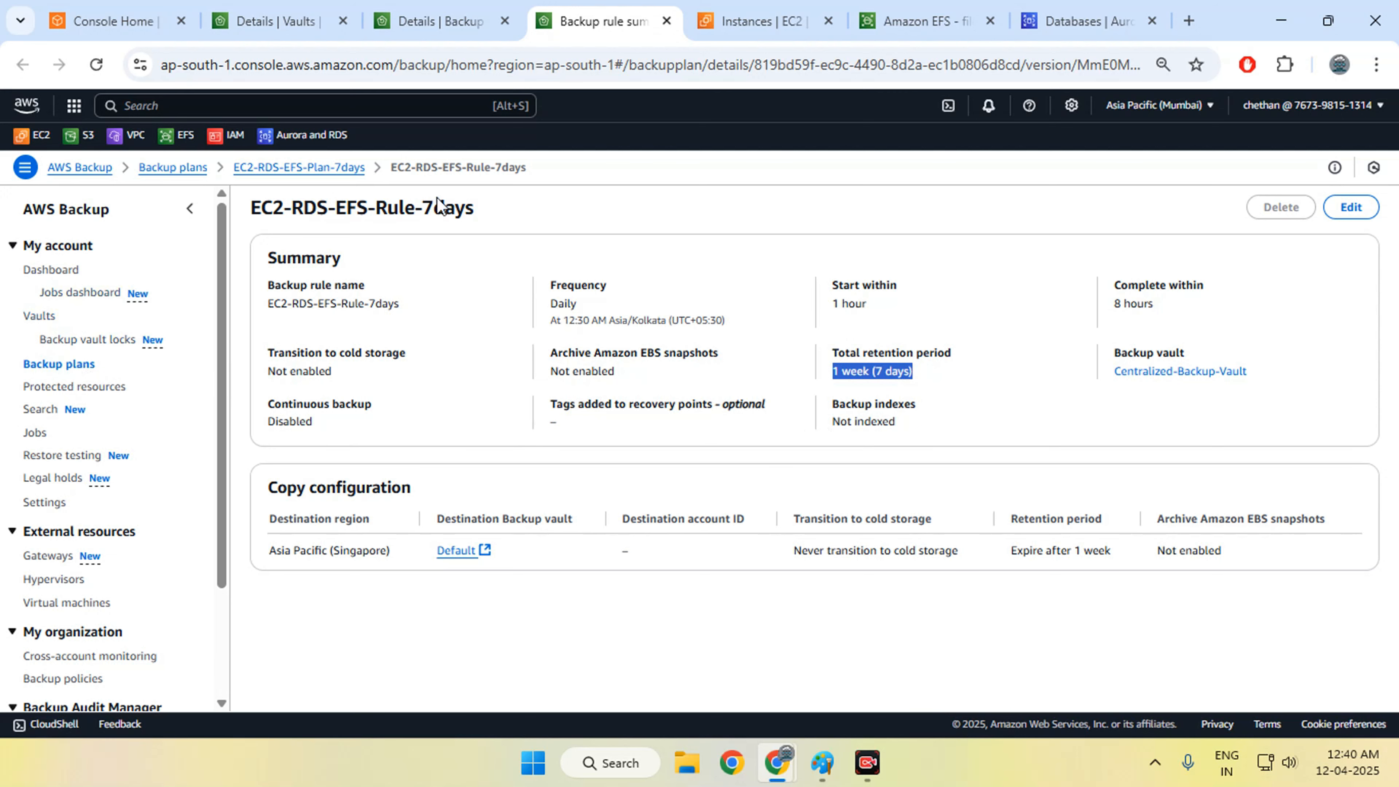
- Return to Centralized-Backup-Vault, reload its page and look over the summary, recovery points and access policy
left_click(278, 23)
scroll(650, 391, "up", 3)
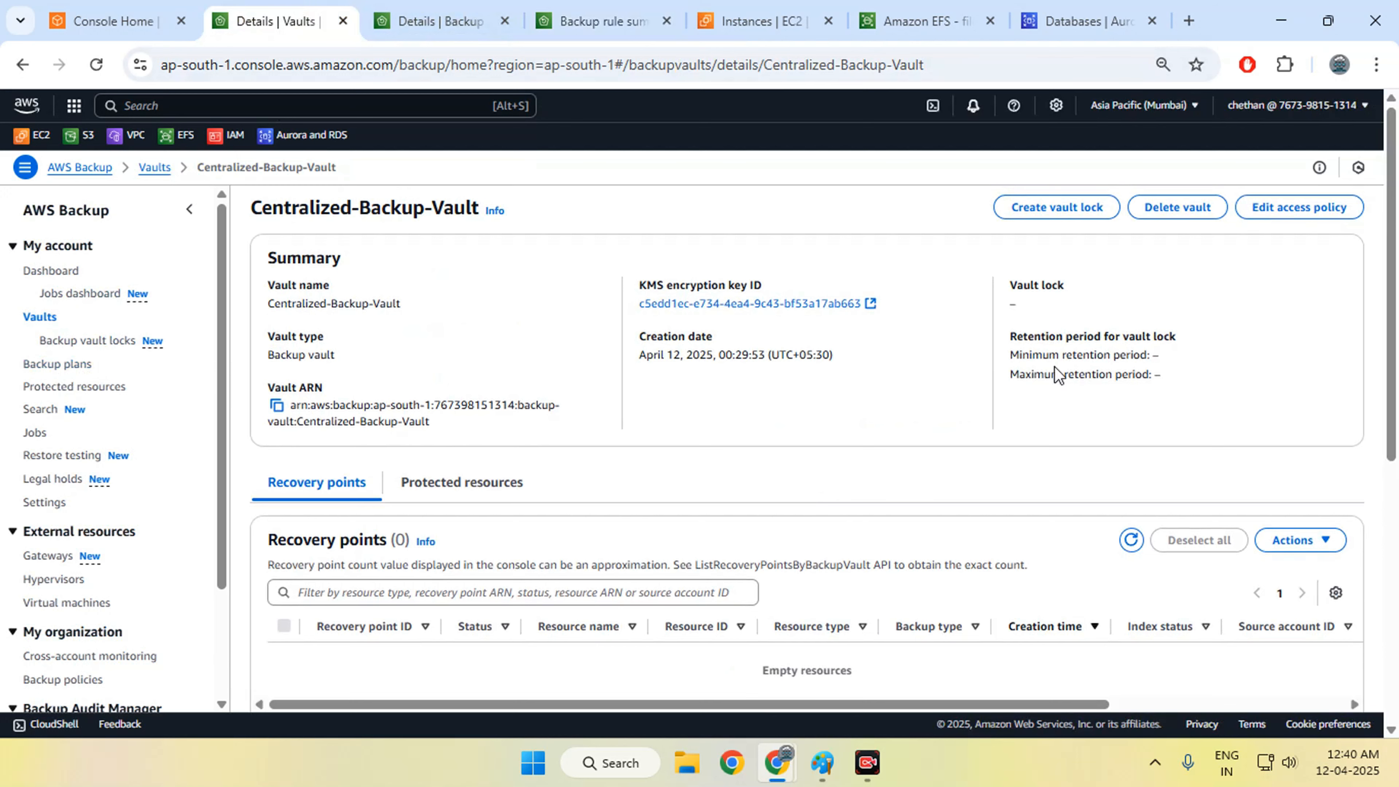
left_click(95, 65)
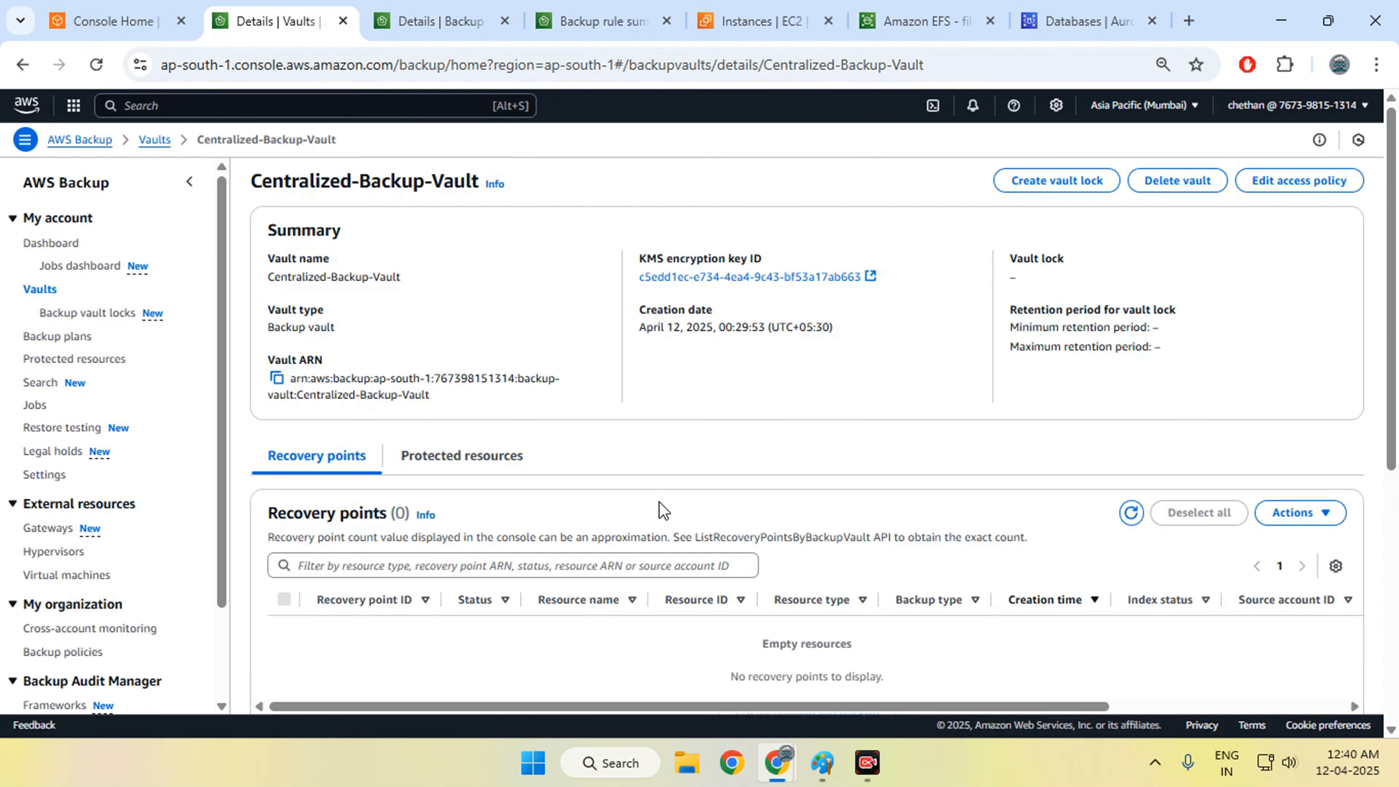
scroll(655, 513, "down", 6)
scroll(606, 516, "up", 3)
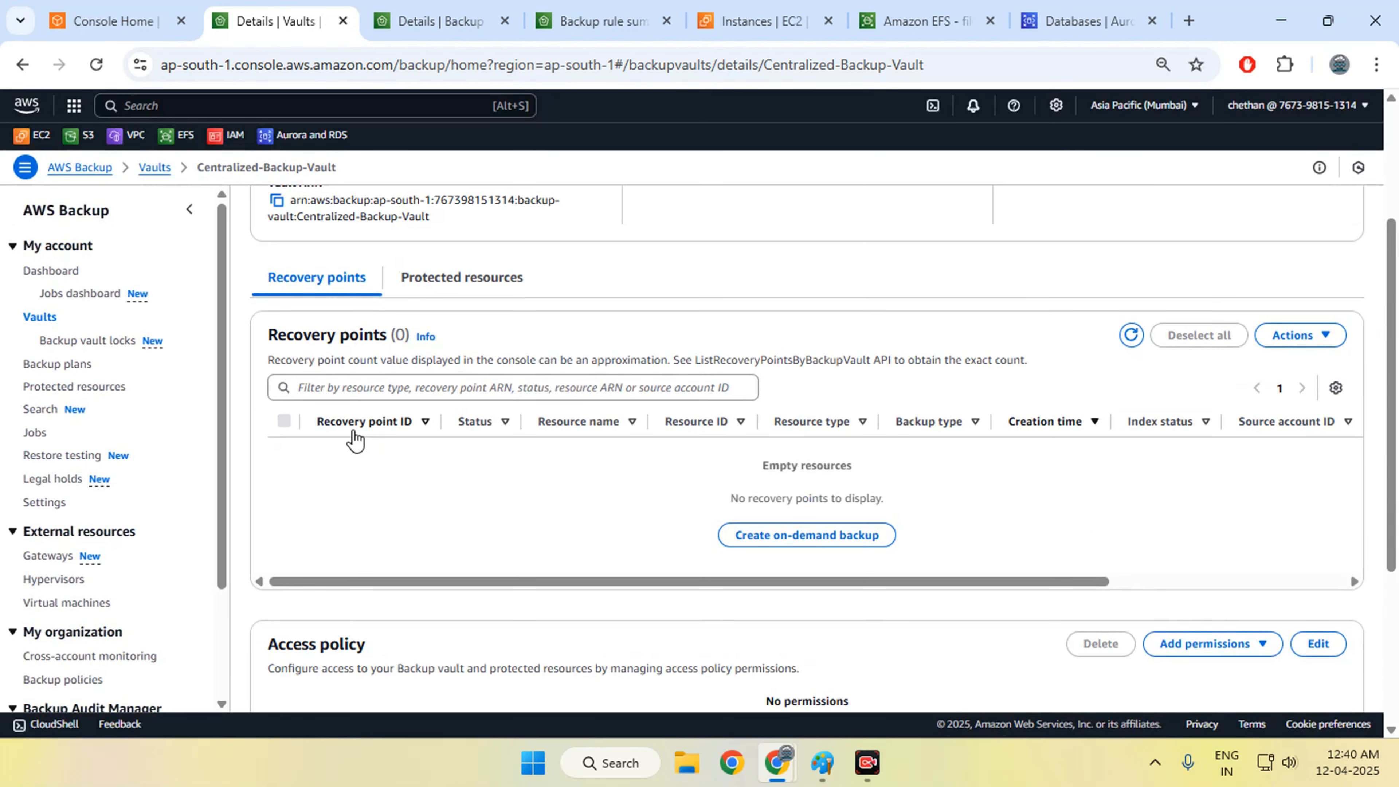
scroll(588, 447, "down", 3)
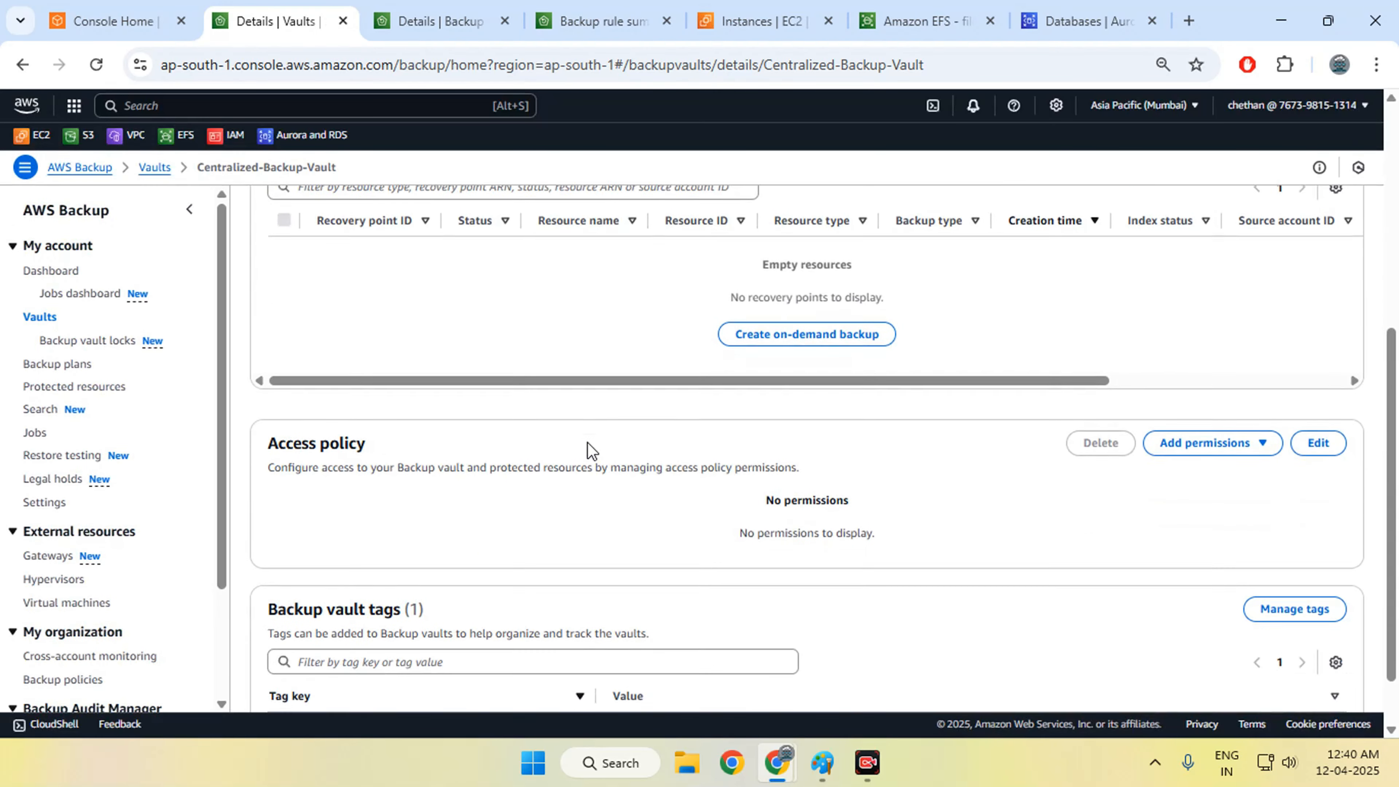
scroll(447, 519, "up", 5)
scroll(459, 557, "up", 2)
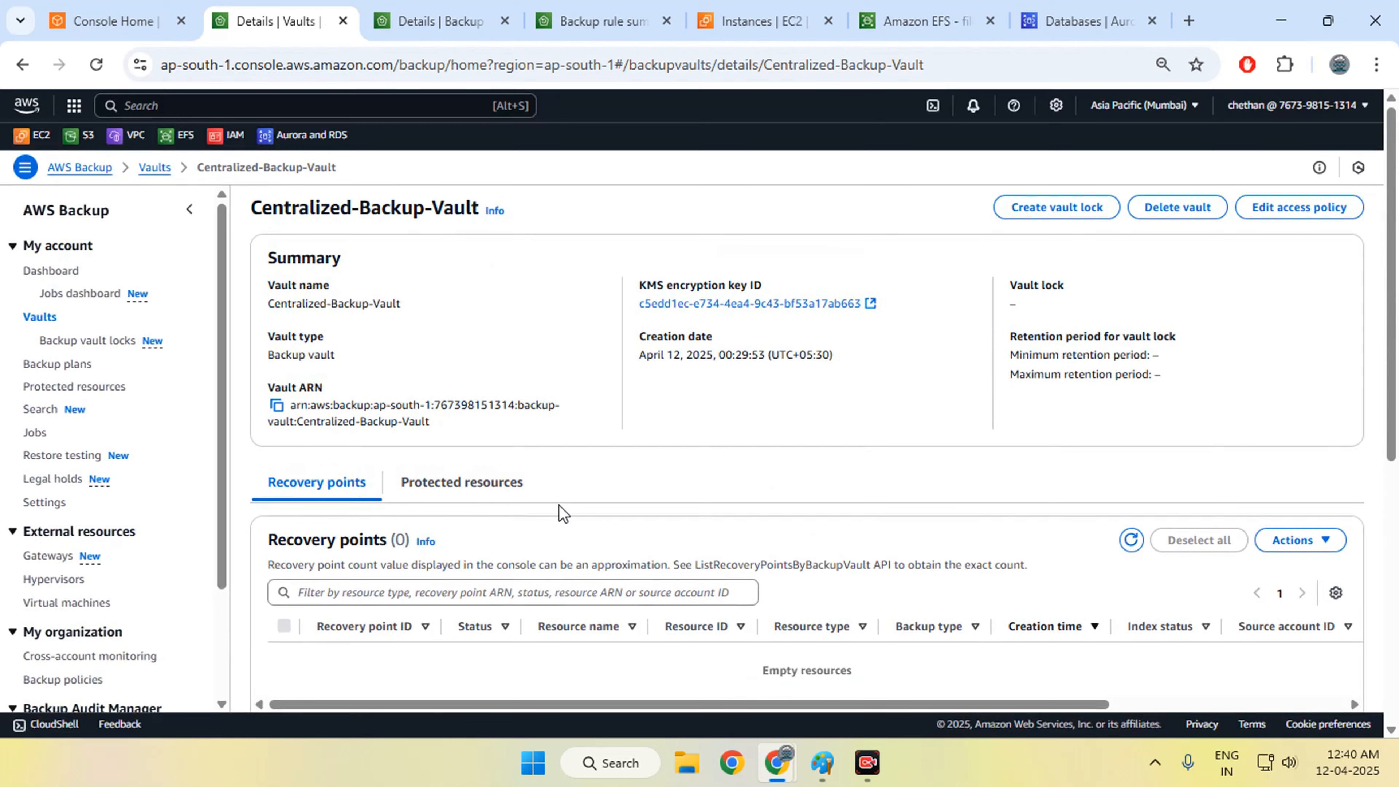
scroll(609, 513, "down", 3)
scroll(606, 509, "up", 1)
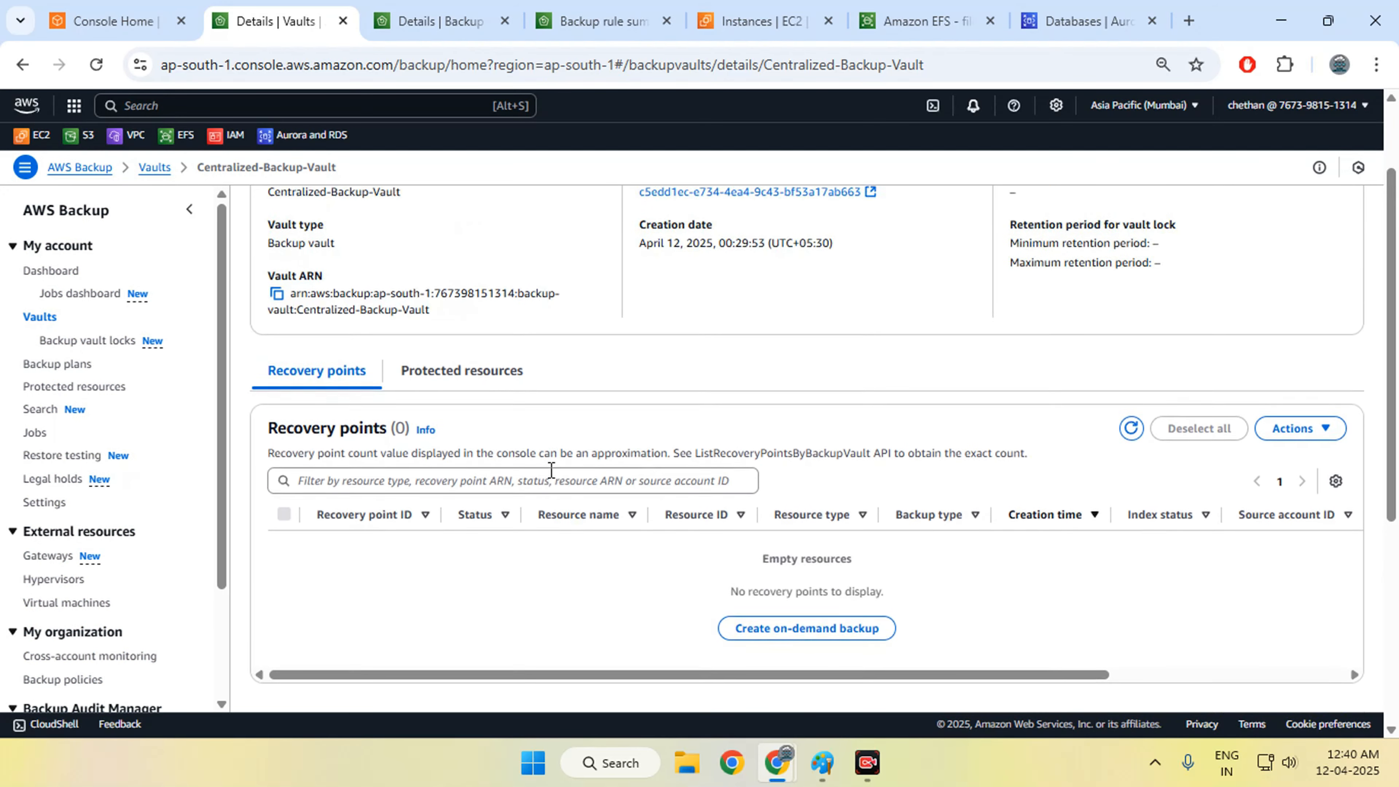
- Inspect the protected resources of Centralized-Backup-Vault
left_click(458, 383)
scroll(517, 474, "down", 3)
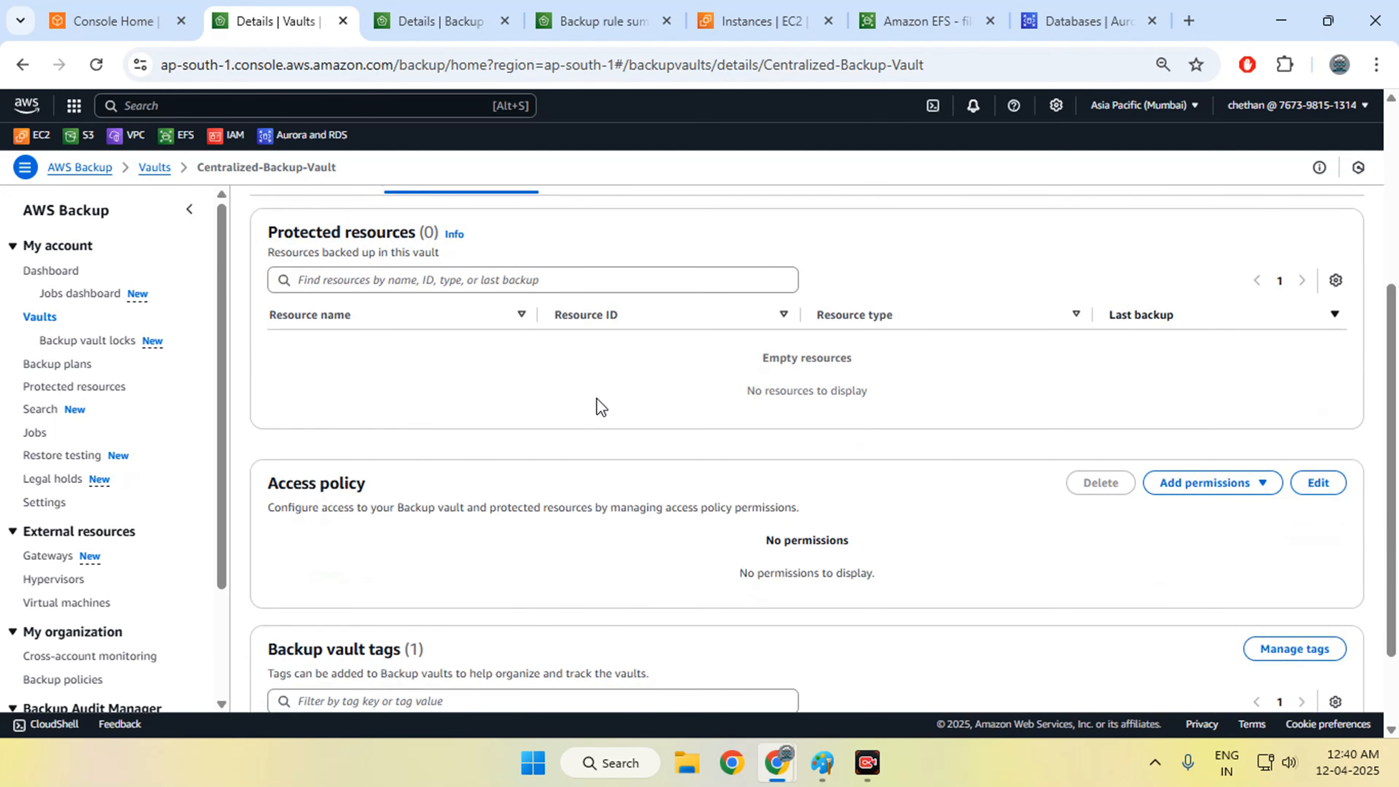
scroll(568, 406, "up", 5)
- Go back to the EC2-RDS-EFS-Plan-7days tab and review its backup rules and resource assignments
left_click(419, 22)
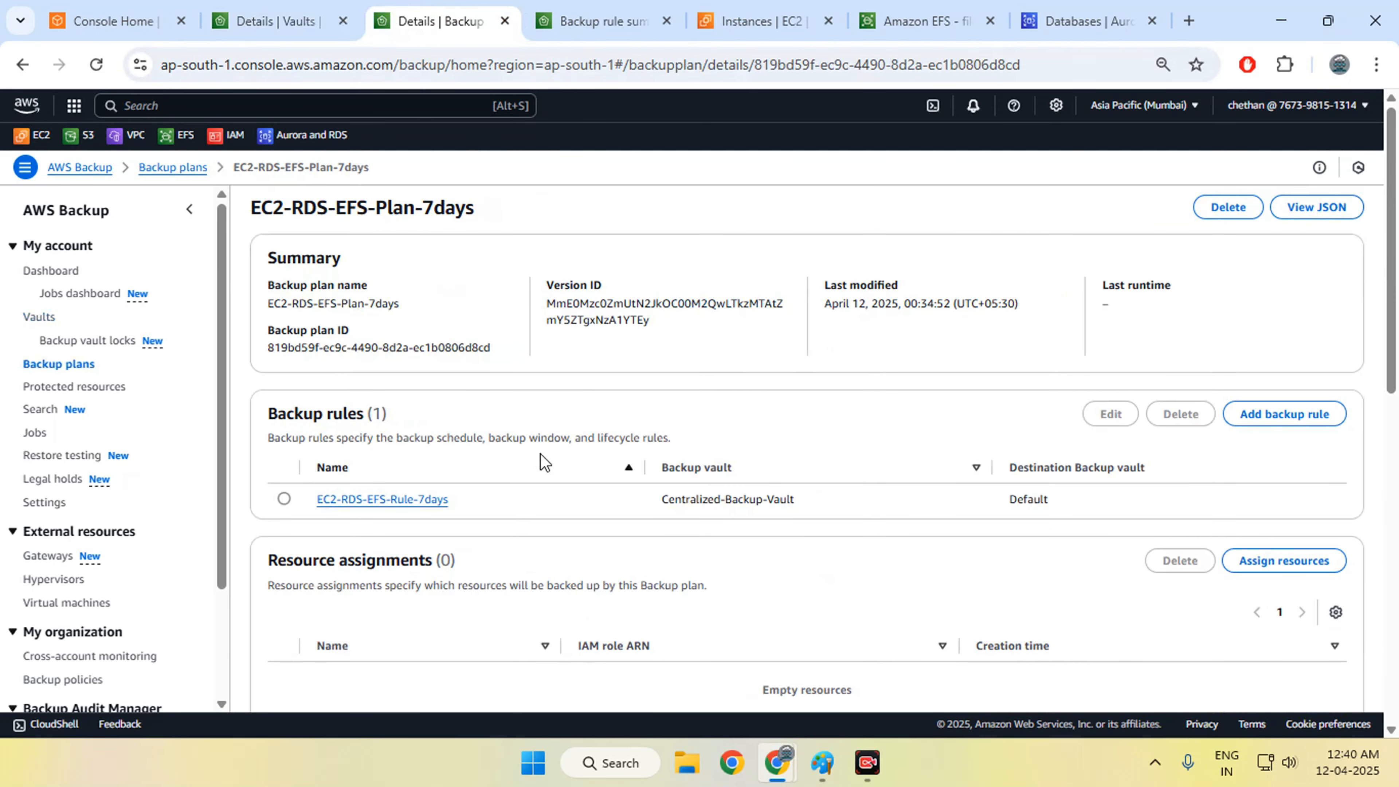
scroll(557, 461, "down", 3)
scroll(468, 441, "down", 2)
scroll(353, 397, "up", 1)
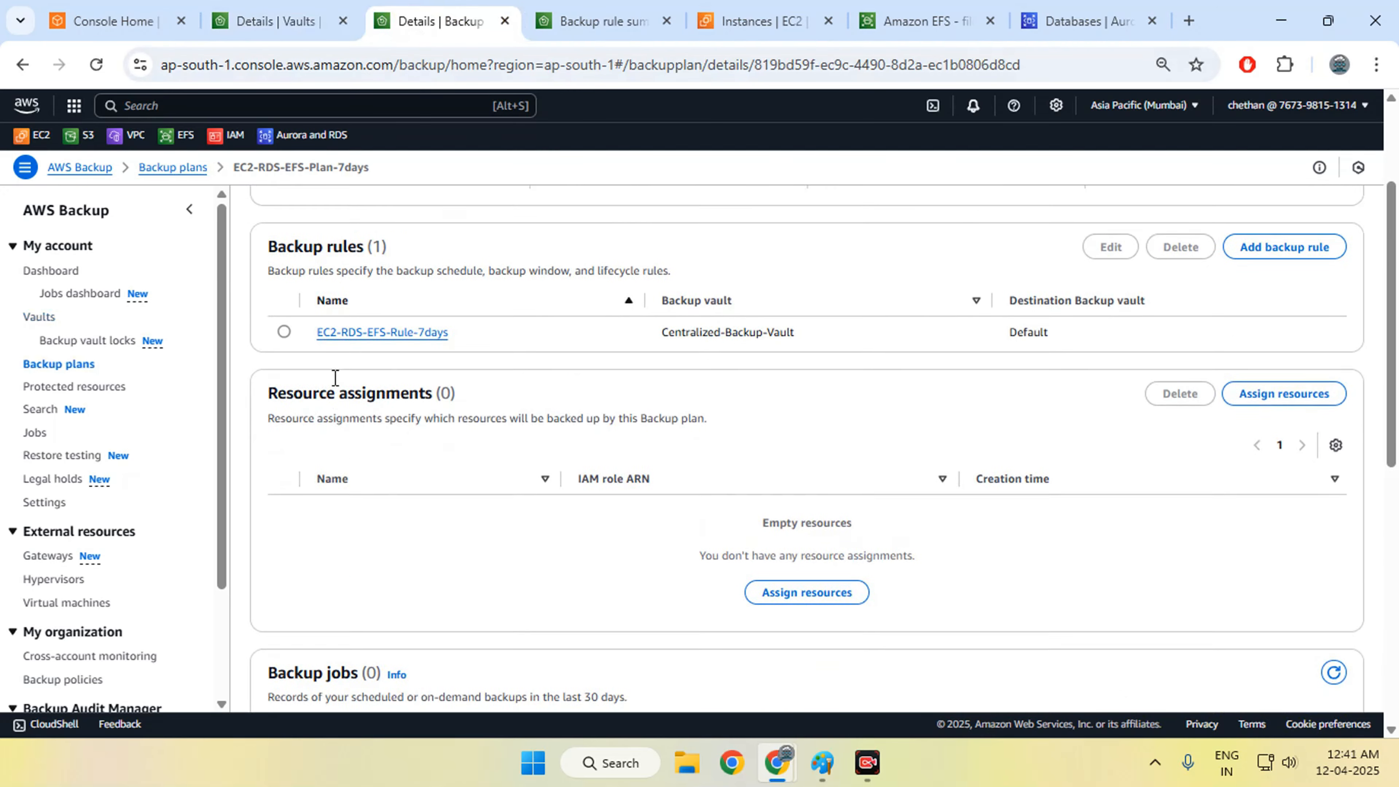
scroll(335, 378, "up", 3)
- Reopen EC2-RDS-EFS-Plan-7days from the backup plans list and examine its resource assignments section
left_click(58, 364)
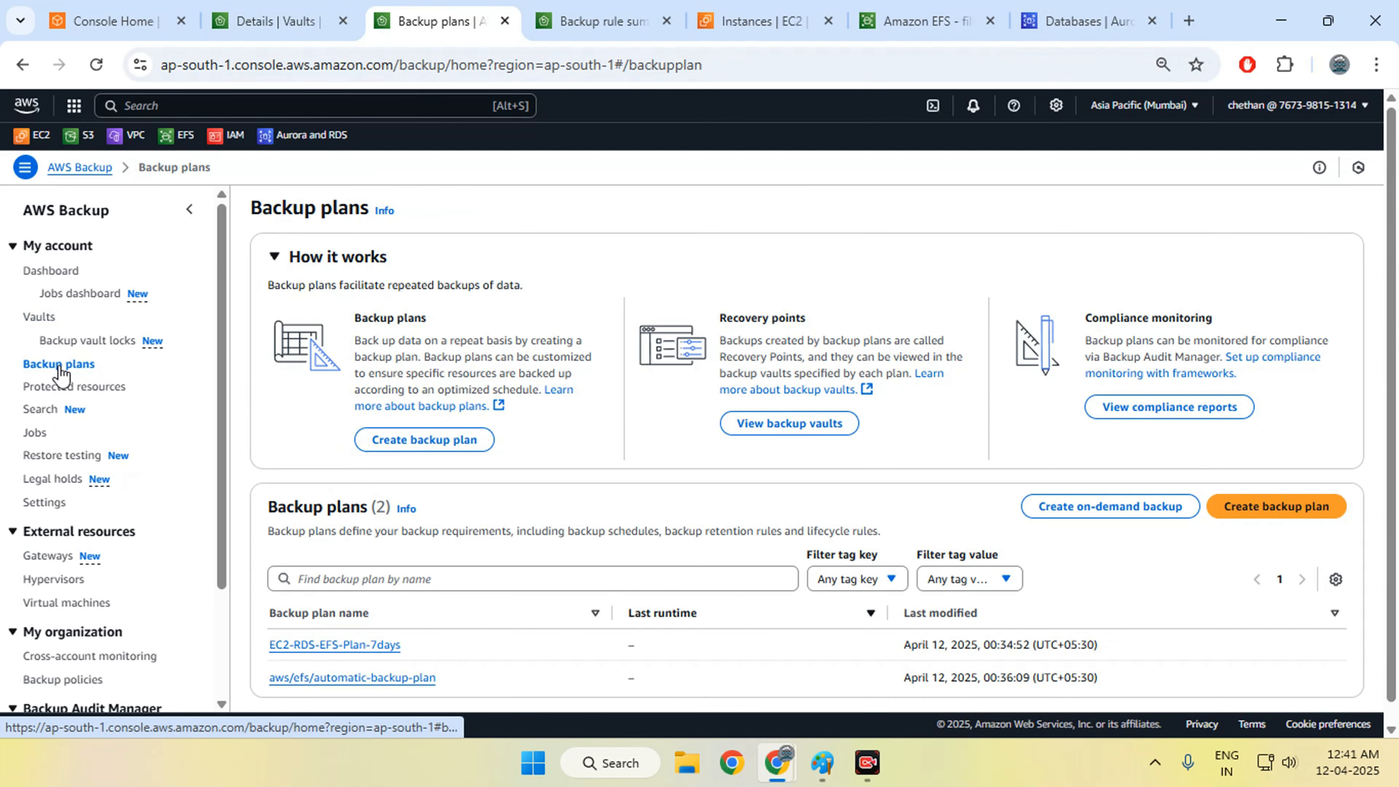
left_click(353, 628)
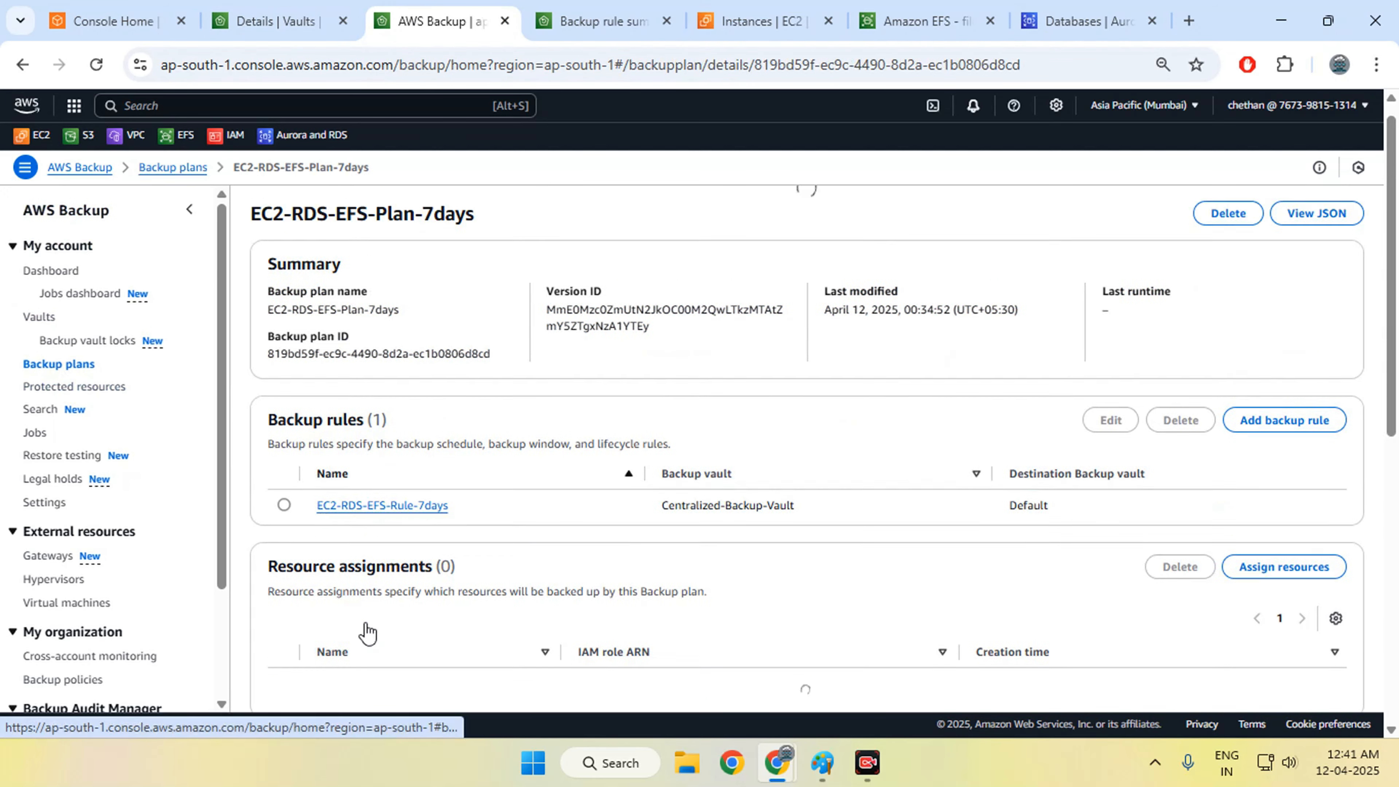
scroll(359, 438, "down", 2)
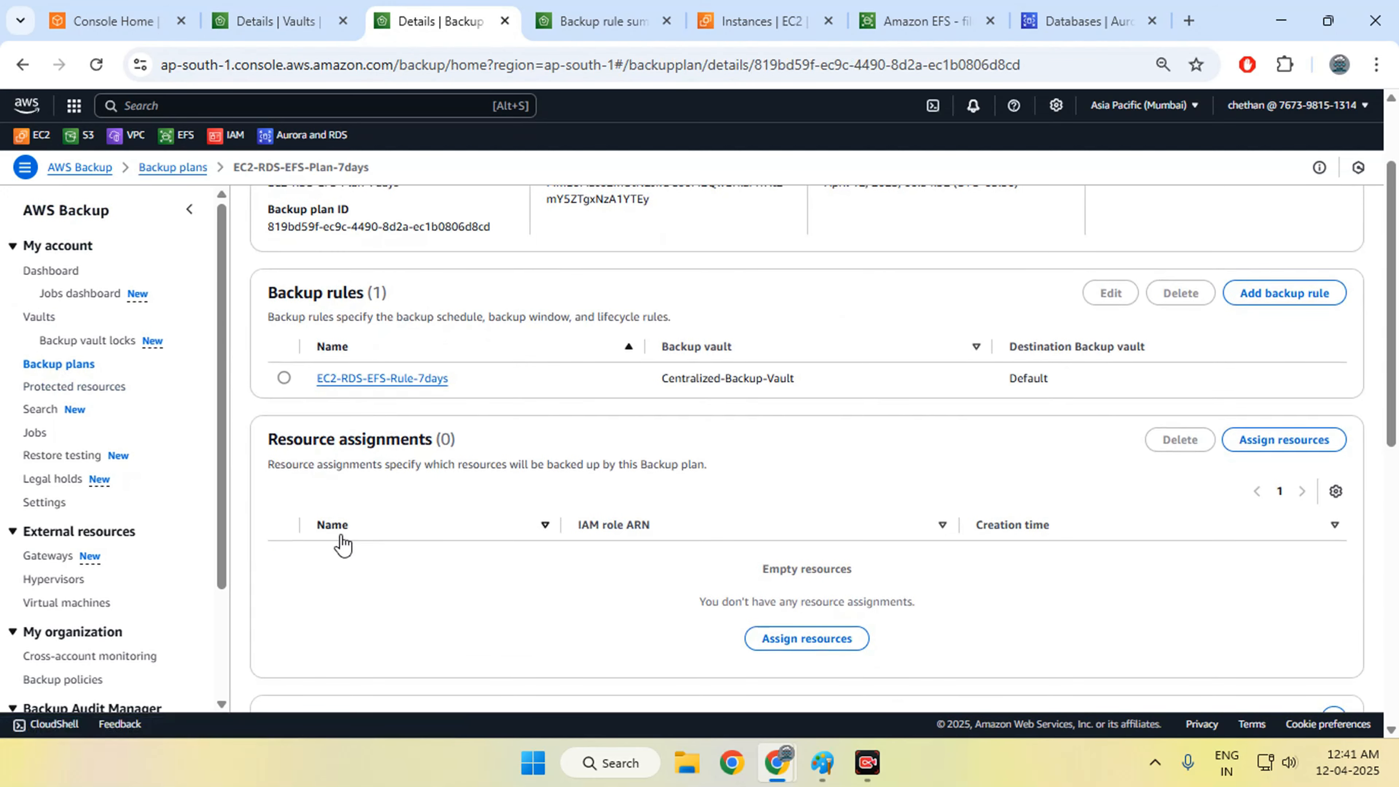
left_click_drag(263, 451, 445, 441)
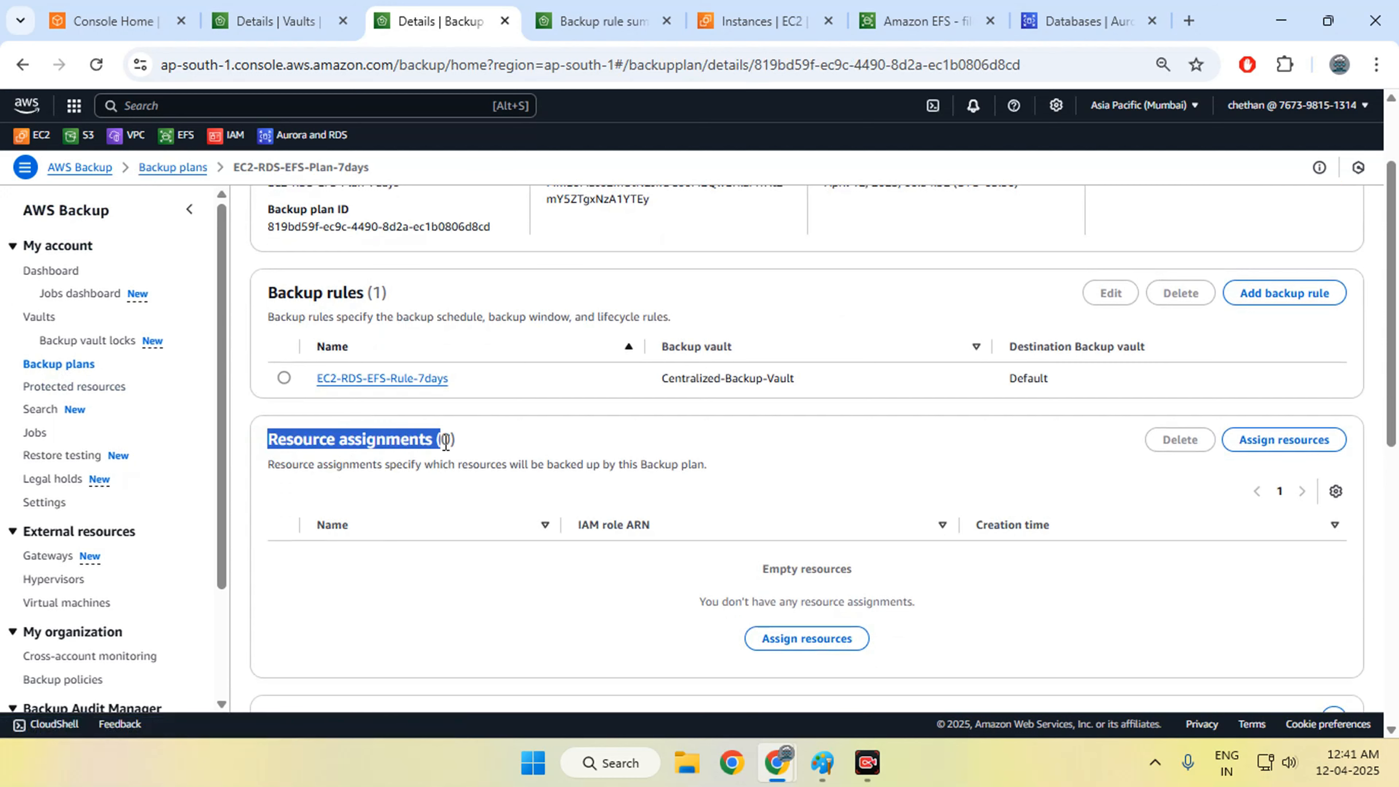
left_click(475, 459)
scroll(500, 475, "down", 3)
scroll(492, 463, "up", 2)
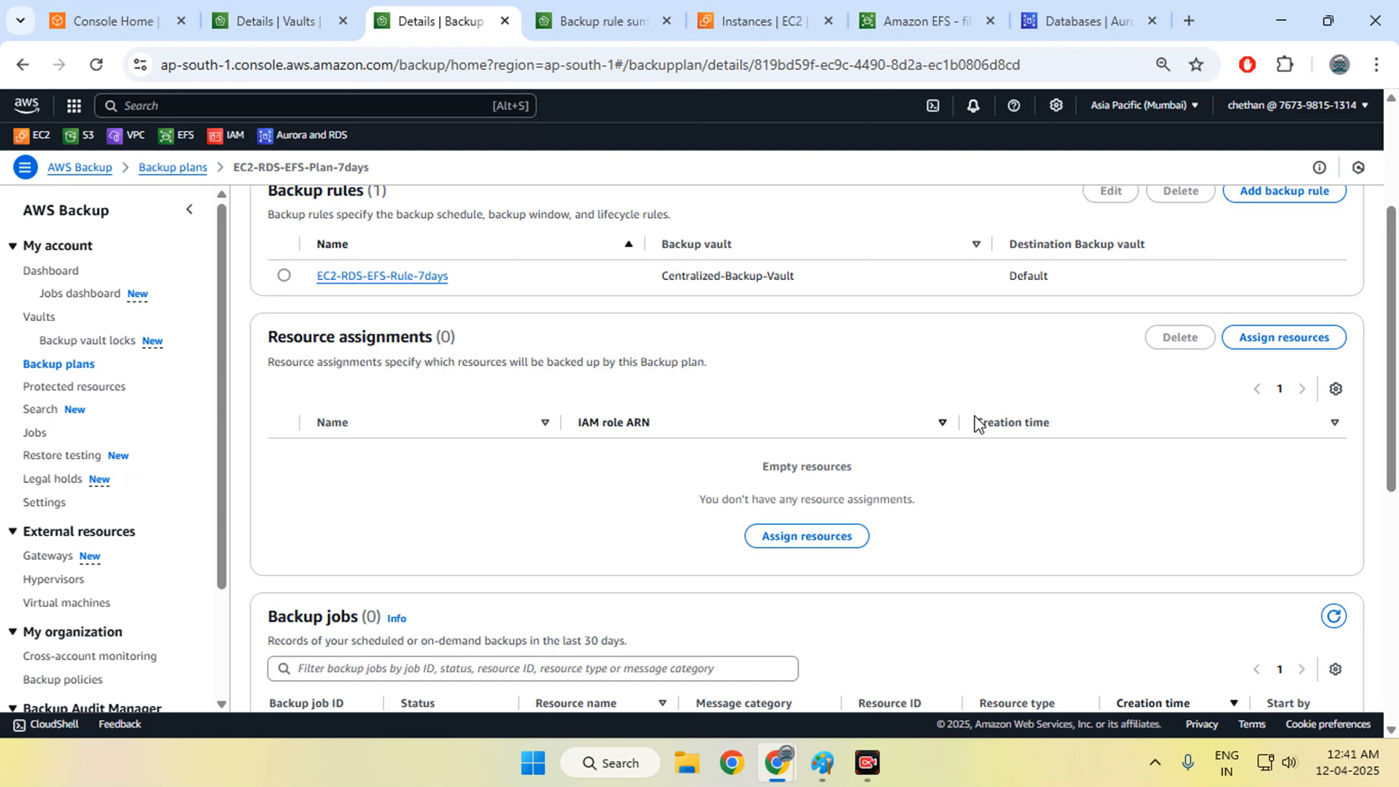
- Start a resource assignment for the plan that includes only the specific resource types EC2, EFS and RDS
left_click(1262, 338)
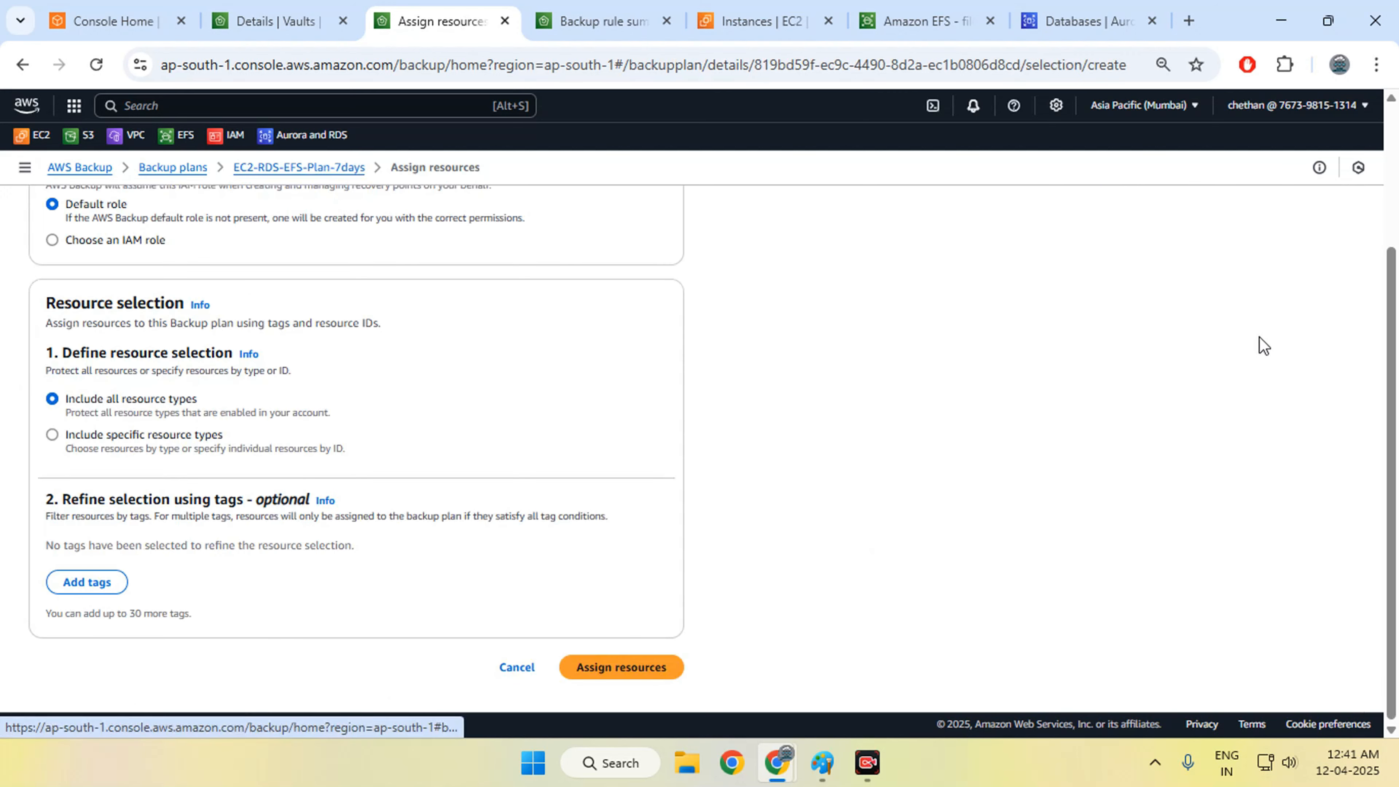
scroll(446, 488, "up", 2)
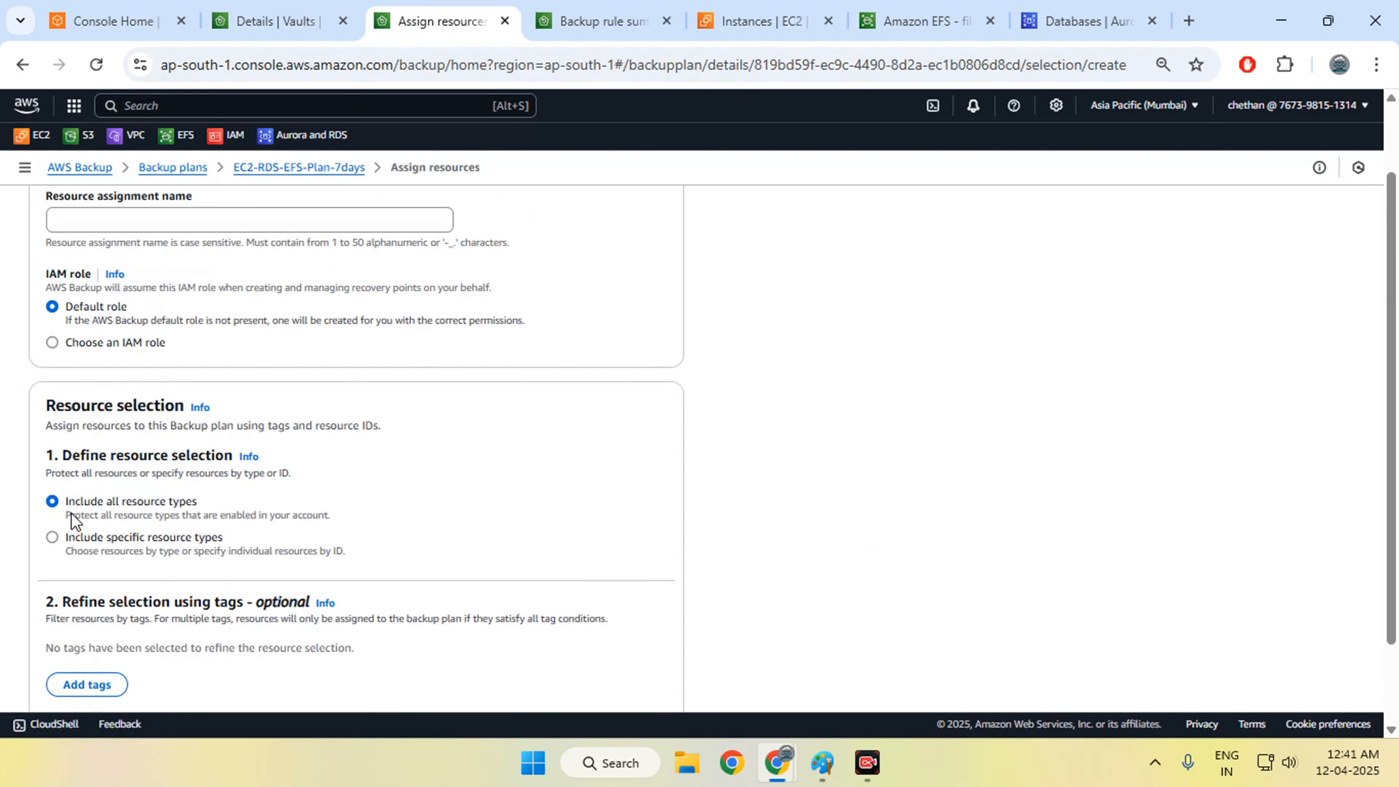
left_click(111, 542)
scroll(352, 552, "down", 2)
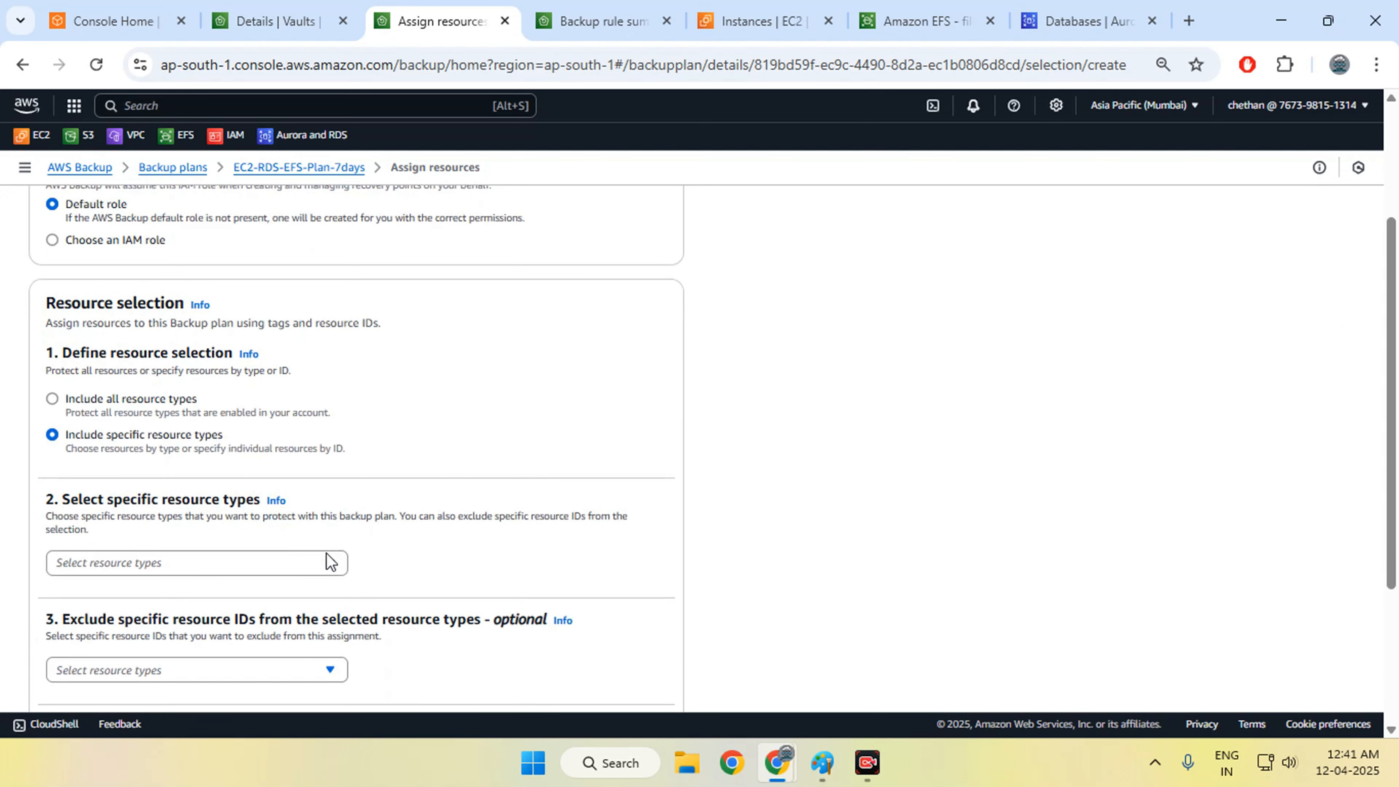
left_click(311, 563)
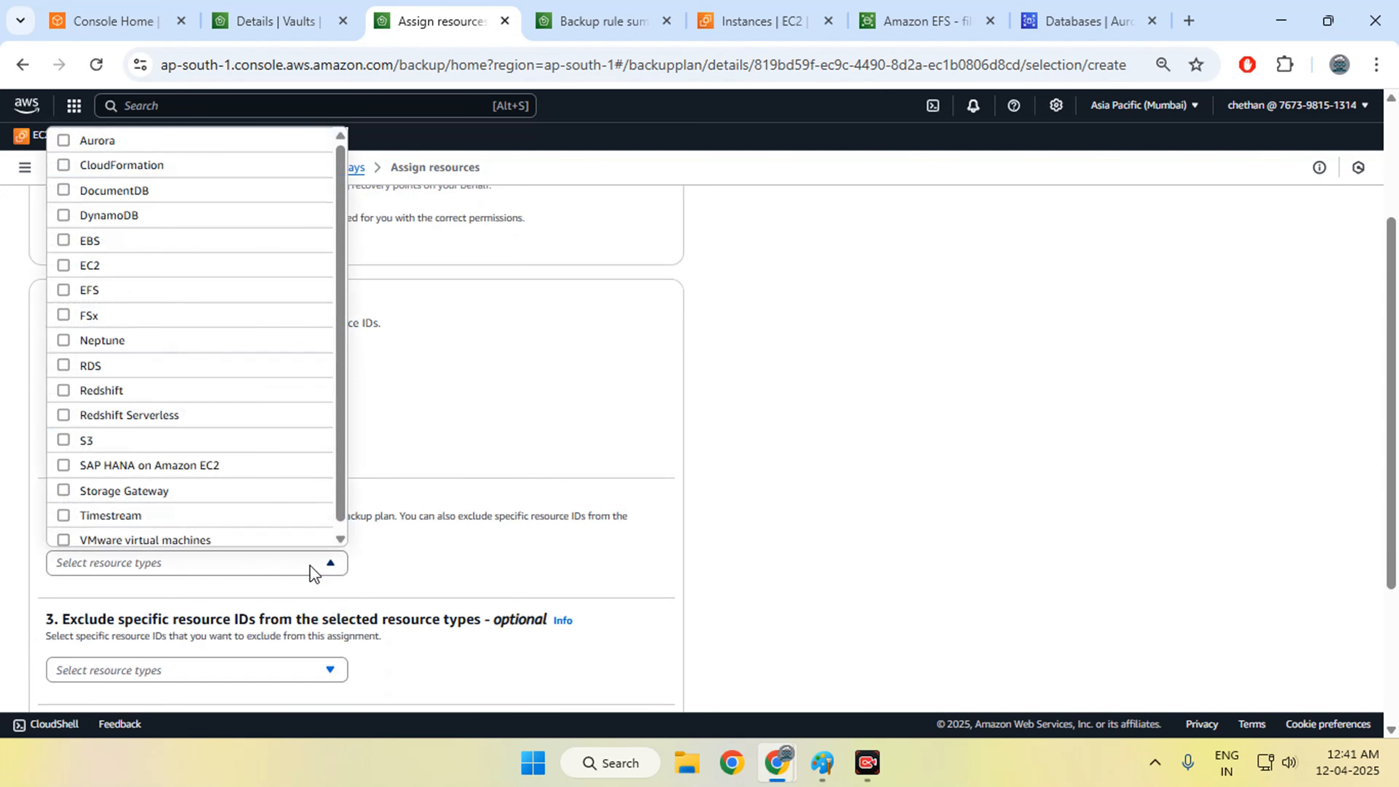
left_click(64, 265)
left_click(63, 288)
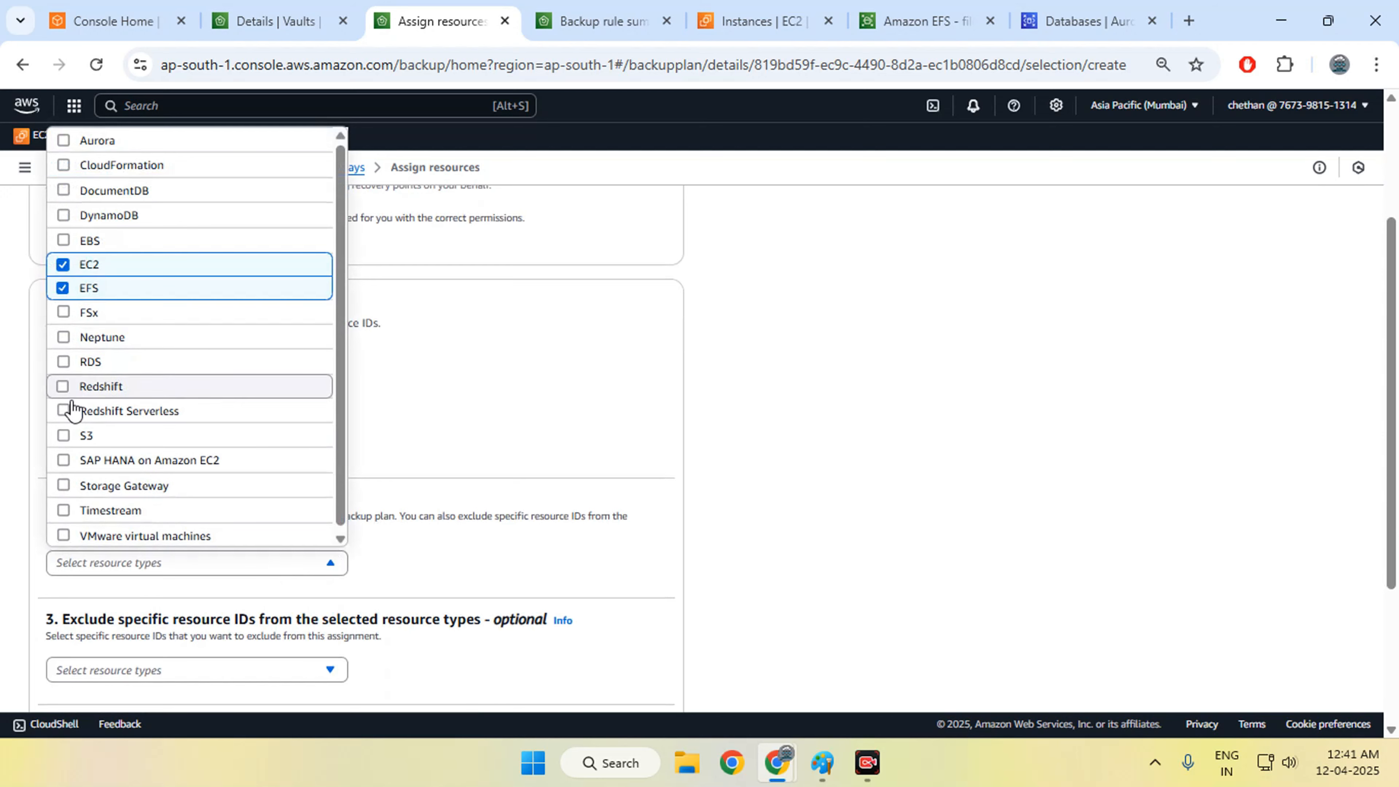
left_click(63, 361)
left_click(501, 421)
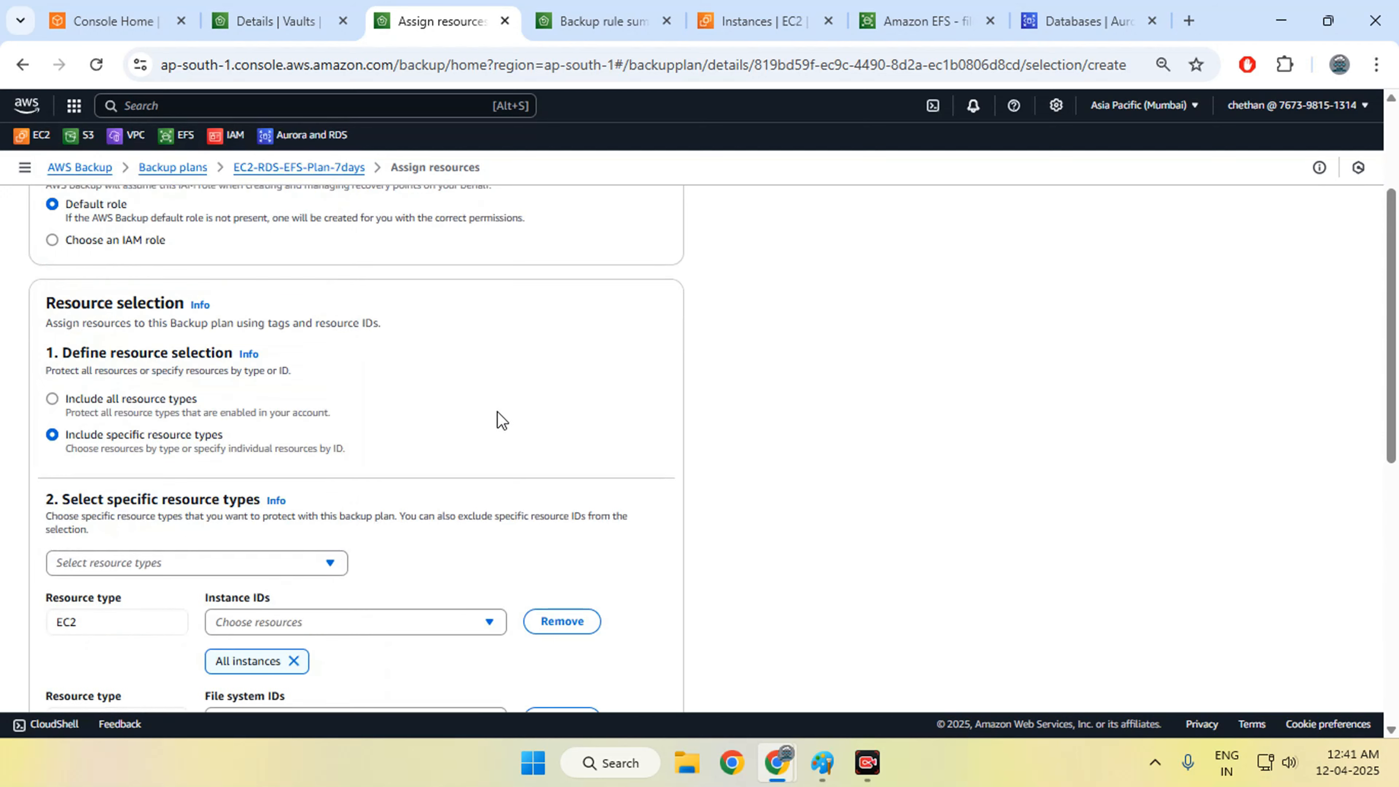
- Limit the EC2 resource selection to the Test-backup instance
scroll(517, 436, "down", 3)
scroll(516, 435, "down", 2)
left_click(489, 314)
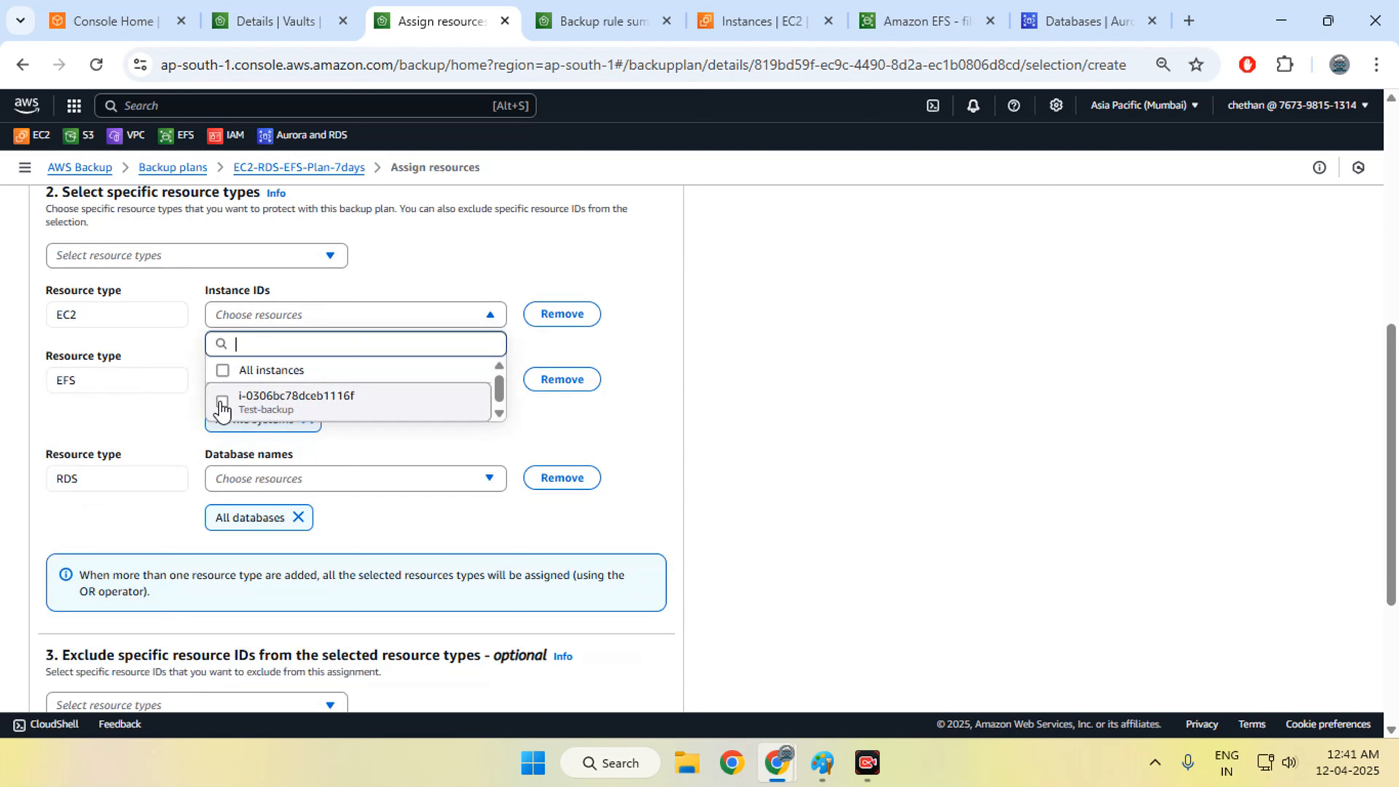
left_click(222, 401)
left_click(572, 359)
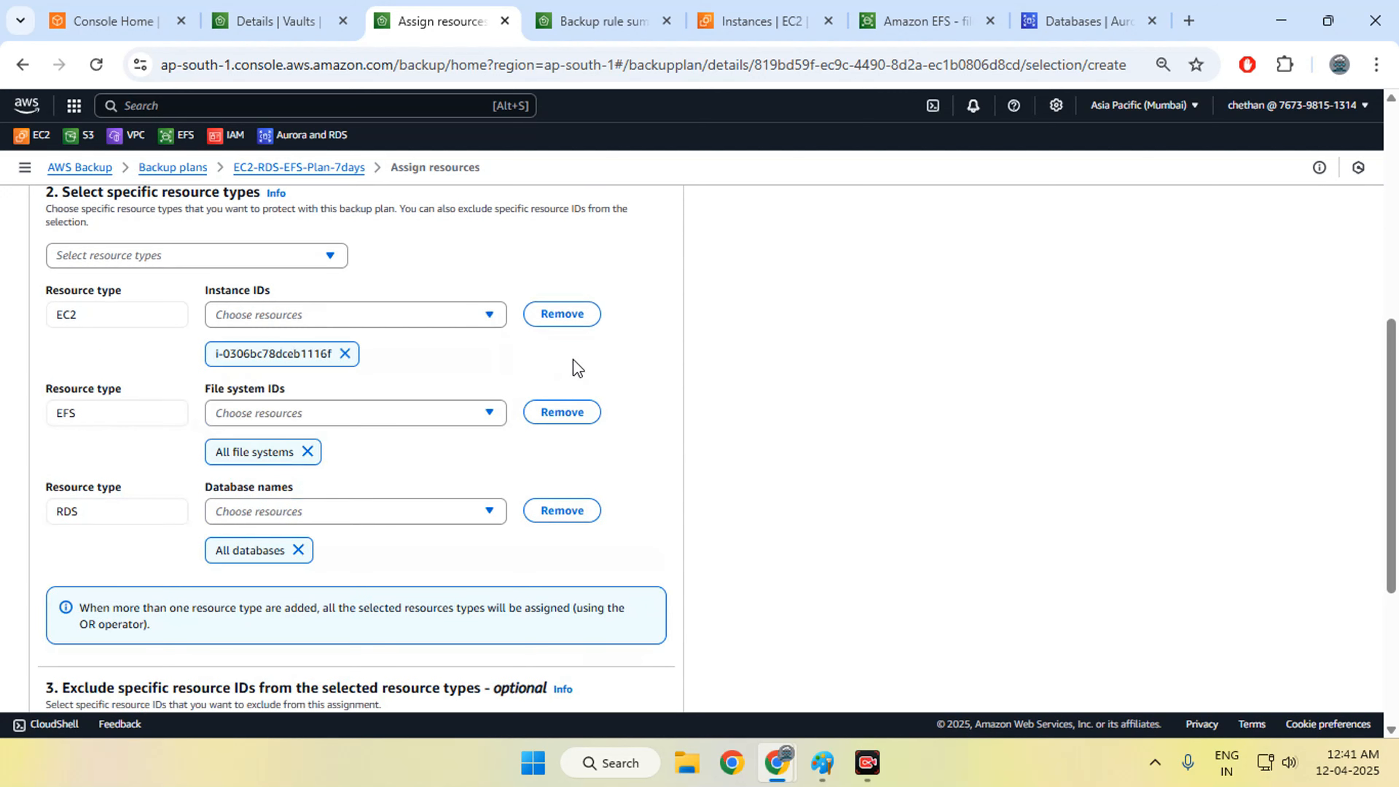
- Check the Test-backup instance ID in the EC2 instances list and return to the resource assignment form
left_click(754, 20)
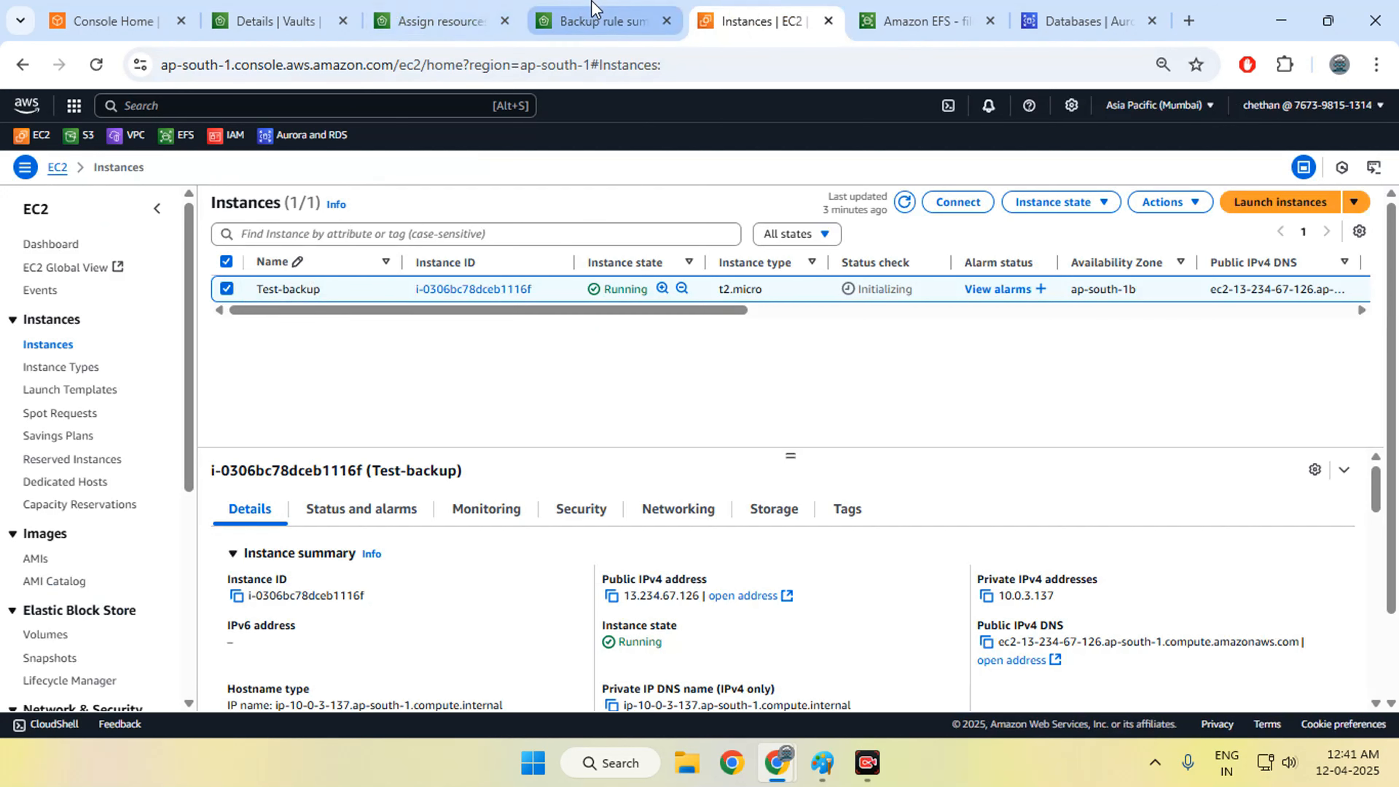
left_click(595, 21)
left_click(451, 17)
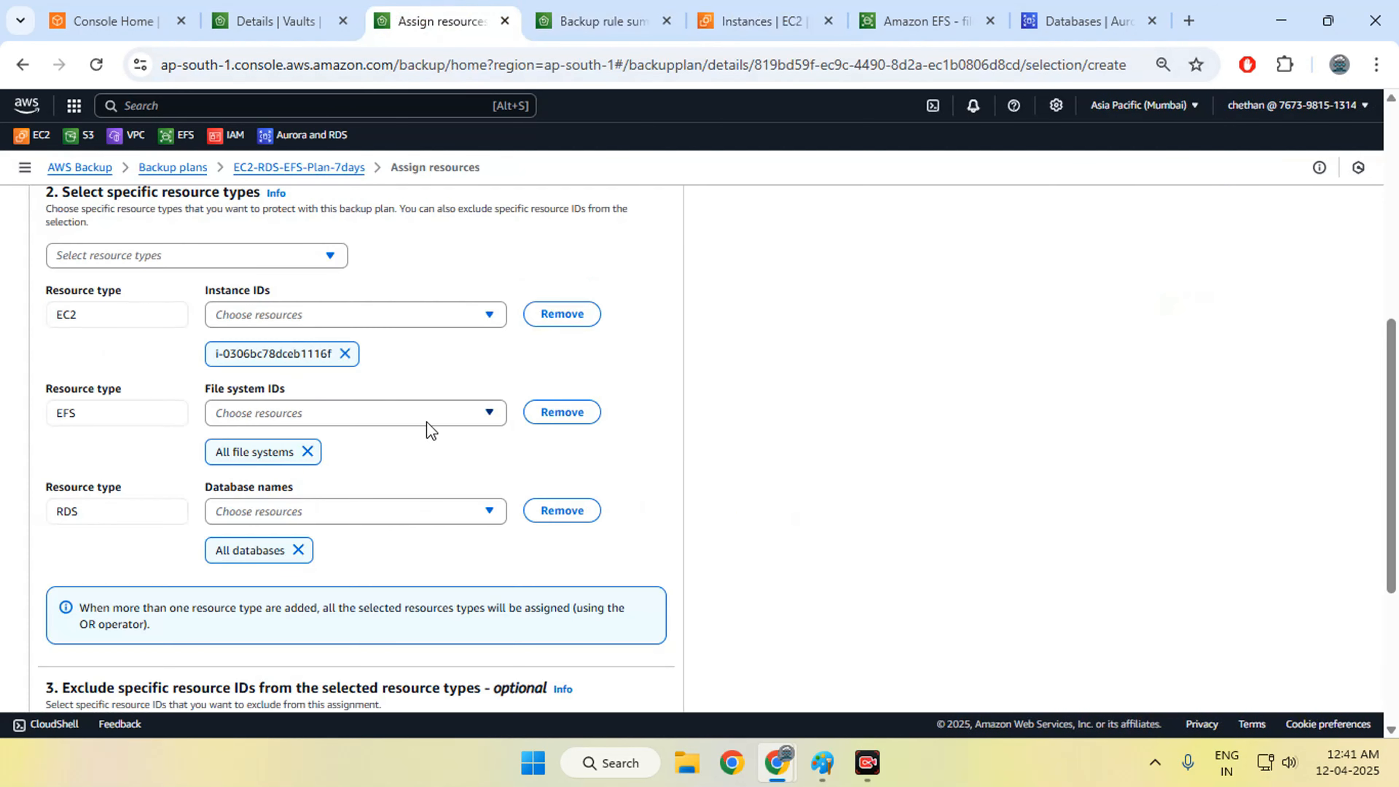
- Clear the All file systems and All databases selections, and choose the test-efs file system for EFS
left_click(307, 451)
left_click(298, 516)
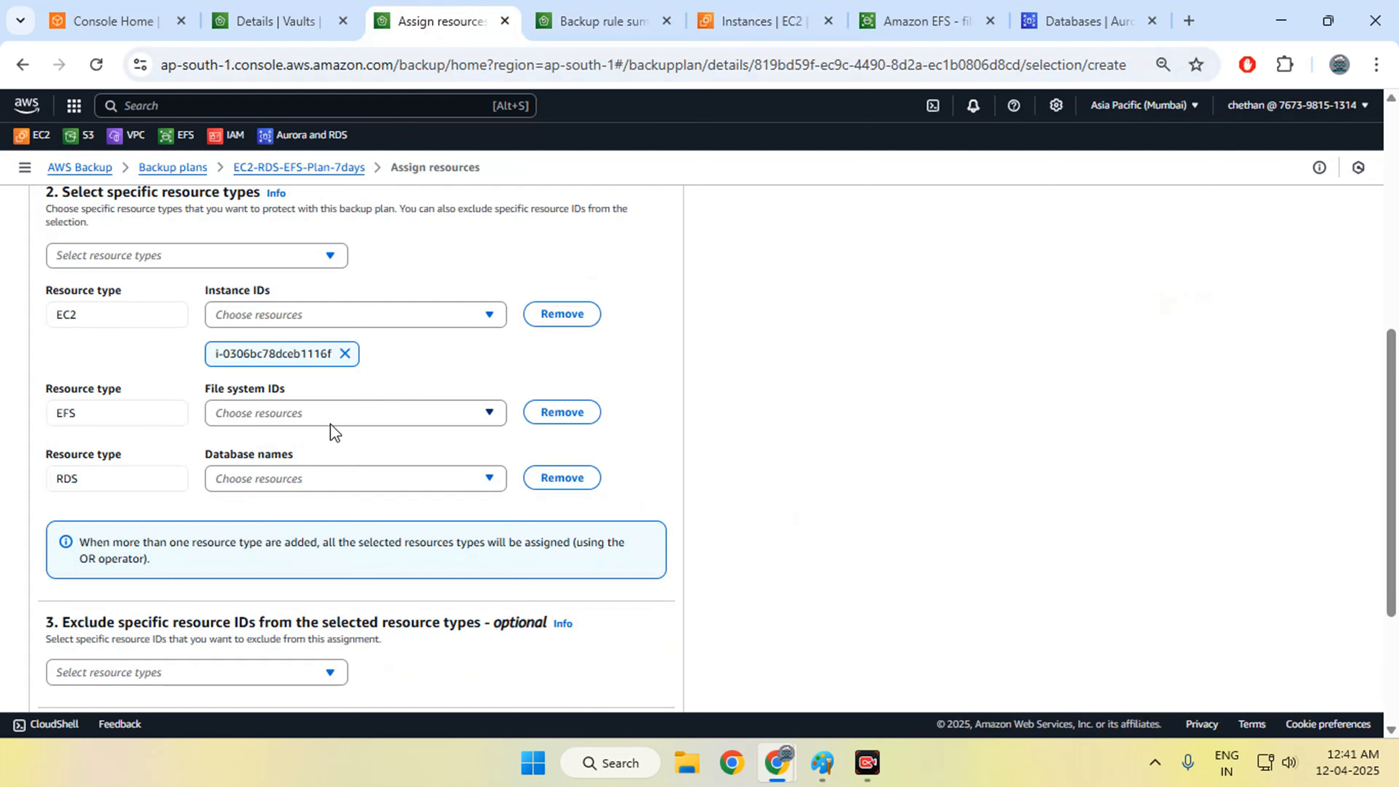
left_click(341, 423)
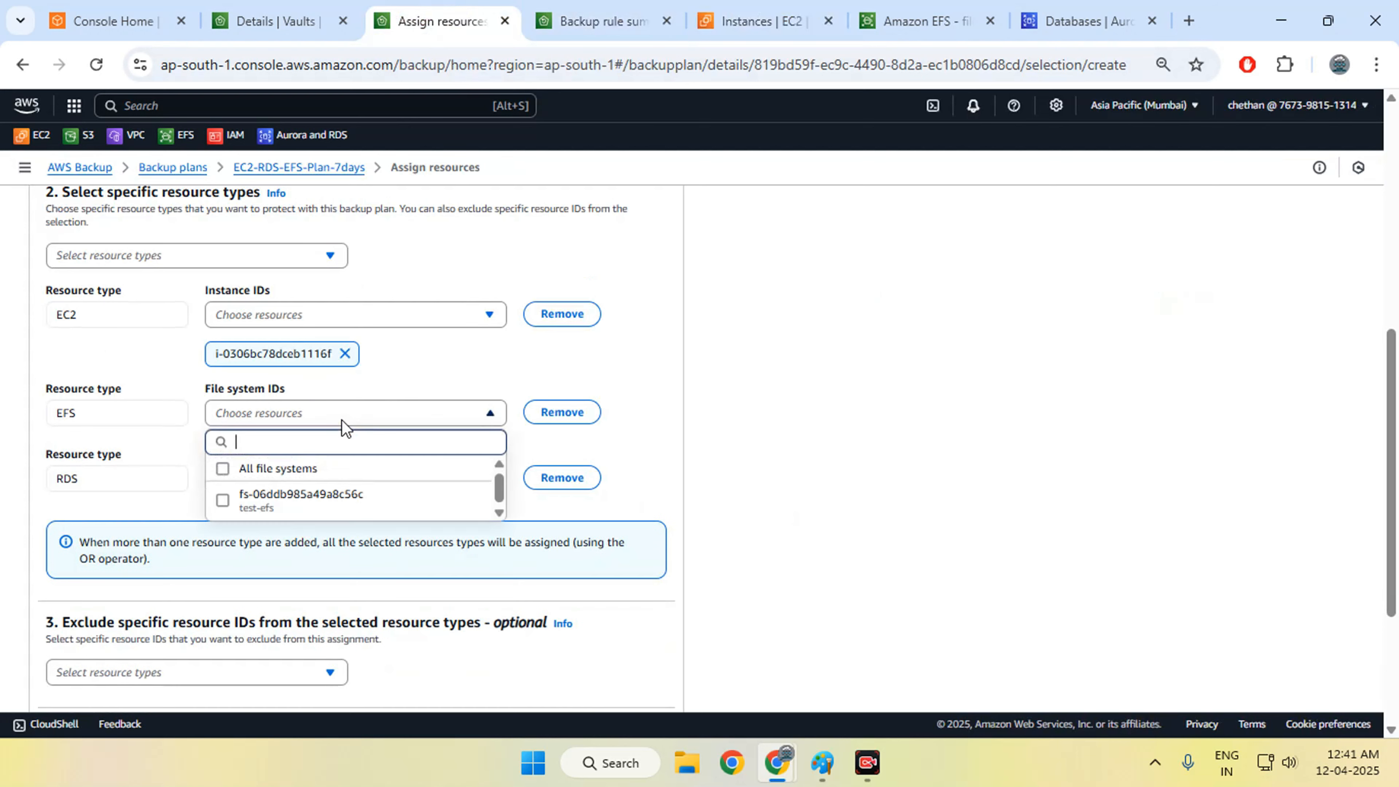
left_click(231, 508)
- Check the test-efs entry in the EFS file systems list and return to the resource assignment form
left_click(898, 20)
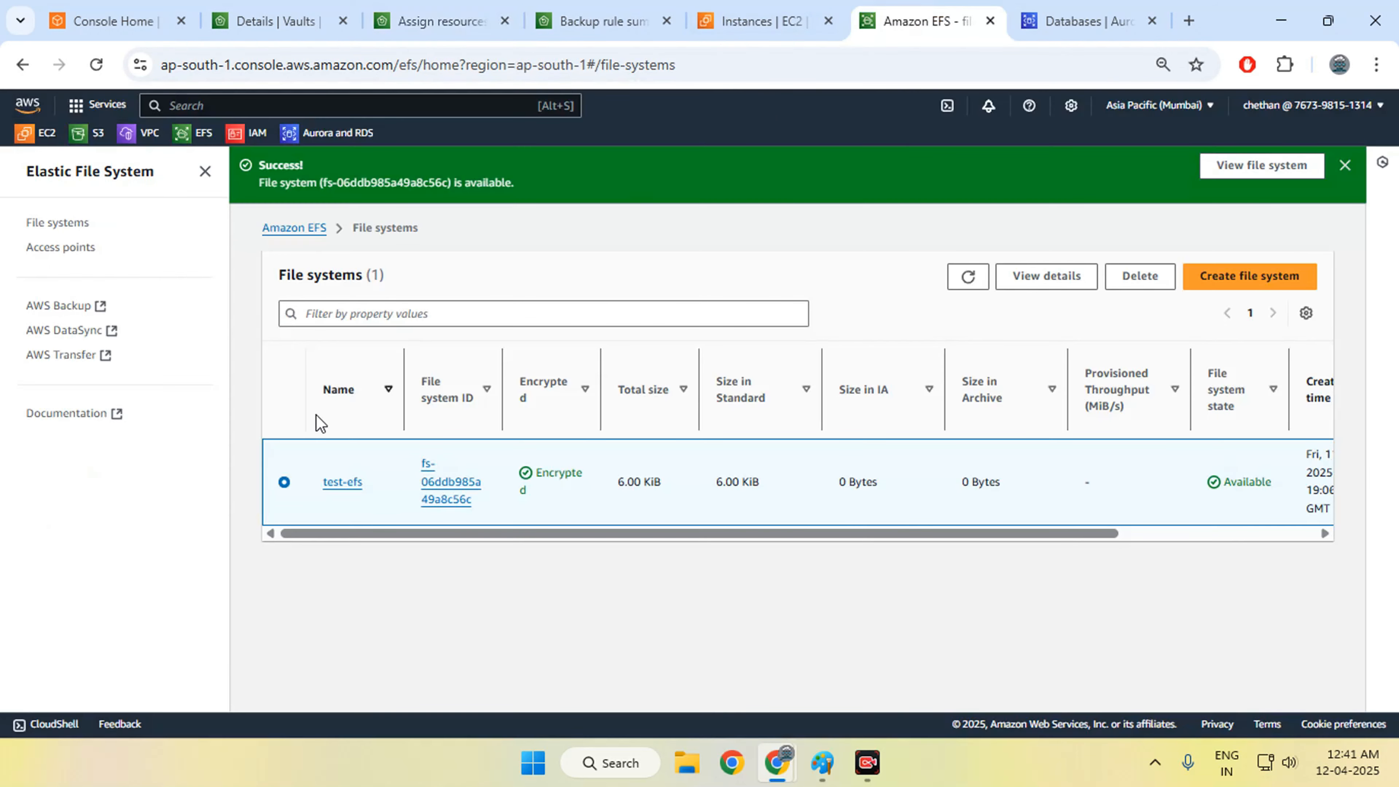
left_click_drag(374, 500, 302, 496)
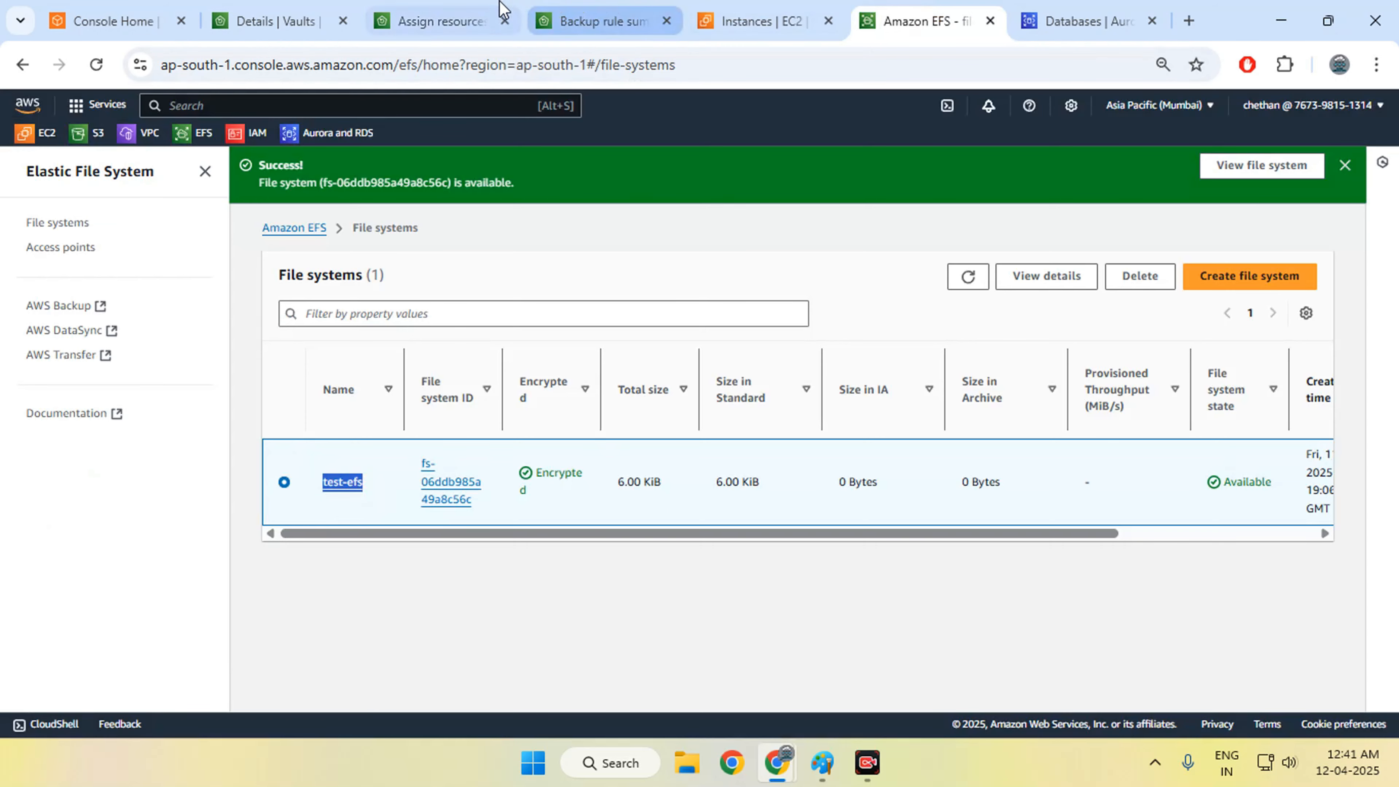
left_click(479, 21)
- Look through the database names offered for the RDS resource type without choosing one
left_click(304, 513)
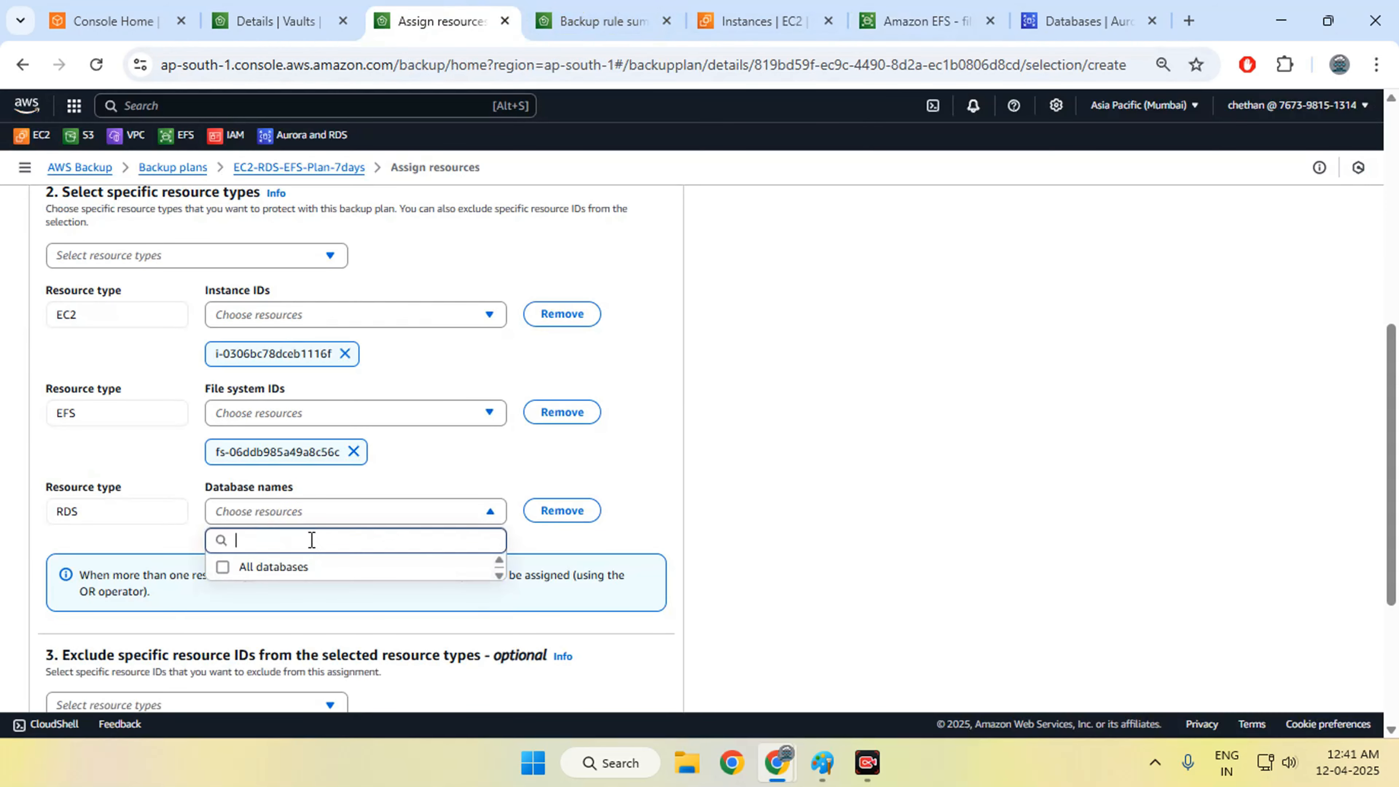
scroll(364, 540, "down", 2)
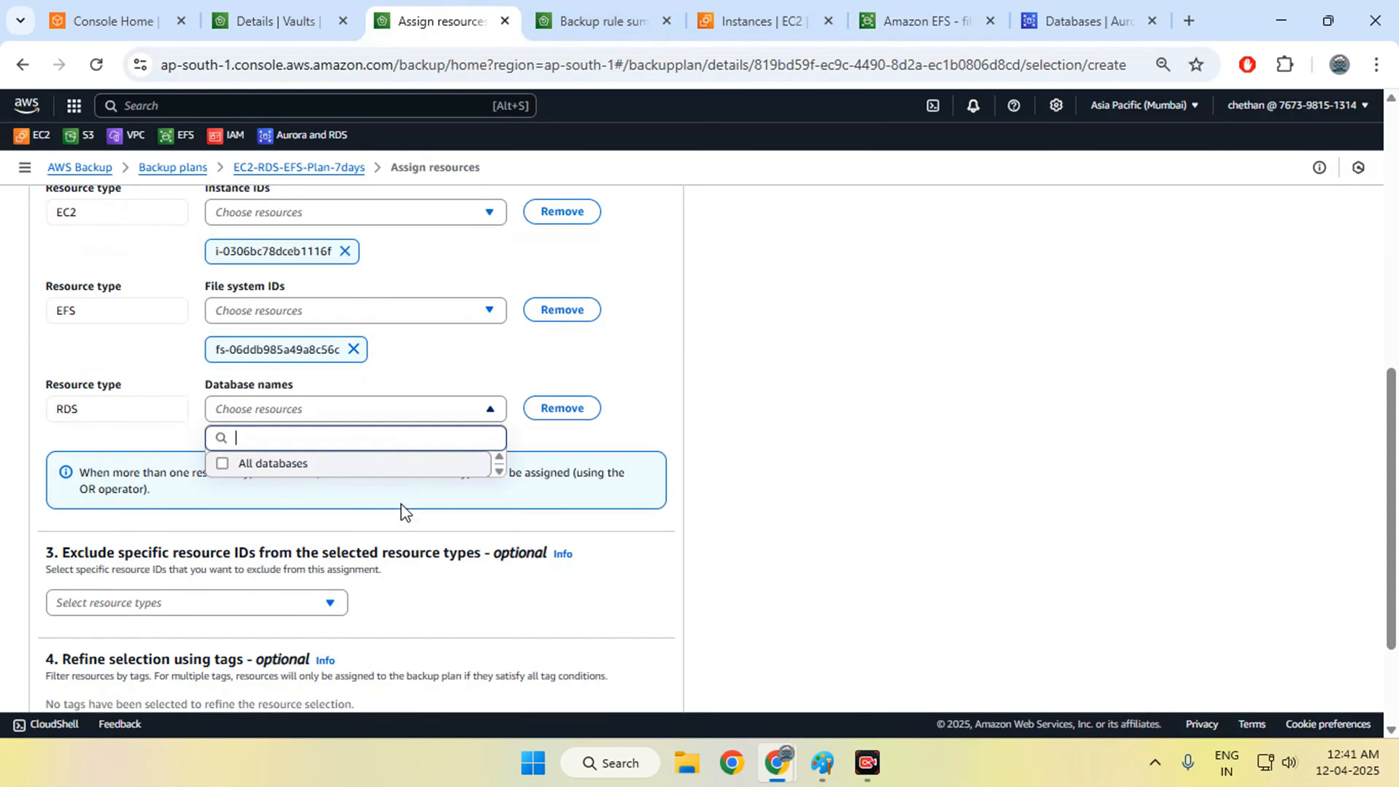
left_click(356, 409)
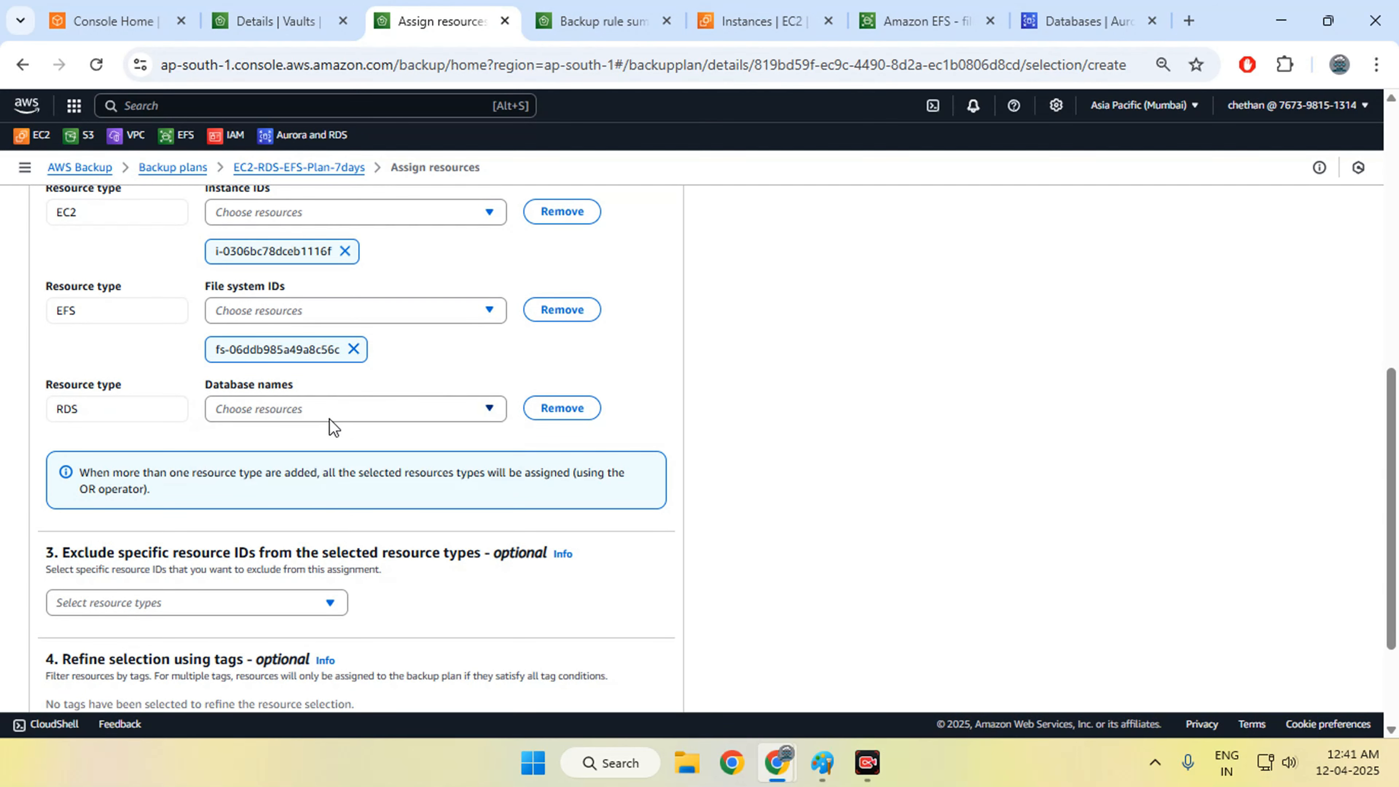
- Remove the RDS resource type from the assignment, refresh the Aurora and RDS databases list to check the instance status, and return to the form
left_click(562, 408)
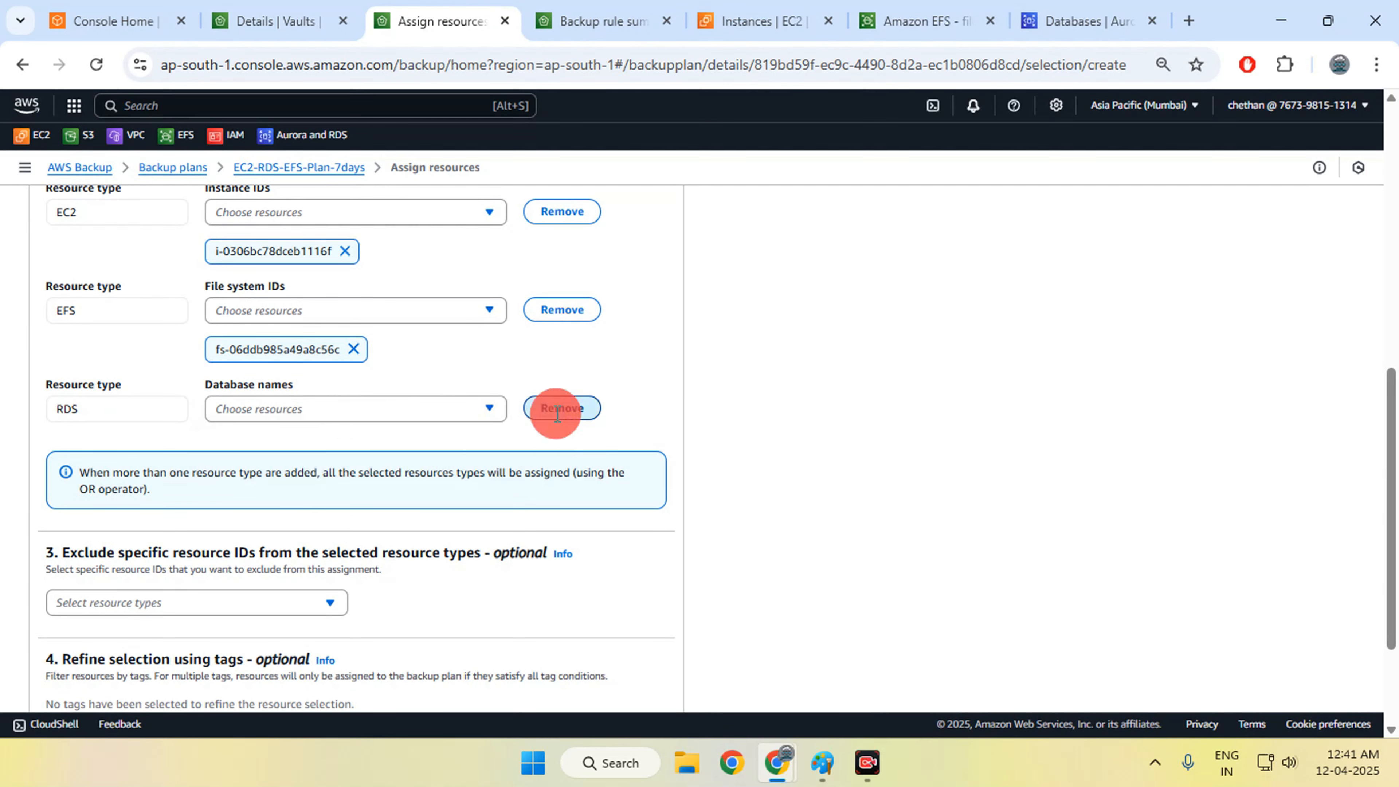
left_click(1080, 20)
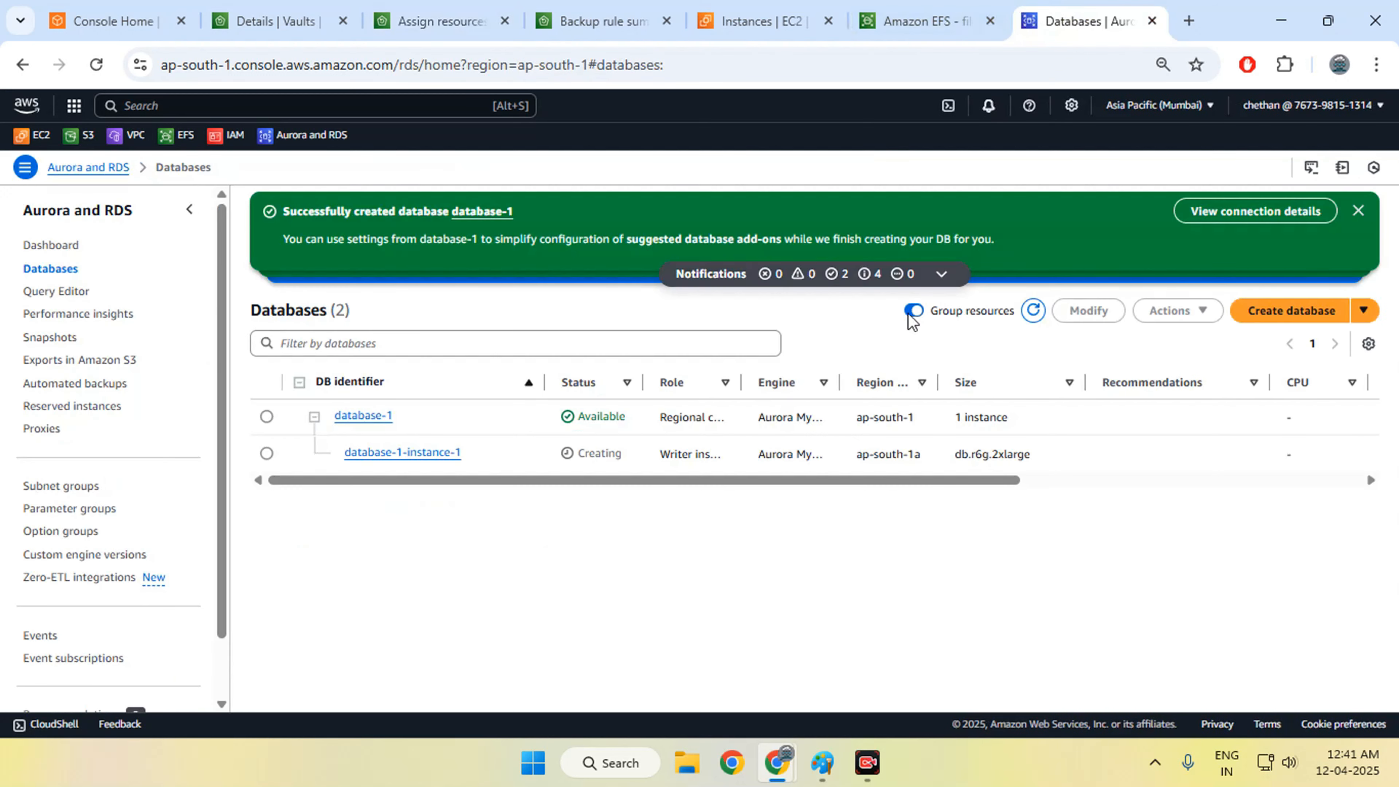
left_click(1036, 312)
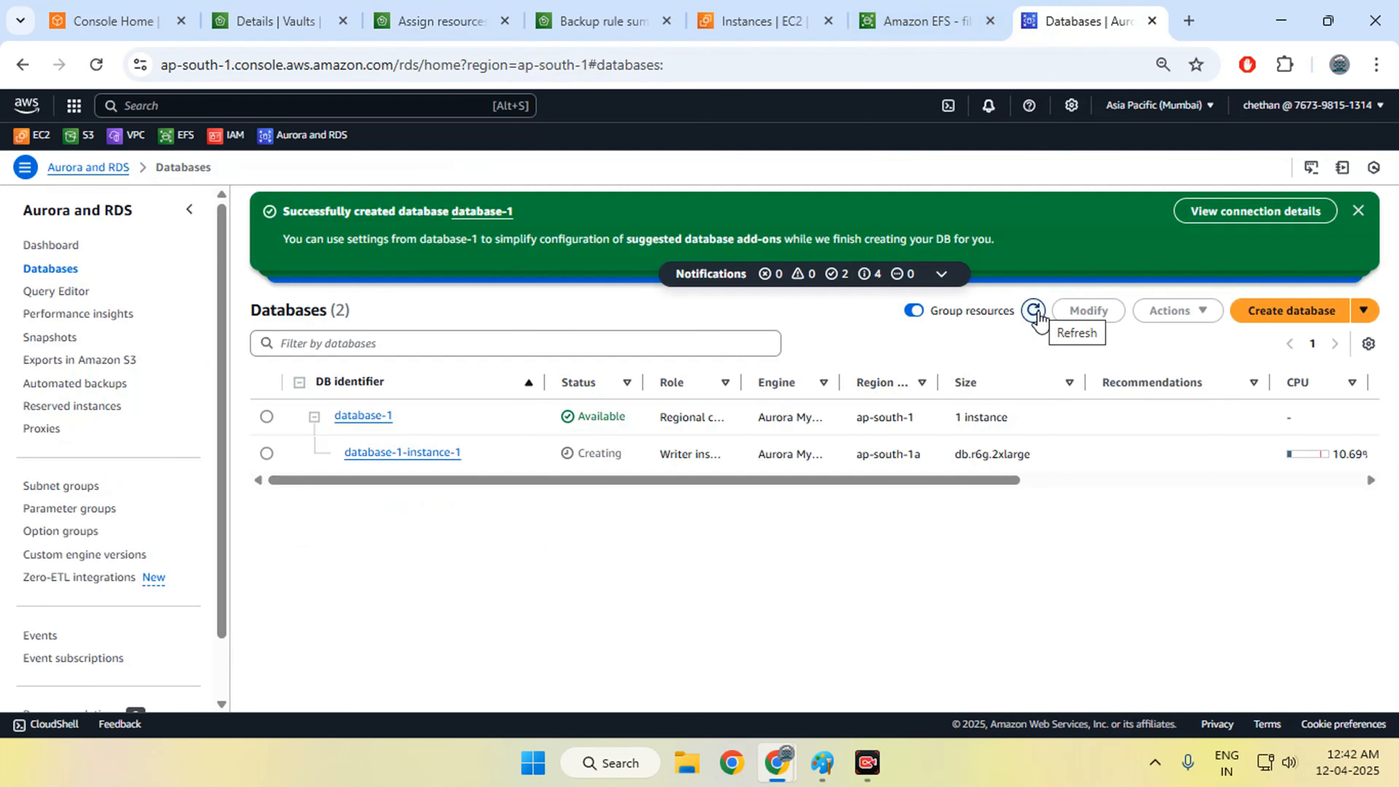
left_click(96, 64)
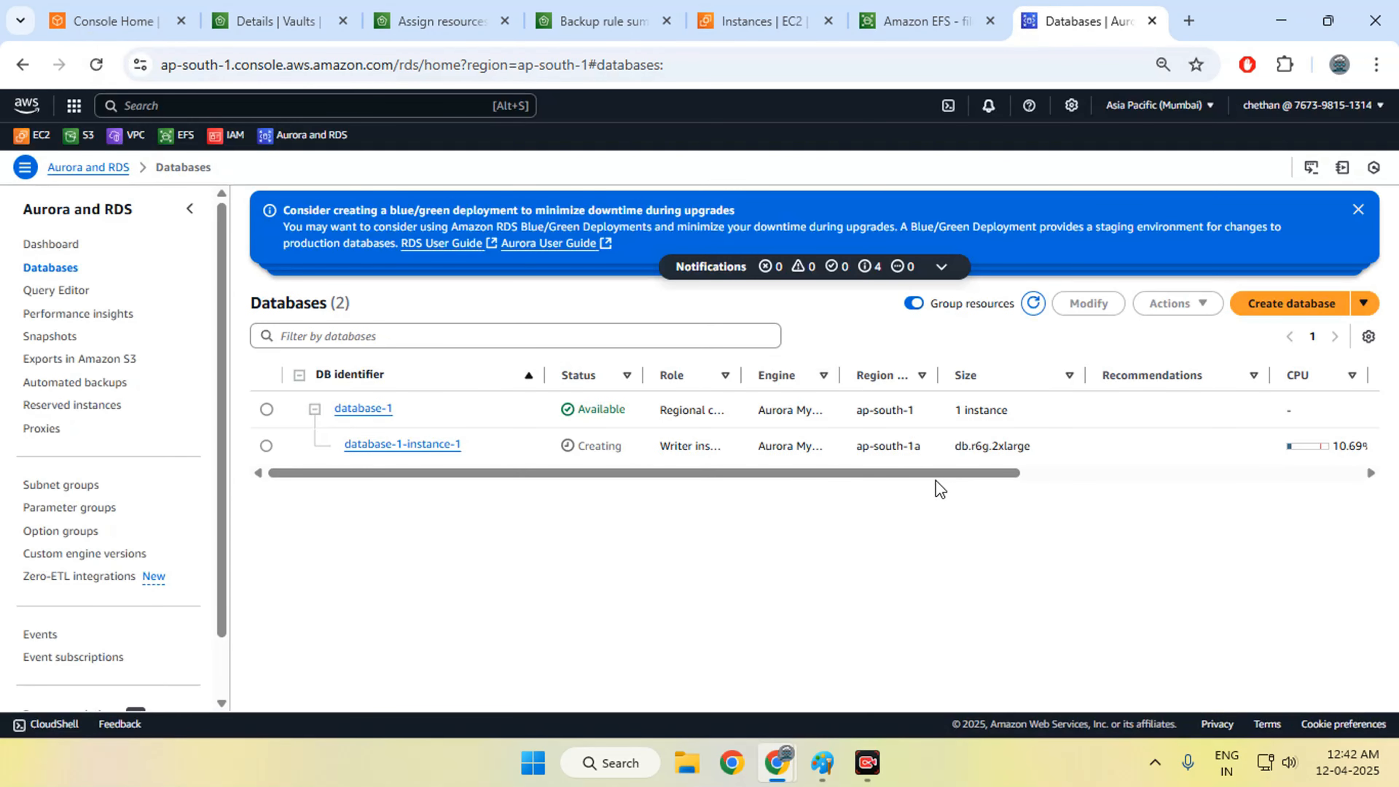
left_click(896, 8)
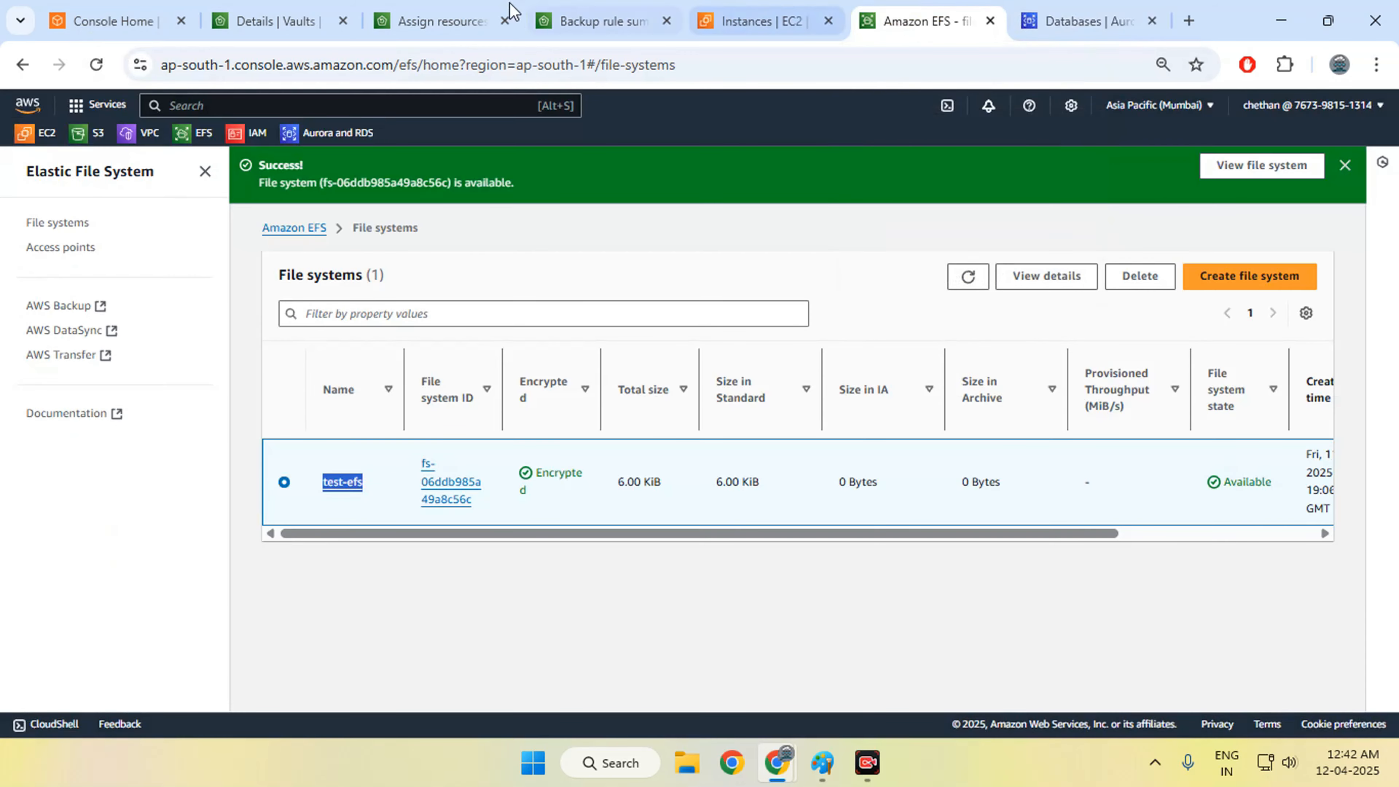
left_click(453, 10)
- Name the resource assignment EC2-EFS and assign the selected EC2 instance and EFS file system to the backup plan
scroll(438, 470, "up", 4)
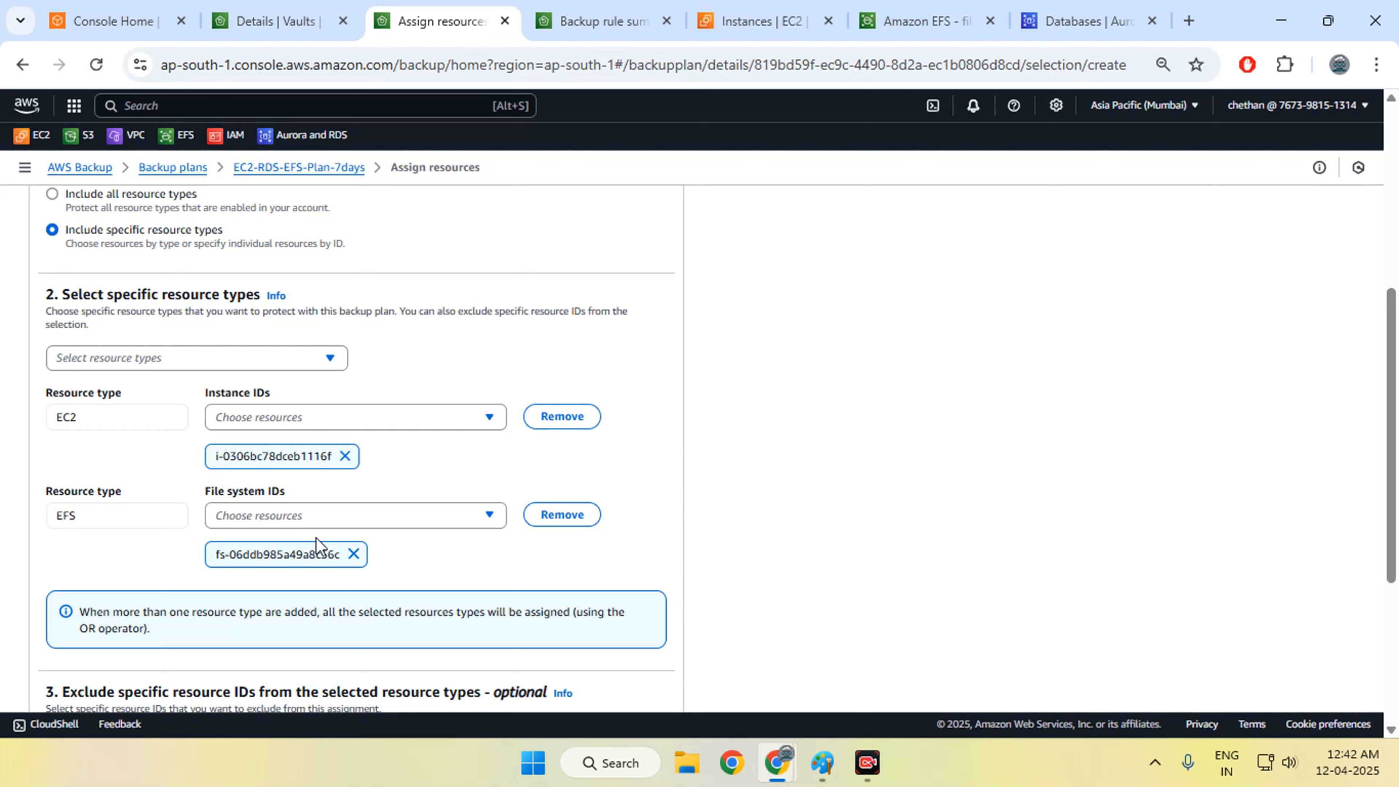
scroll(388, 538, "down", 5)
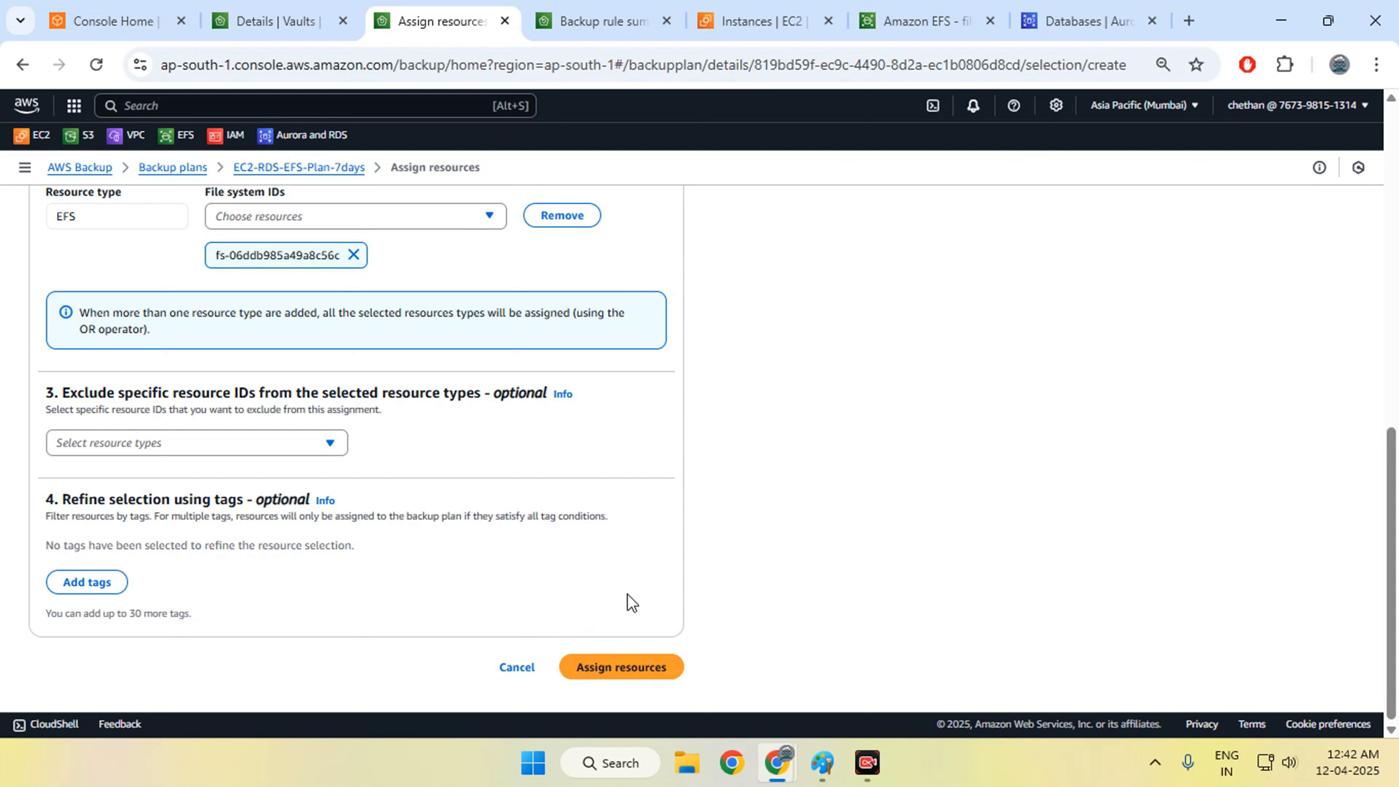
scroll(591, 583, "up", 10)
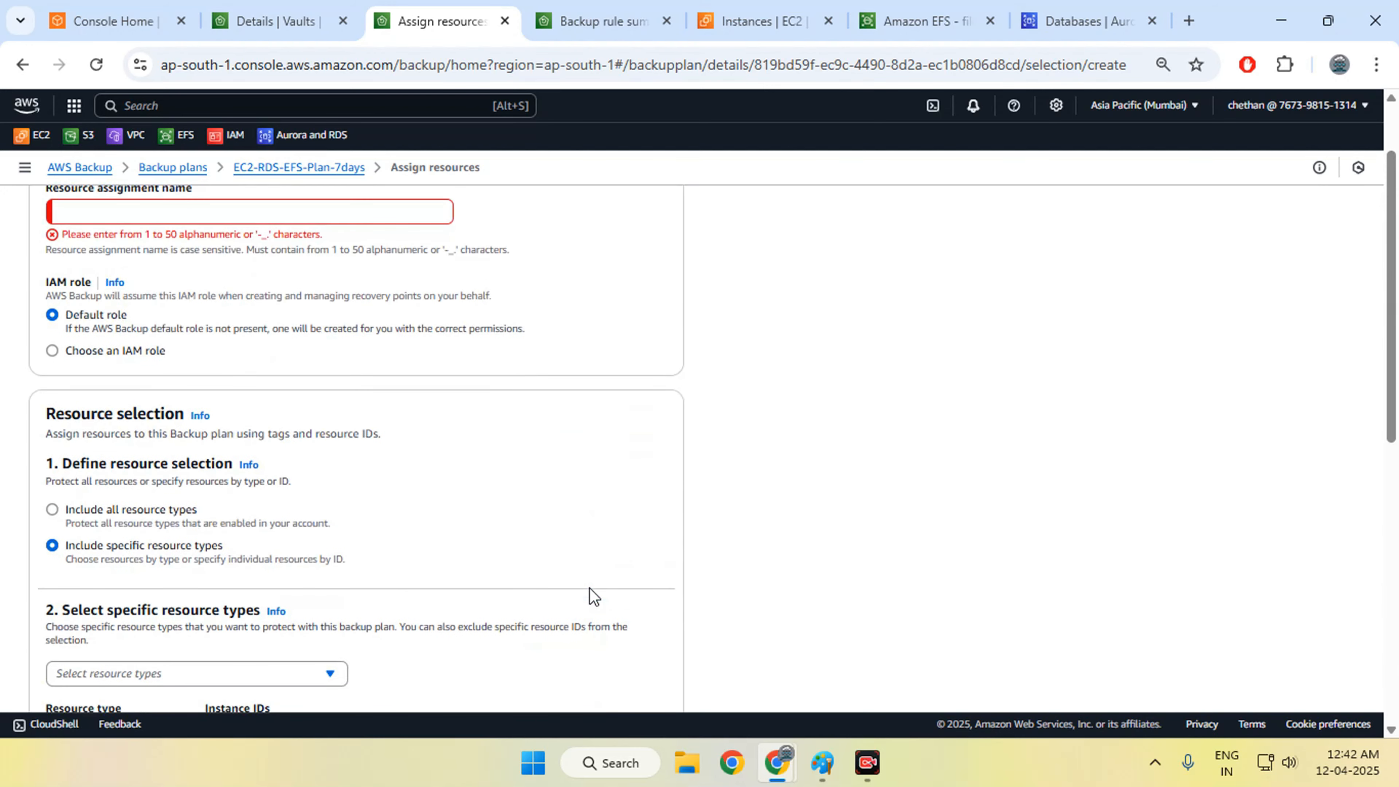
scroll(590, 587, "up", 2)
left_click(212, 310)
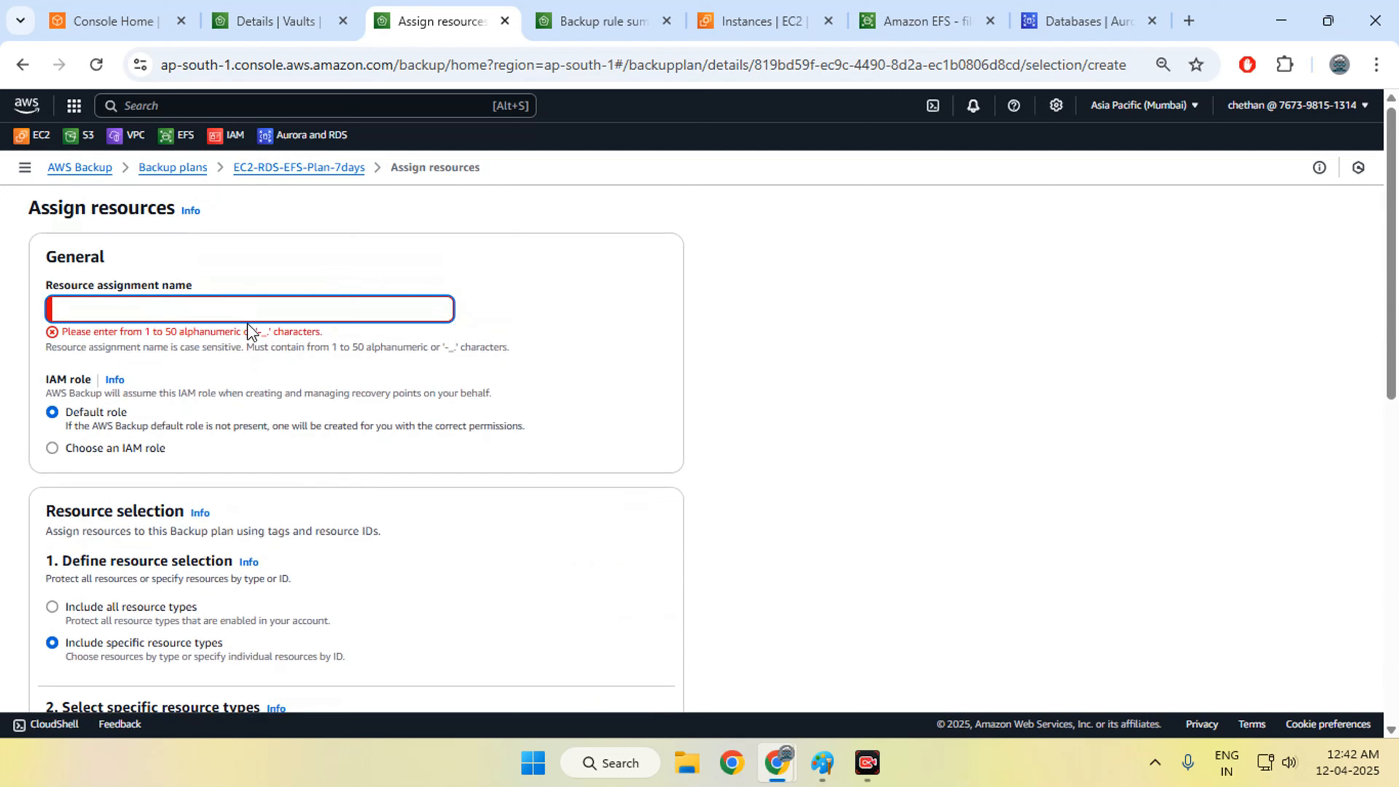
type("EC2-")
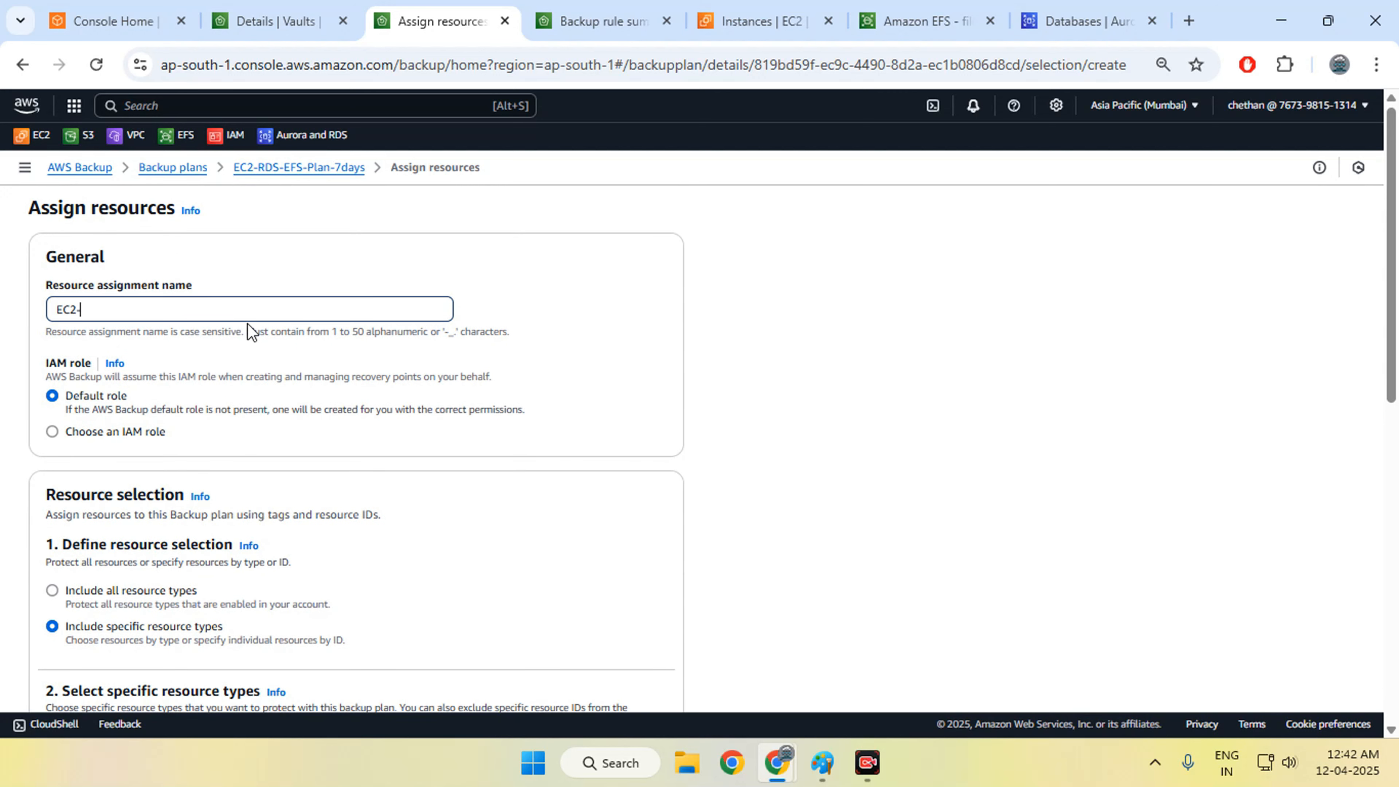
type("EFS")
scroll(422, 387, "down", 10)
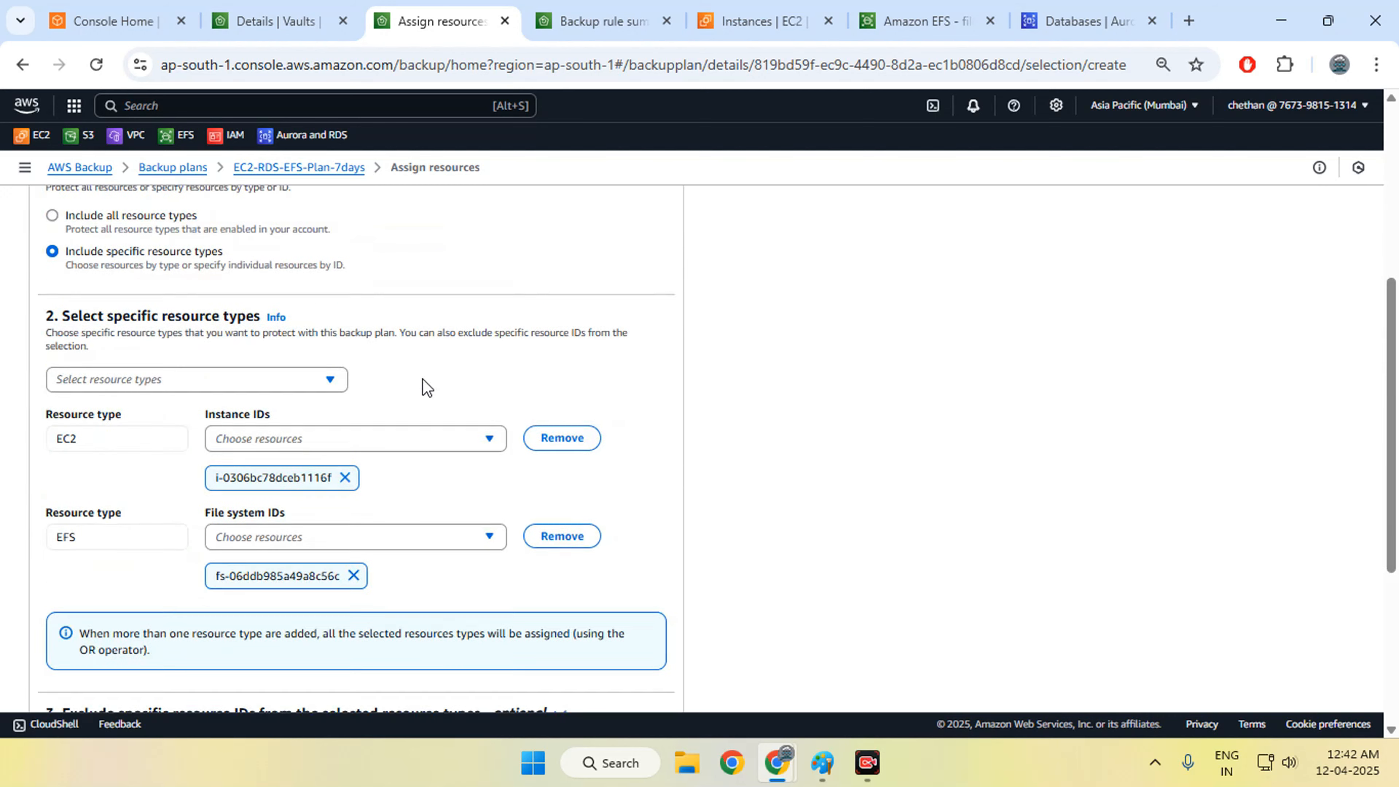
left_click(618, 668)
- Check the status of database-1-instance-1 in the databases list and return to the backup plan details
left_click(1027, 19)
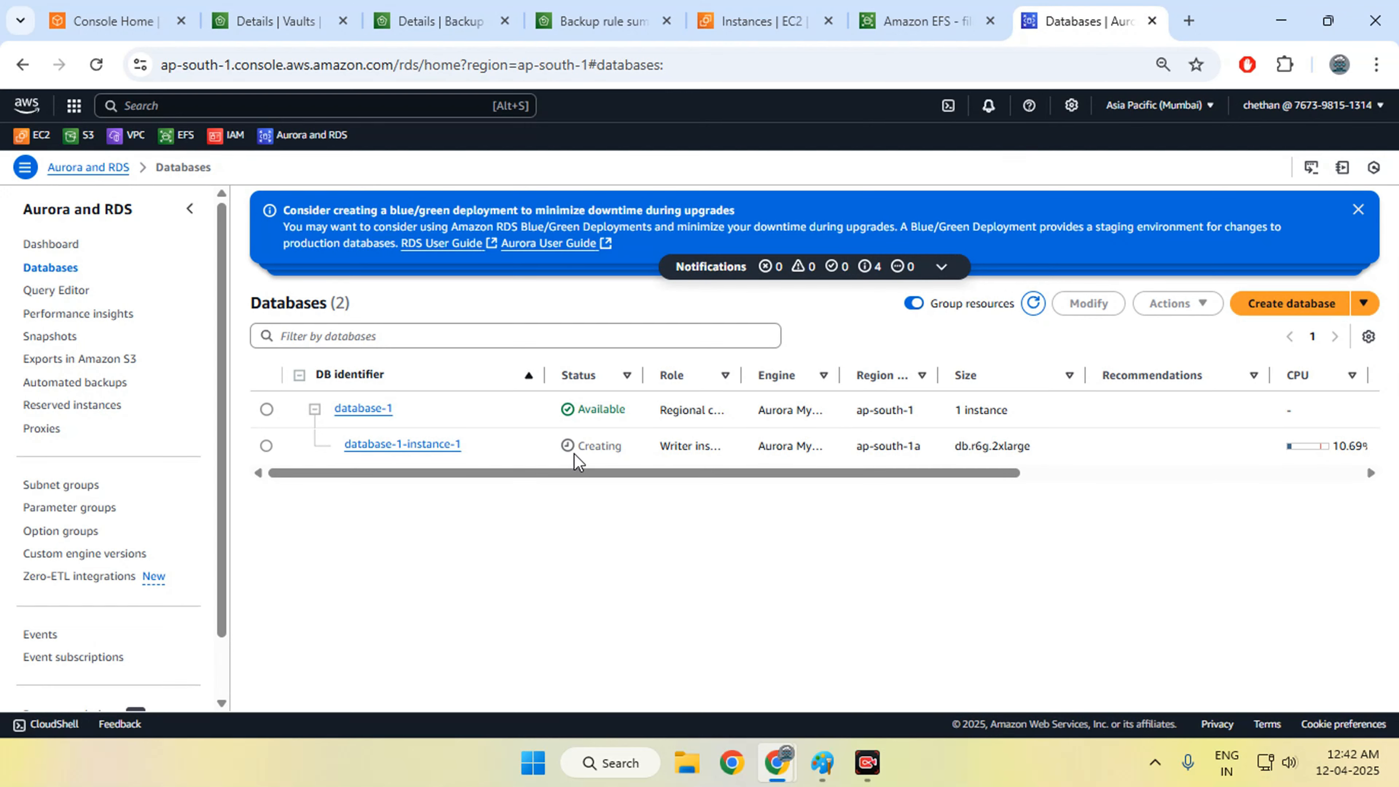
left_click_drag(631, 448, 582, 450)
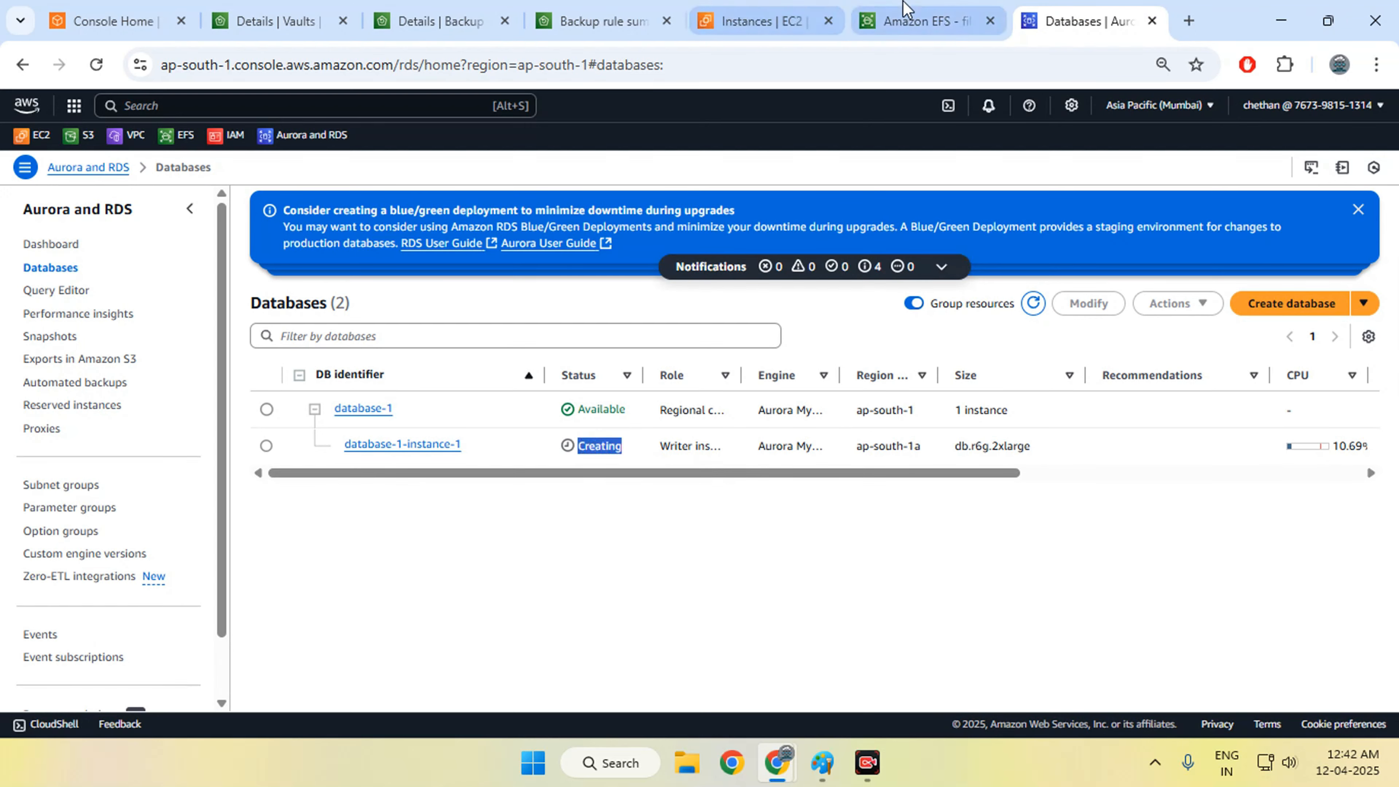
left_click(915, 20)
left_click(441, 21)
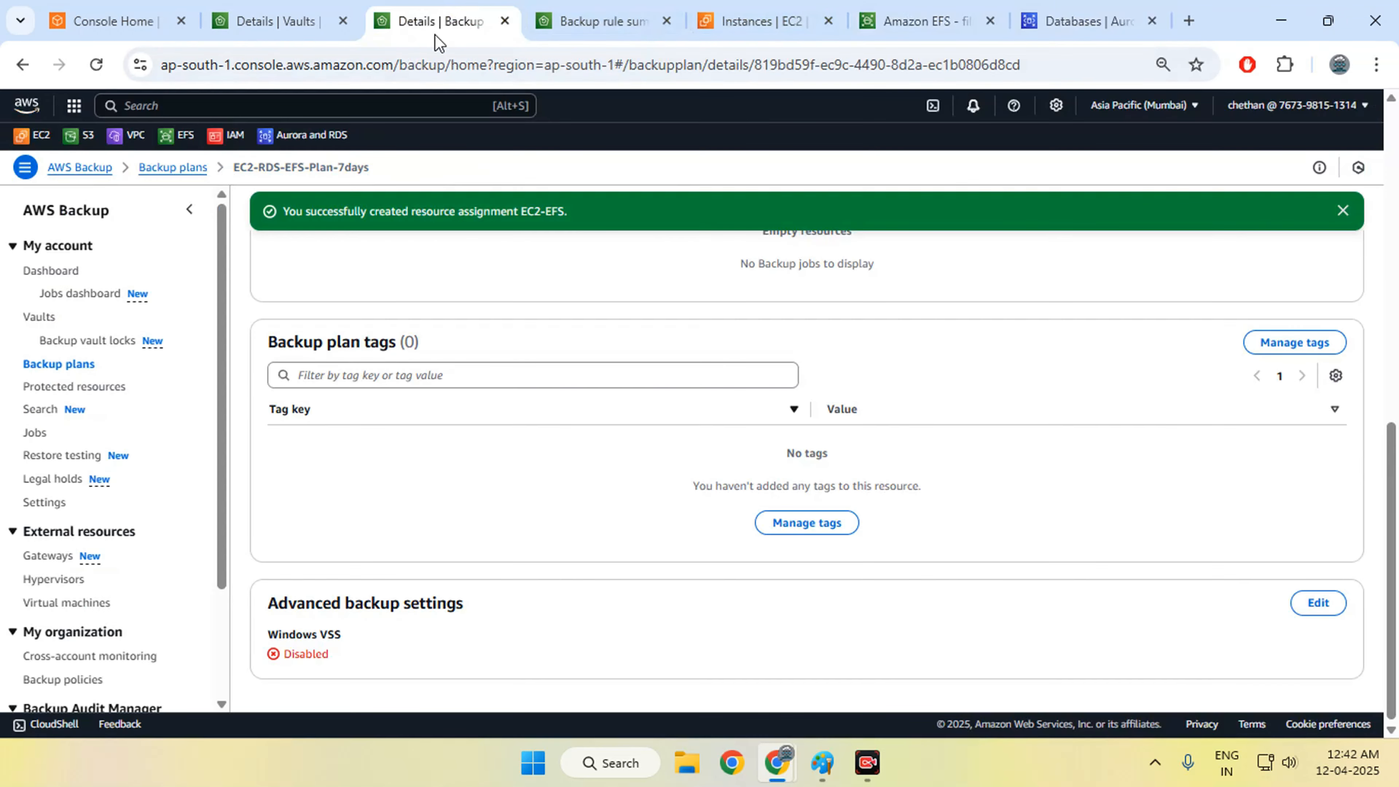
- Review the backup plan's resource assignments and the Centralized-Backup-Vault details, and open the EC2-EFS assignment
scroll(545, 496, "up", 5)
scroll(547, 498, "up", 1)
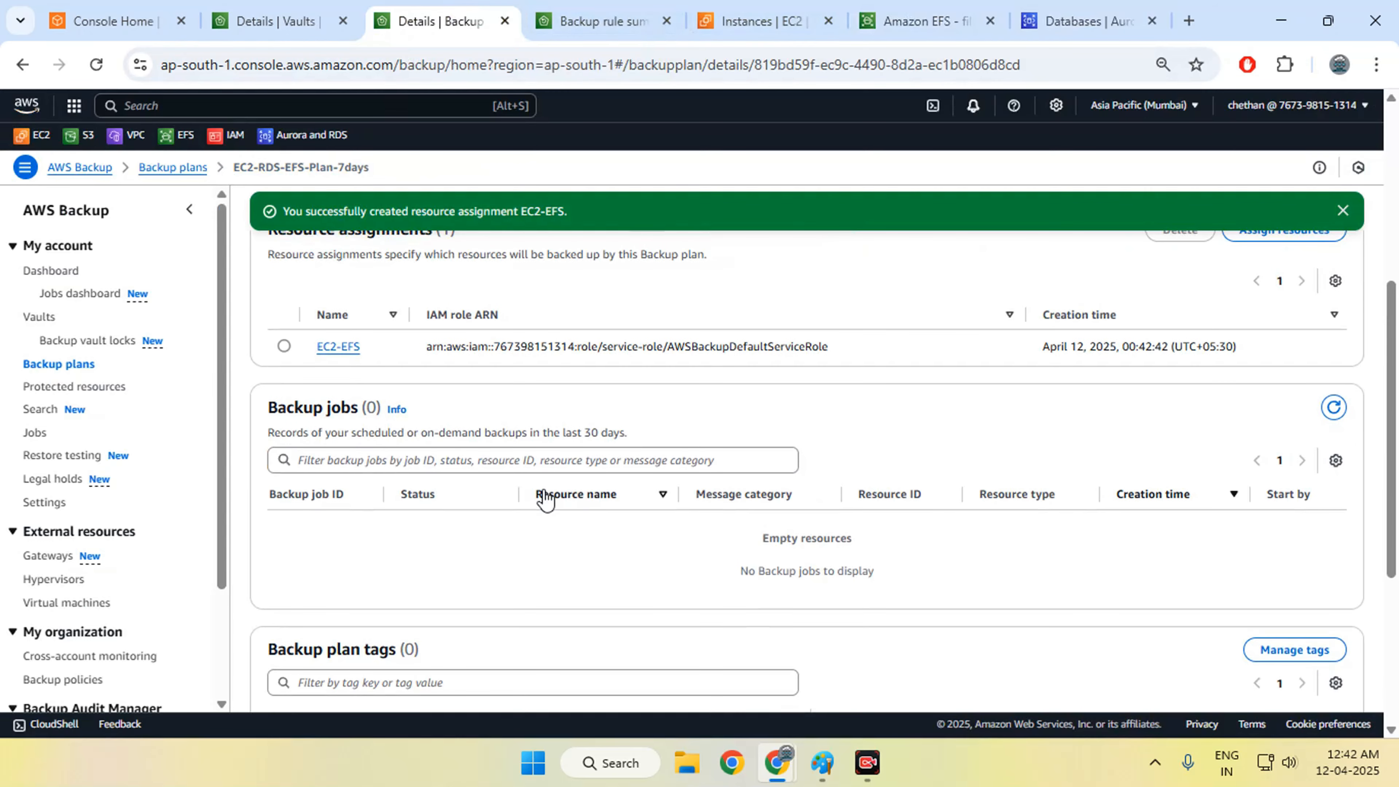
left_click(281, 20)
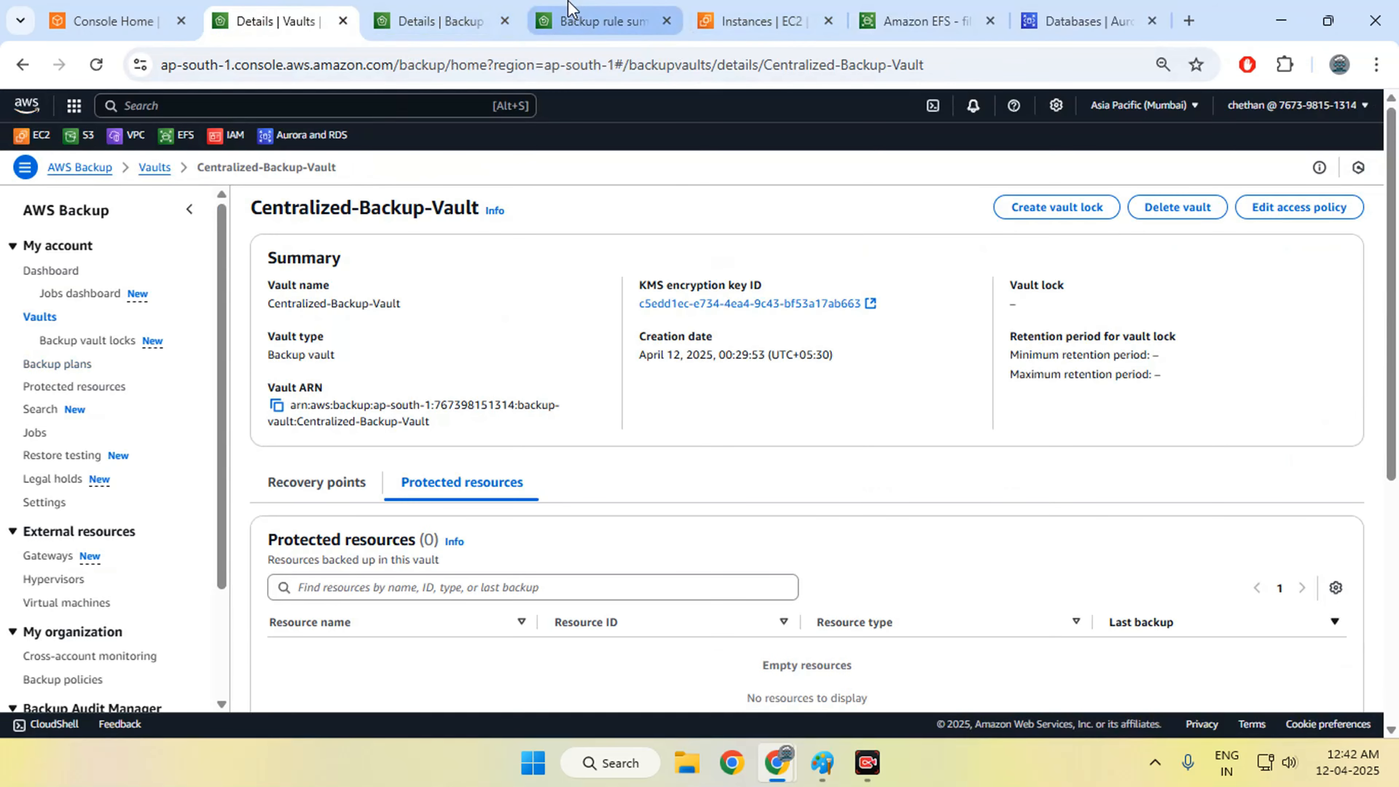
left_click(447, 20)
scroll(625, 473, "up", 8)
scroll(578, 507, "down", 4)
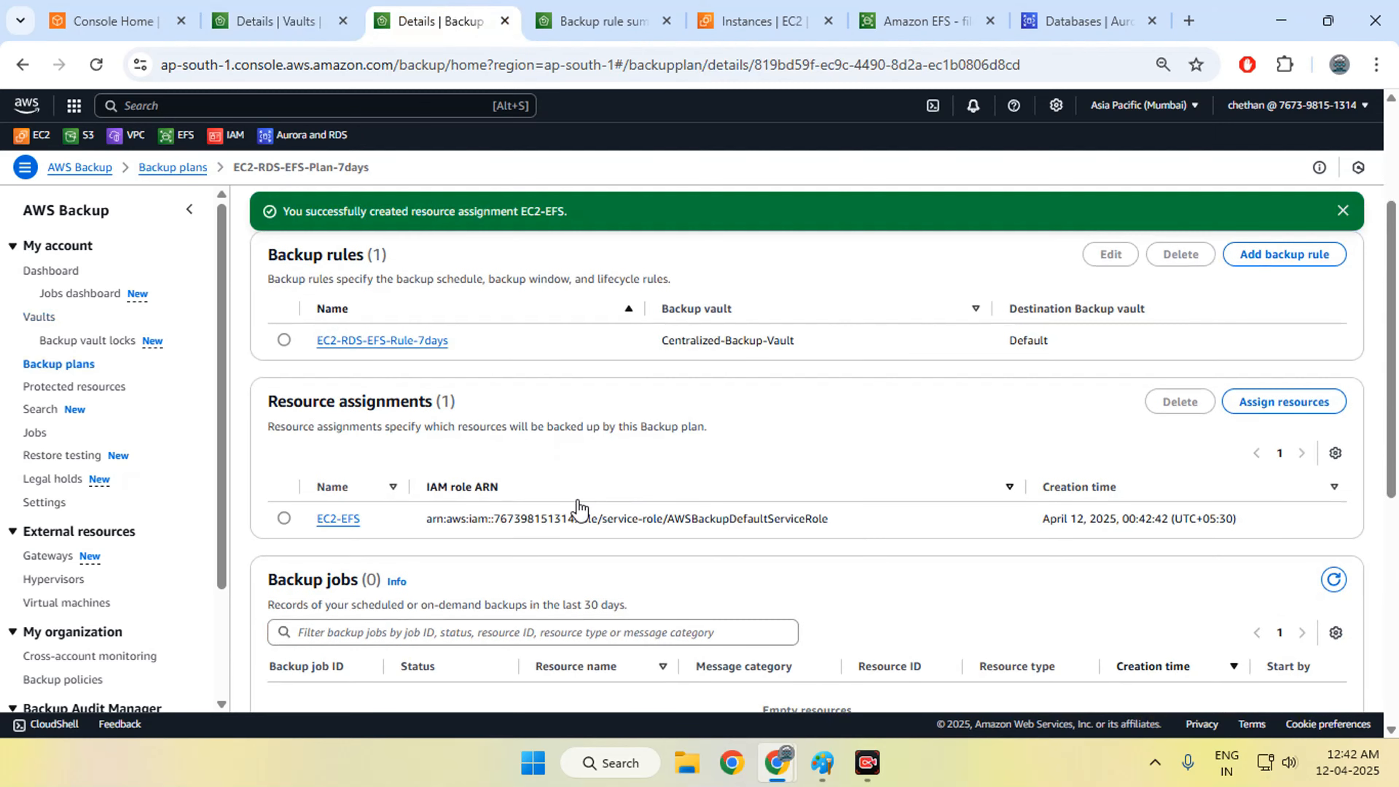
left_click_drag(362, 519, 315, 520)
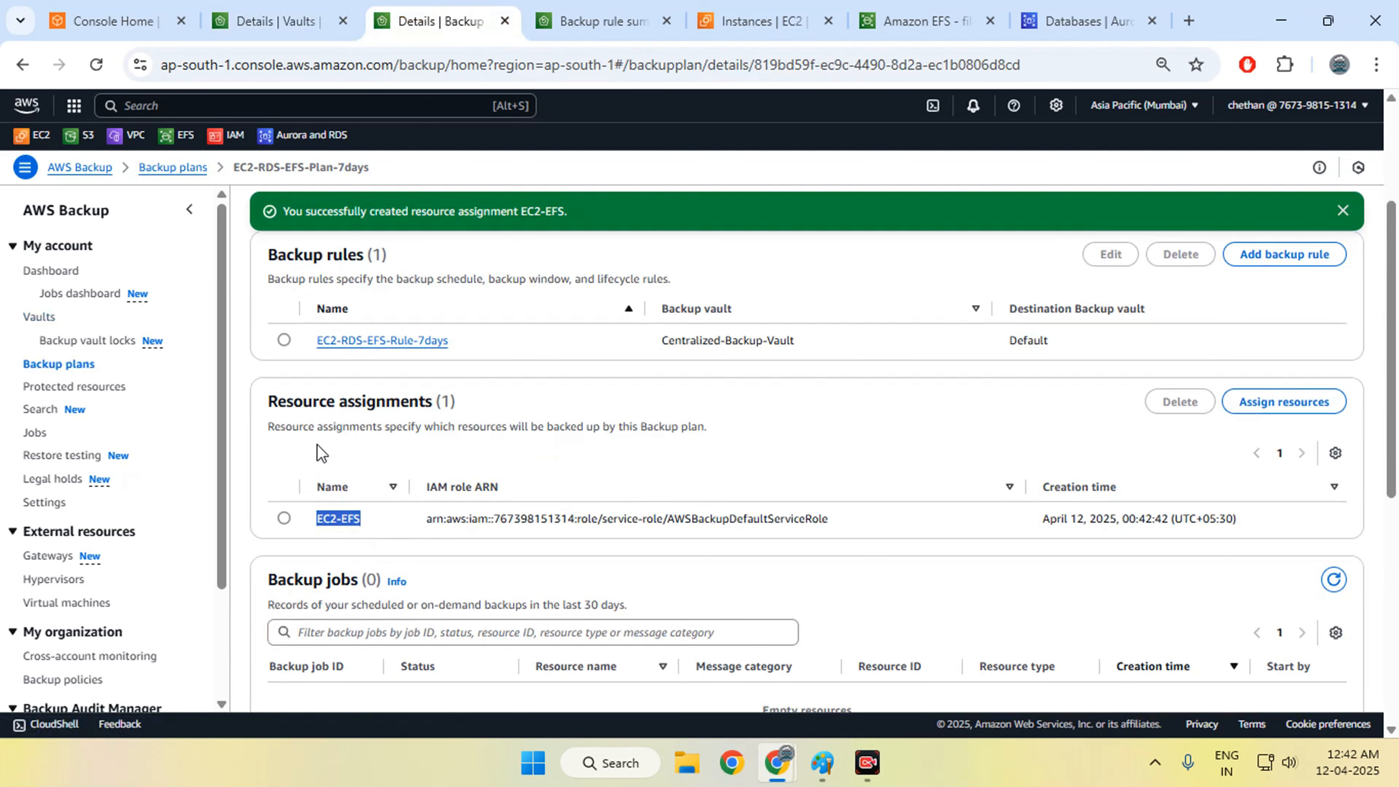
left_click(338, 519)
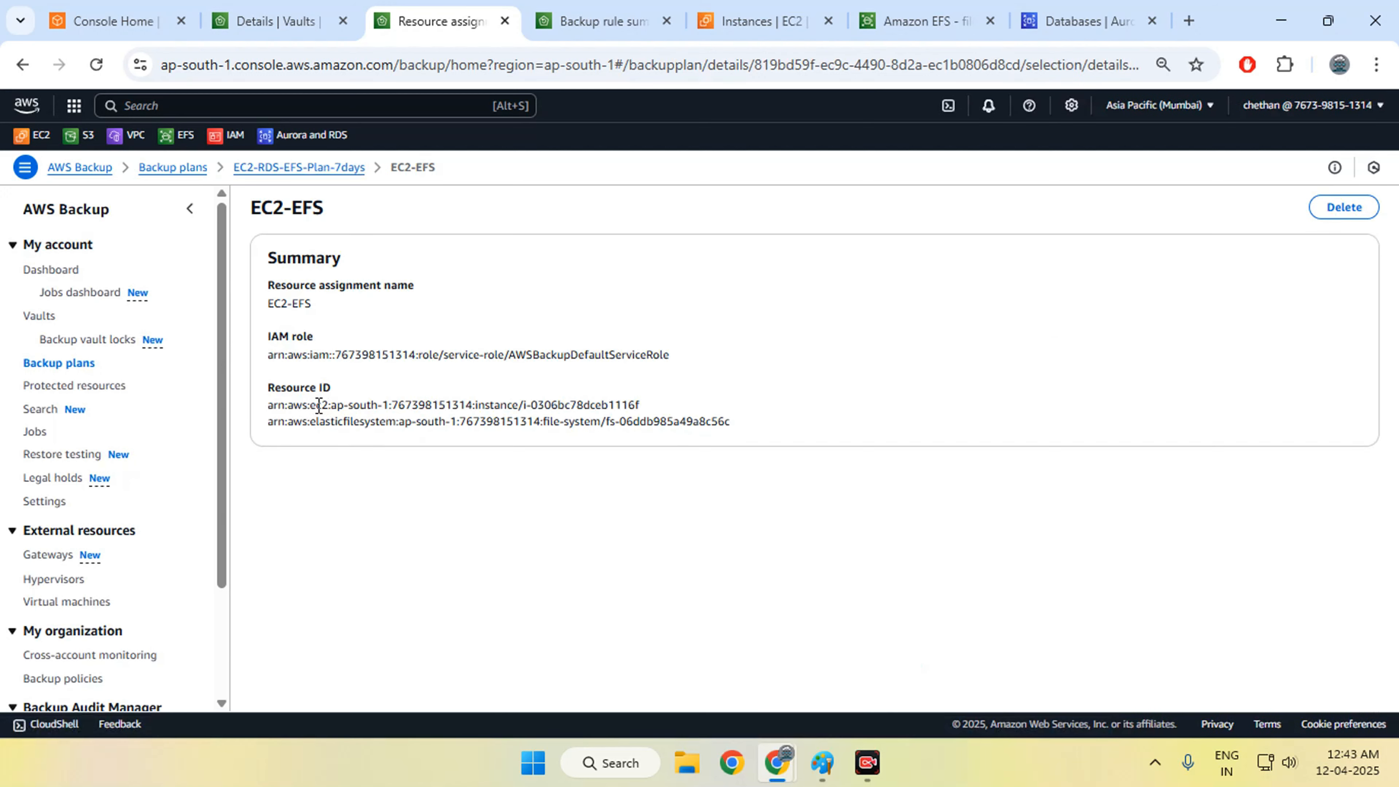
- Examine the EC2-EFS assignment summary, including the EC2 instance and EFS file system resource IDs
left_click_drag(315, 407, 398, 406)
left_click(333, 405)
left_click_drag(311, 407, 395, 396)
left_click_drag(524, 405, 664, 408)
left_click(498, 445)
left_click_drag(279, 424, 408, 424)
left_click(363, 422)
left_click(326, 425)
left_click_drag(607, 423, 726, 422)
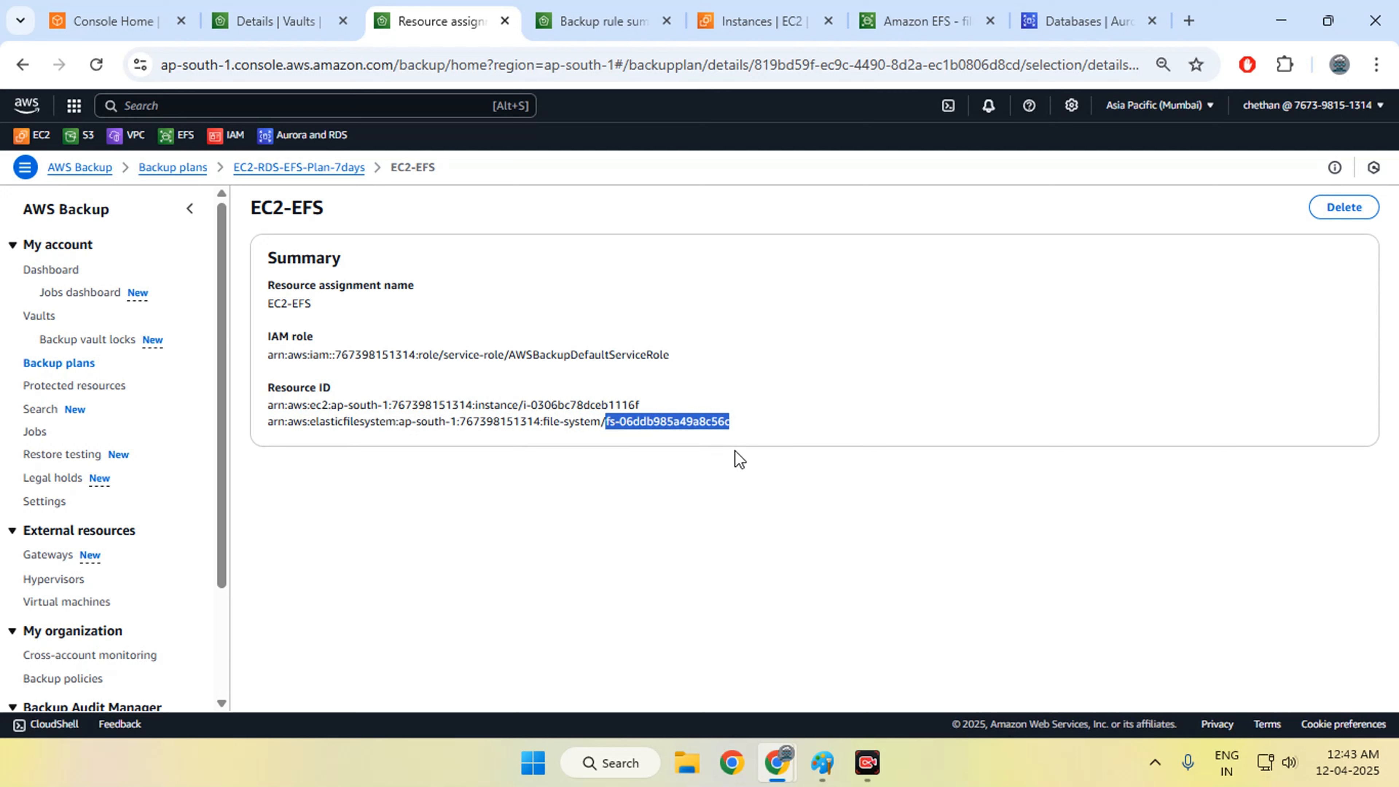
left_click_drag(313, 209, 257, 209)
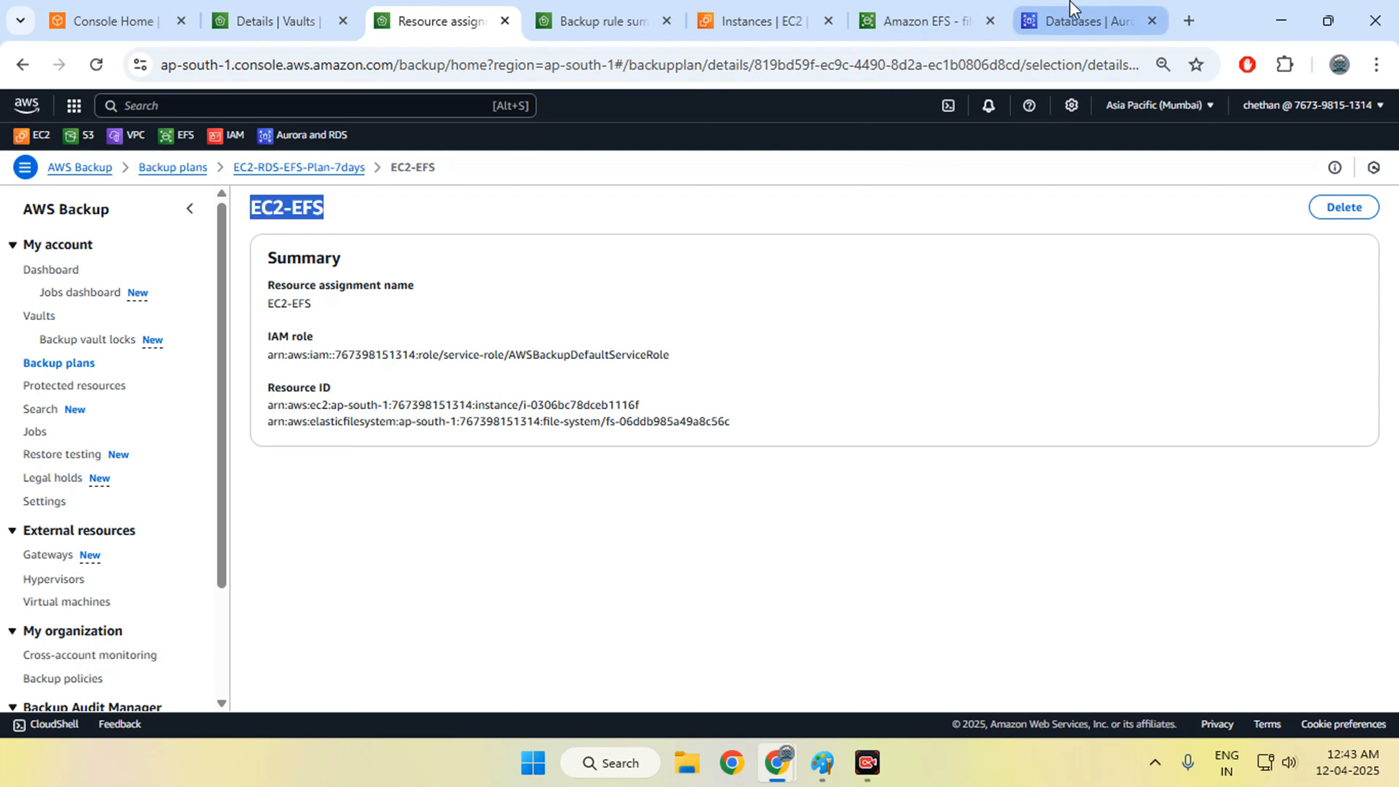
- Refresh the Aurora and RDS databases list, widen the Status column, and check the status of database-1 and its instance
left_click(1074, 16)
left_click(1033, 303)
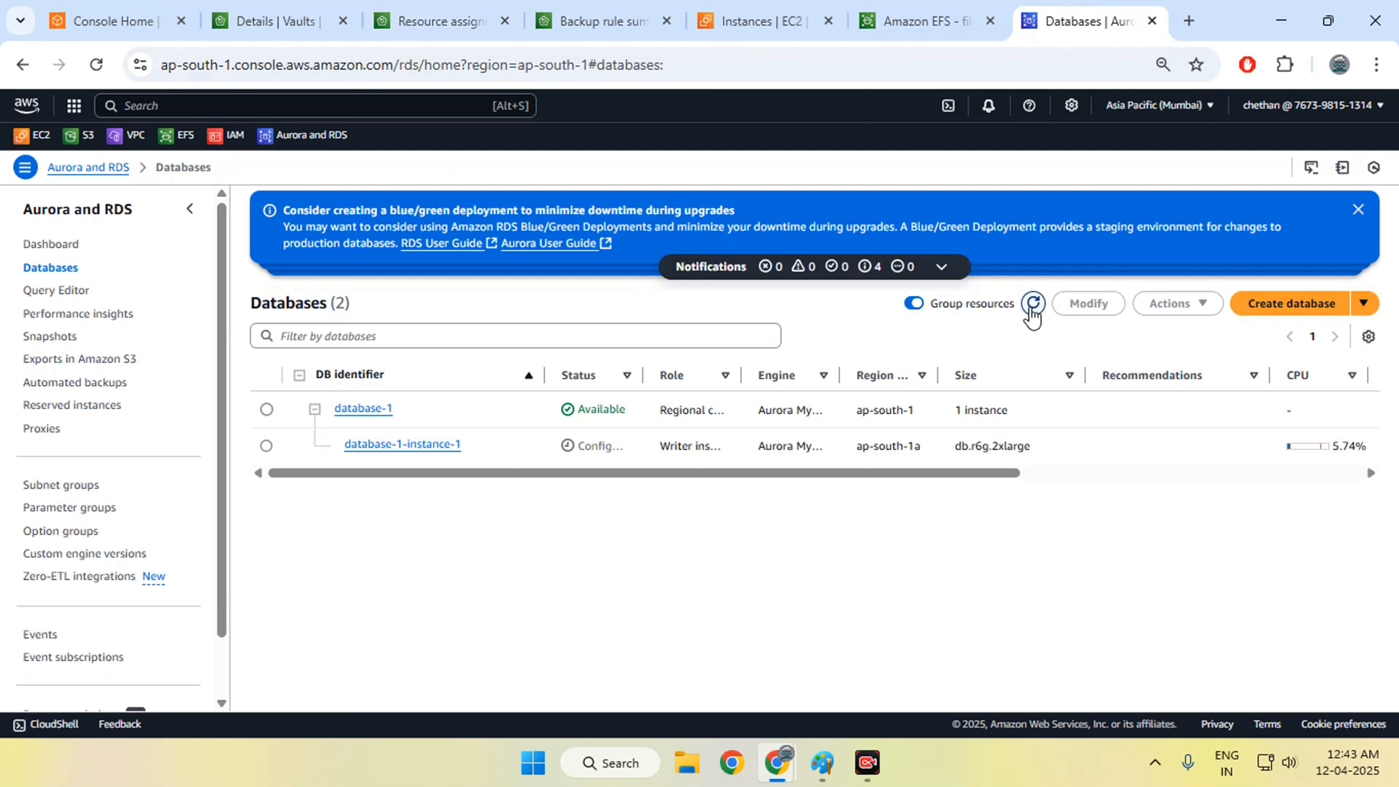
left_click_drag(643, 375, 732, 375)
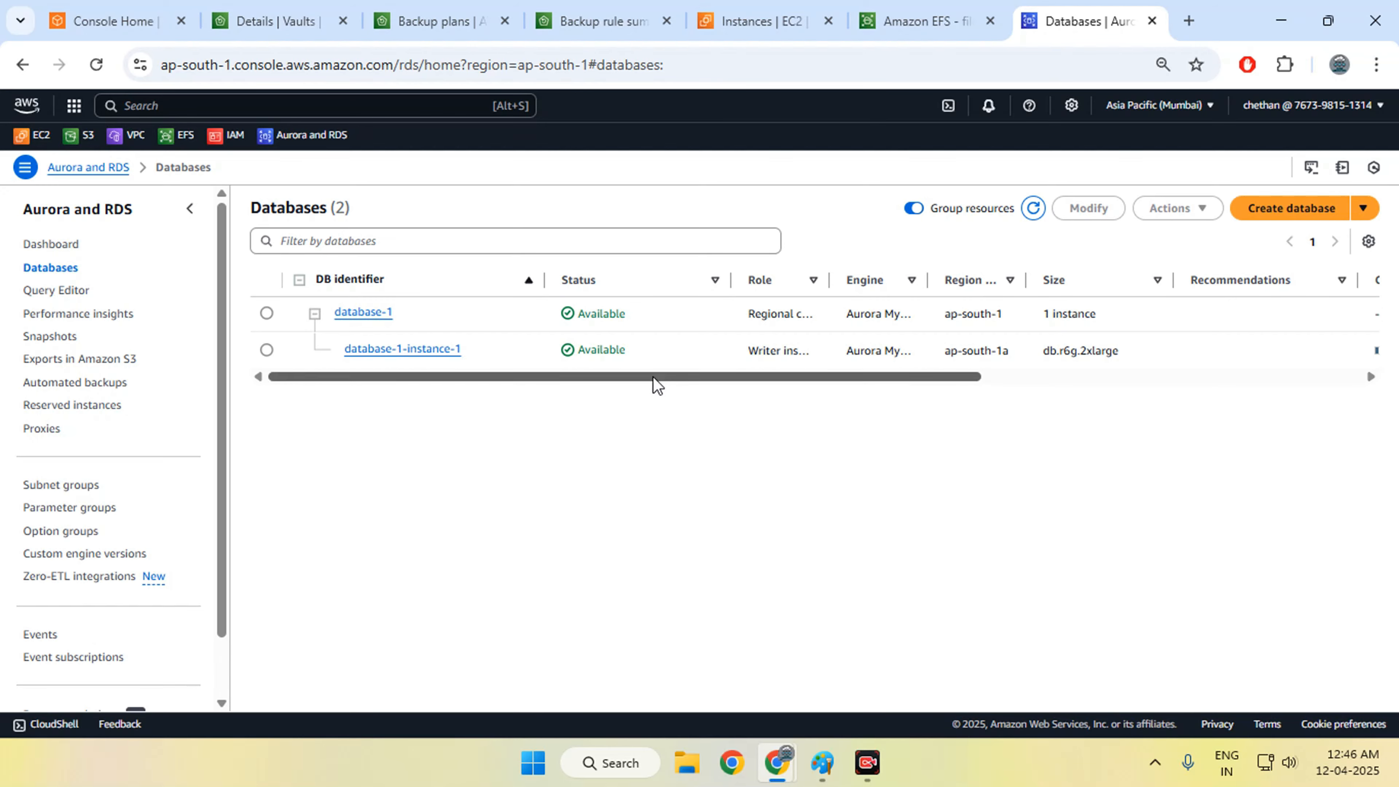
double_click(619, 352)
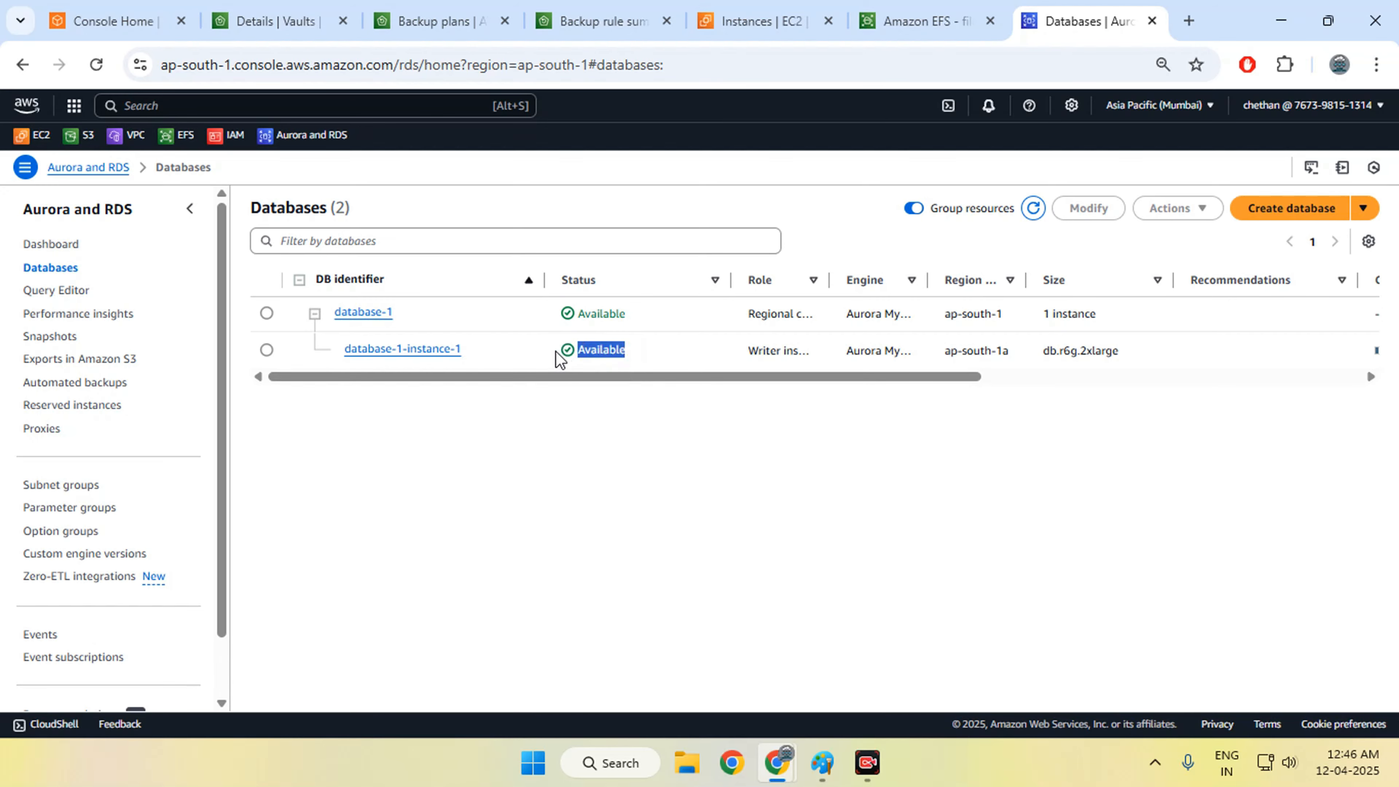
left_click_drag(653, 315, 557, 322)
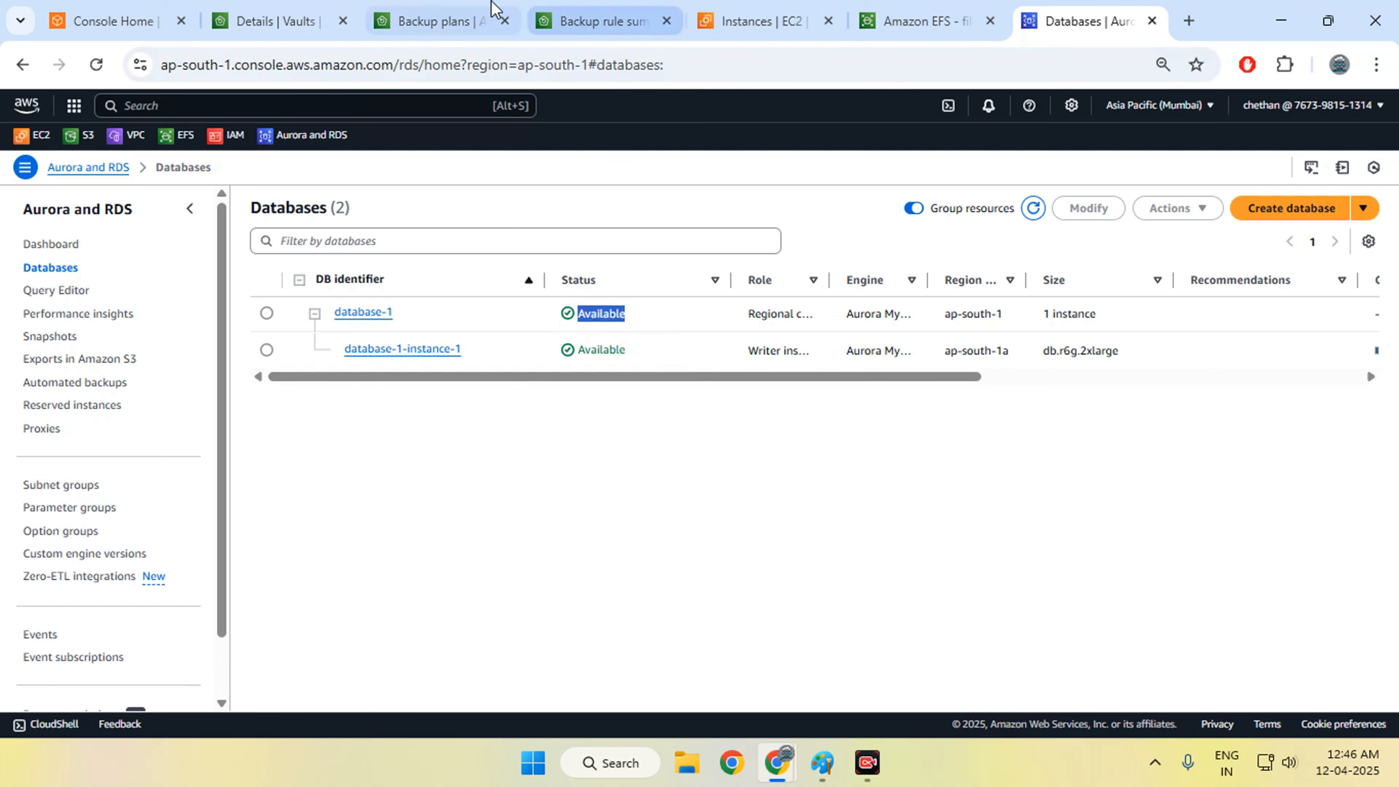
- Open the EC2-RDS-EFS-Plan-7days backup plan and start a new resource assignment
left_click(445, 4)
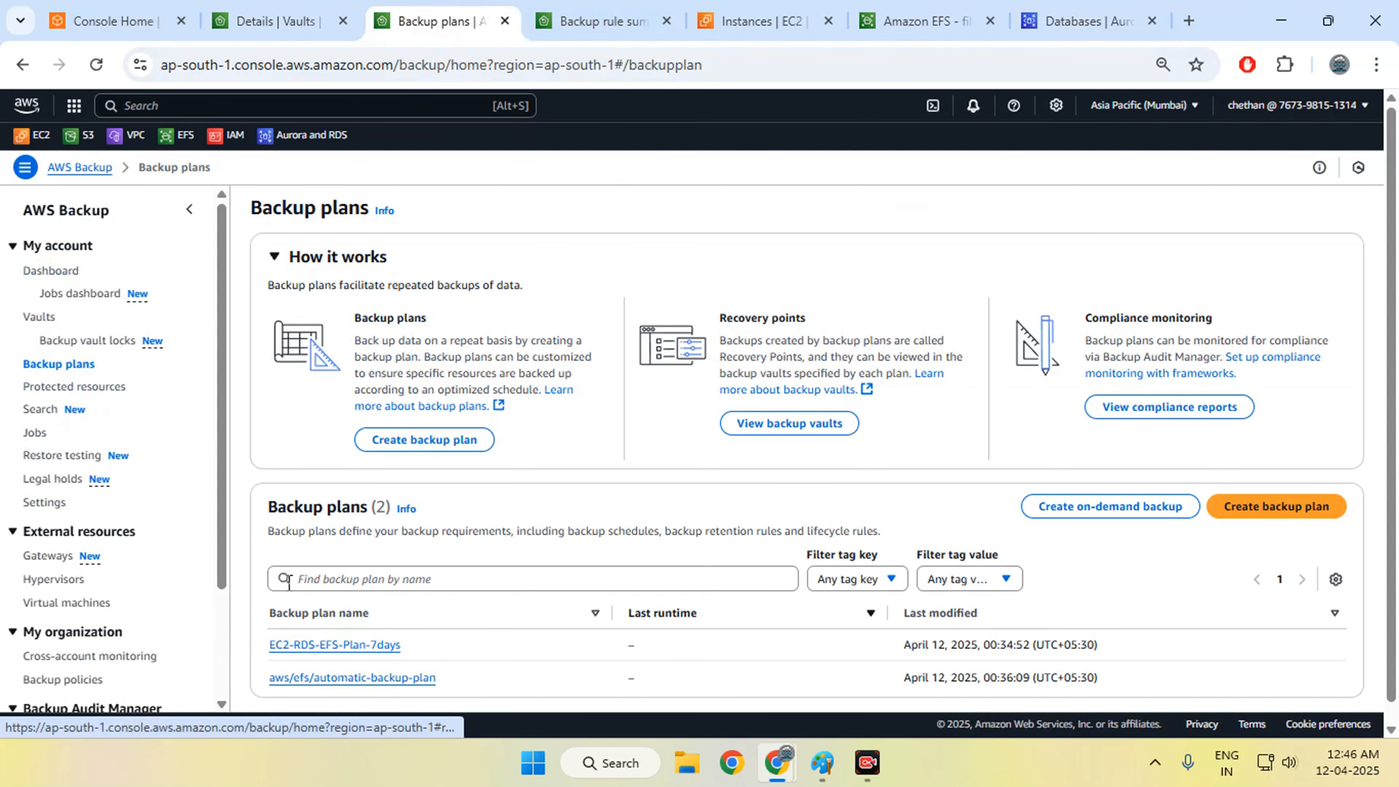
scroll(440, 631, "down", 1)
left_click(337, 629)
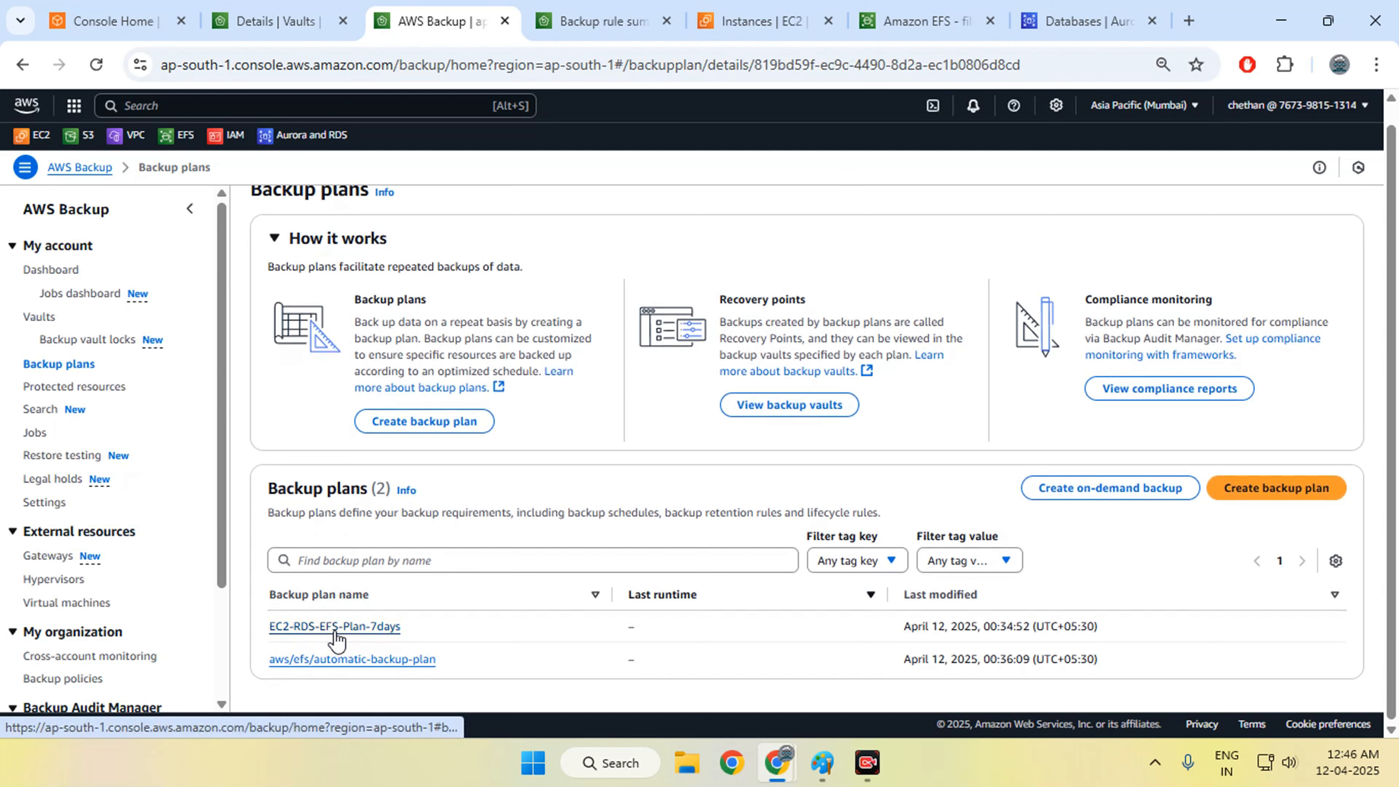
scroll(584, 513, "down", 3)
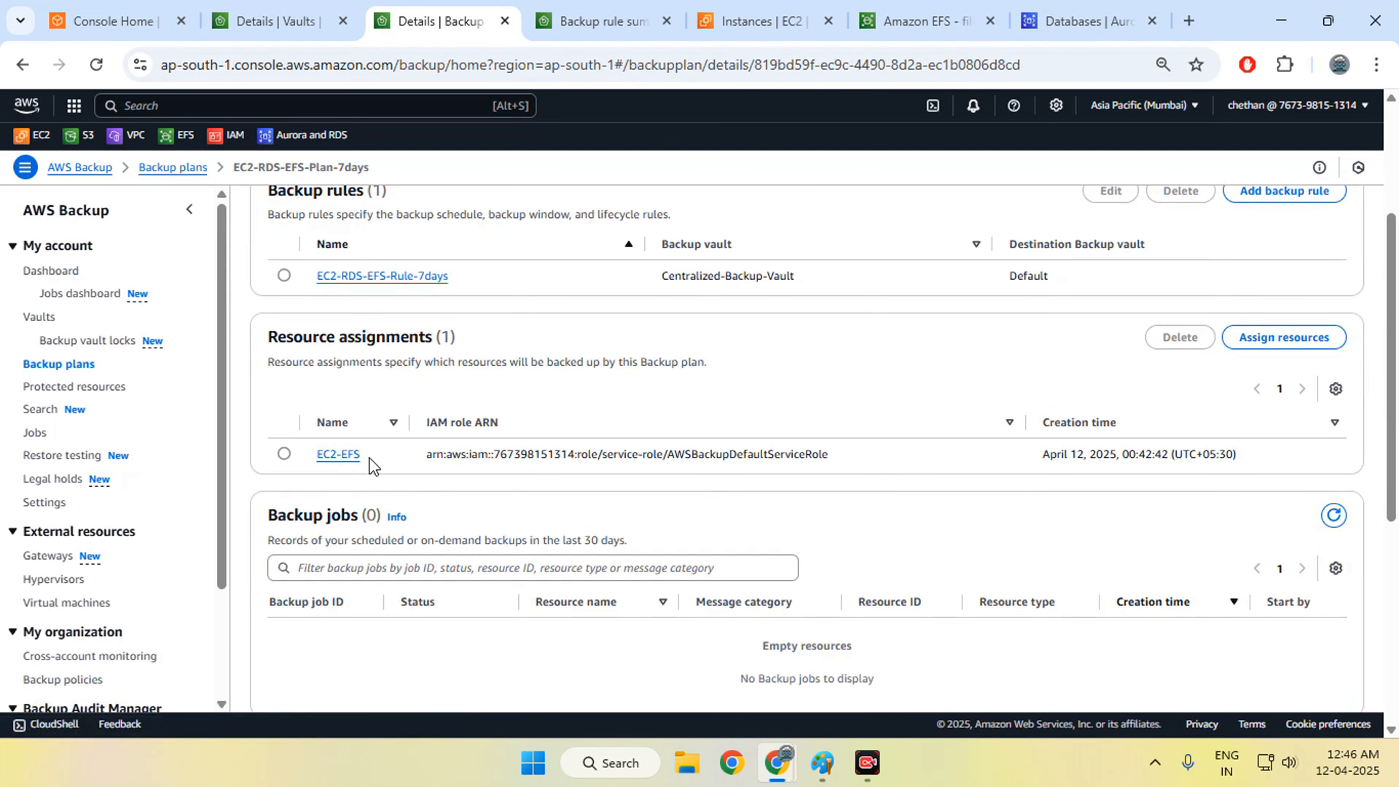
left_click(1306, 345)
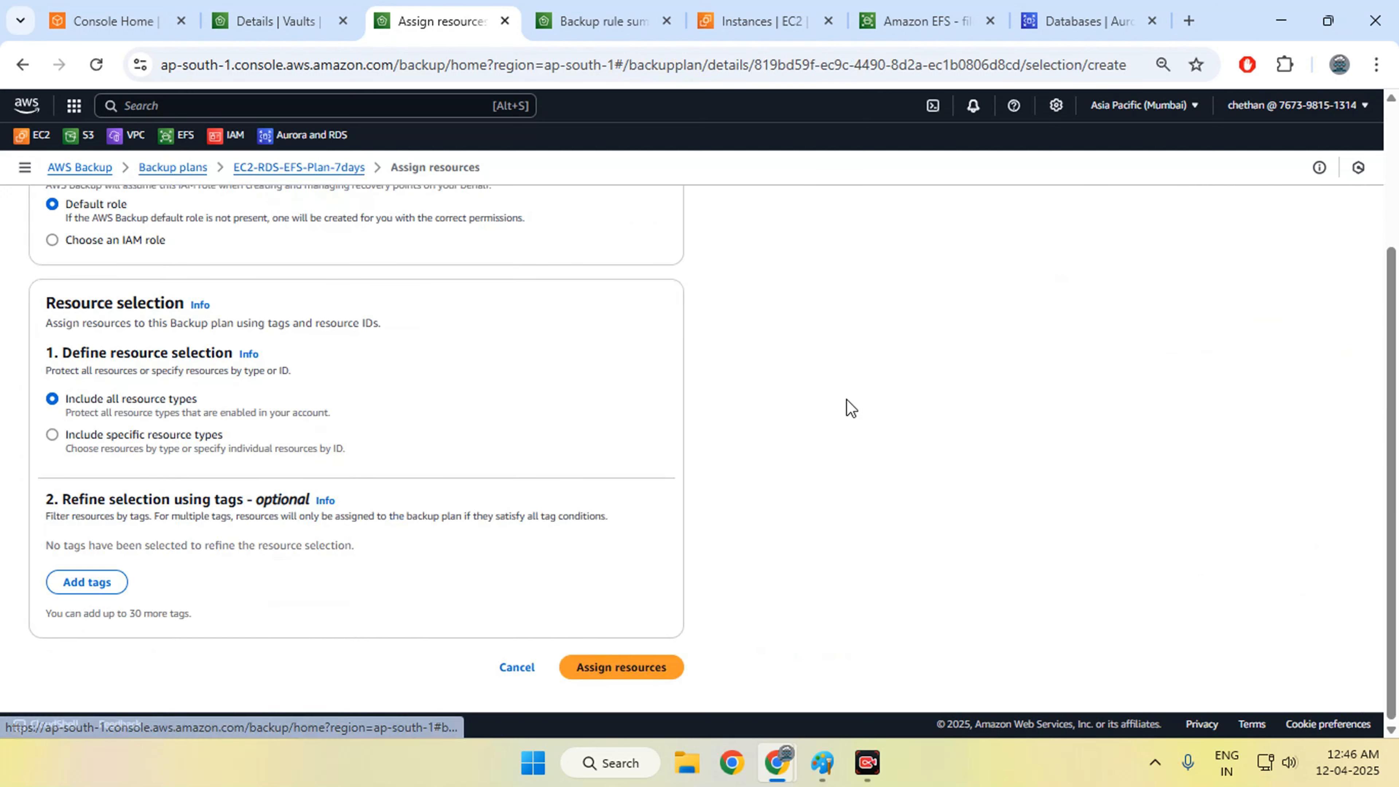
- Include specific resource types, add RDS, clear its All databases selection, and open the list of database names
left_click(52, 434)
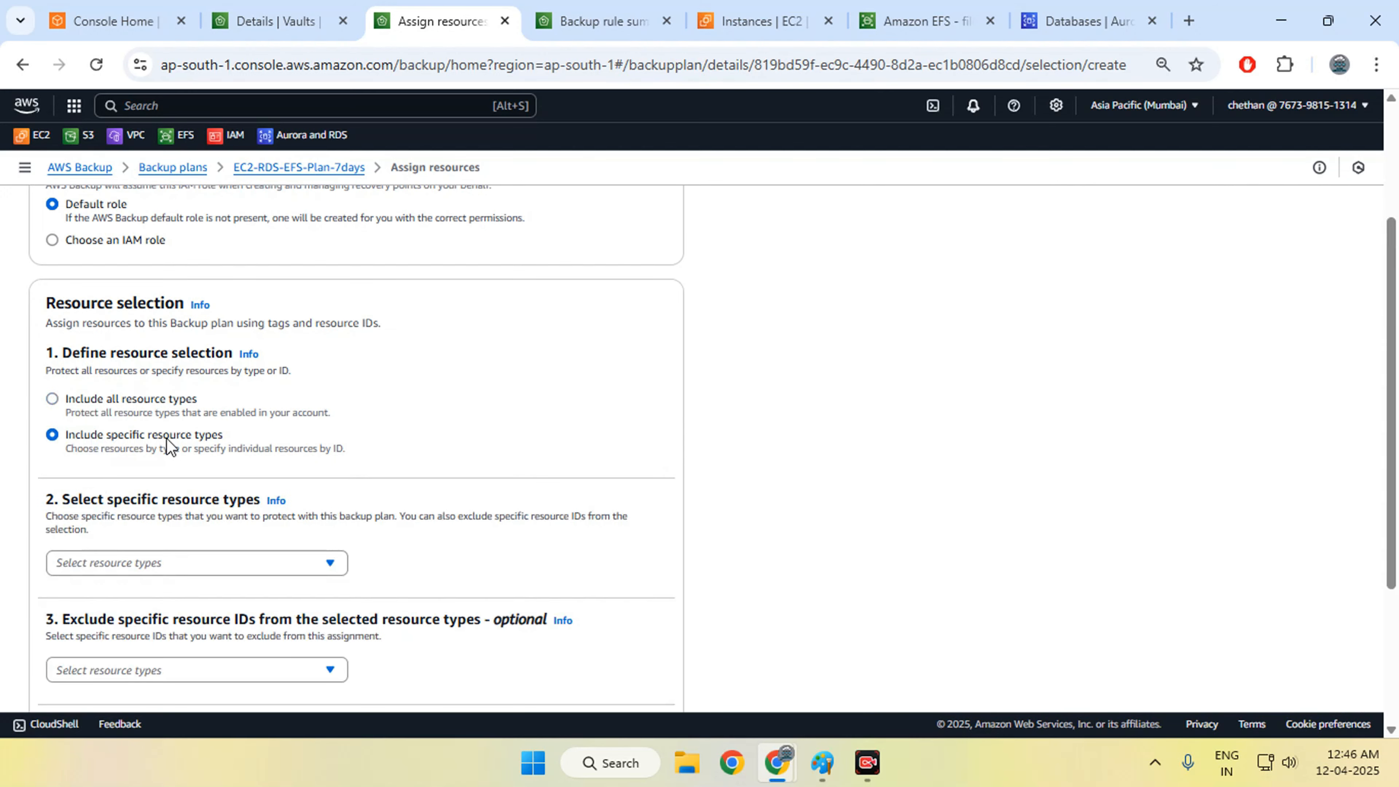
left_click(202, 562)
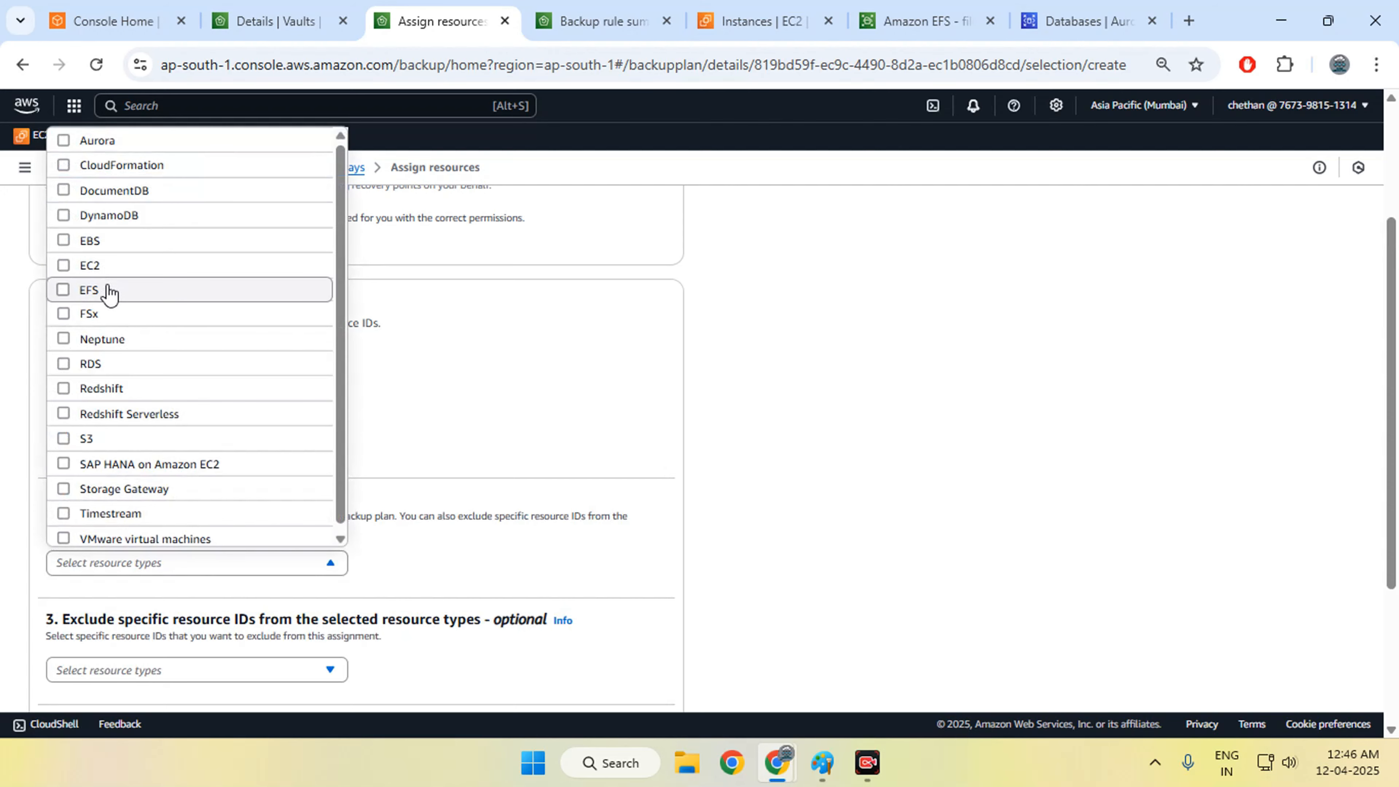
left_click(91, 368)
left_click(522, 387)
scroll(612, 459, "down", 3)
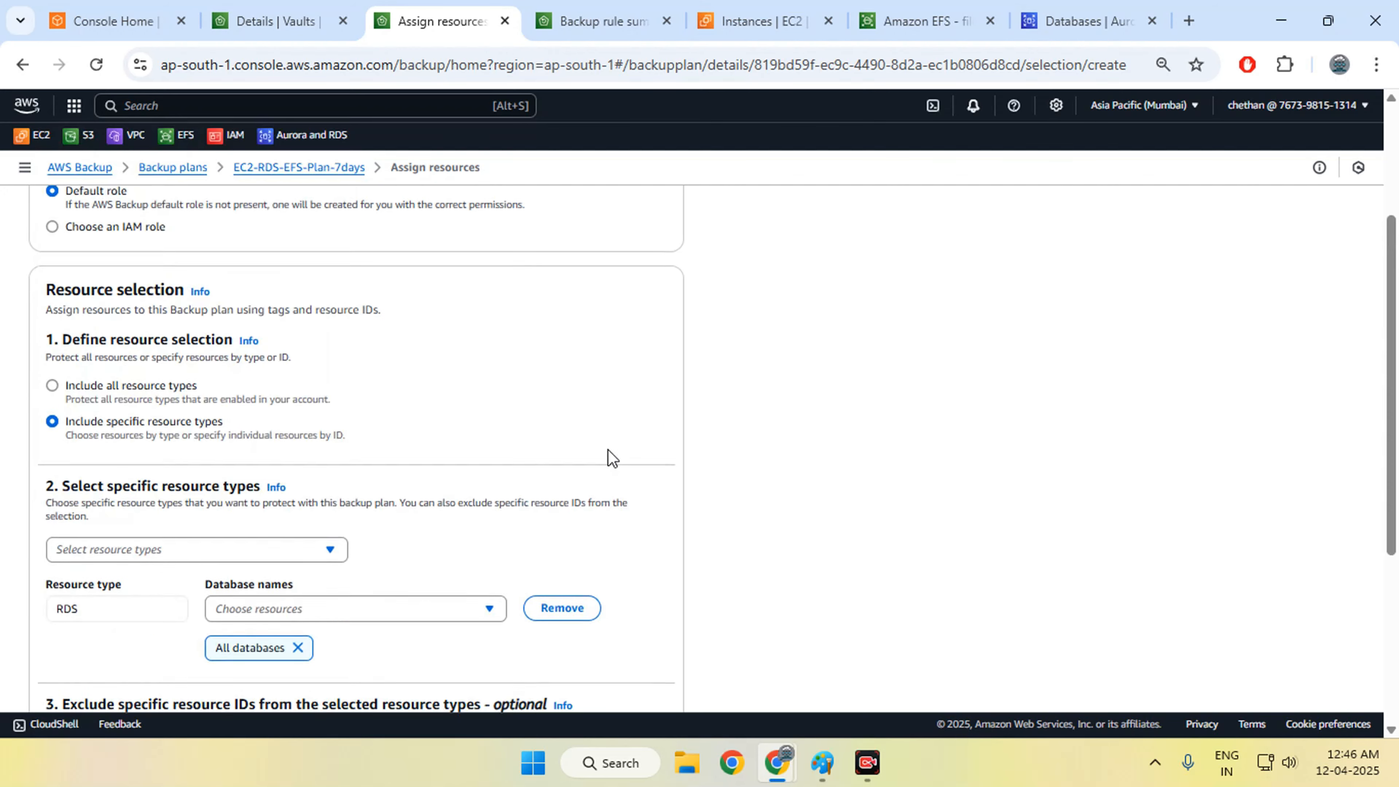
left_click(297, 449)
left_click(337, 416)
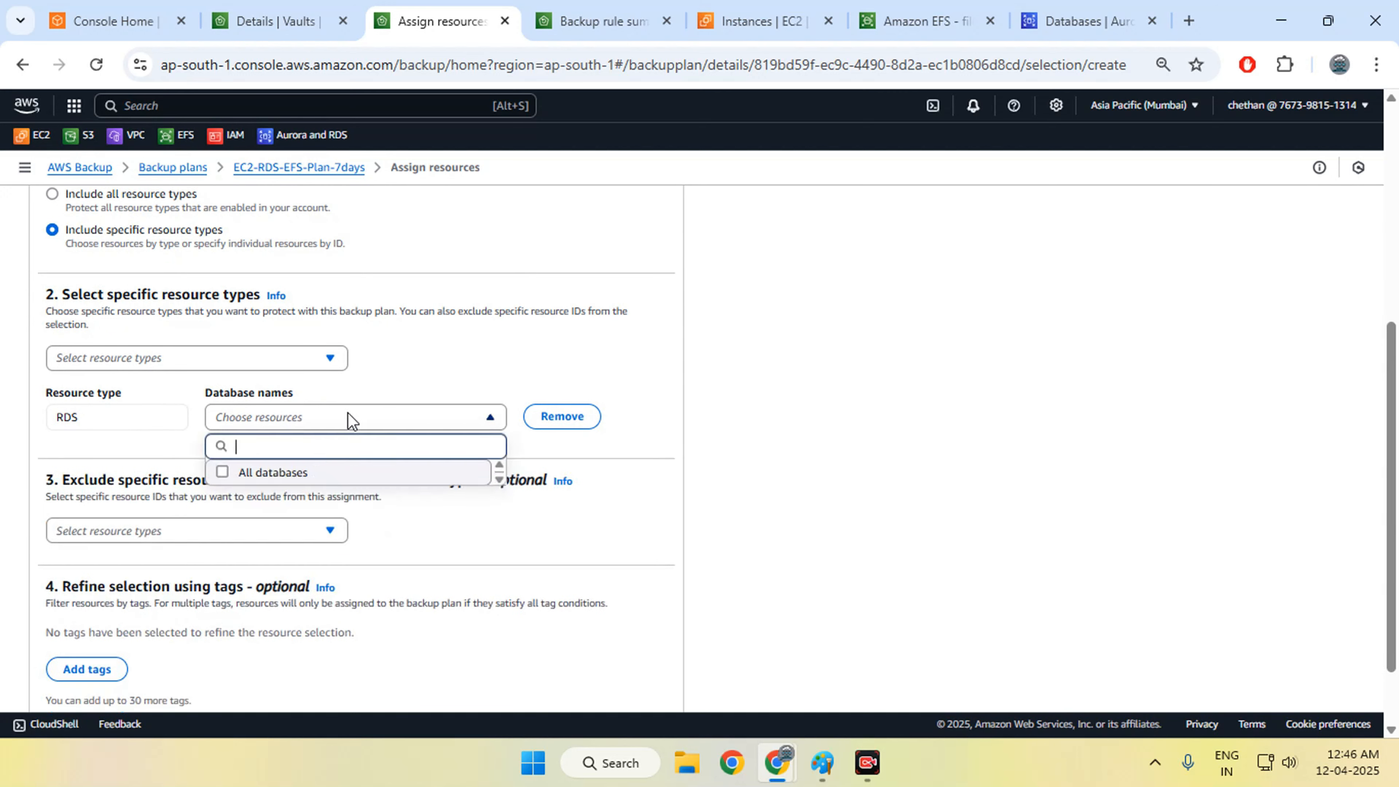
- Add Aurora as a resource type, clear its All clusters selection, and remove the RDS resource type from the assignment
left_click(323, 363)
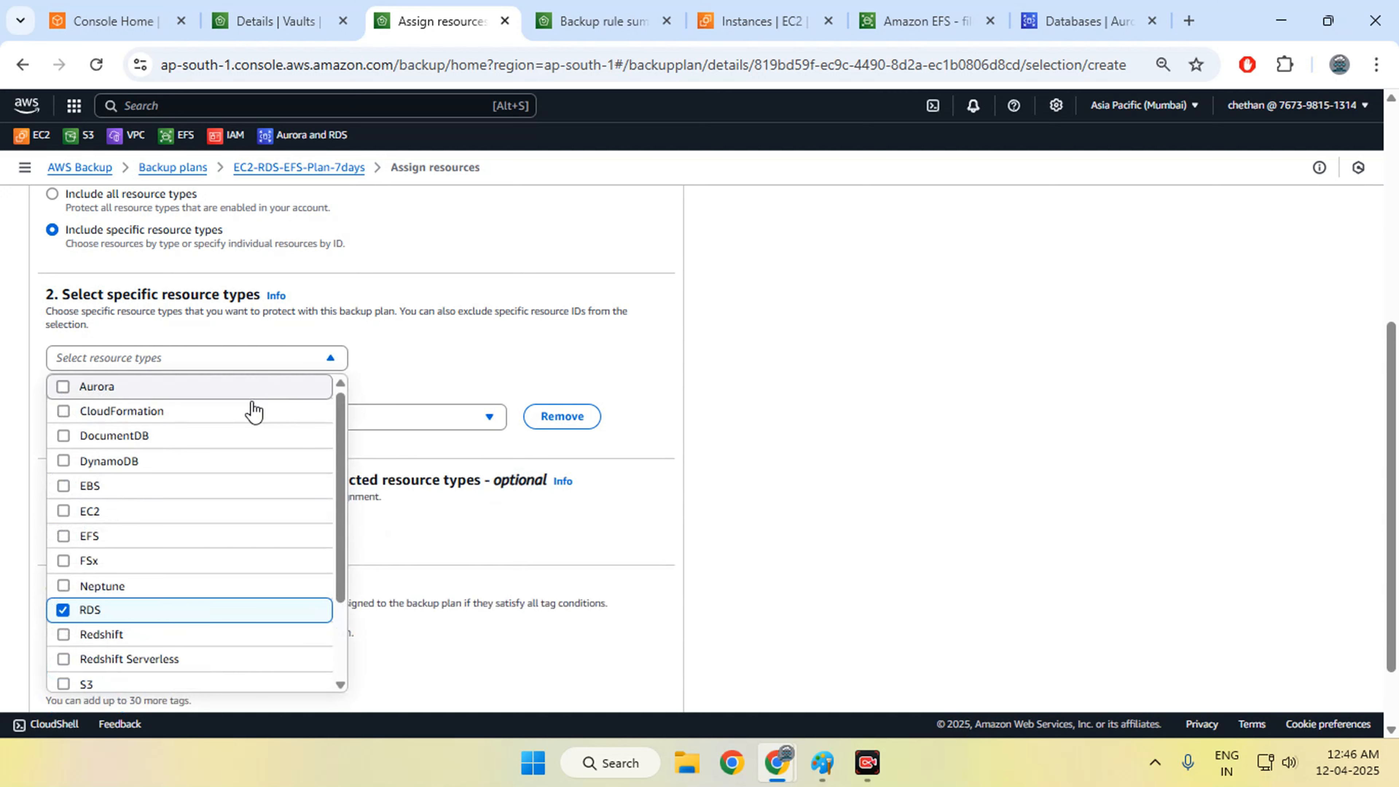
left_click(148, 387)
left_click(350, 413)
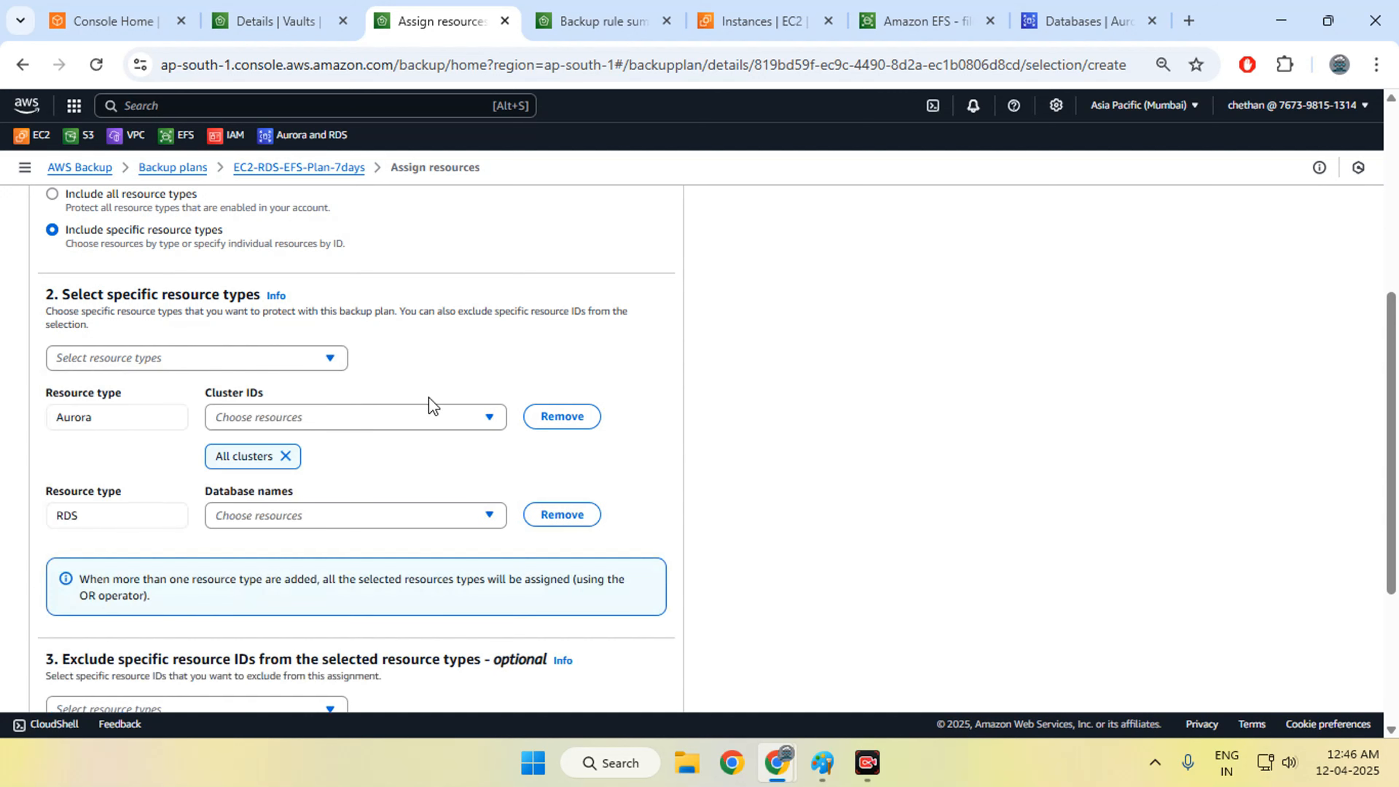
left_click(285, 457)
left_click(322, 479)
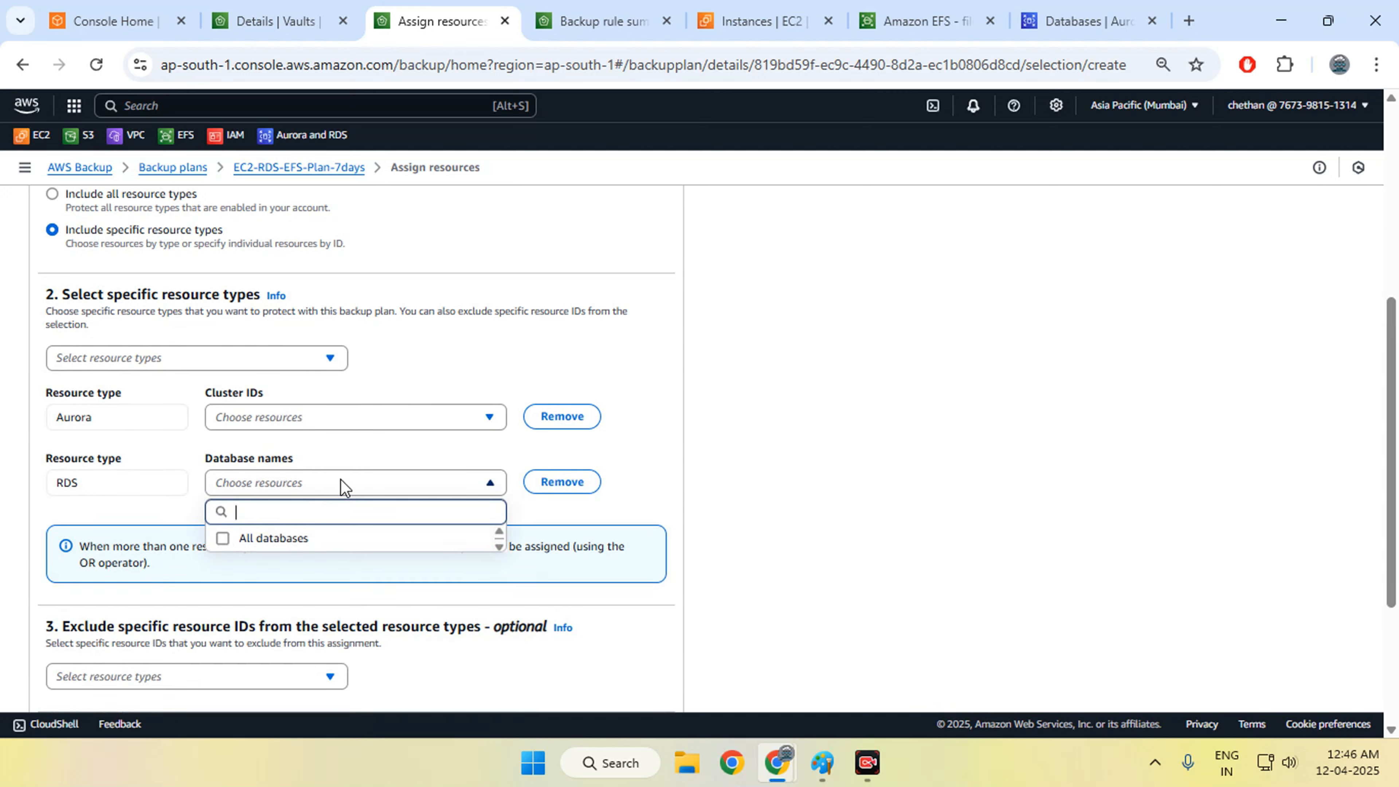
left_click(354, 418)
left_click(173, 420)
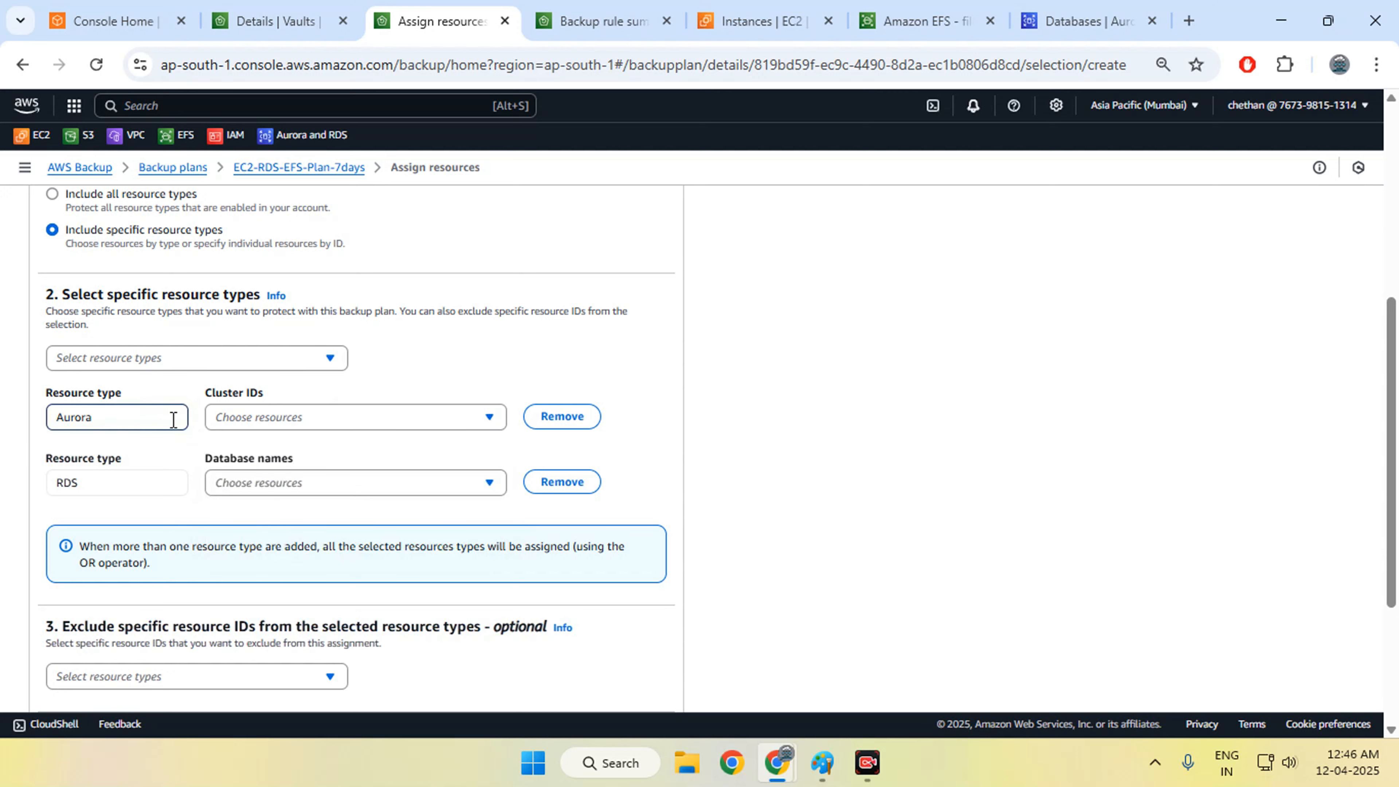
left_click(563, 489)
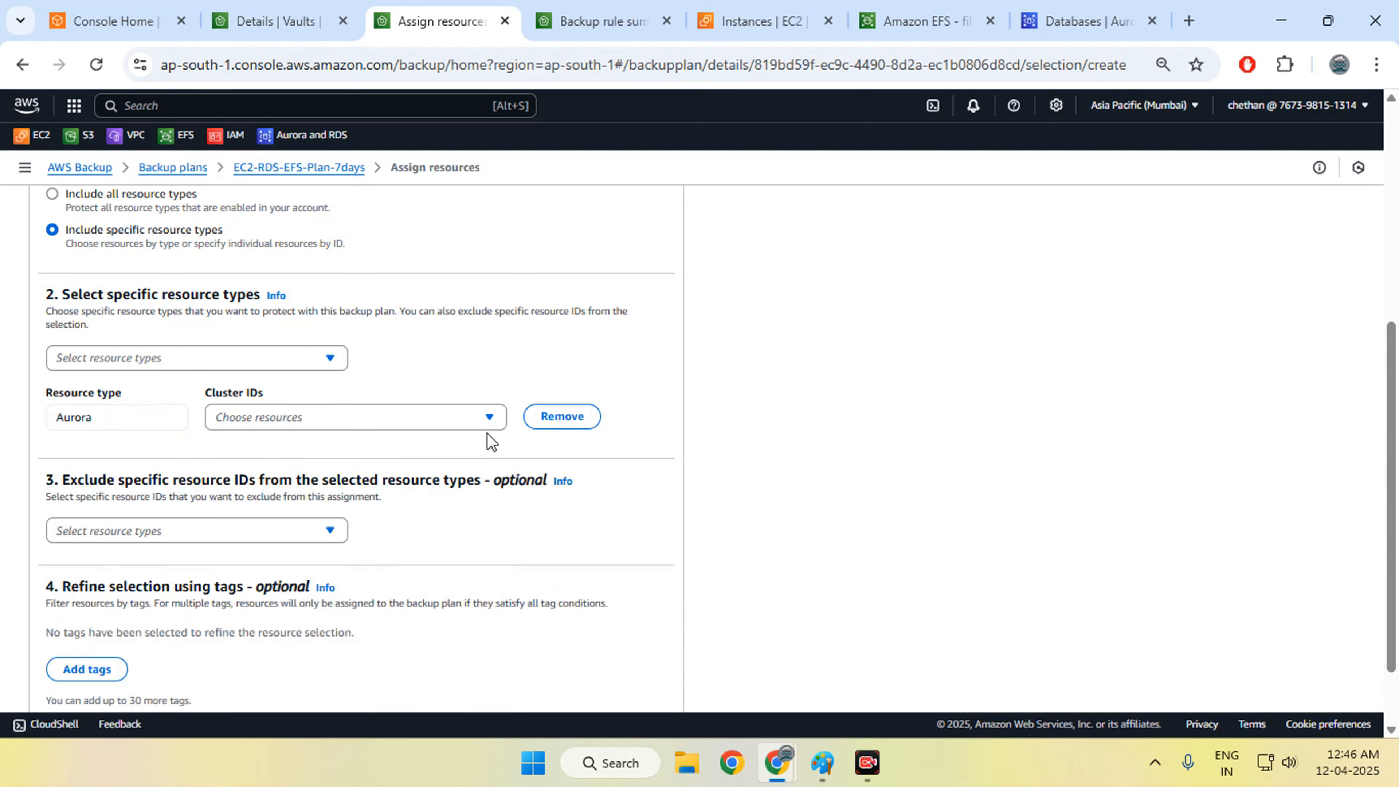
- Check the cluster identifier in the Aurora and RDS databases list and choose database-1 as the Aurora cluster ID
left_click(488, 421)
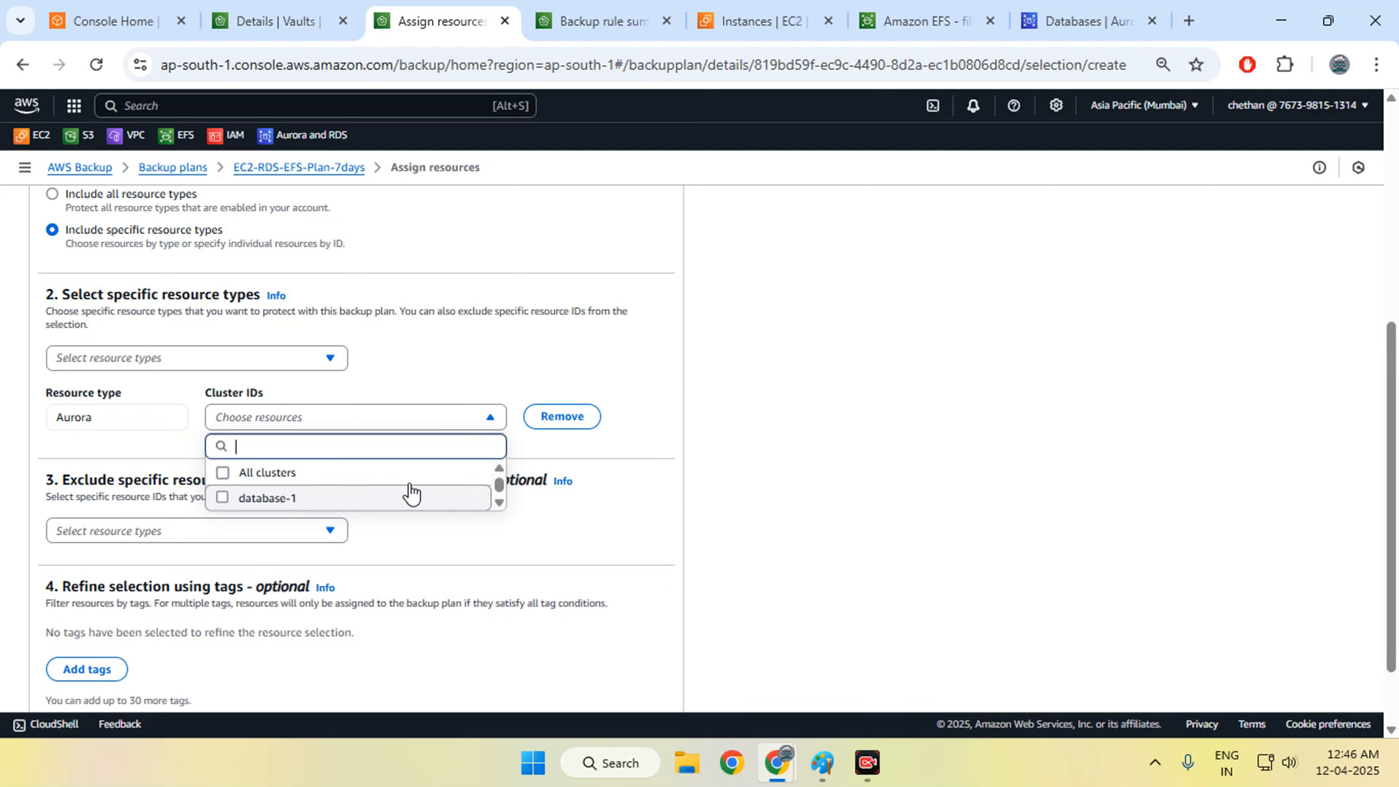
left_click(1077, 22)
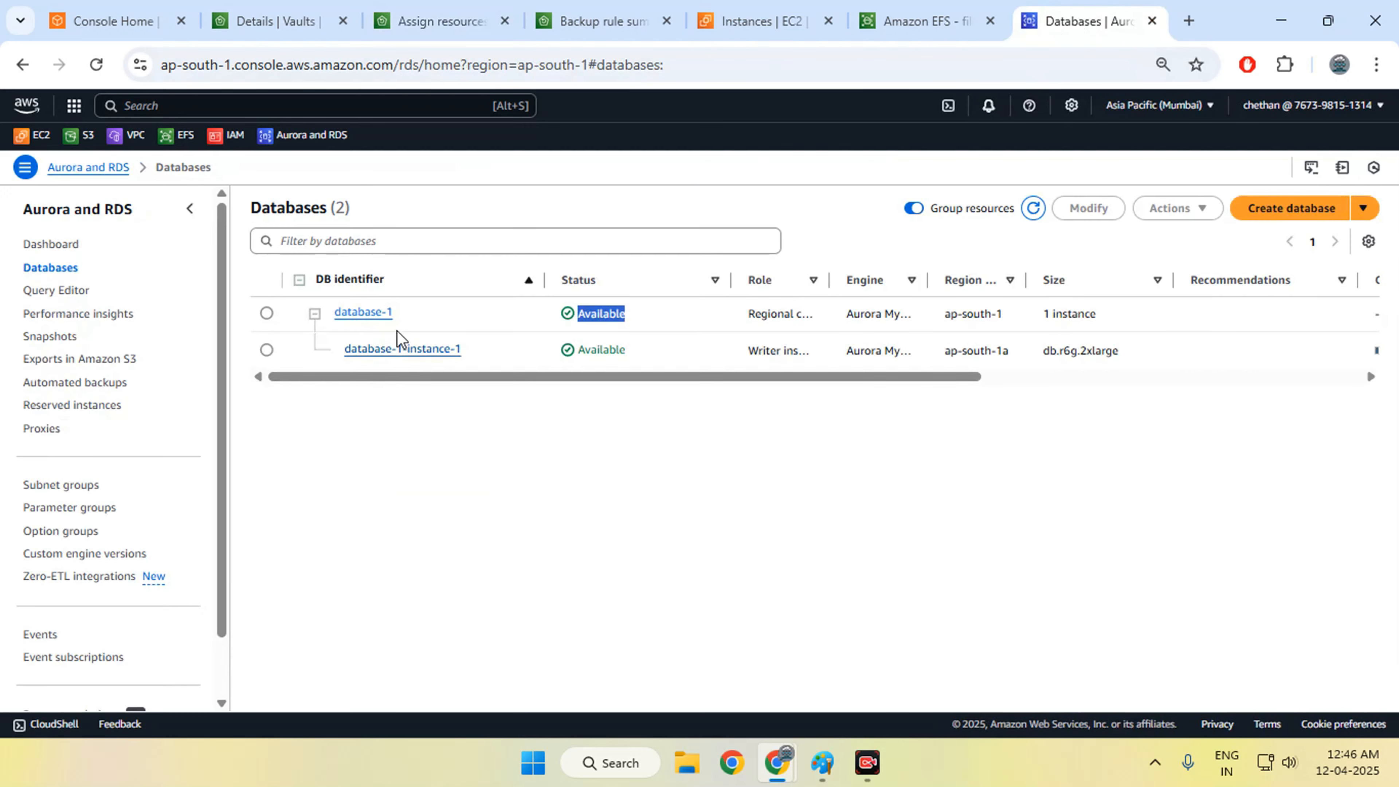
left_click_drag(388, 318, 335, 320)
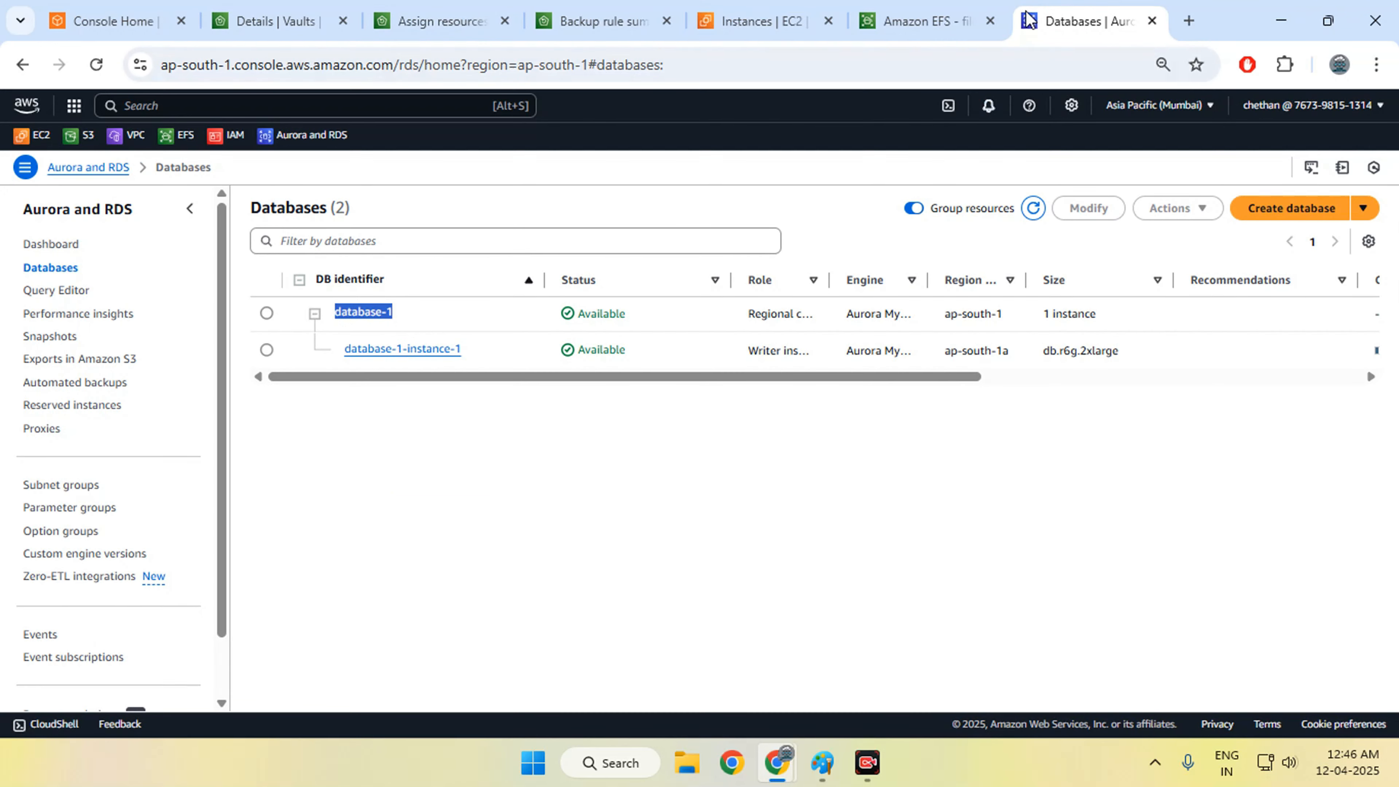
left_click(451, 6)
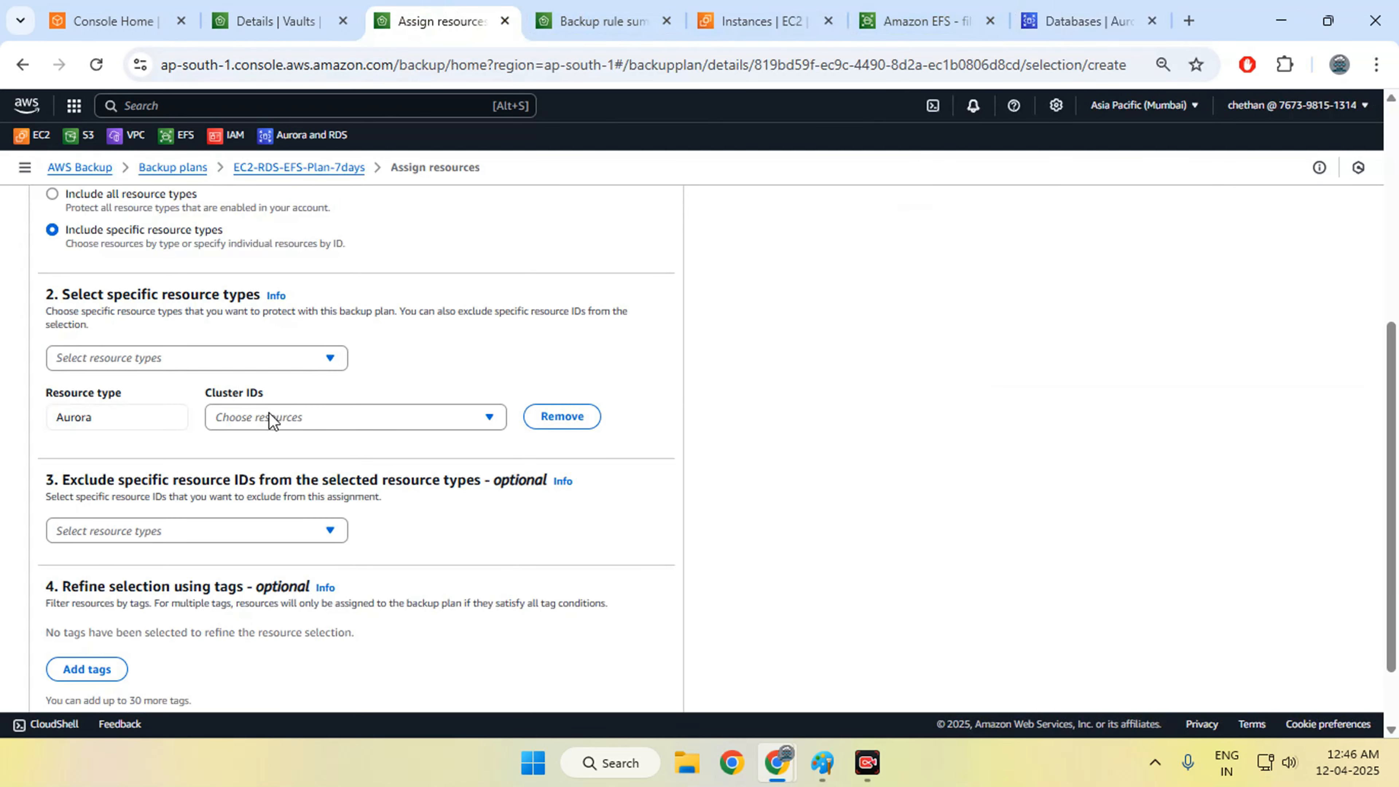
left_click(288, 419)
left_click(297, 498)
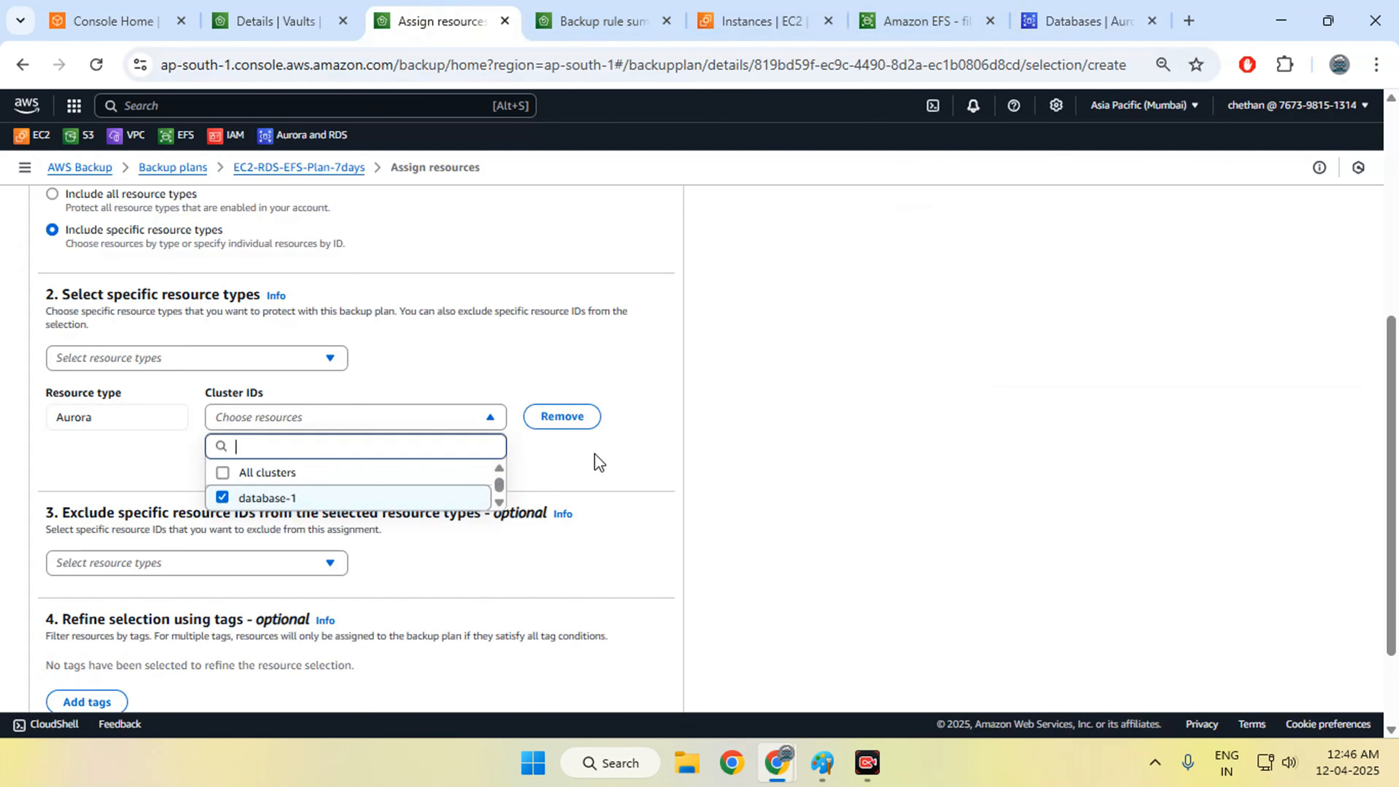
left_click(593, 474)
- Name the resource assignment RDS-backup and assign the selected Aurora cluster to the backup plan
scroll(598, 486, "down", 2)
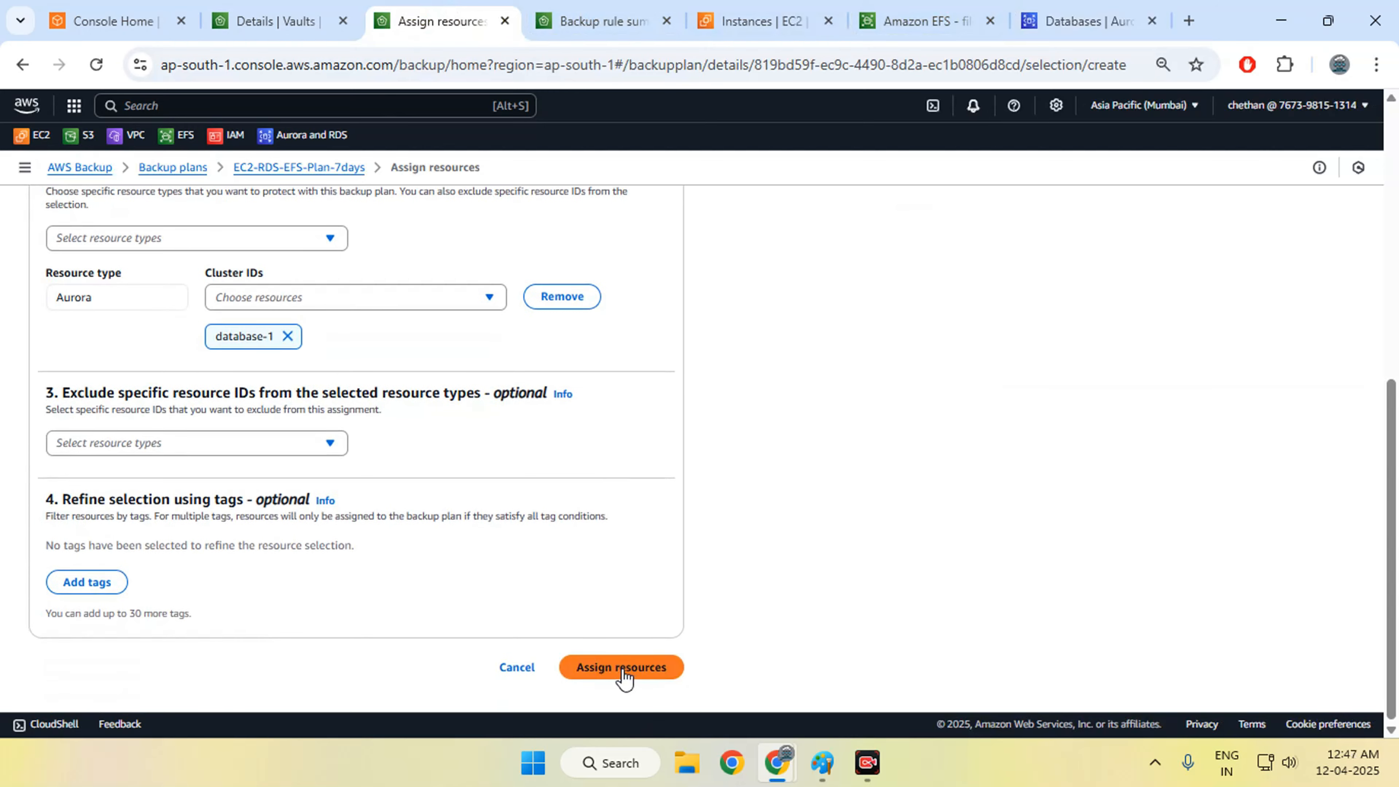
scroll(275, 525, "up", 9)
left_click(135, 311)
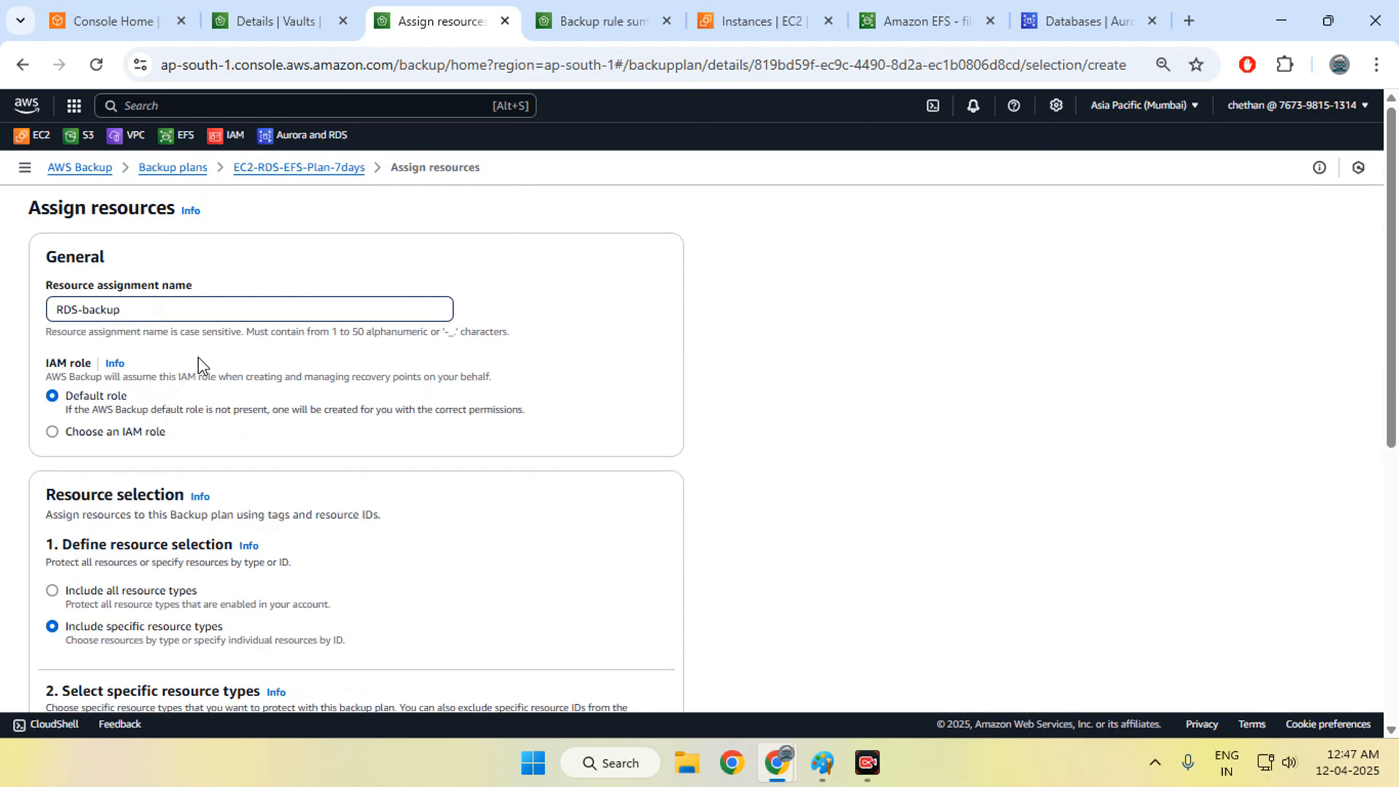
scroll(431, 537, "down", 10)
left_click(618, 669)
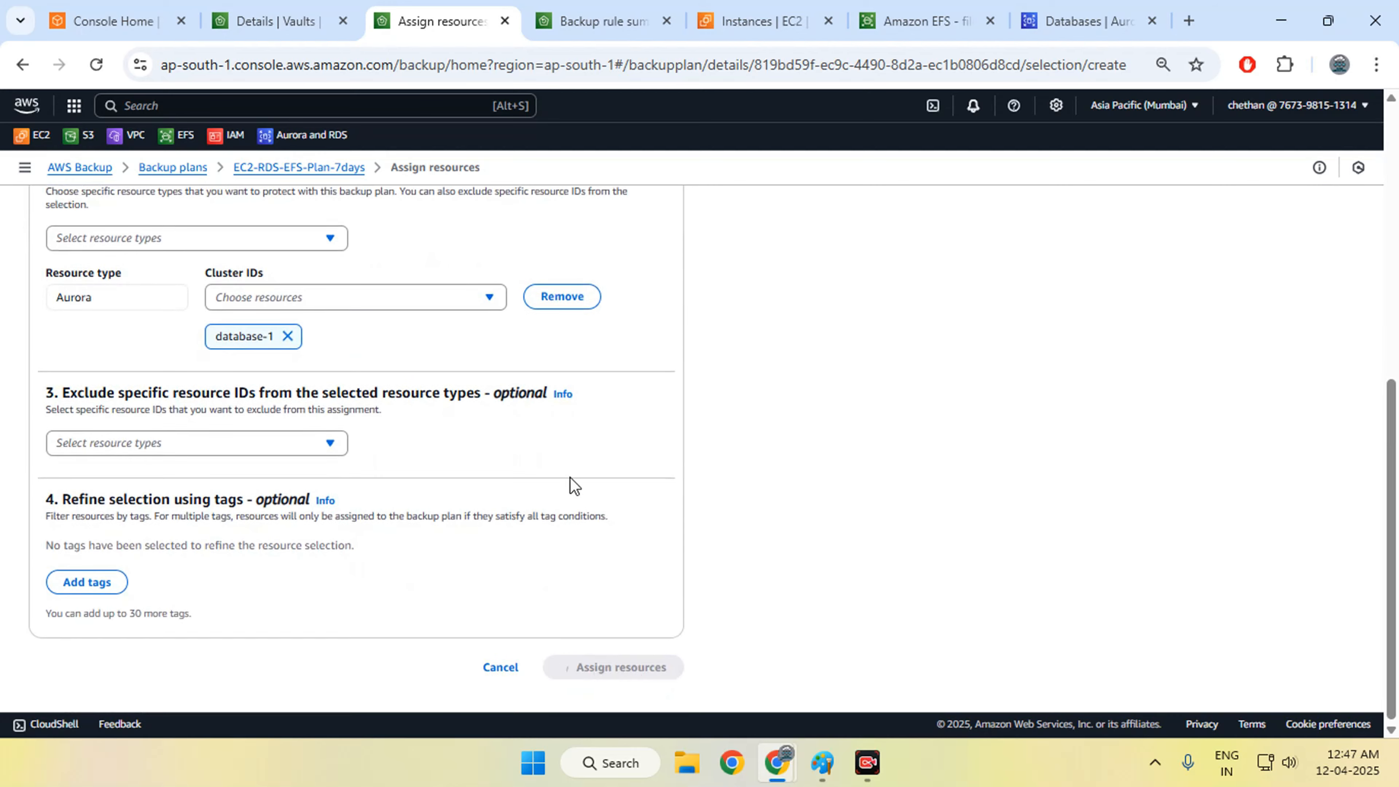
scroll(571, 477, "down", 3)
scroll(573, 485, "up", 5)
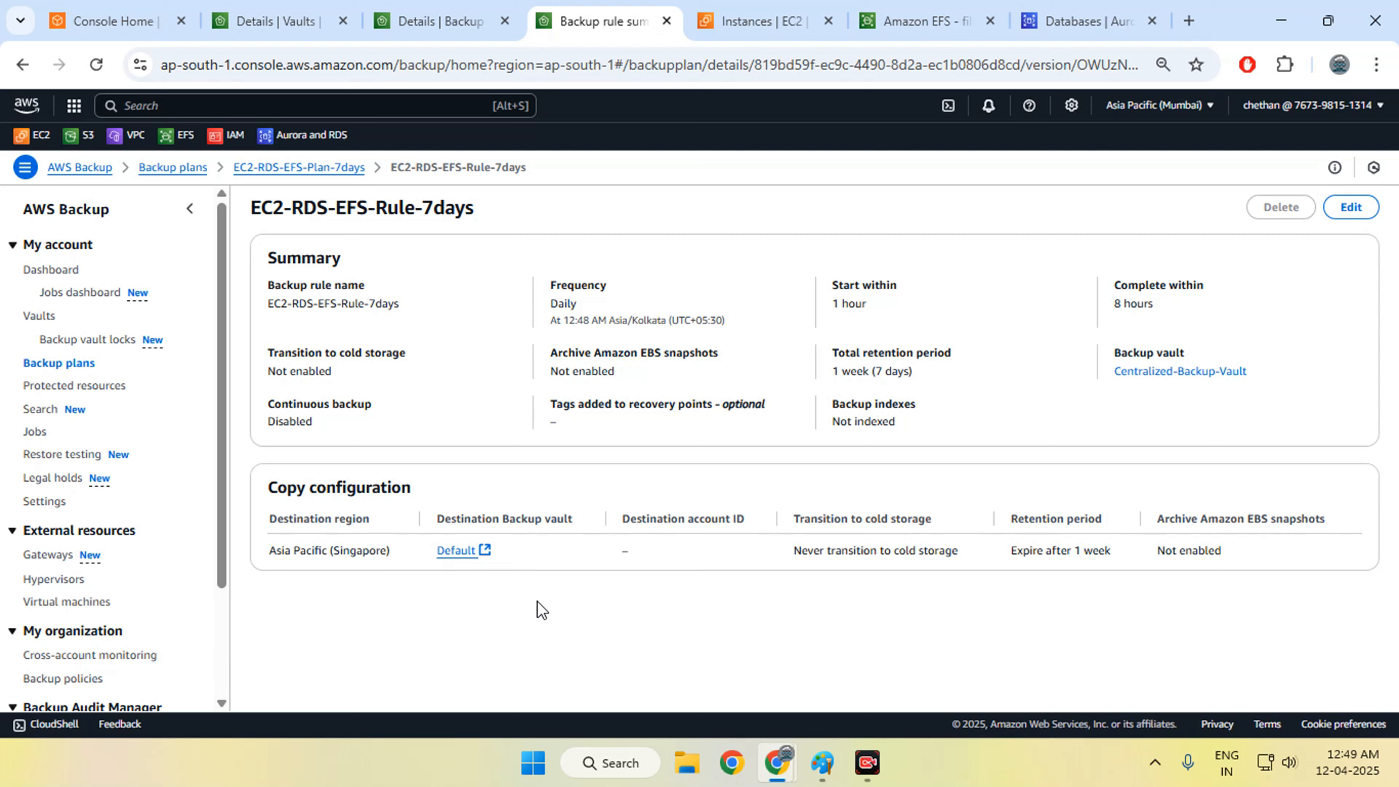
- Switch to Paint, draw a red rectangle about 364 × 386 px beside the Mumbai box, label it Singapore, and choose the right-arrow shape
left_click(822, 762)
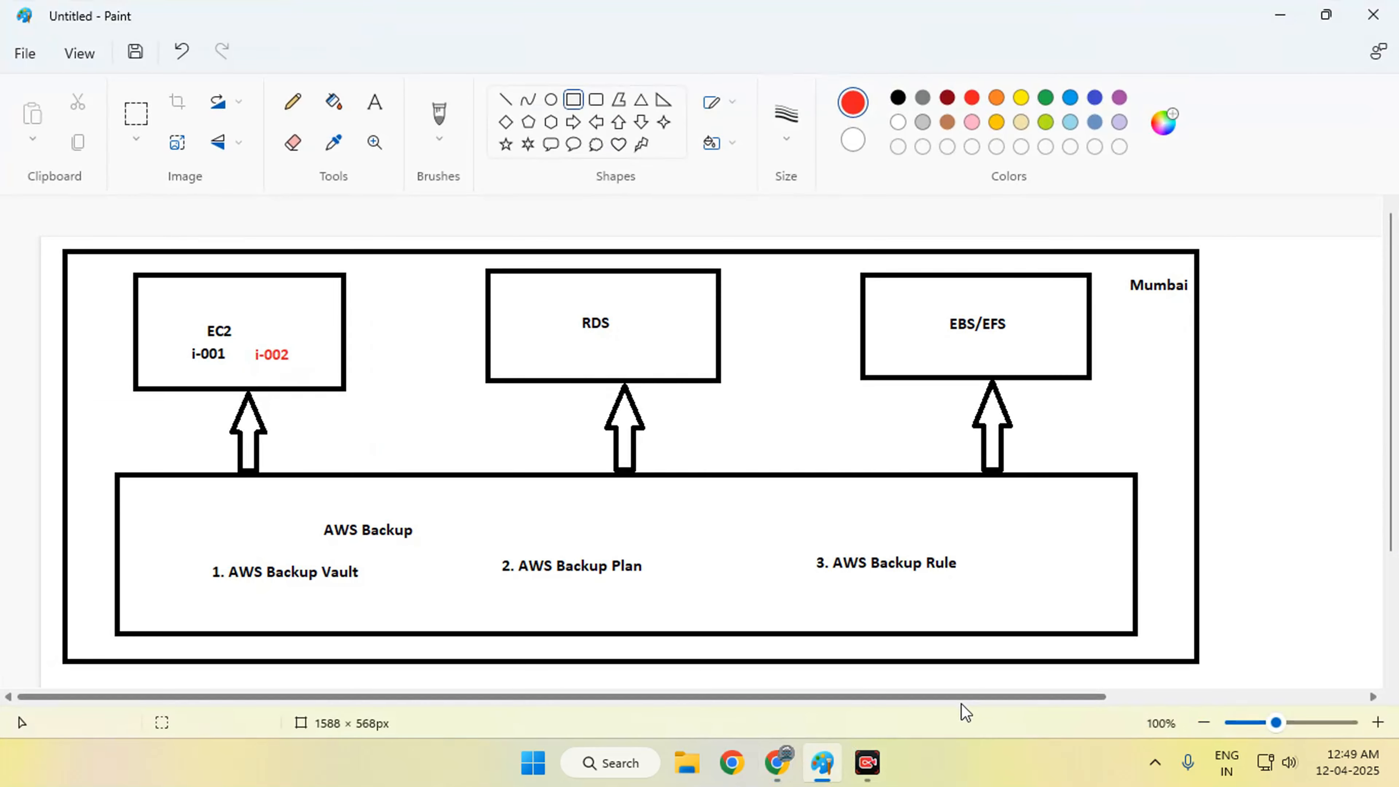
left_click_drag(962, 699, 1287, 706)
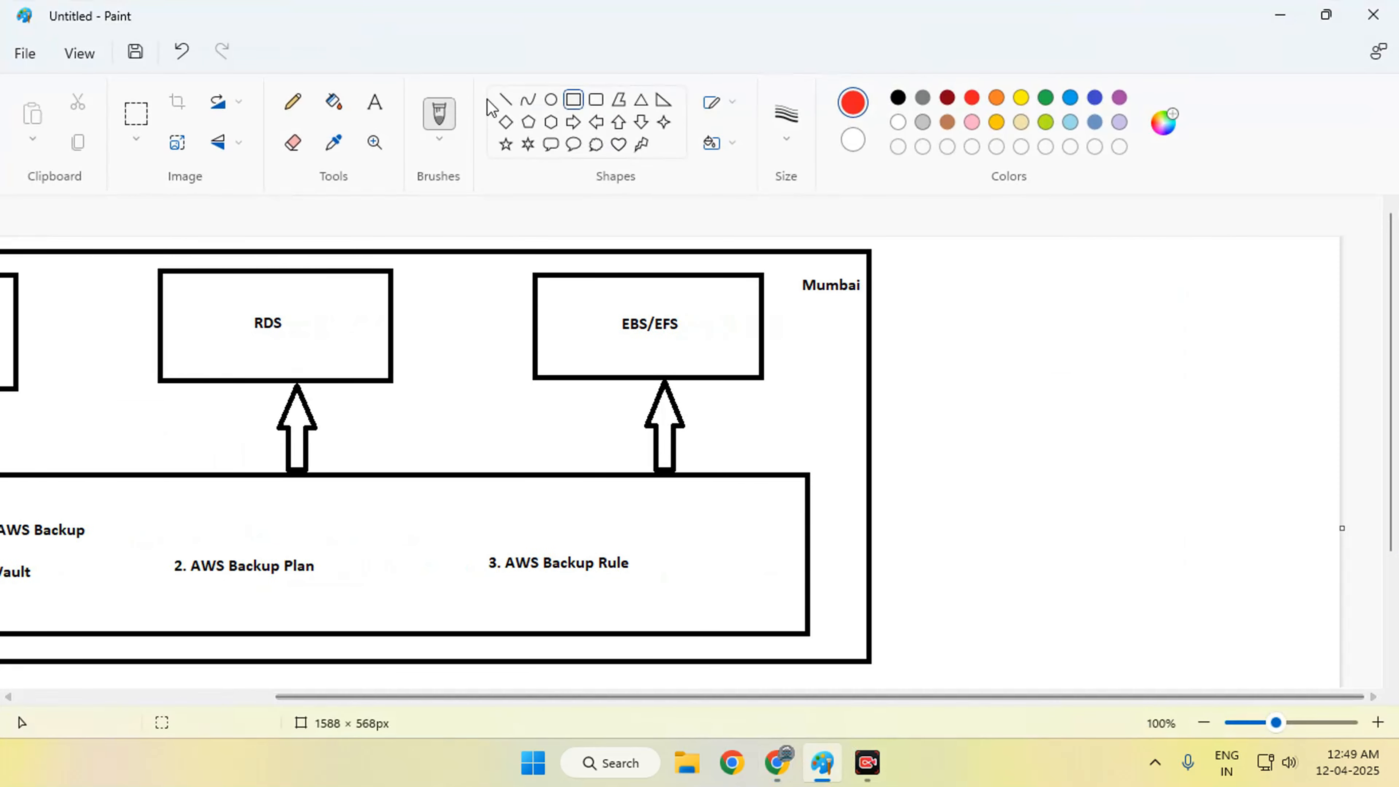
left_click(579, 102)
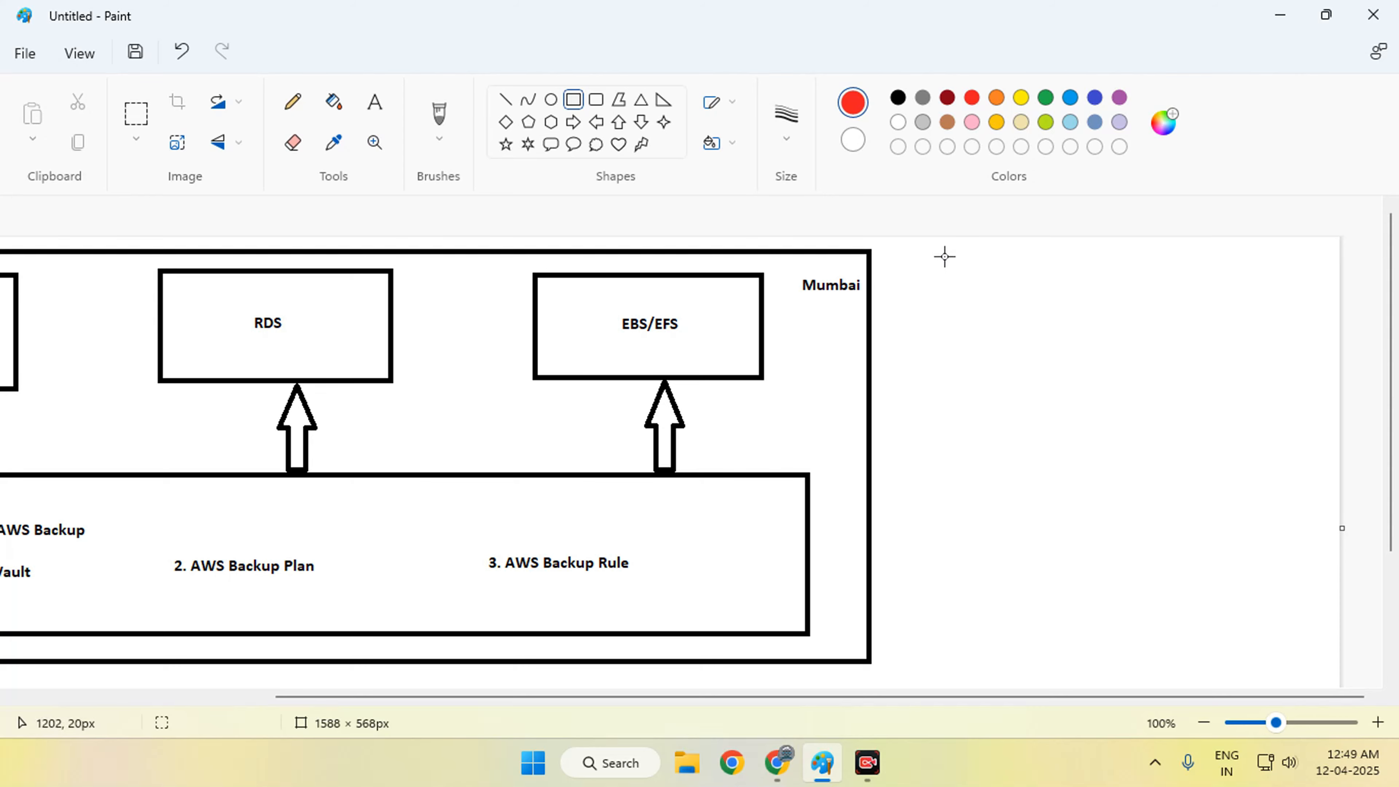
left_click_drag(941, 254, 1313, 649)
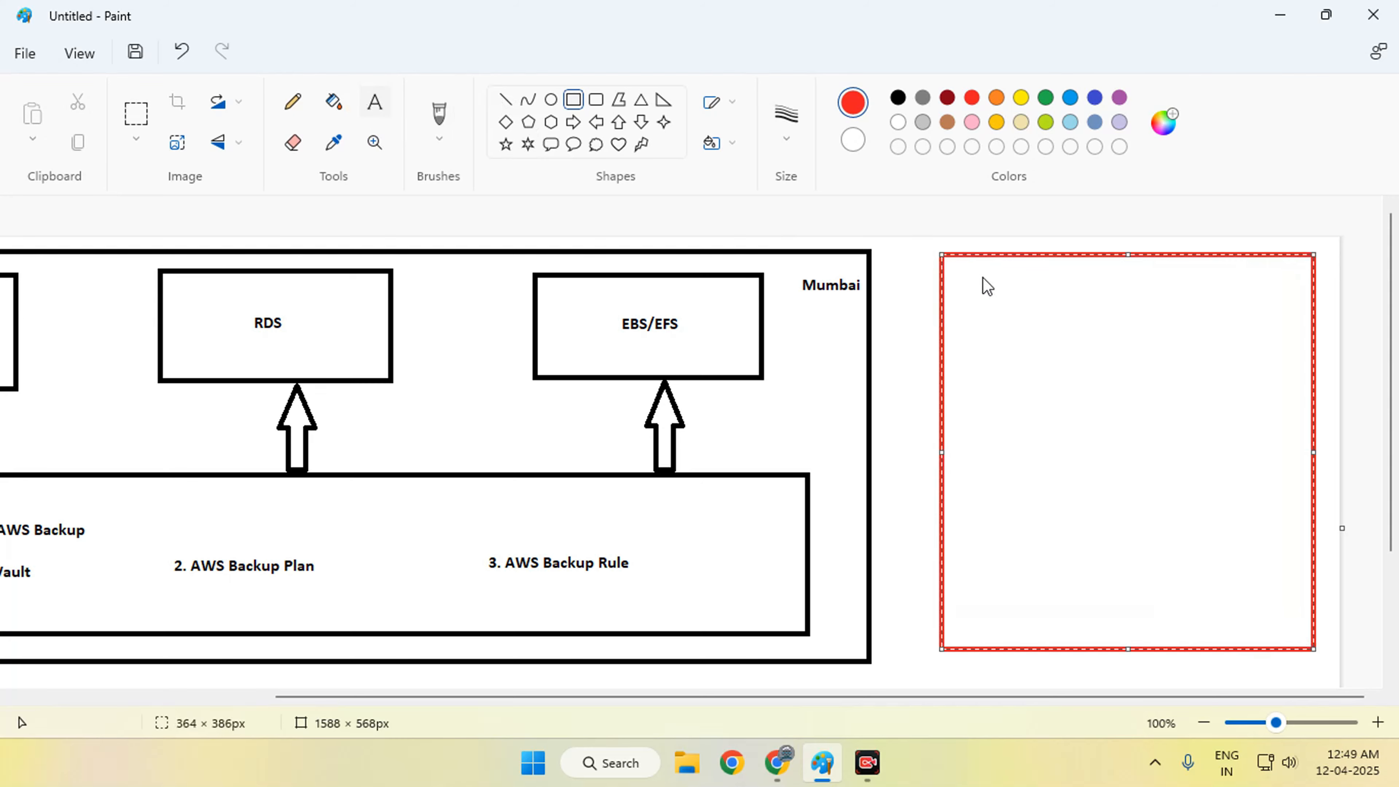
left_click(970, 276)
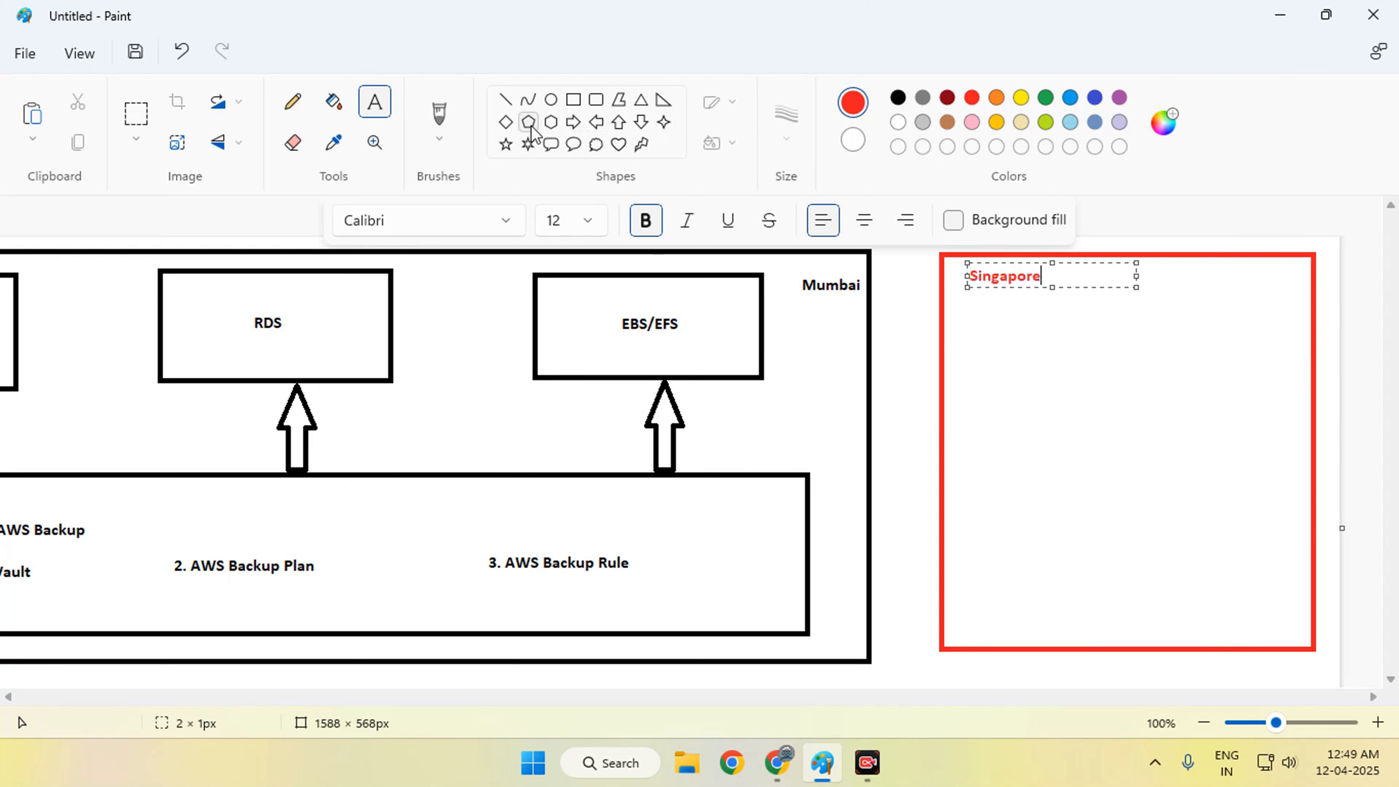
left_click(573, 122)
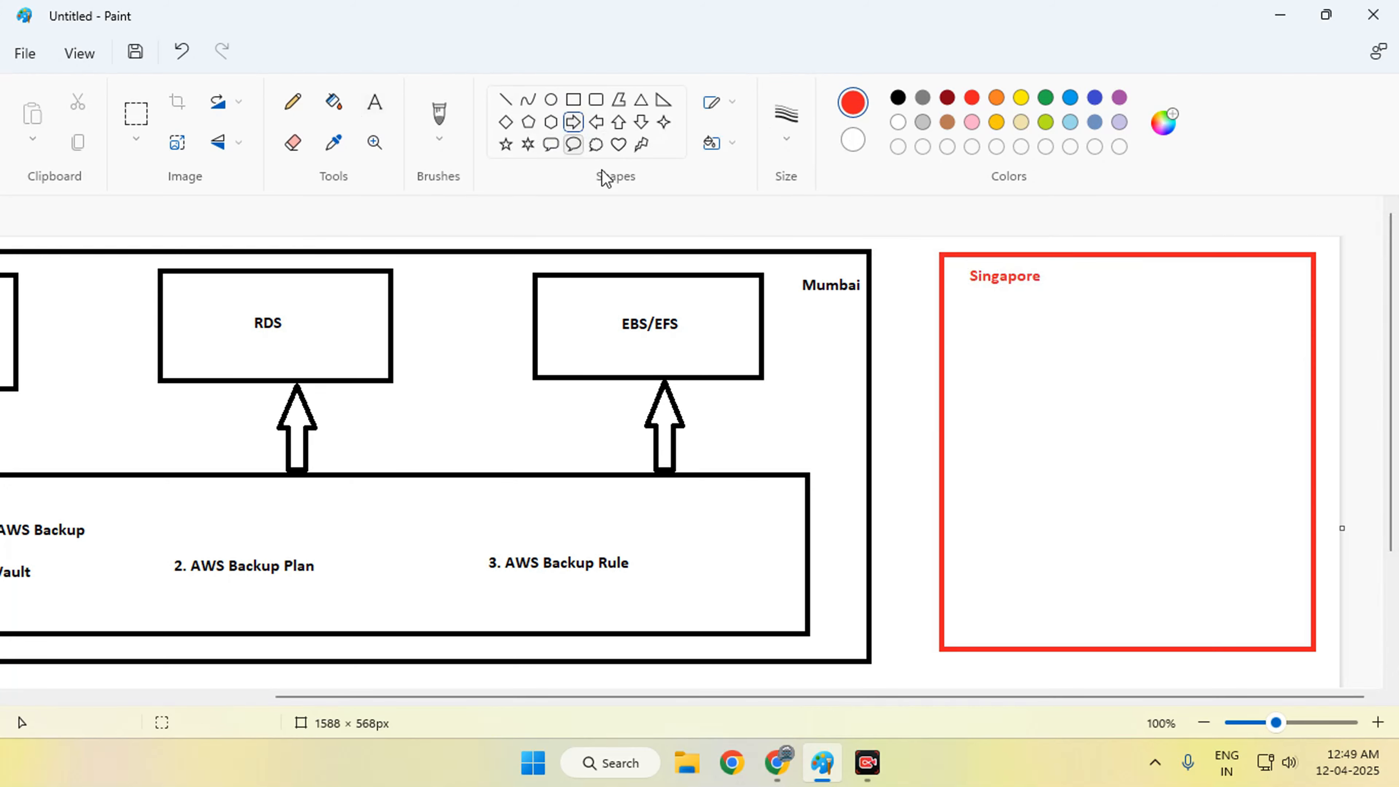
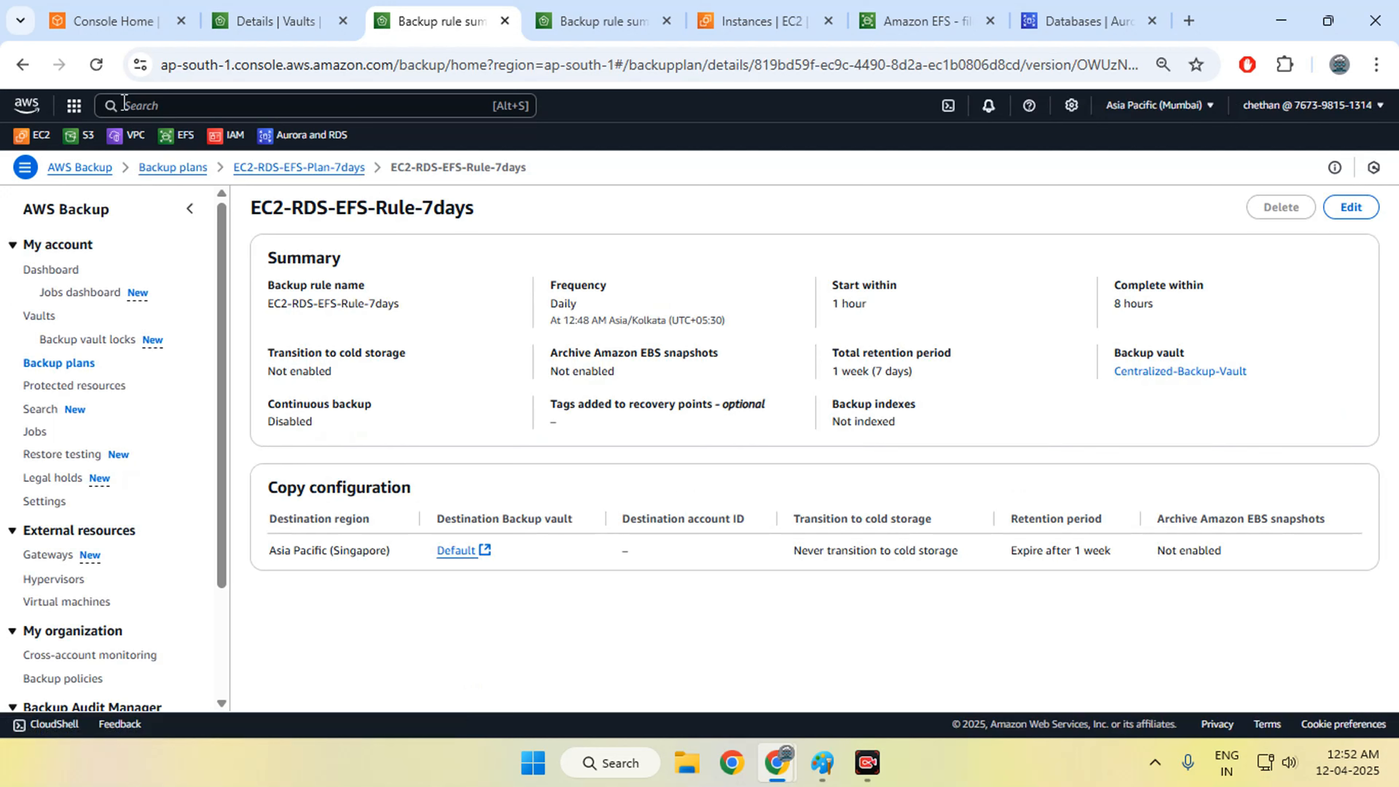
- Return to the EC2-RDS-EFS-Plan-7days details in AWS Backup and check its resource assignments and backup jobs
left_click(30, 71)
scroll(941, 525, "down", 6)
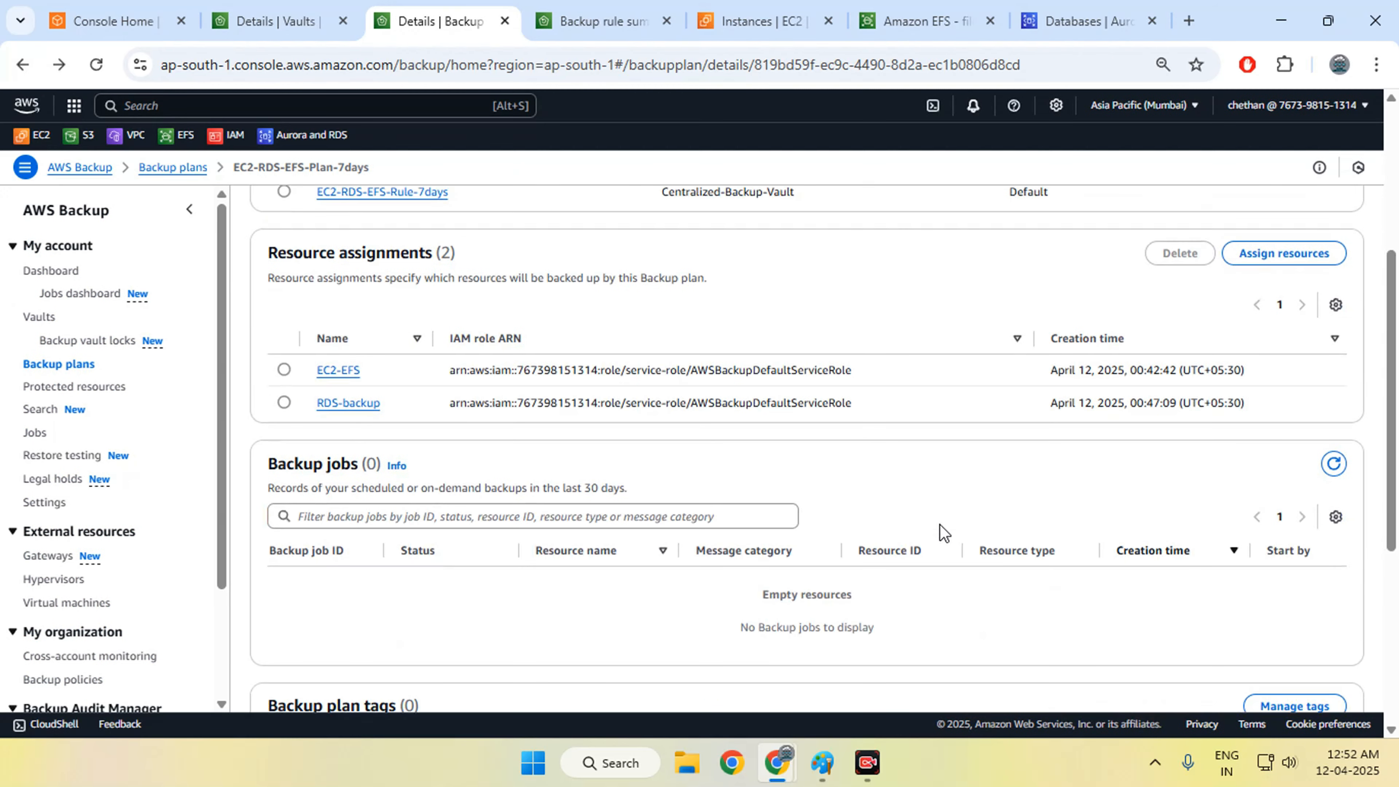
scroll(941, 523, "down", 3)
scroll(943, 524, "up", 10)
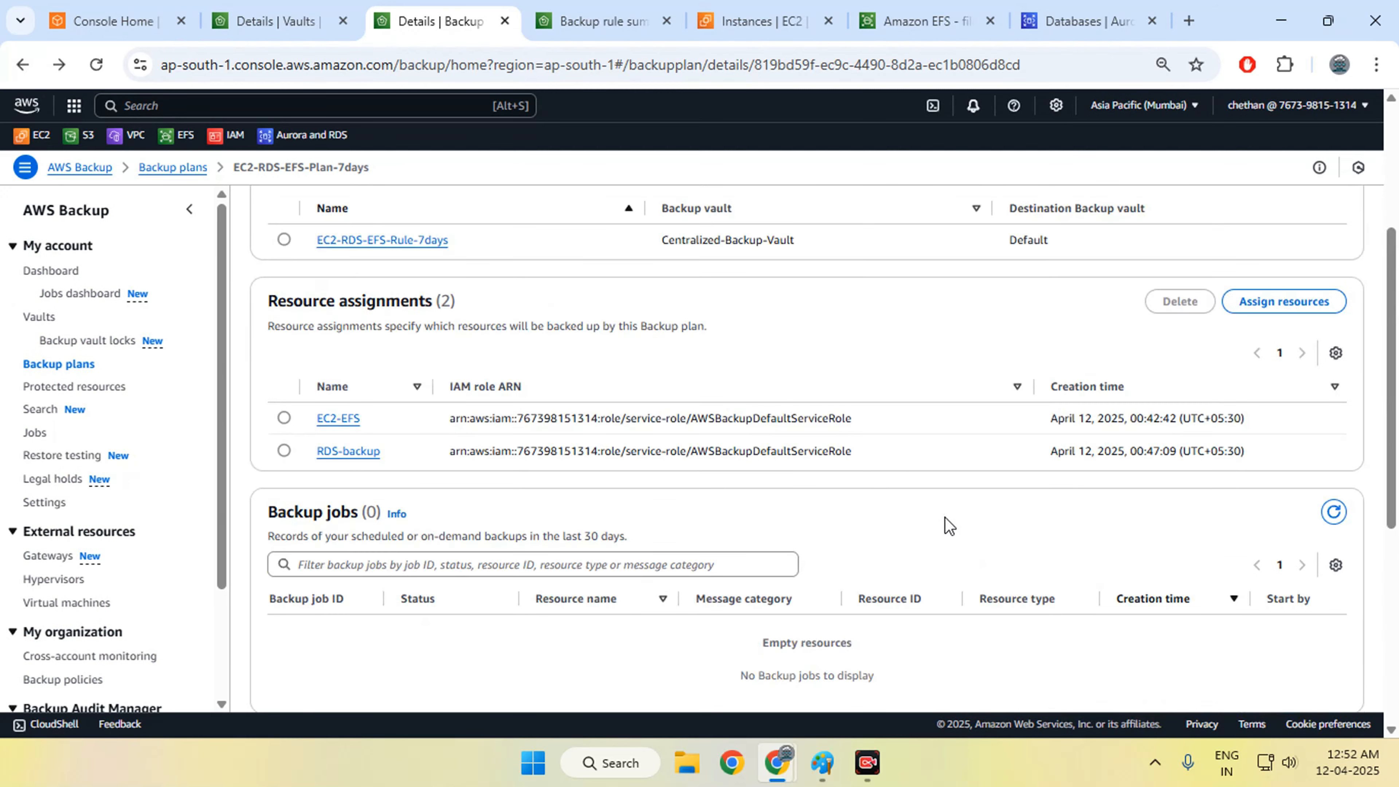
- Open the EC2-RDS-EFS-Rule-7days backup rule for editing and go to its backup window settings
left_click(389, 499)
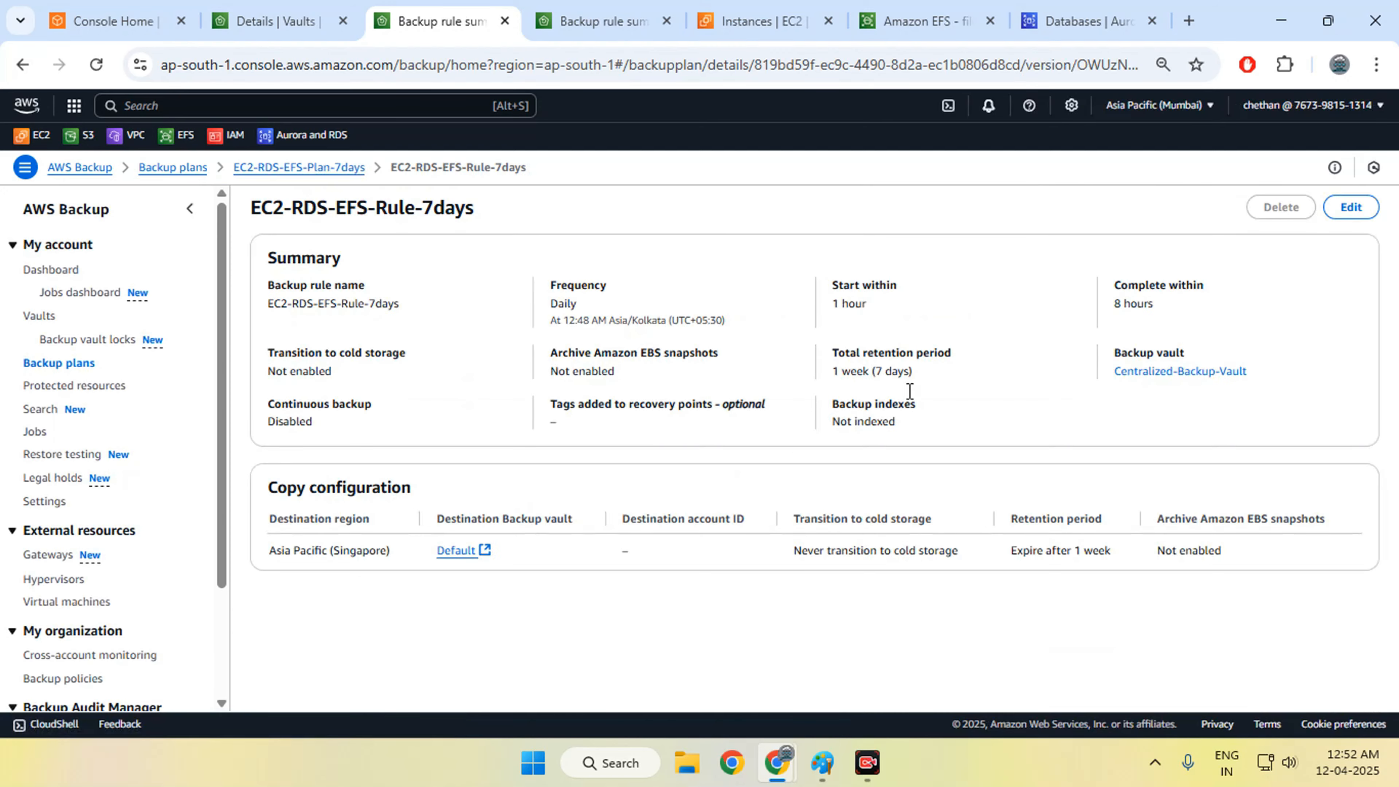
left_click(1351, 207)
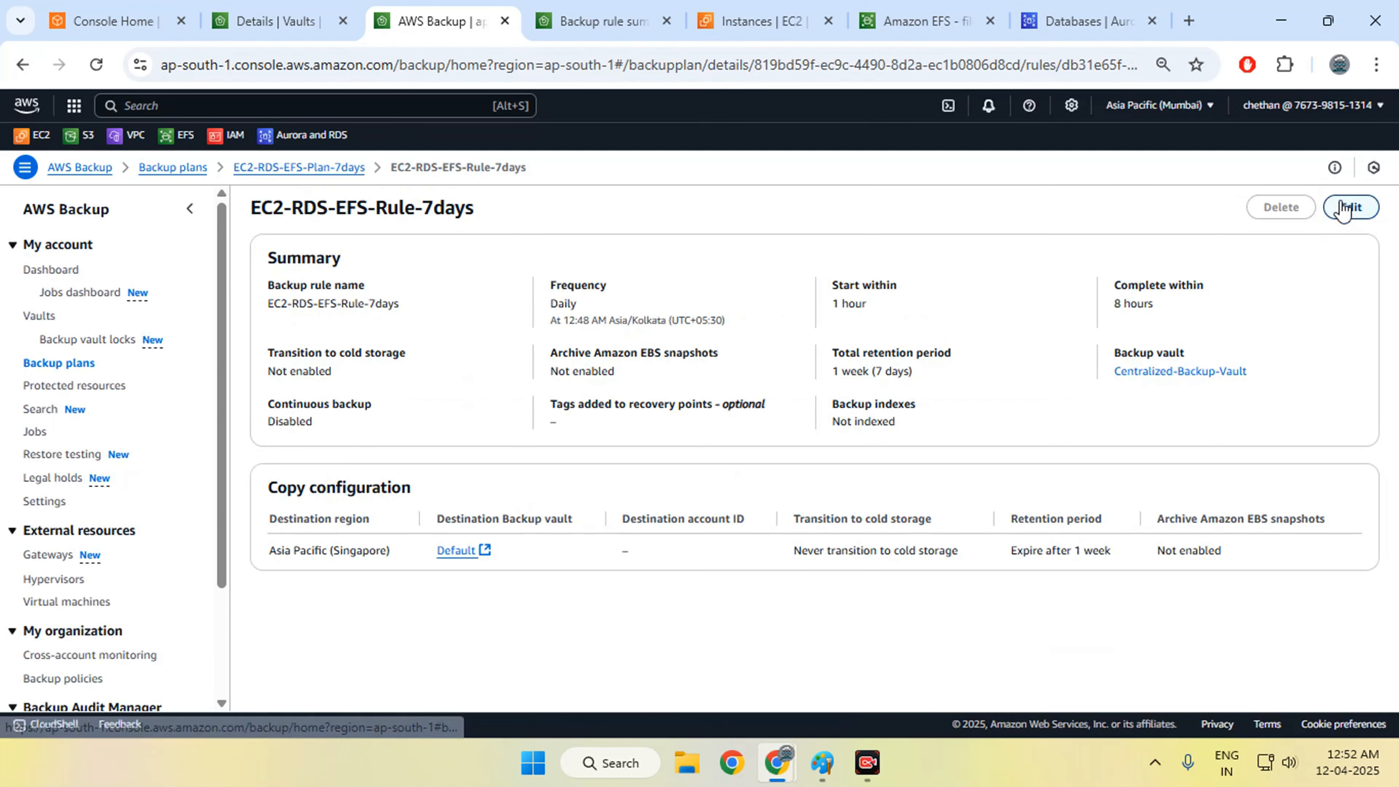
scroll(175, 463, "down", 3)
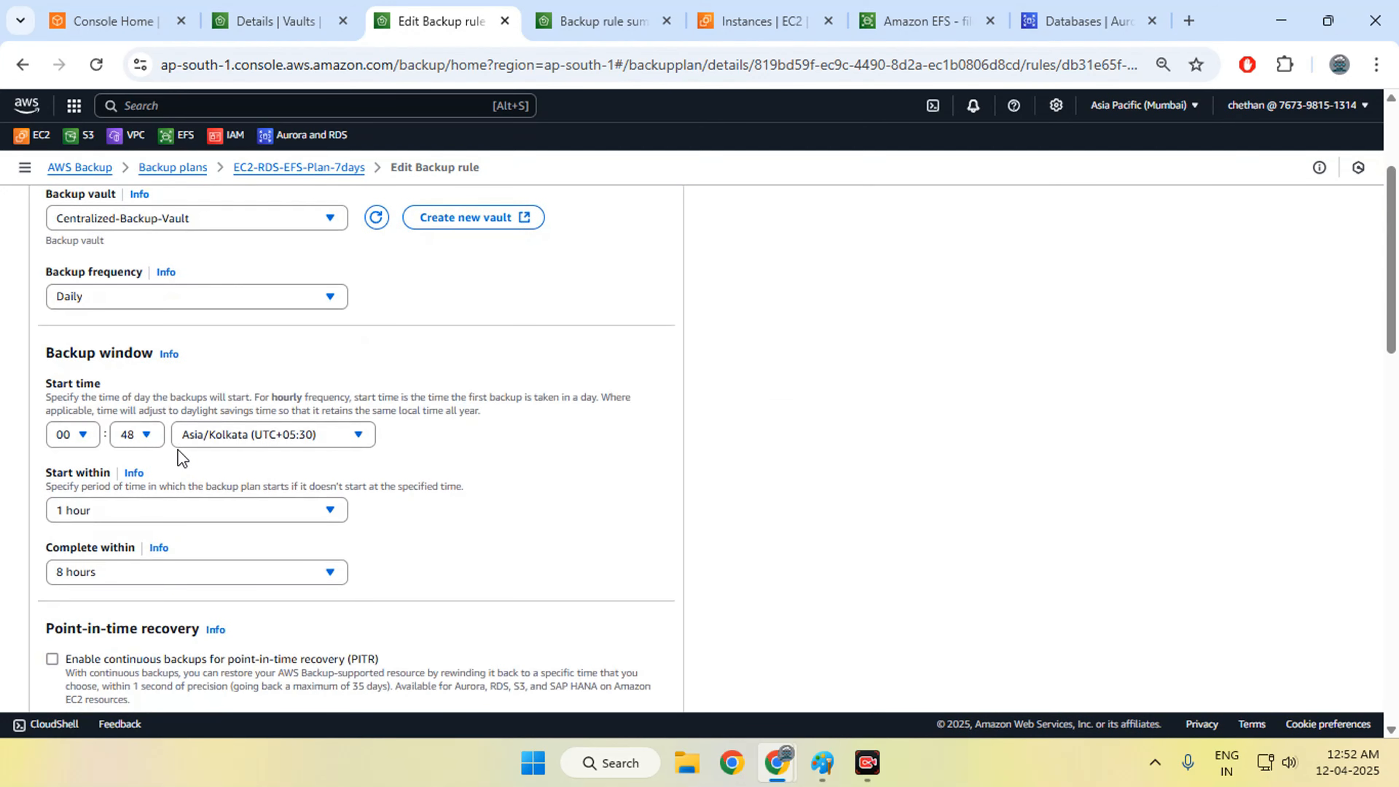
scroll(182, 456, "down", 3)
scroll(168, 419, "up", 2)
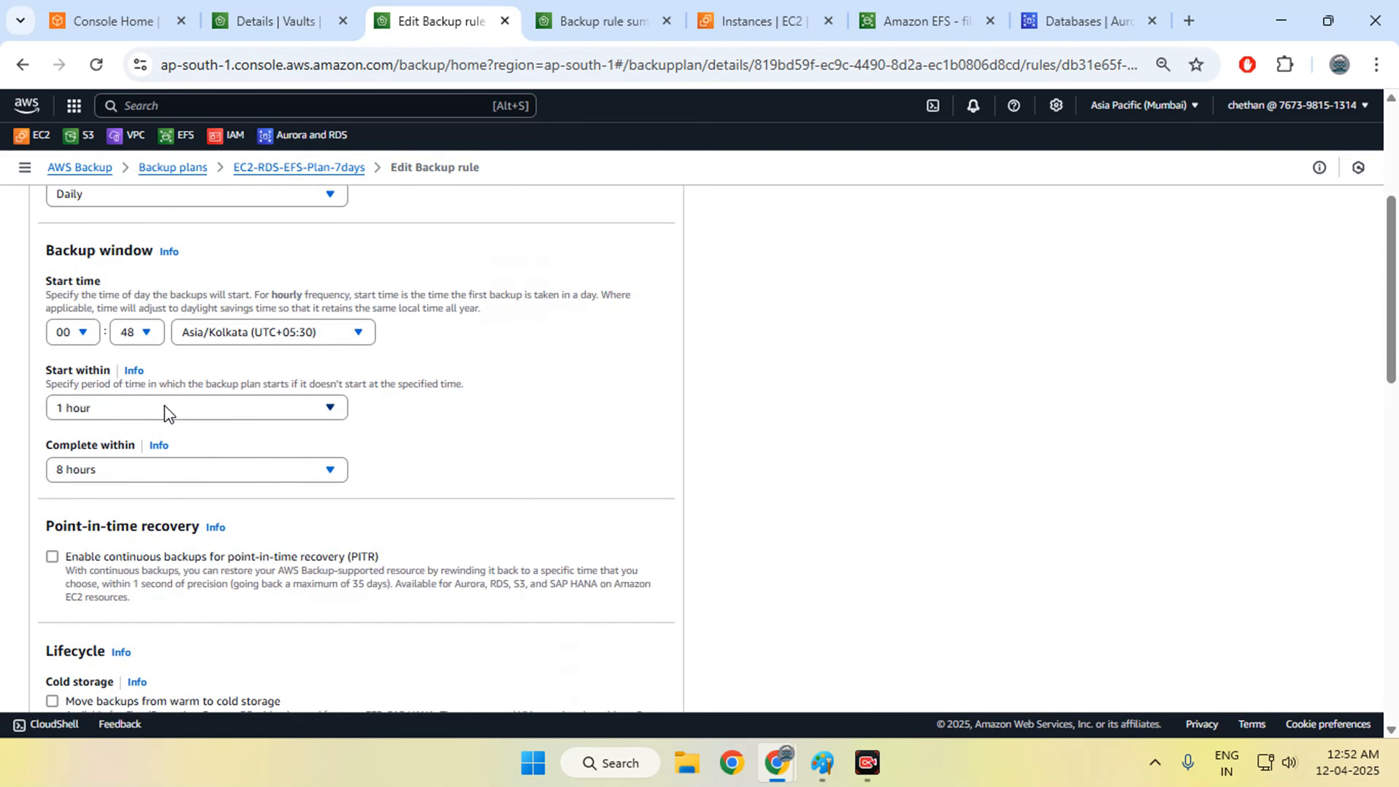
- Set the minutes of the backup start time to 50
left_click(146, 336)
scroll(150, 573, "down", 3)
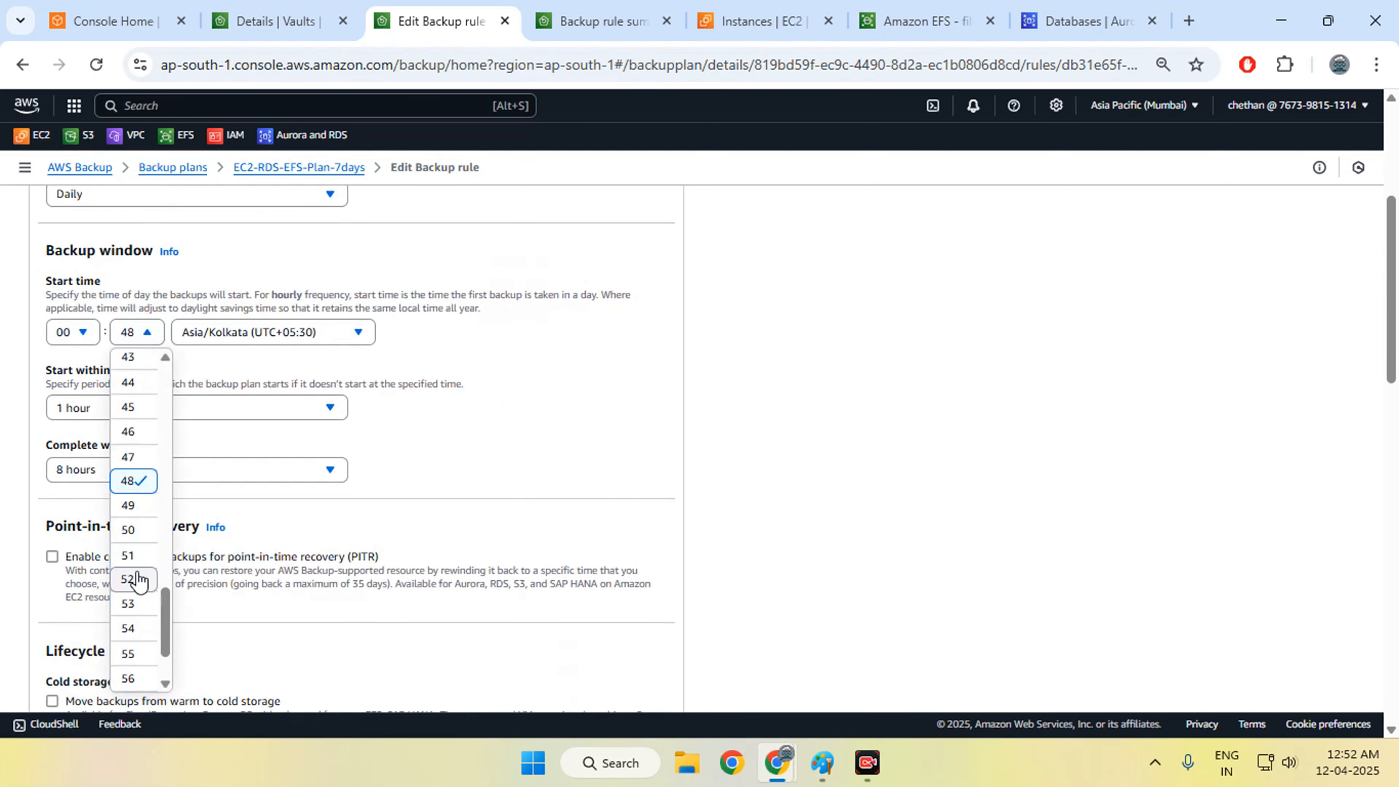
left_click(138, 530)
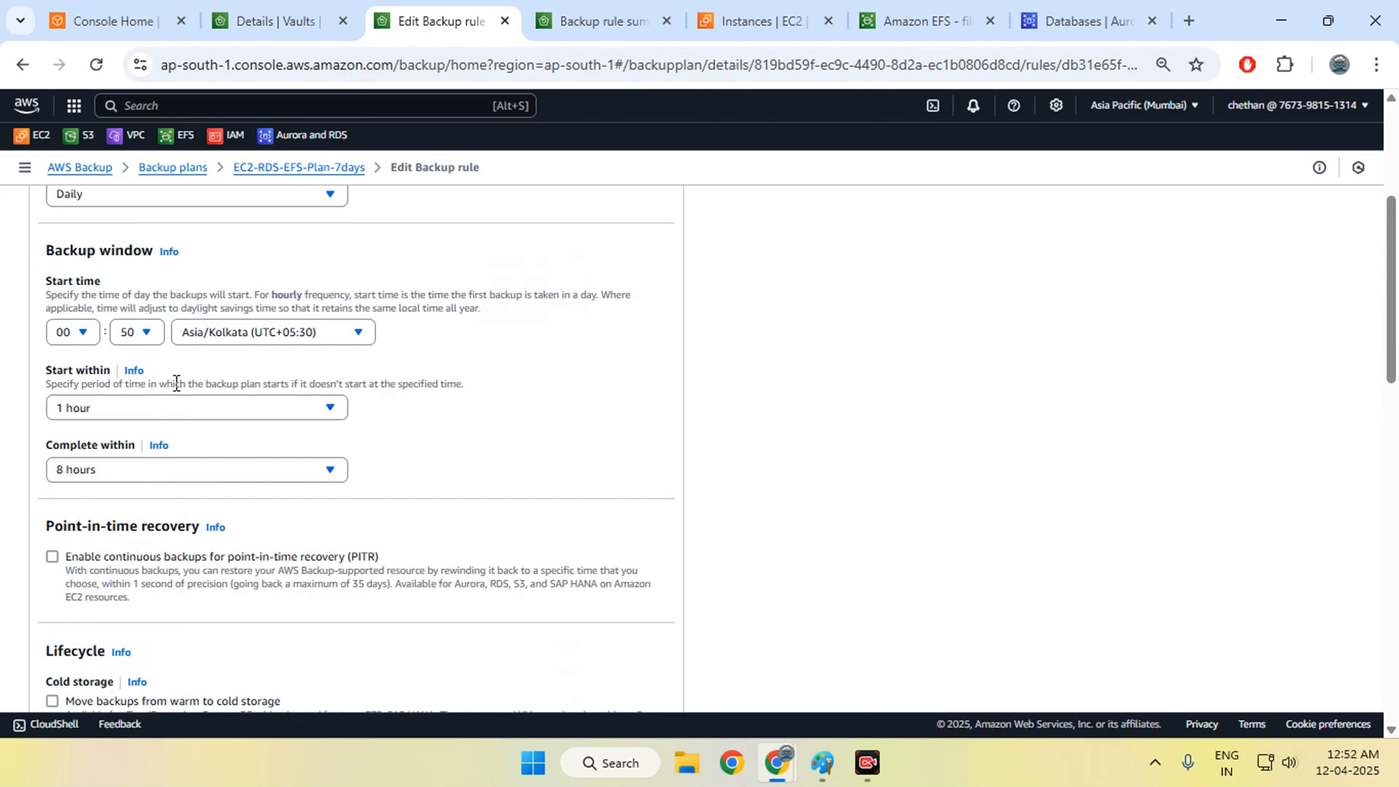
- Set the backup window's start time to 00:55 in the Asia/Kolkata time zone
left_click(151, 336)
scroll(146, 595, "down", 3)
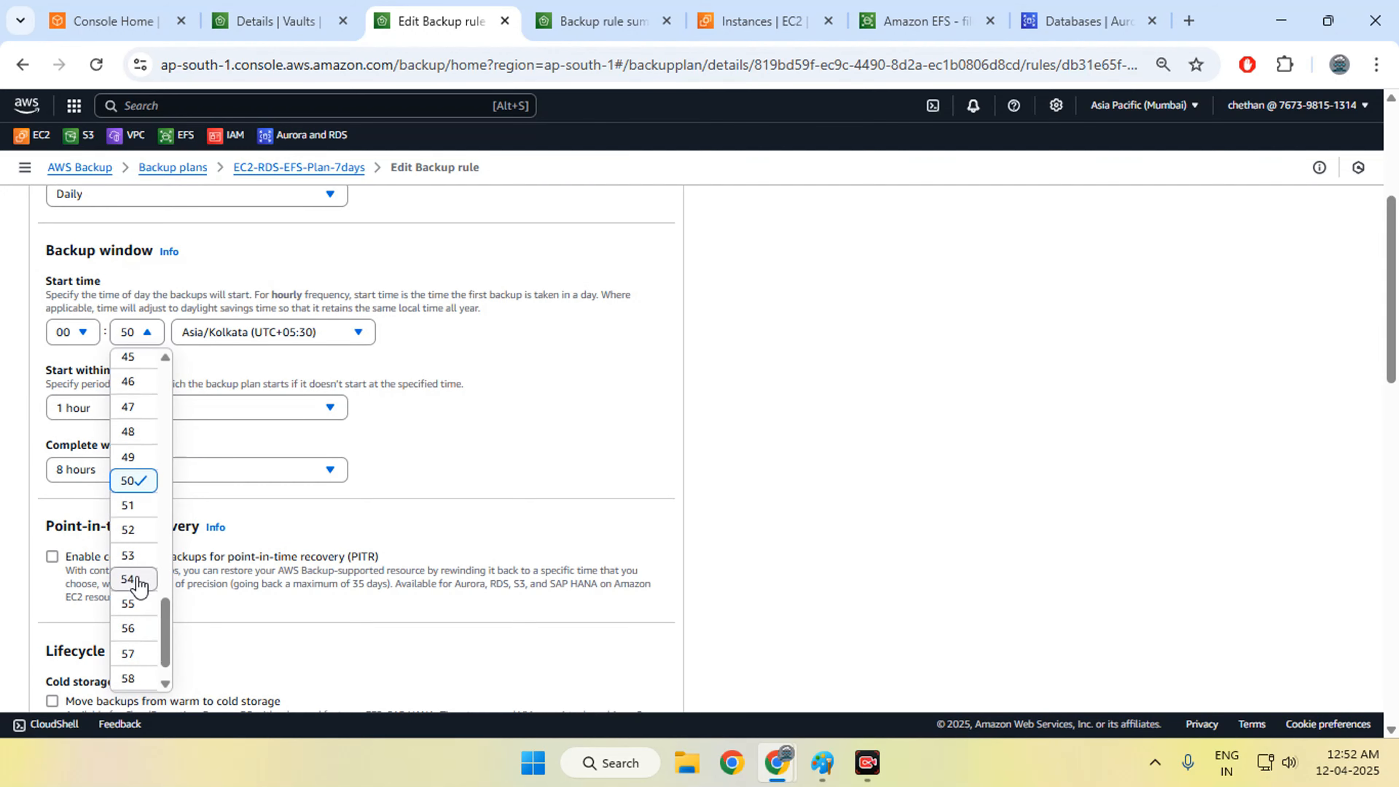
left_click(138, 607)
- Keep the Start within period at 1 hour, review the remaining rule settings, and save the backup rule
scroll(483, 520, "down", 4)
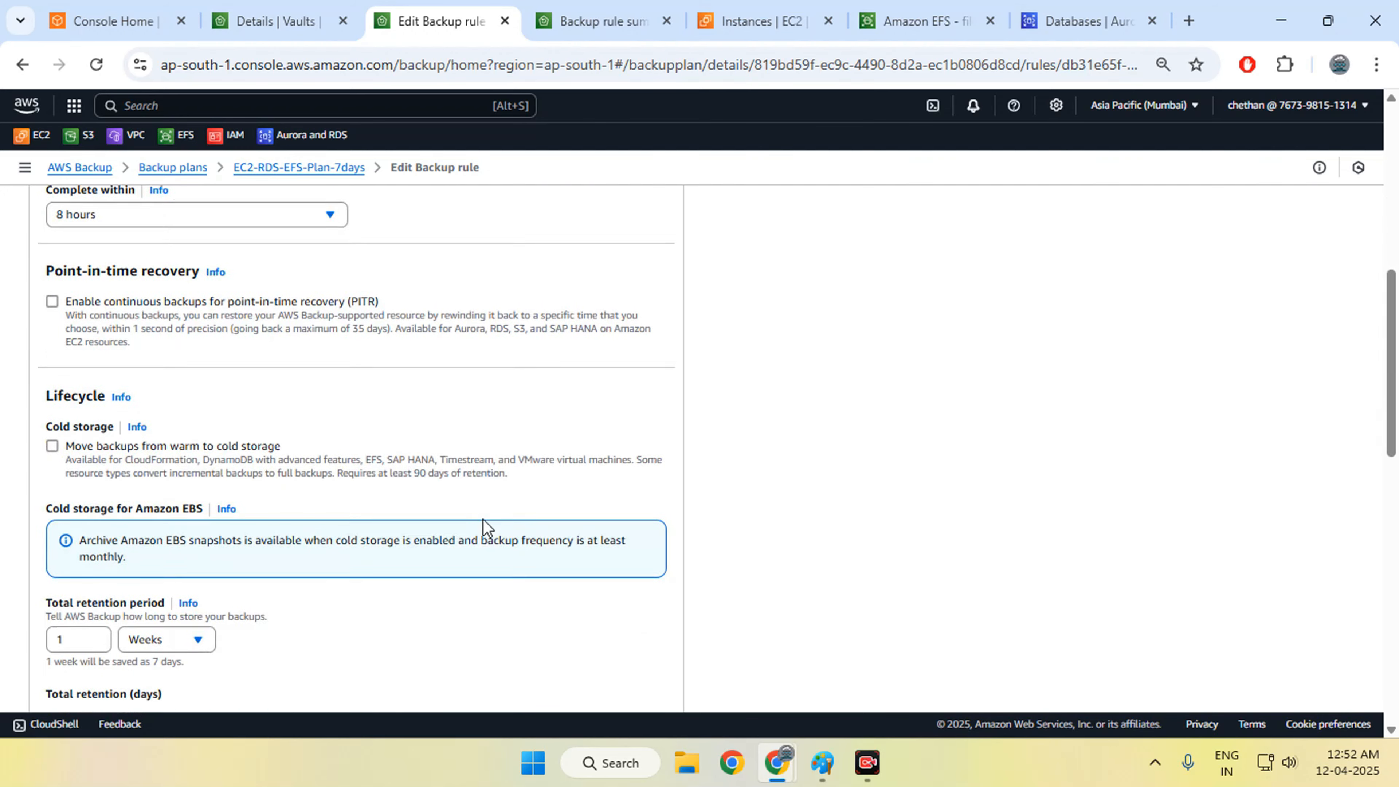
scroll(339, 428, "up", 2)
left_click(187, 305)
scroll(190, 342, "up", 4)
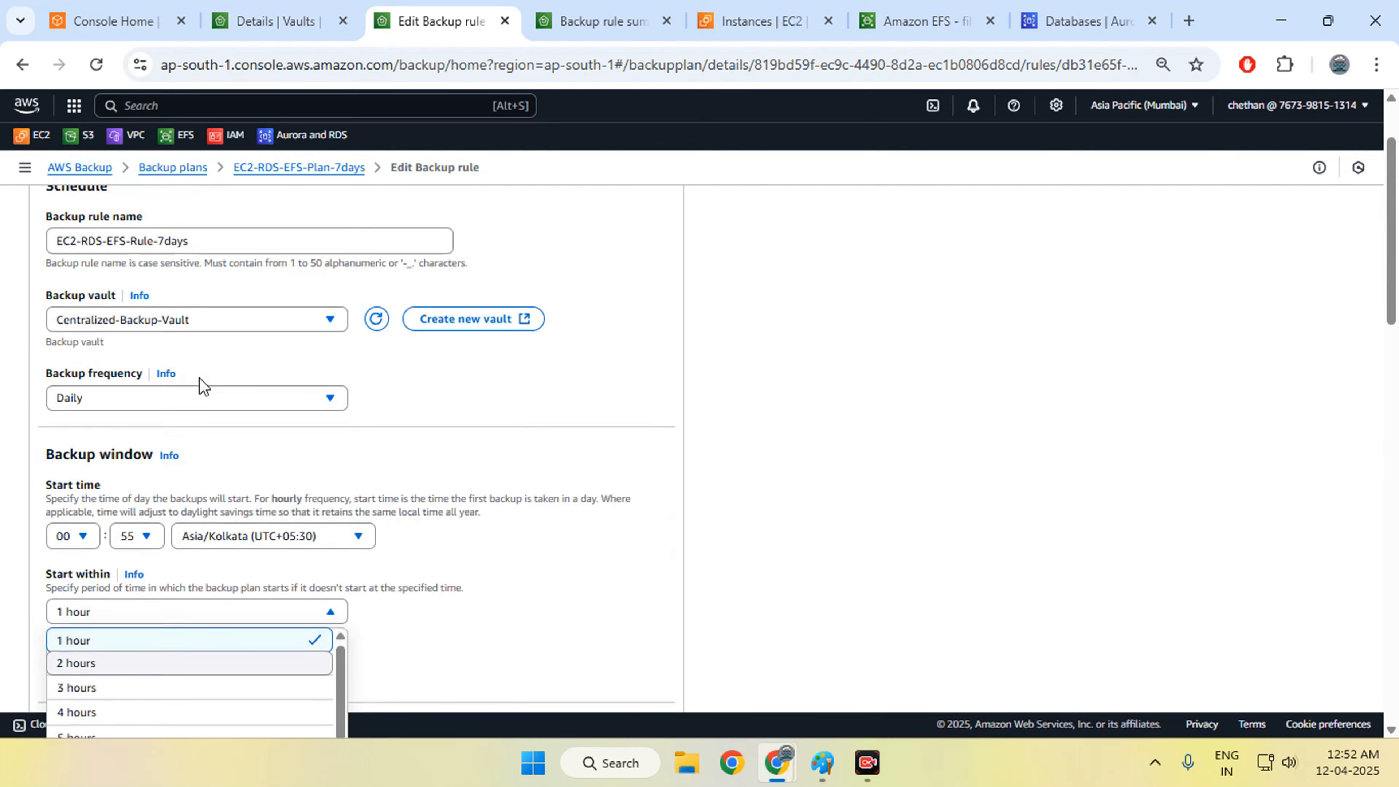
left_click(724, 594)
scroll(599, 579, "down", 15)
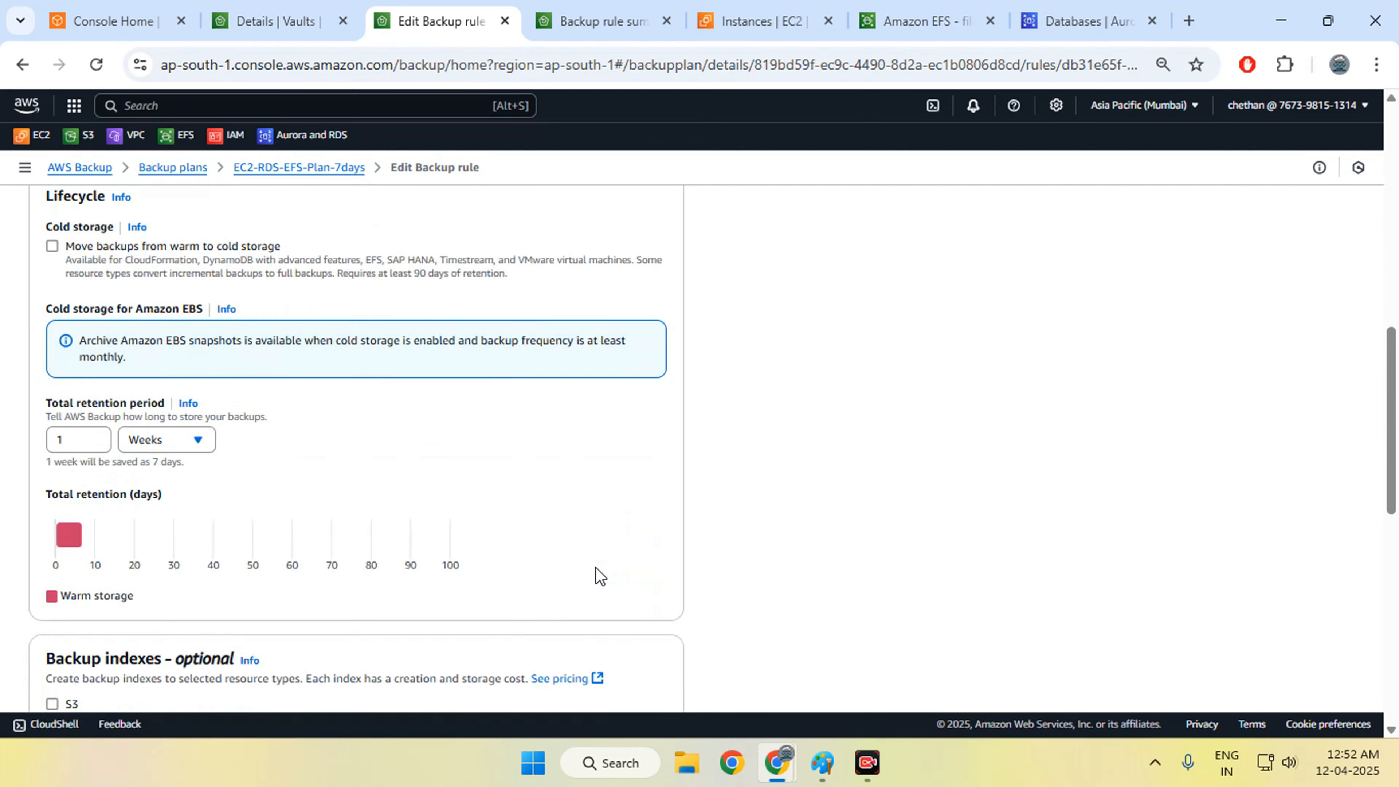
scroll(598, 575, "down", 3)
left_click(661, 668)
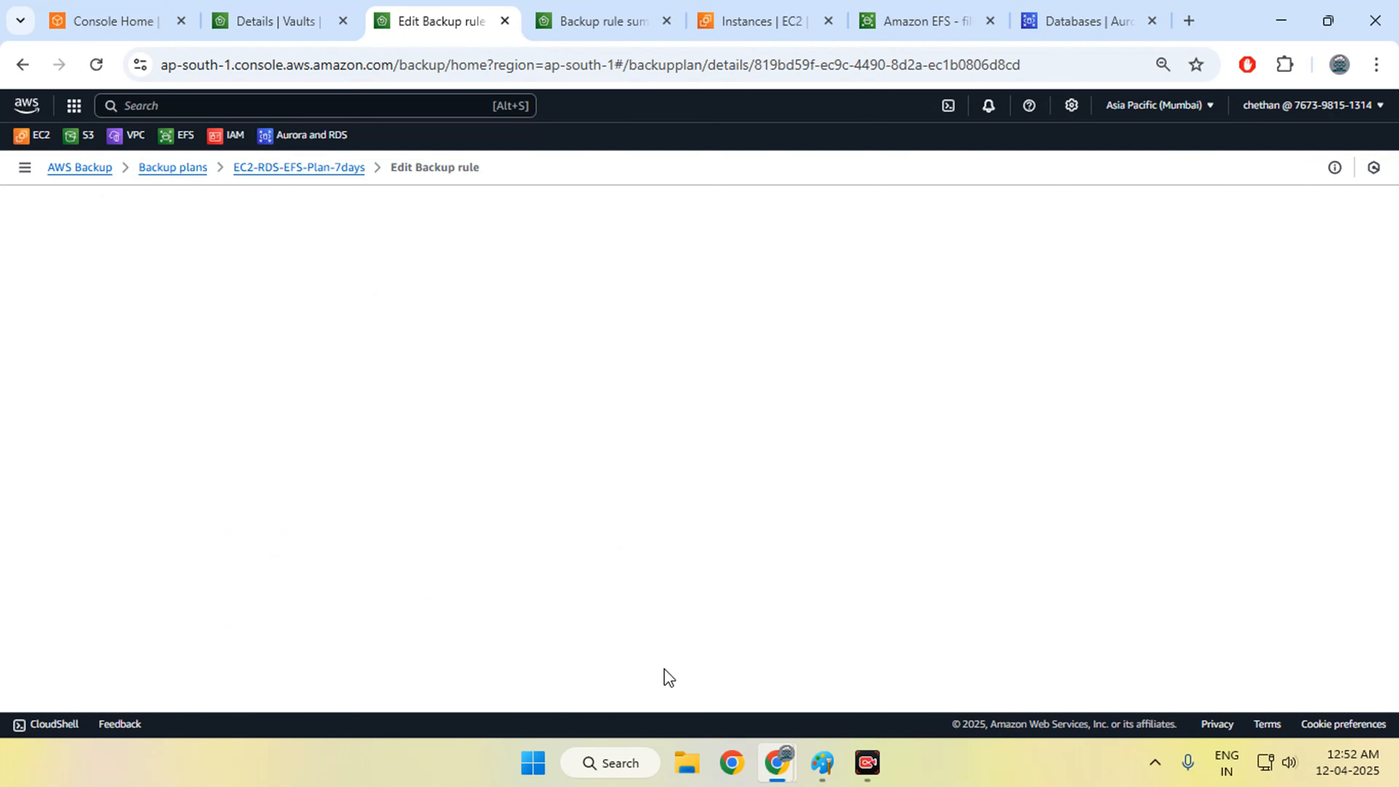
scroll(769, 529, "down", 2)
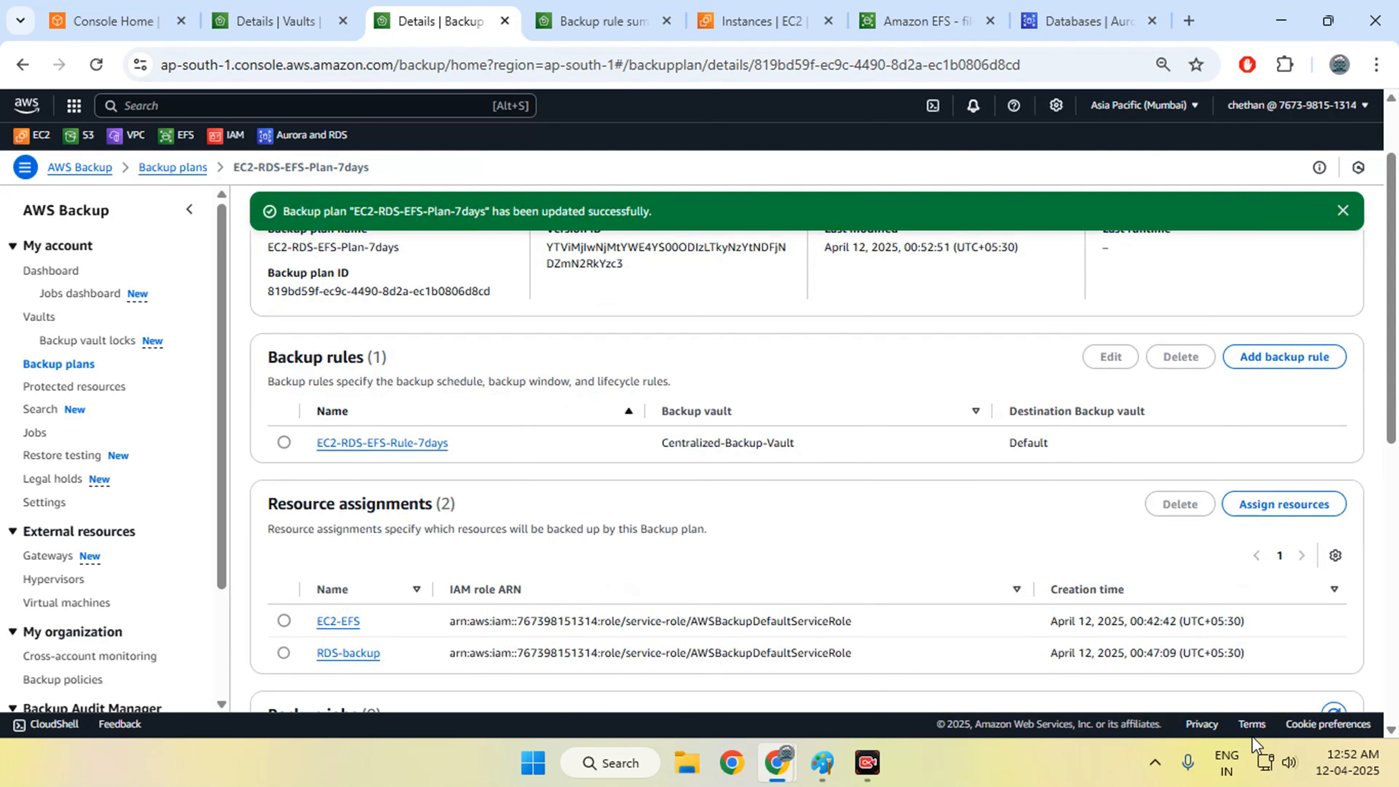
- Open AWS Backup and its dashboard in separate browser tabs and show the list of backup plans in one of them
mouse_move(1345, 756)
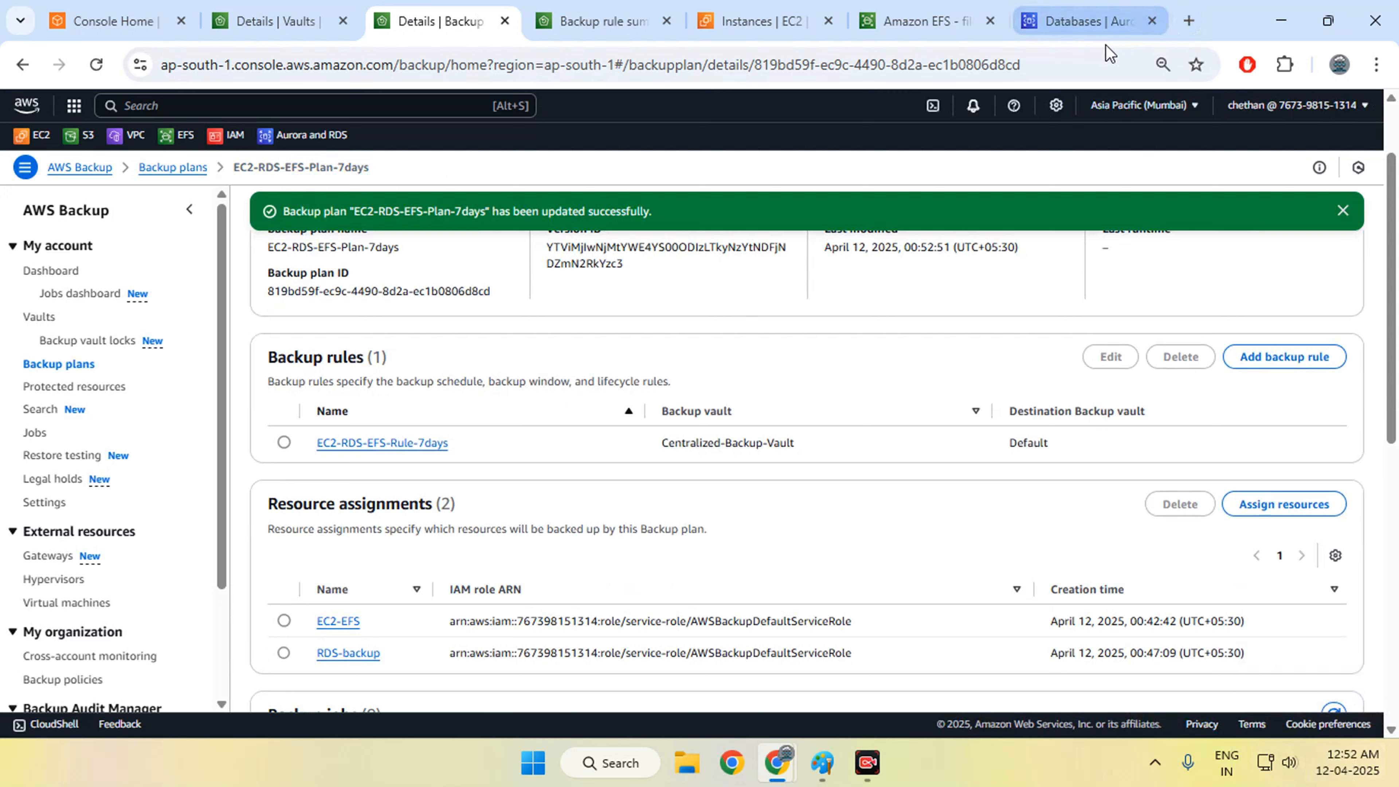
middle_click(58, 221)
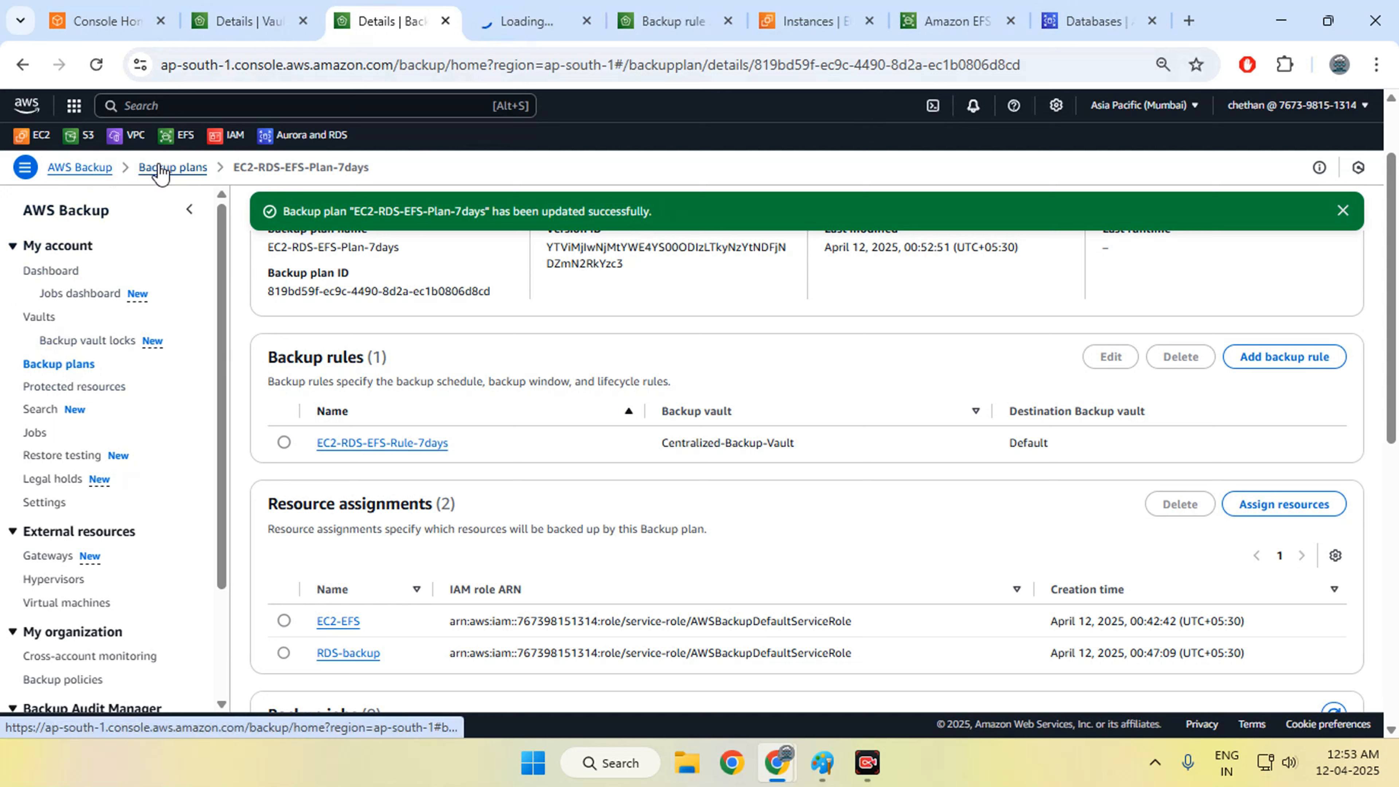
middle_click(95, 175)
left_click_drag(612, 21, 1162, 23)
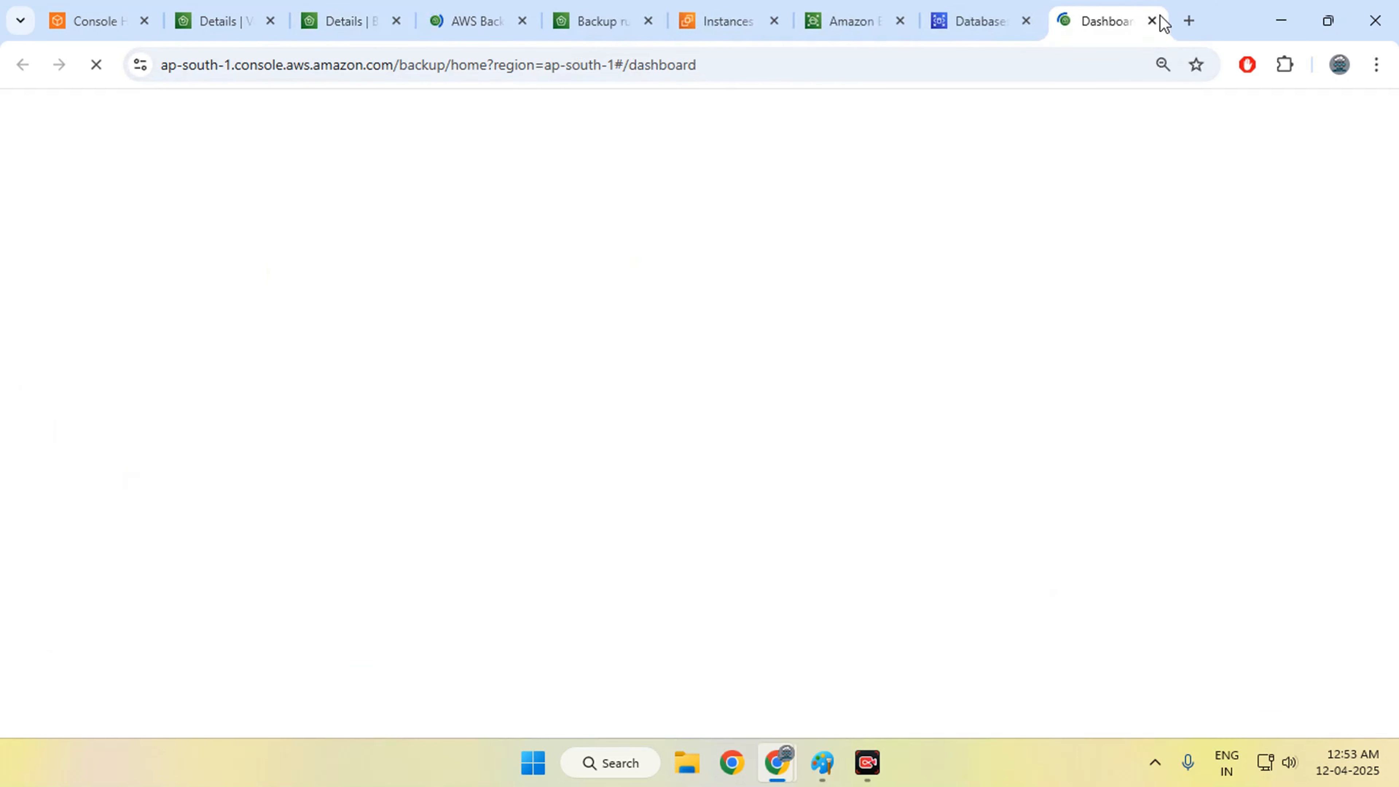
left_click(468, 20)
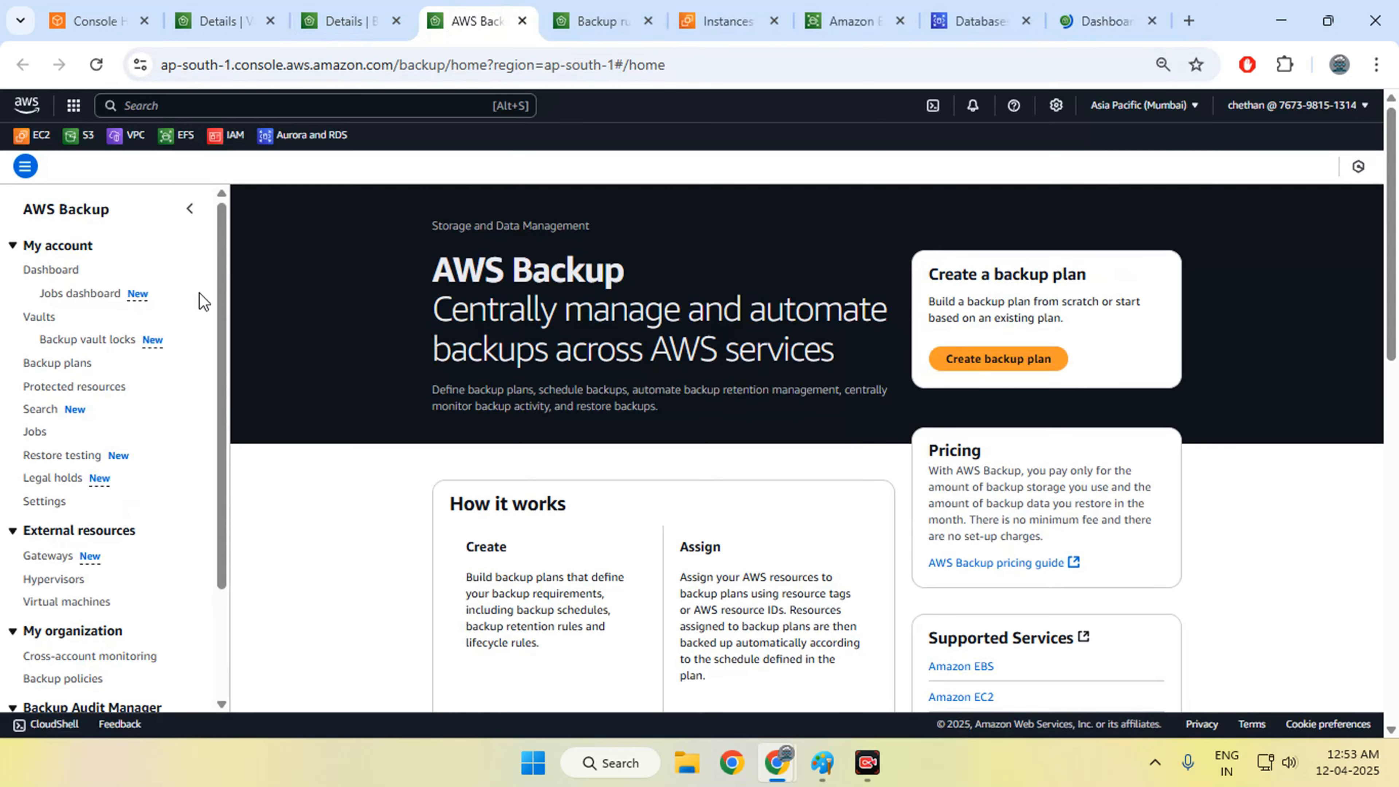
left_click(55, 366)
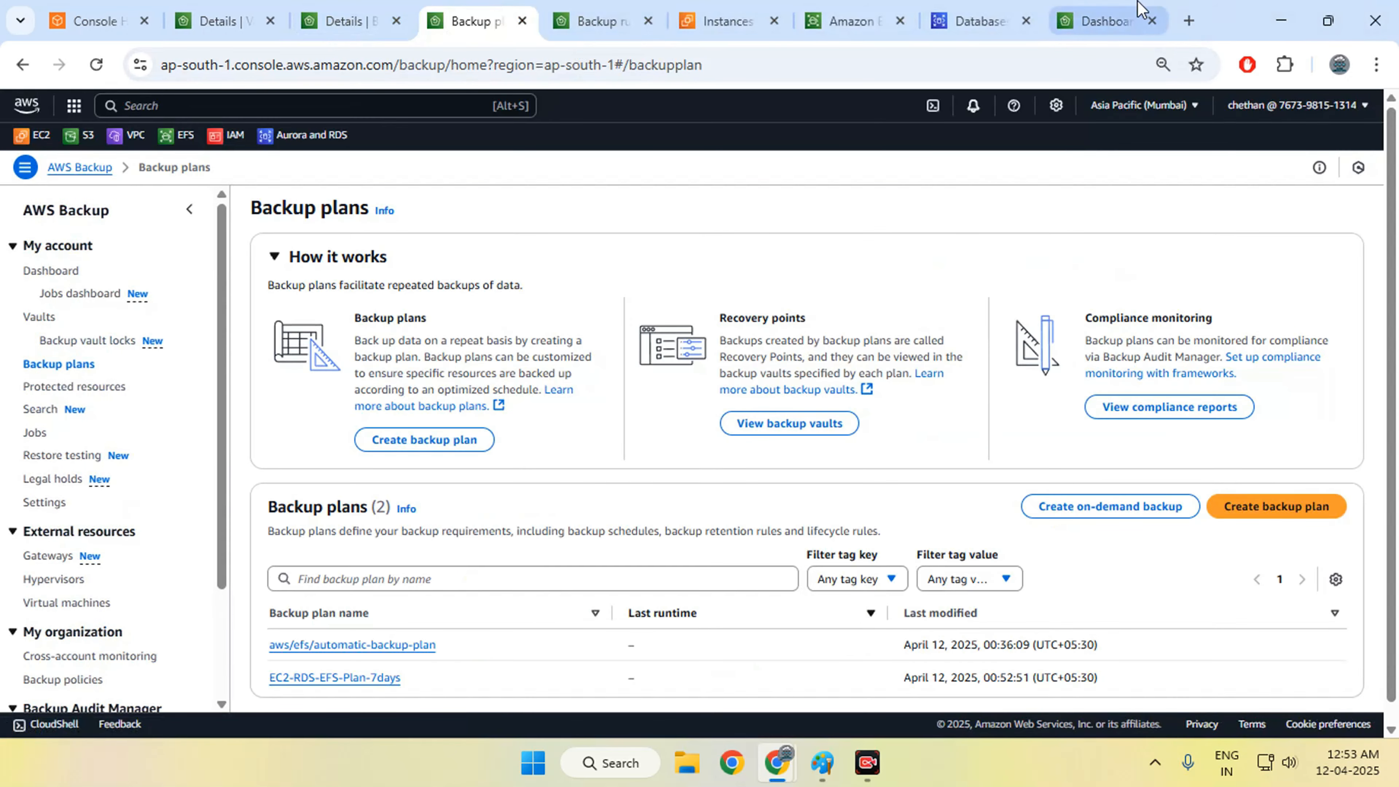
- Switch the AWS Backup dashboard tab to the Asia Pacific (Singapore) region and open the Default vault's recovery points
left_click(1124, 20)
left_click(1160, 106)
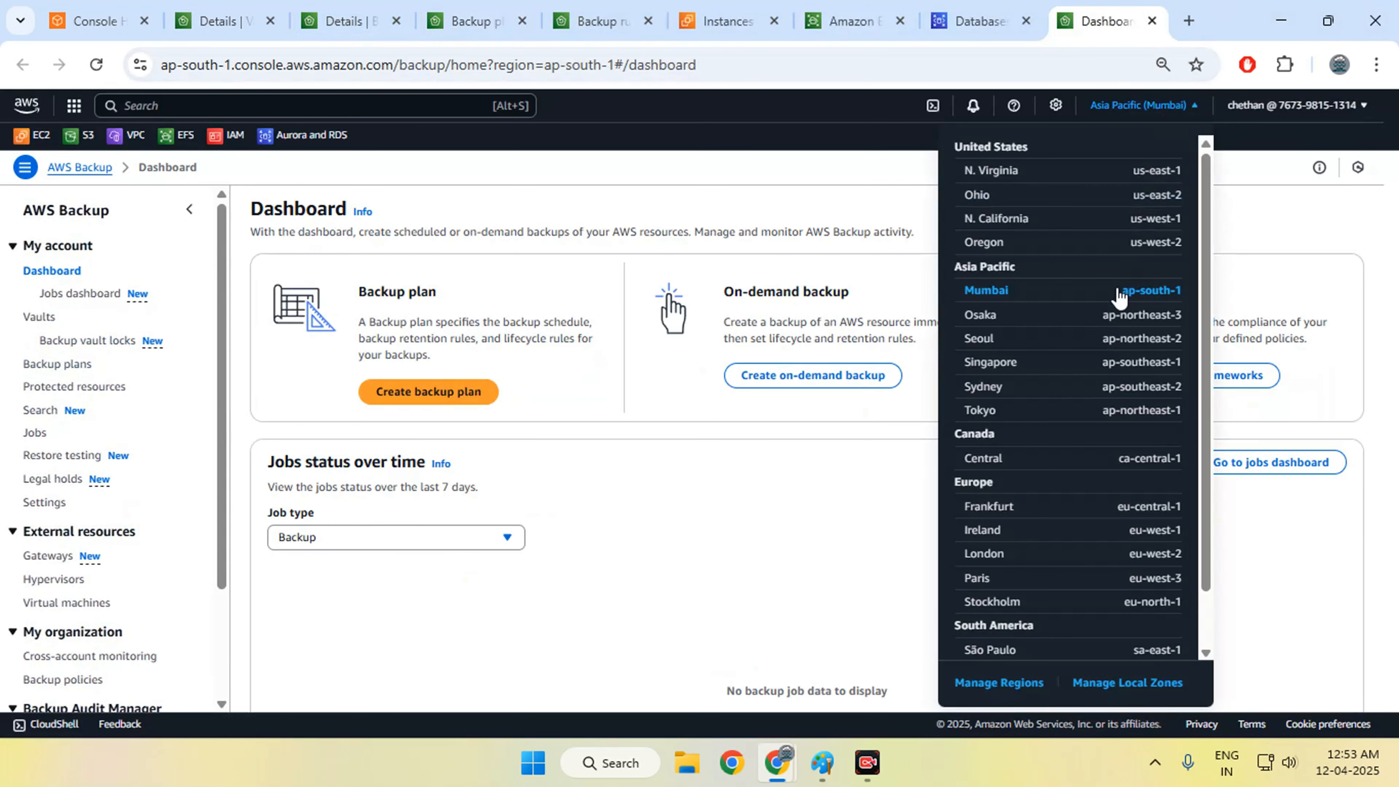
left_click(1021, 363)
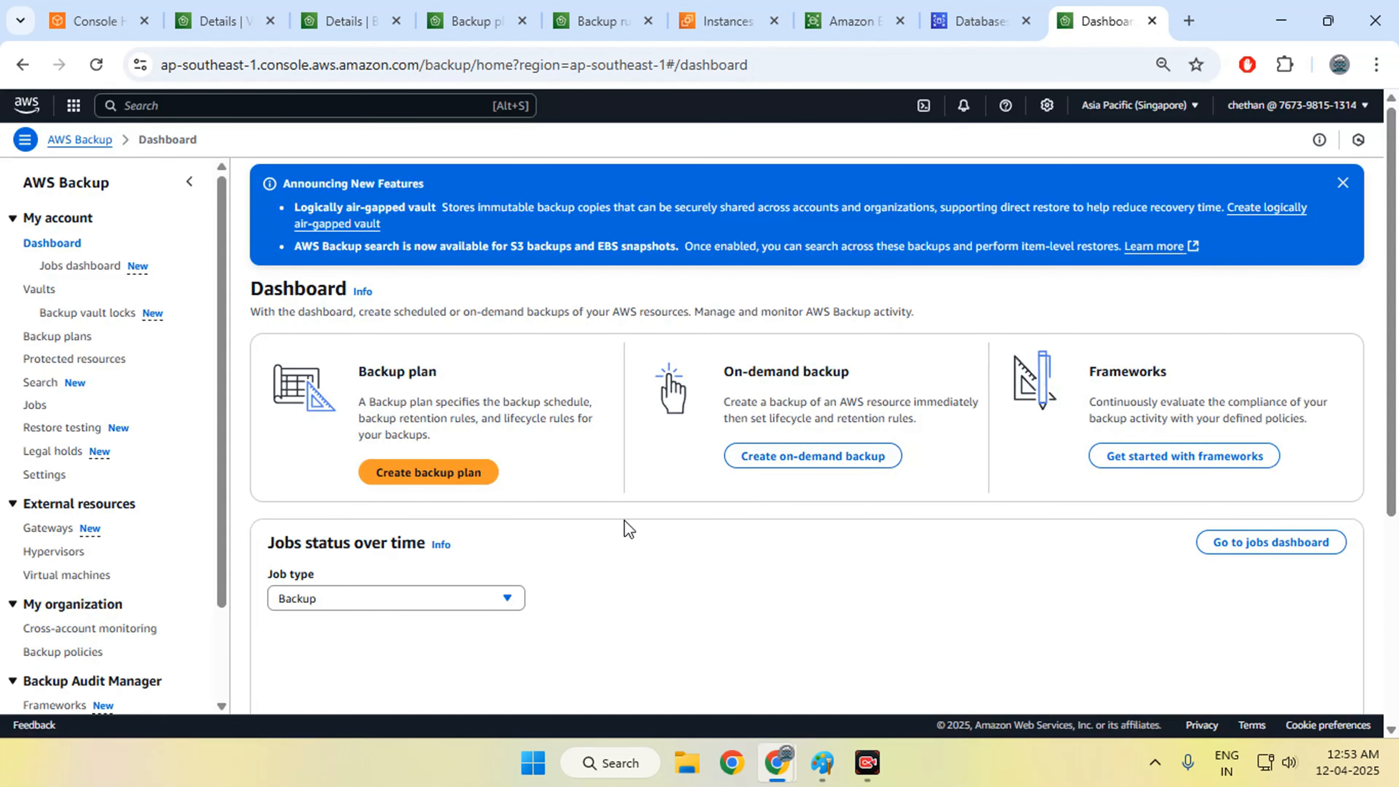
scroll(628, 524, "down", 3)
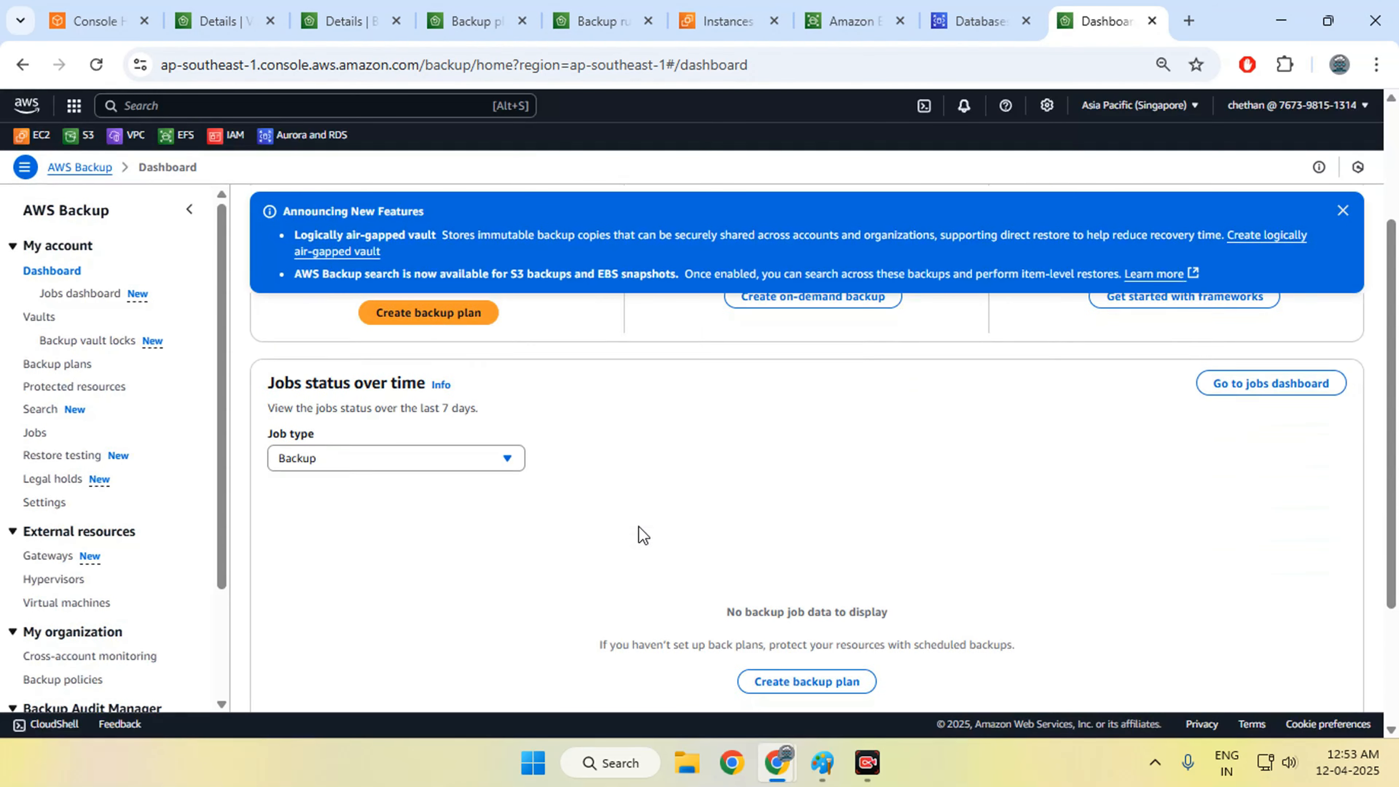
left_click(47, 315)
left_click(297, 641)
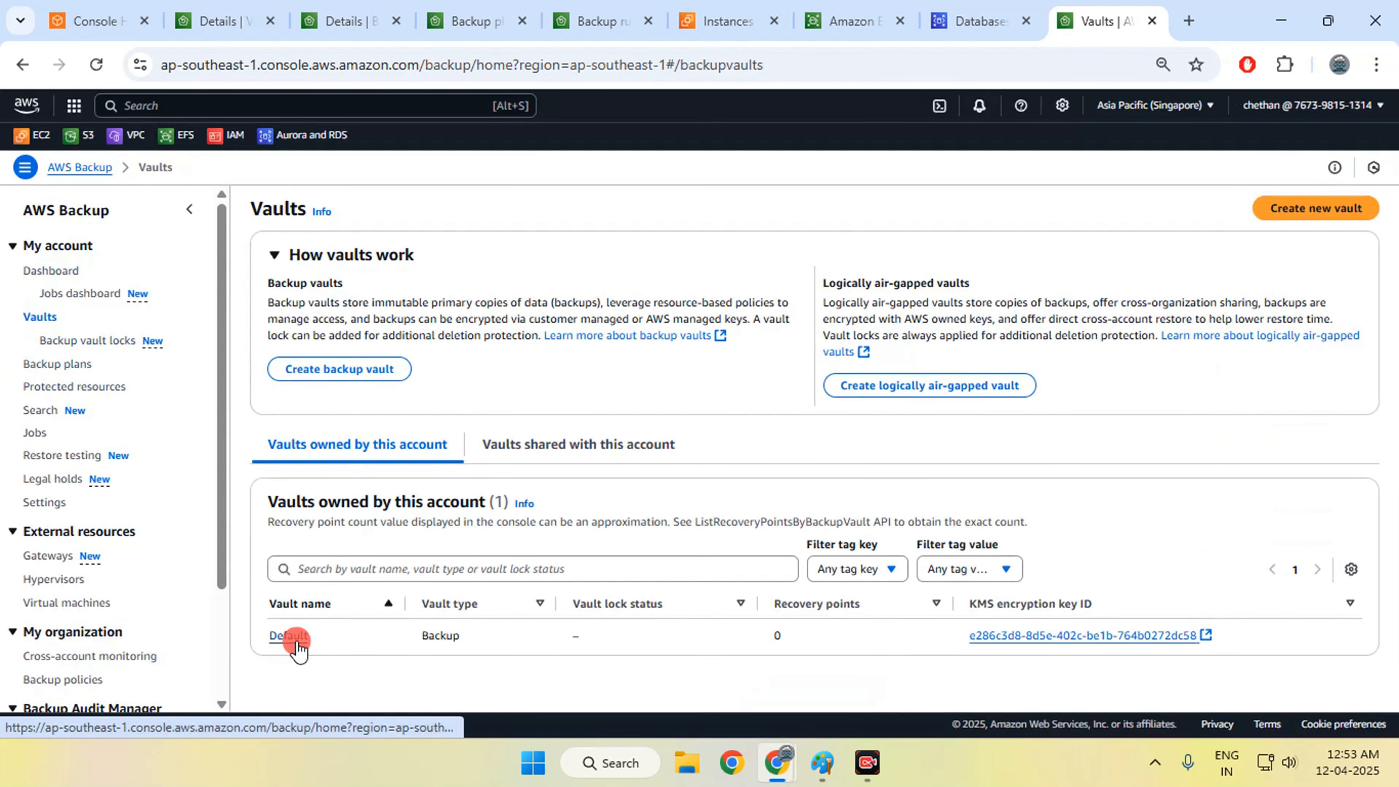
scroll(567, 568, "down", 3)
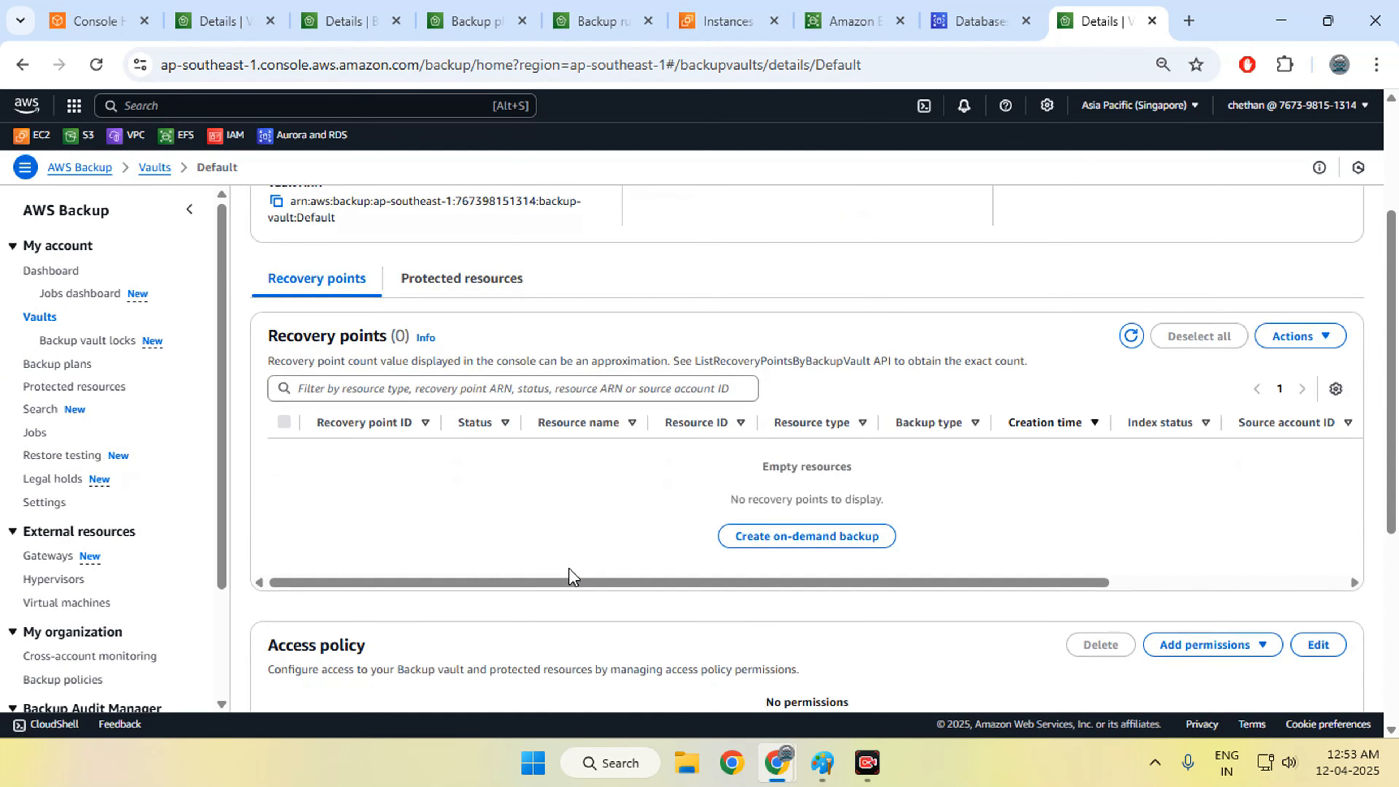
scroll(567, 569, "down", 3)
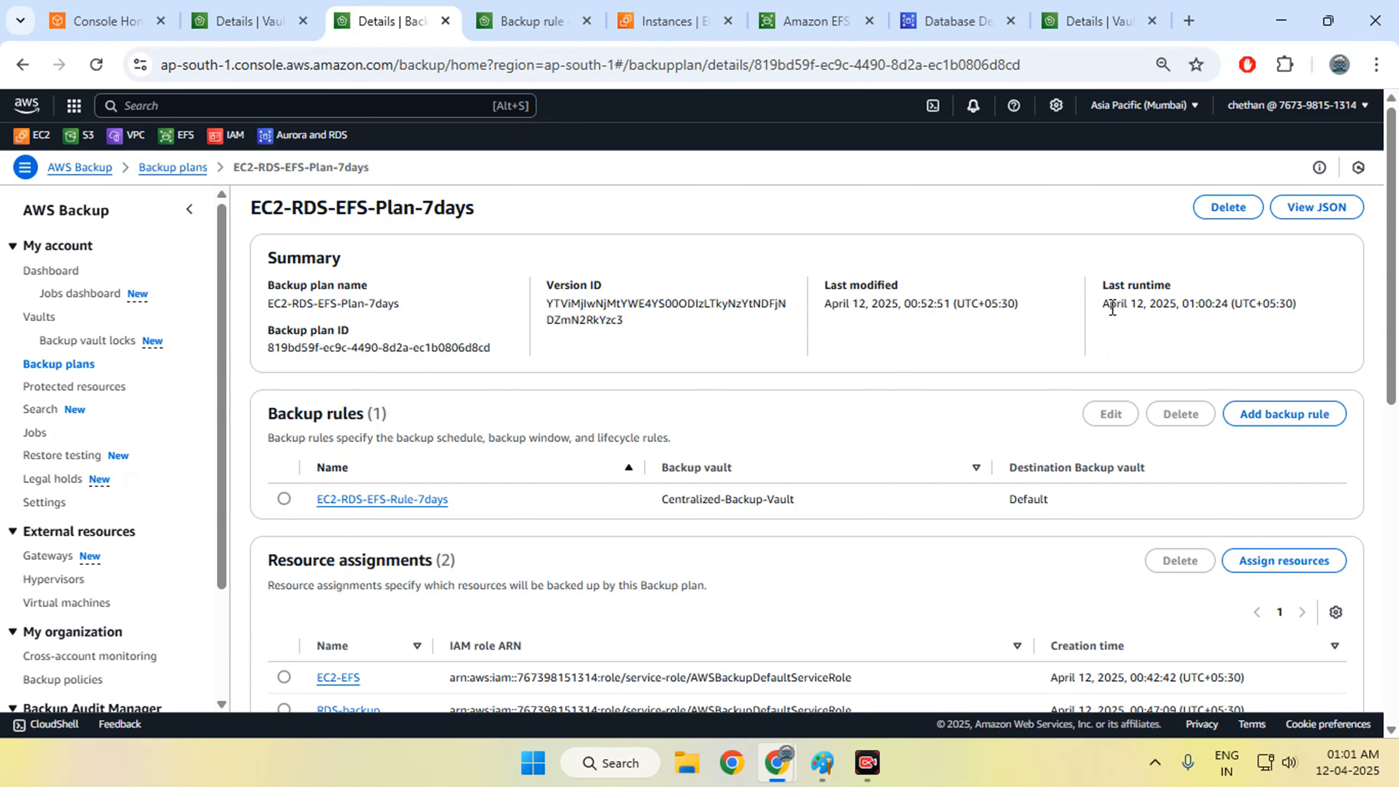
- Compare the last runtime of EC2-RDS-EFS-Plan-7days with the Start within period of its backup rule
left_click_drag(1104, 307, 1300, 313)
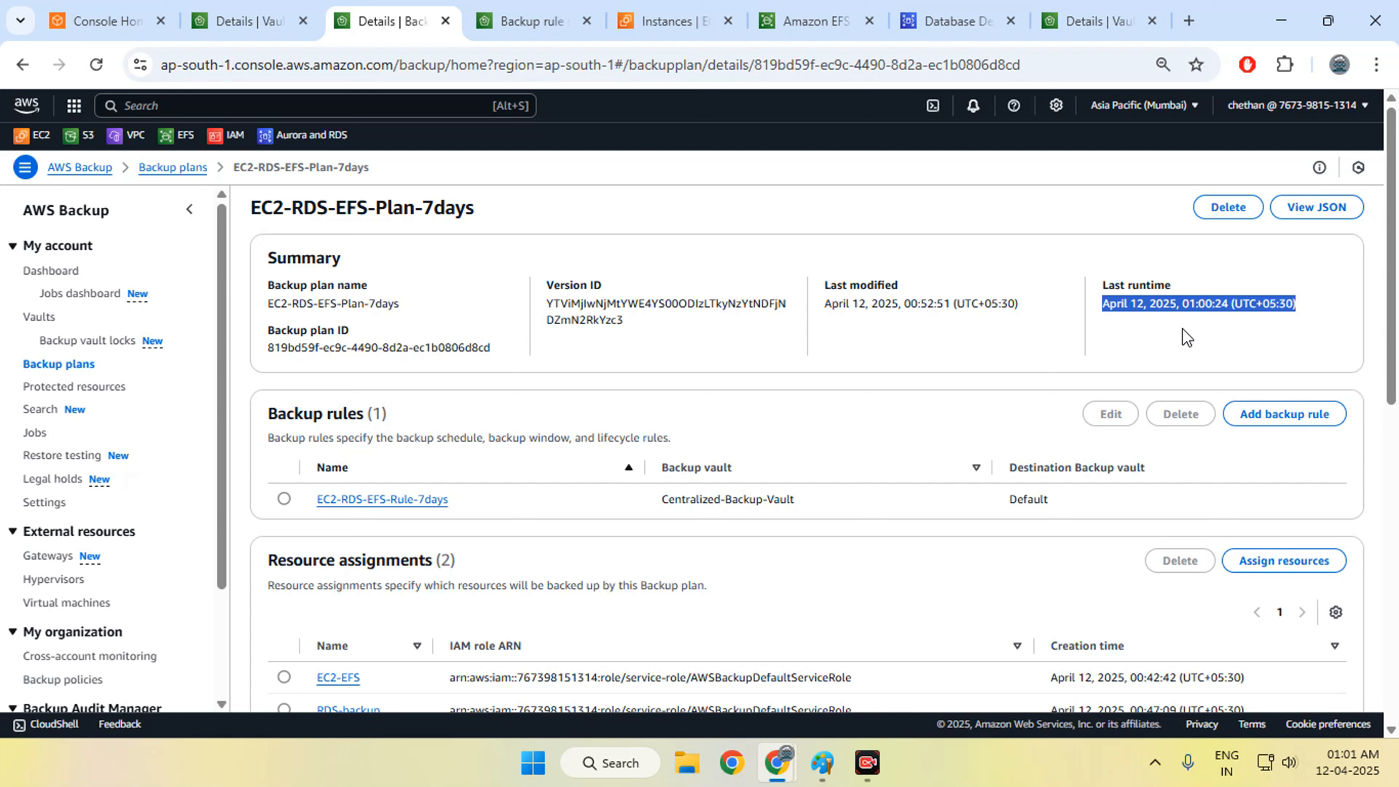
left_click(529, 21)
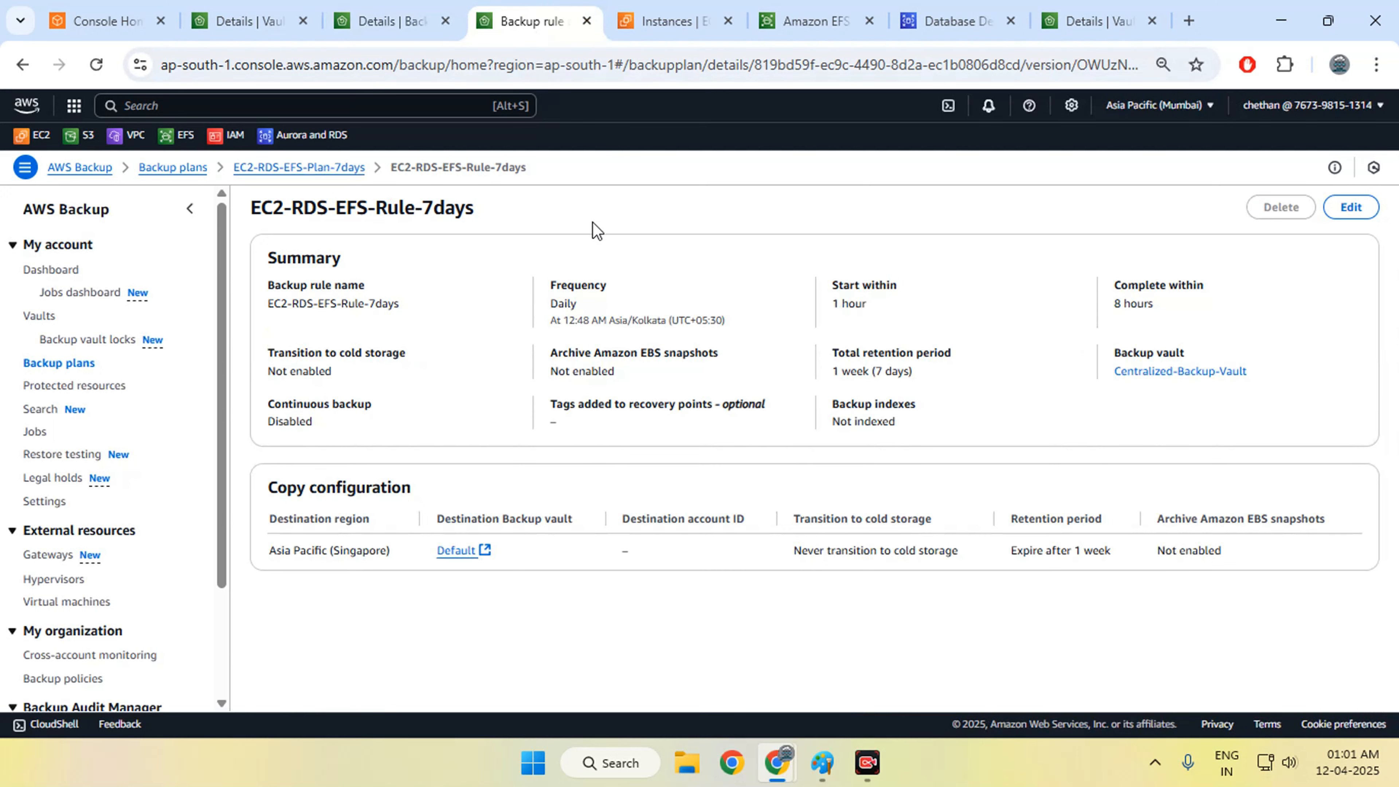
left_click_drag(830, 302, 892, 309)
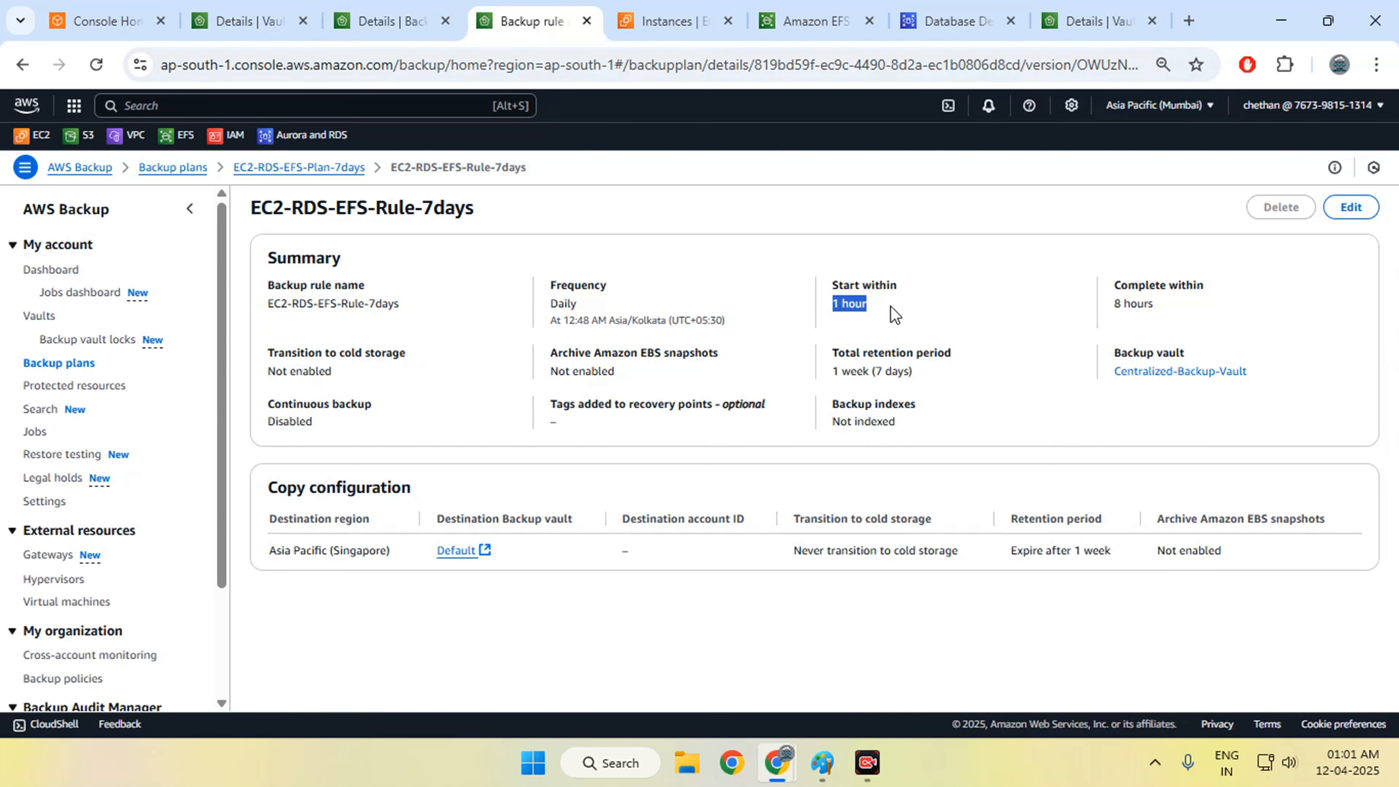
left_click(385, 22)
left_click(1206, 337)
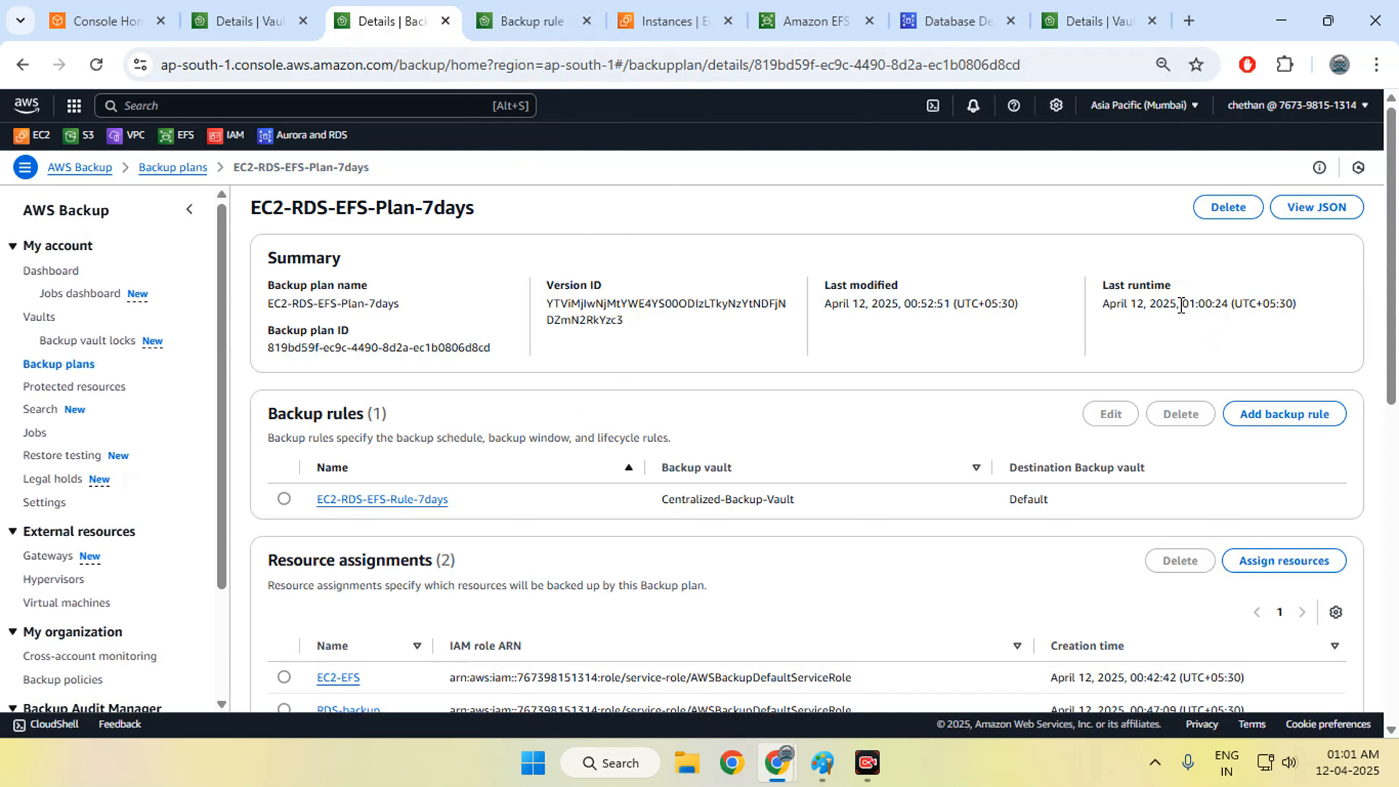
left_click_drag(1189, 303, 1223, 303)
- Refresh the backup jobs of EC2-RDS-EFS-Plan-7days and check their resource IDs and status
scroll(1099, 359, "down", 2)
scroll(1094, 356, "down", 5)
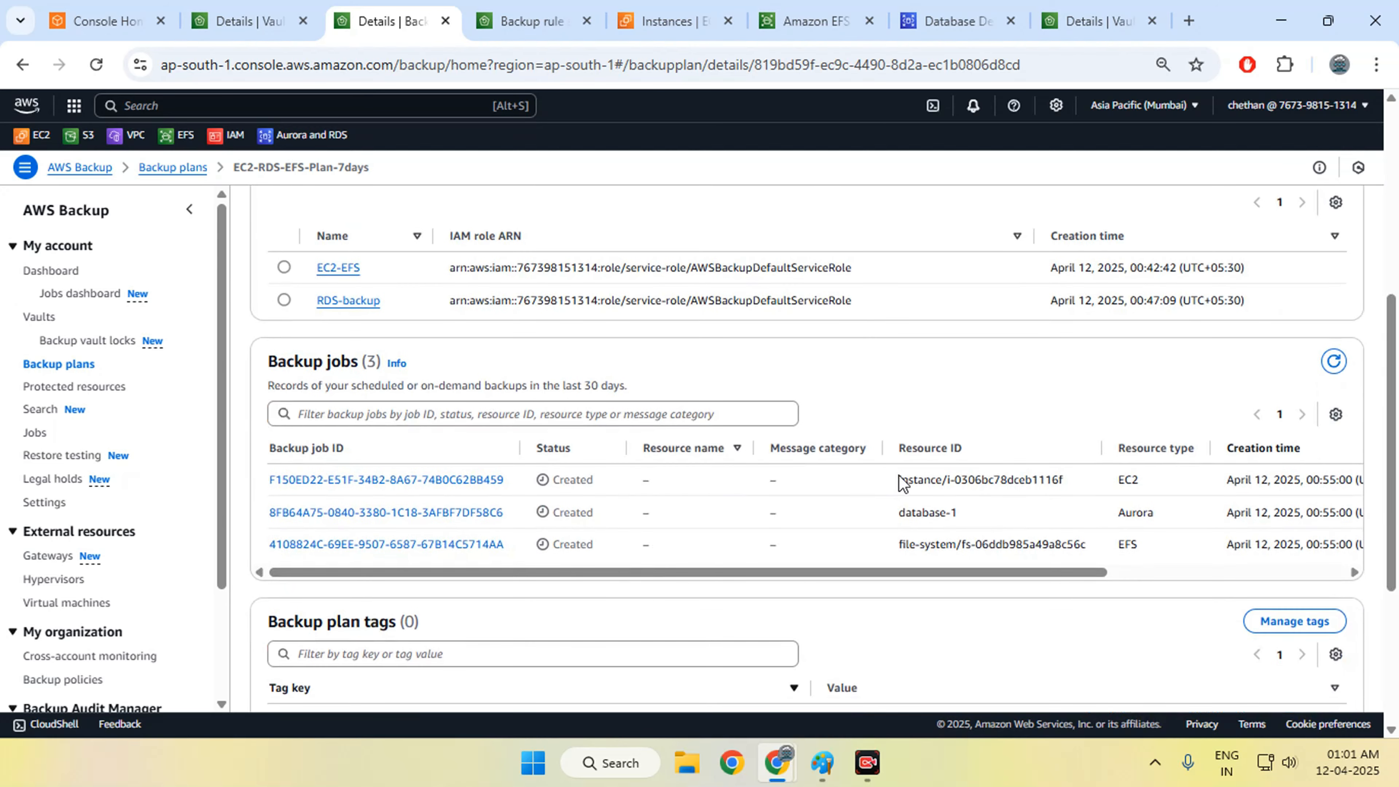
left_click_drag(901, 479, 1025, 568)
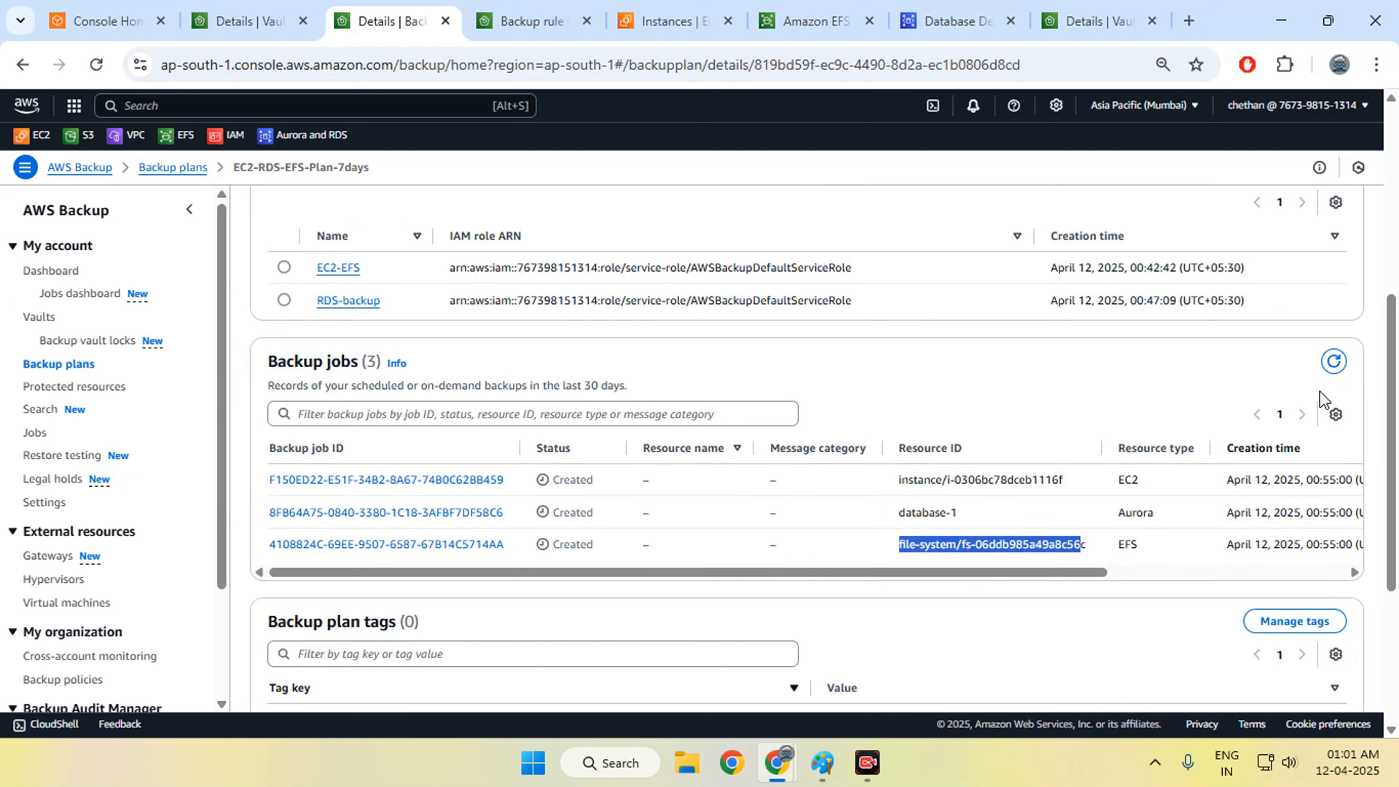
left_click(1335, 364)
double_click(582, 480)
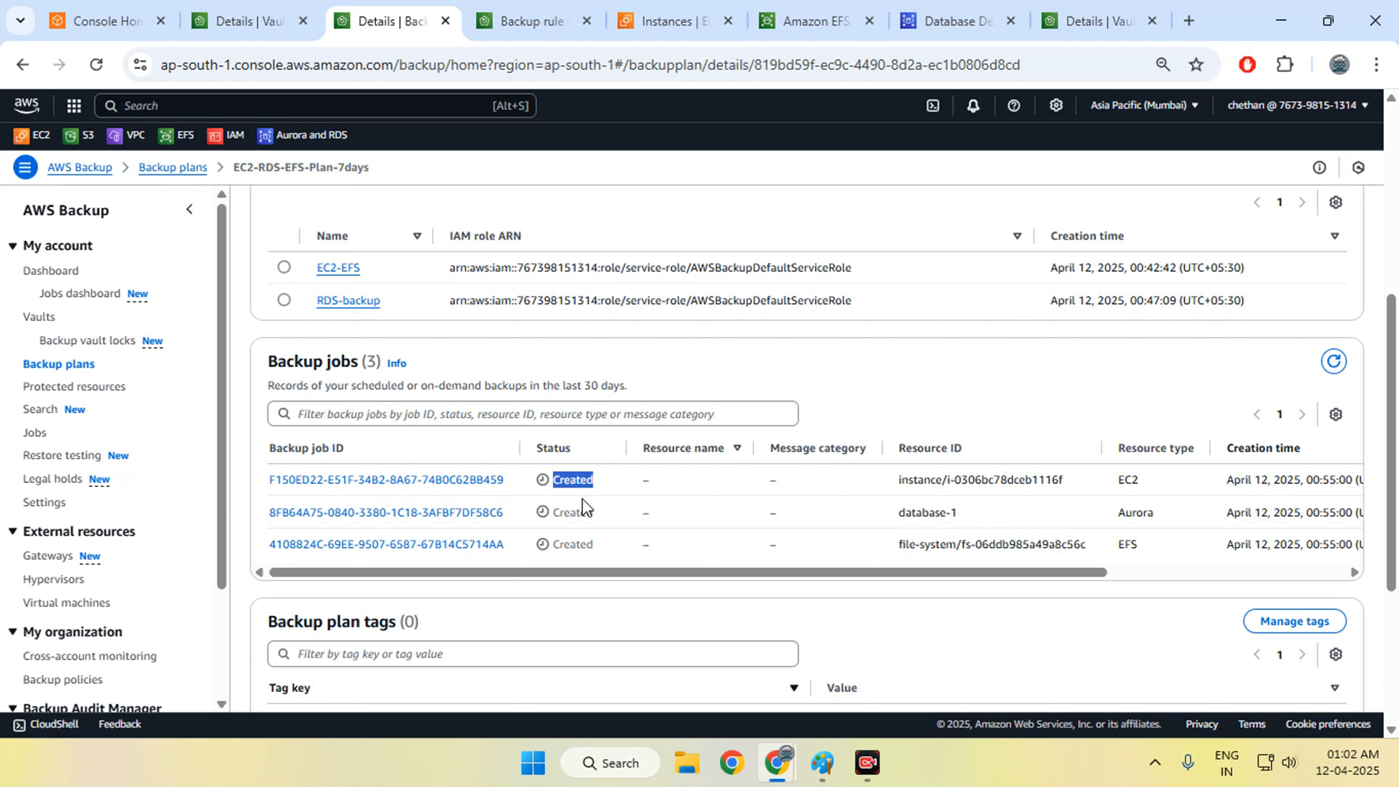
- Check the Singapore Default vault for copied recovery points
left_click(1079, 21)
scroll(571, 584, "down", 4)
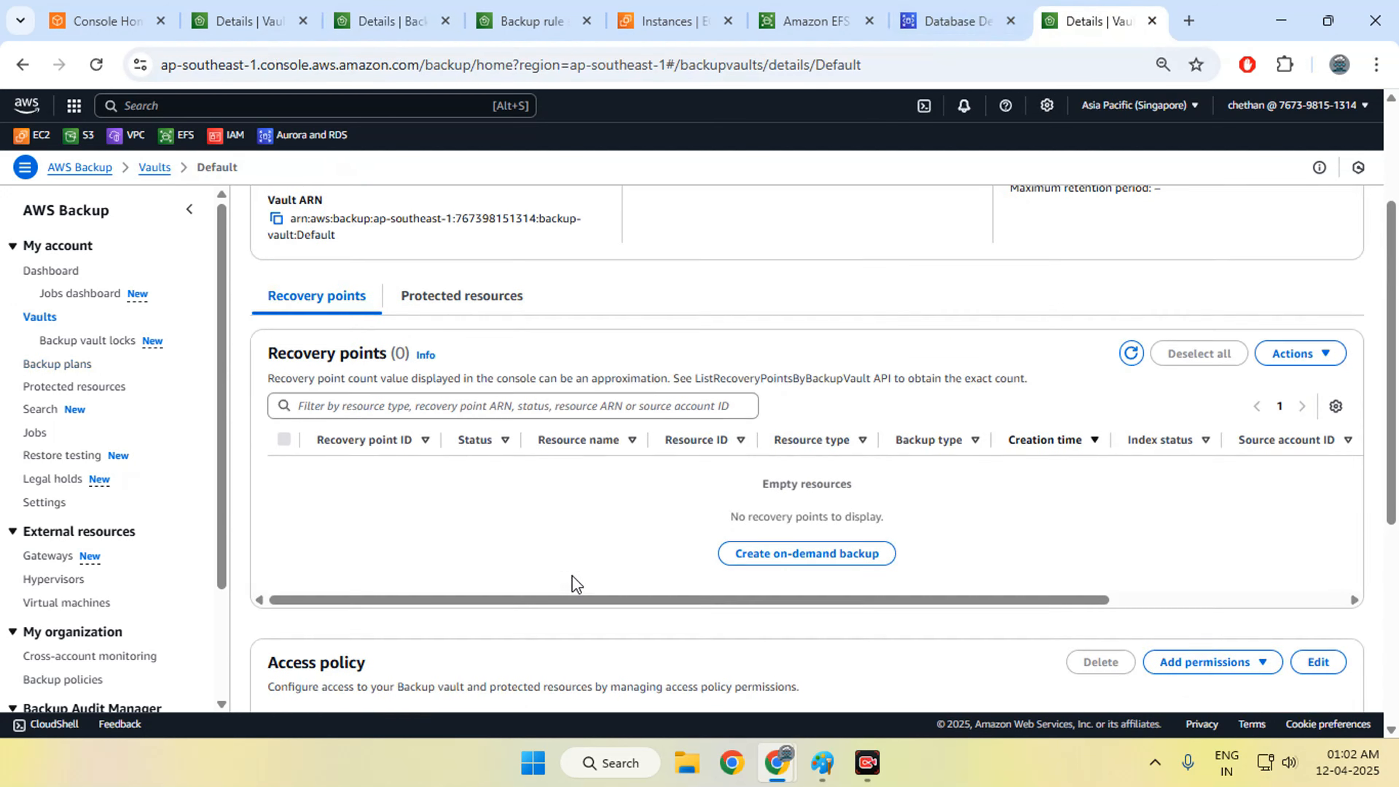
scroll(571, 584, "up", 2)
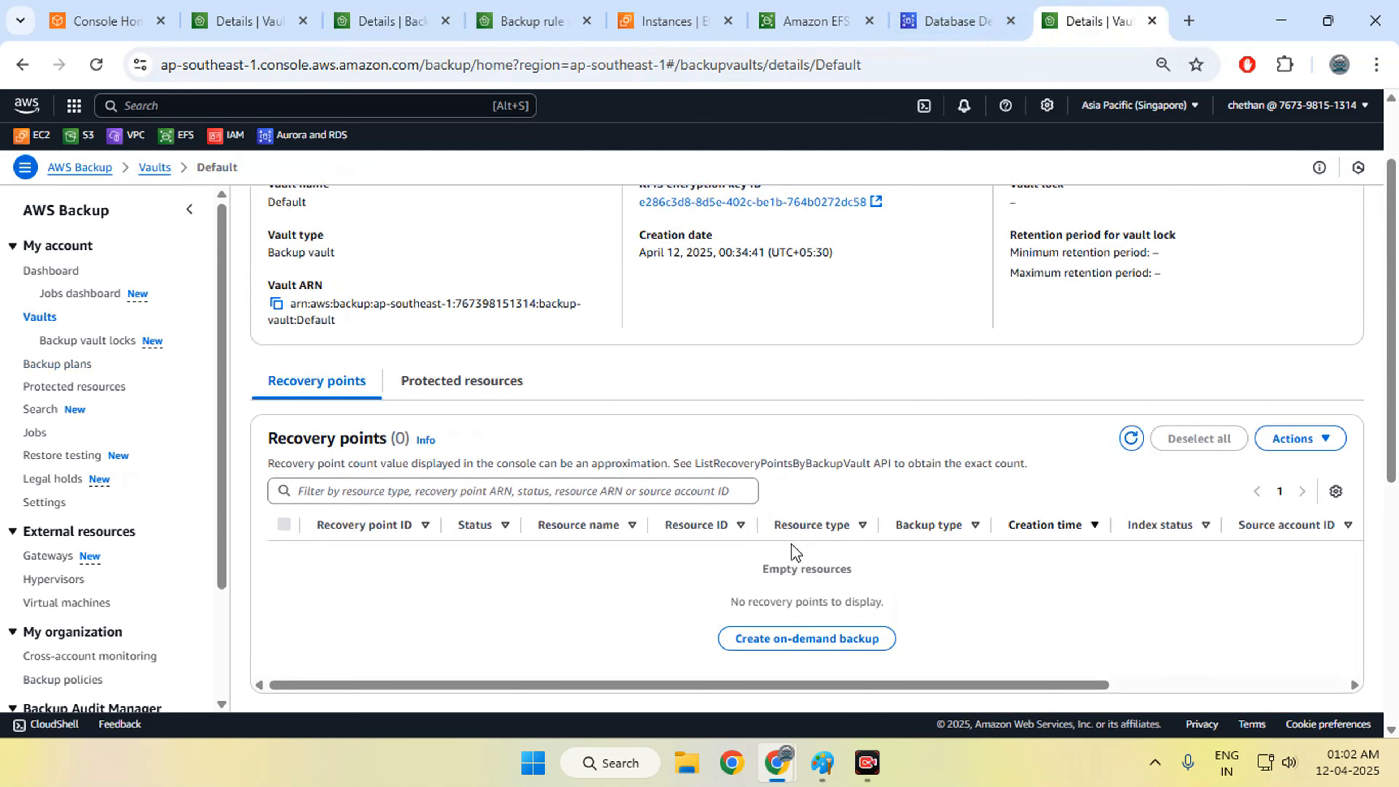
- Check the status of the Test-backup EC2 job and the test-efs EFS job in the backup plan's job list
scroll(716, 512, "up", 2)
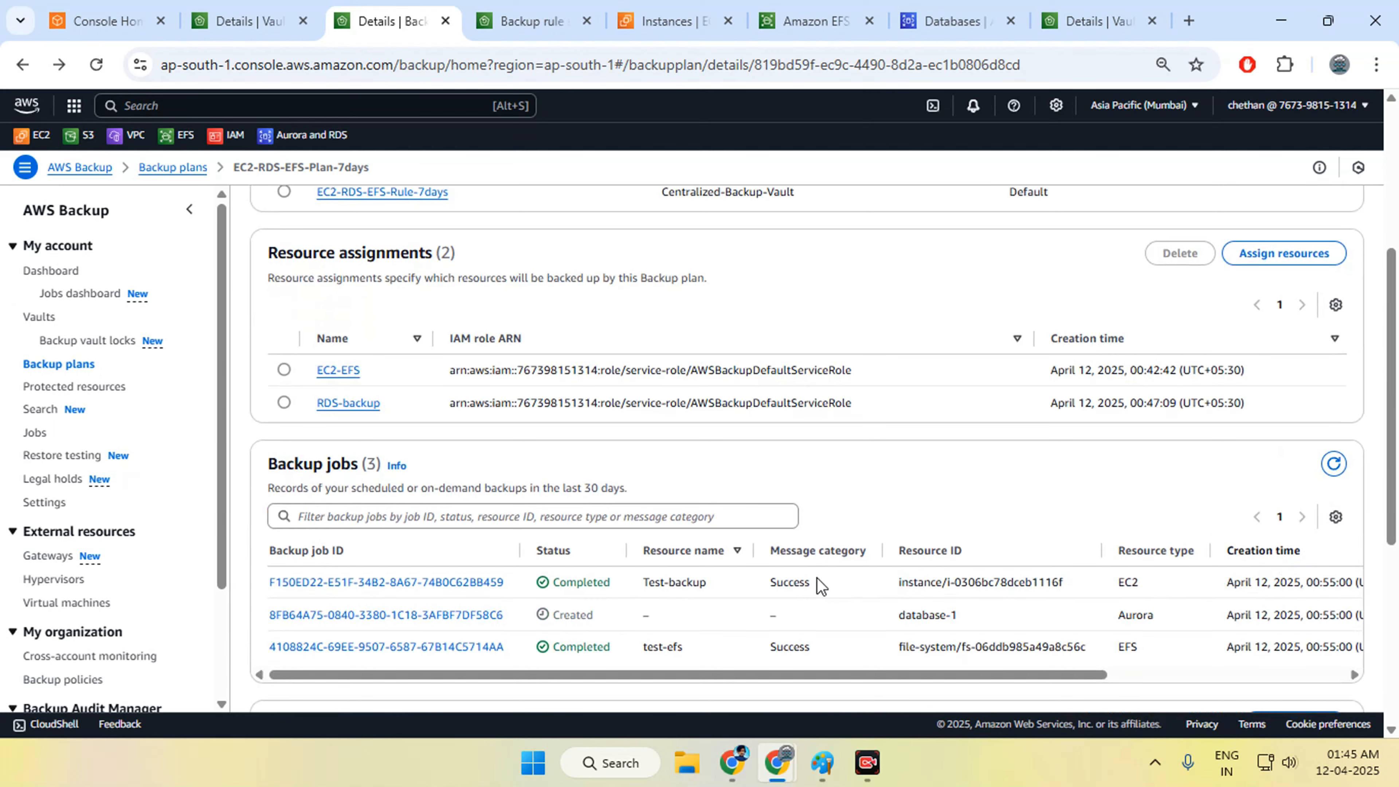
left_click_drag(709, 583, 560, 588)
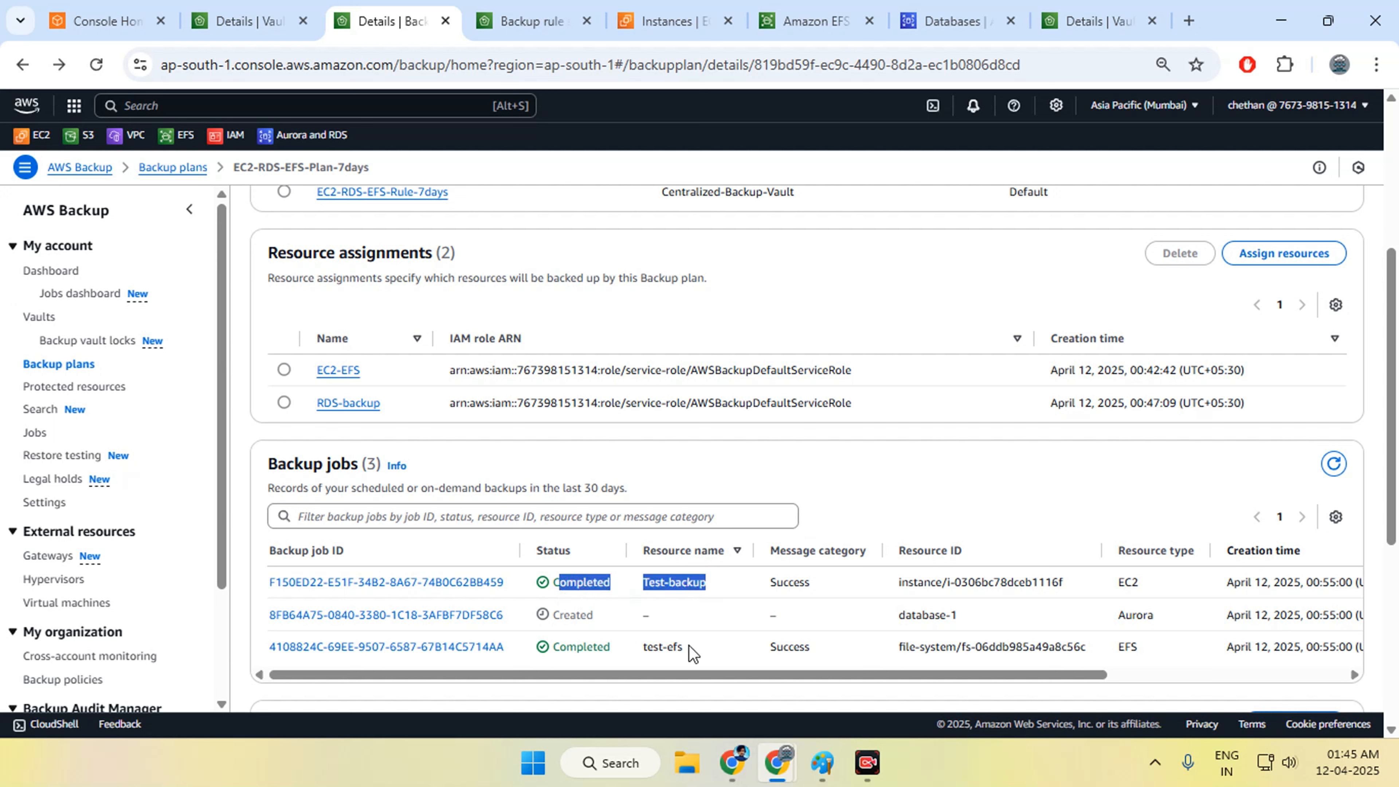
left_click_drag(628, 646, 559, 648)
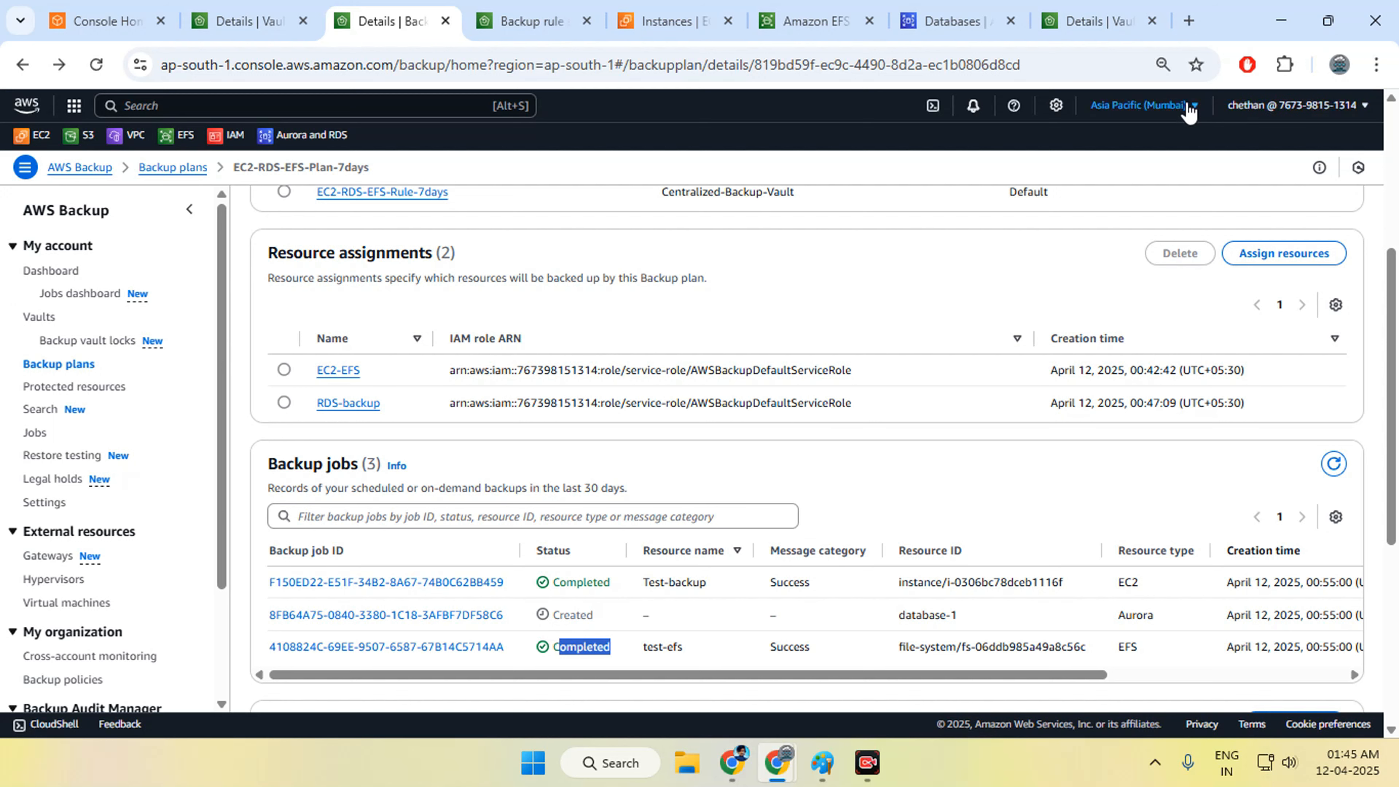
- Refresh the recovery points of the Default vault in the Singapore region and review the list
left_click(1096, 20)
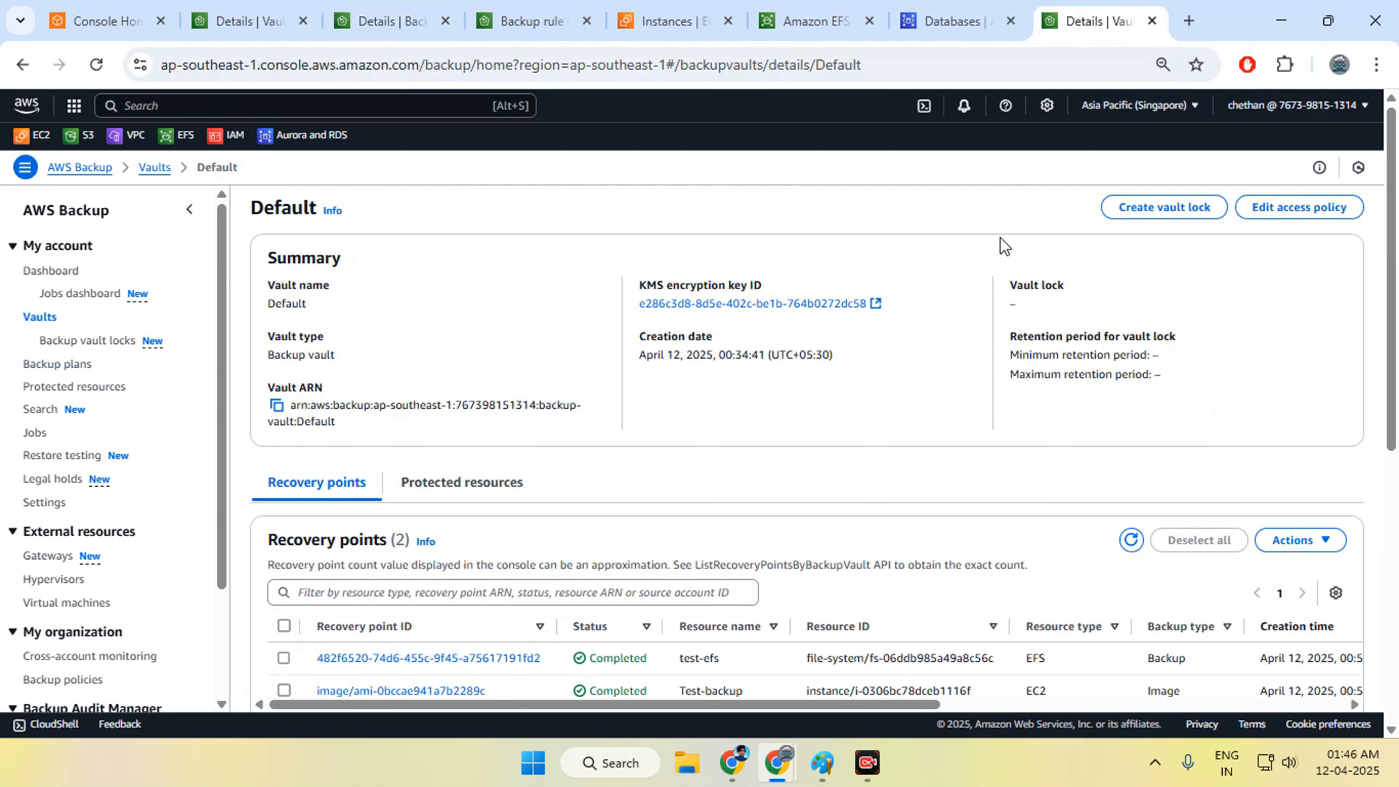
left_click(1132, 540)
scroll(1107, 532, "down", 3)
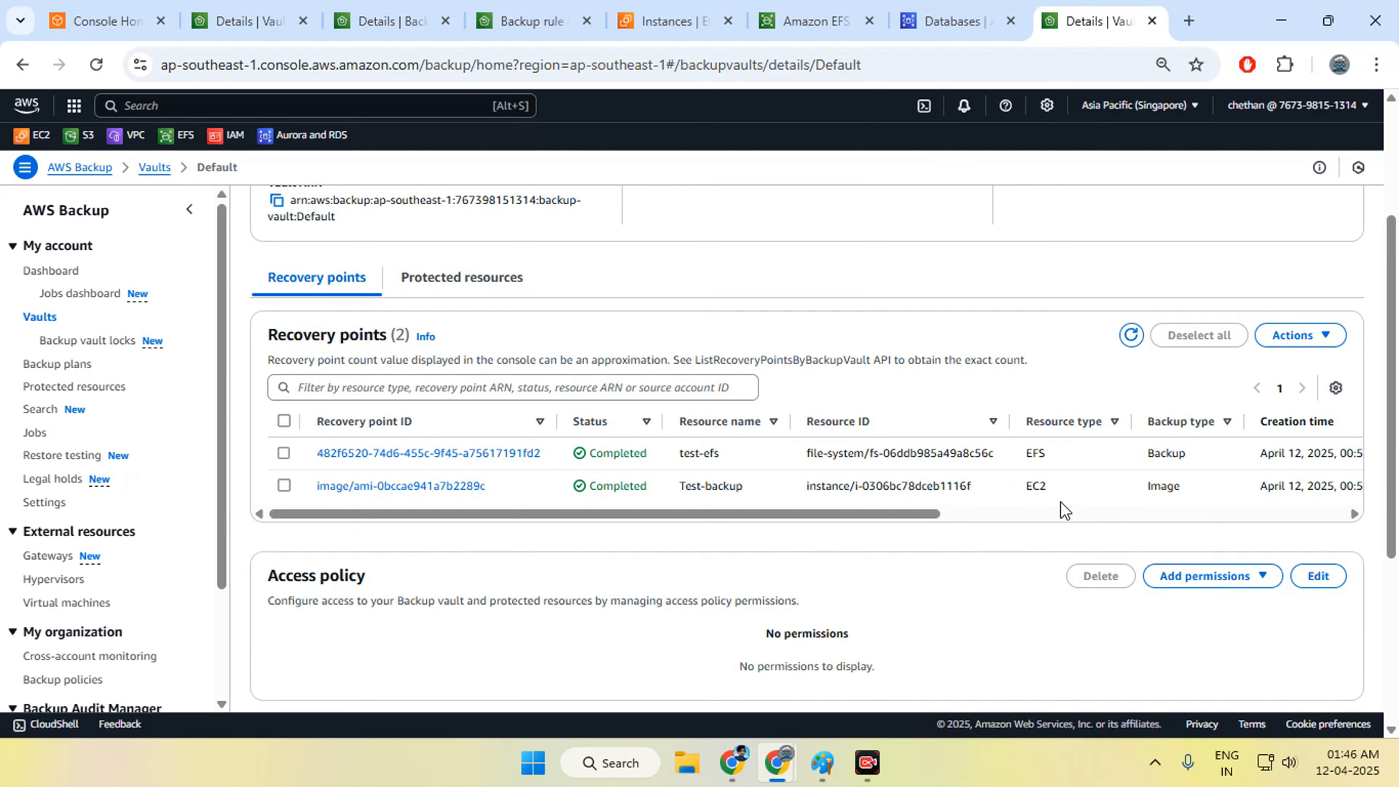
scroll(856, 427, "up", 4)
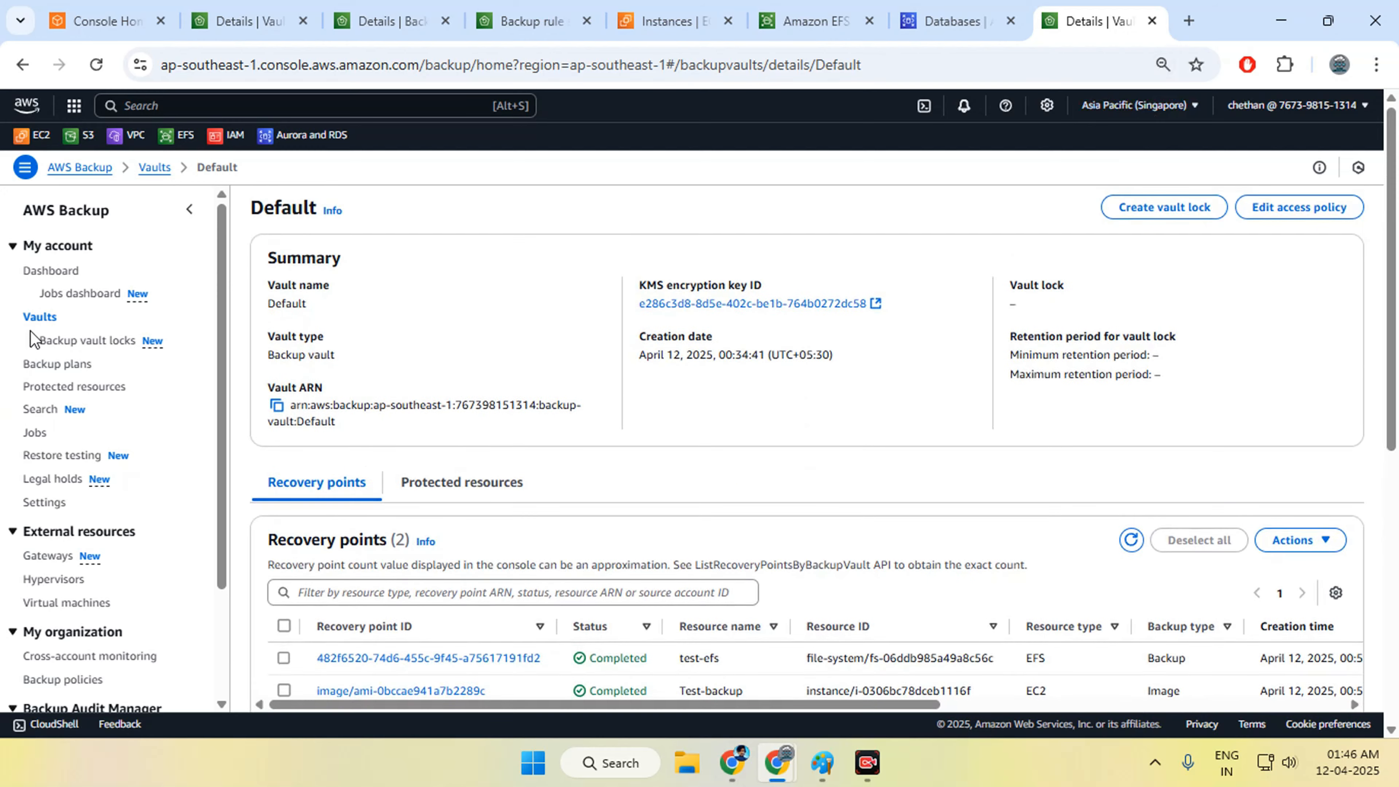
- Reopen the Default vault from the Singapore vault list and examine its test-efs and Test-backup recovery points
left_click(38, 316)
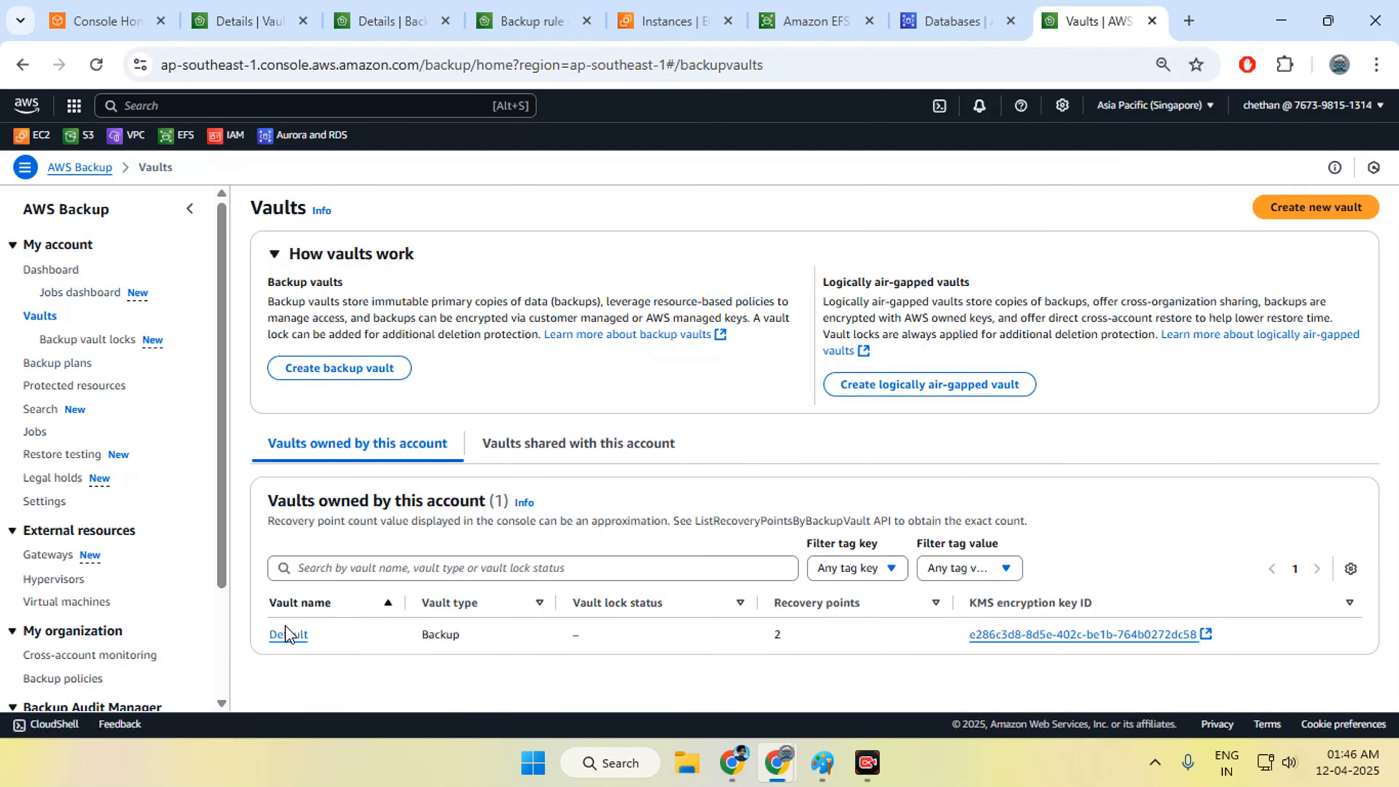
left_click(287, 634)
scroll(501, 545, "down", 2)
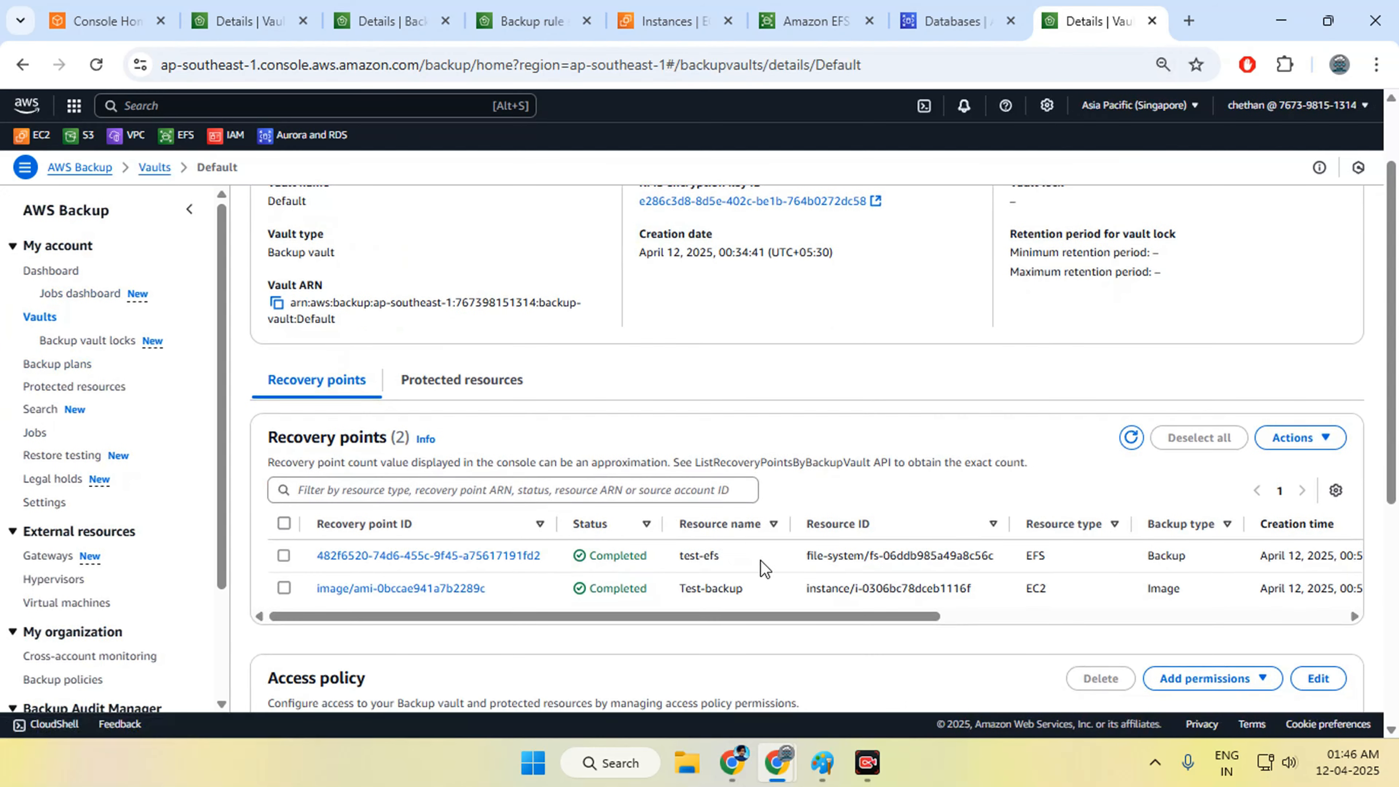
left_click_drag(722, 556, 678, 558)
left_click_drag(744, 588, 683, 596)
- Return to EC2-RDS-EFS-Plan-7days and check the status of the Aurora database-1 backup job
left_click(387, 25)
double_click(584, 615)
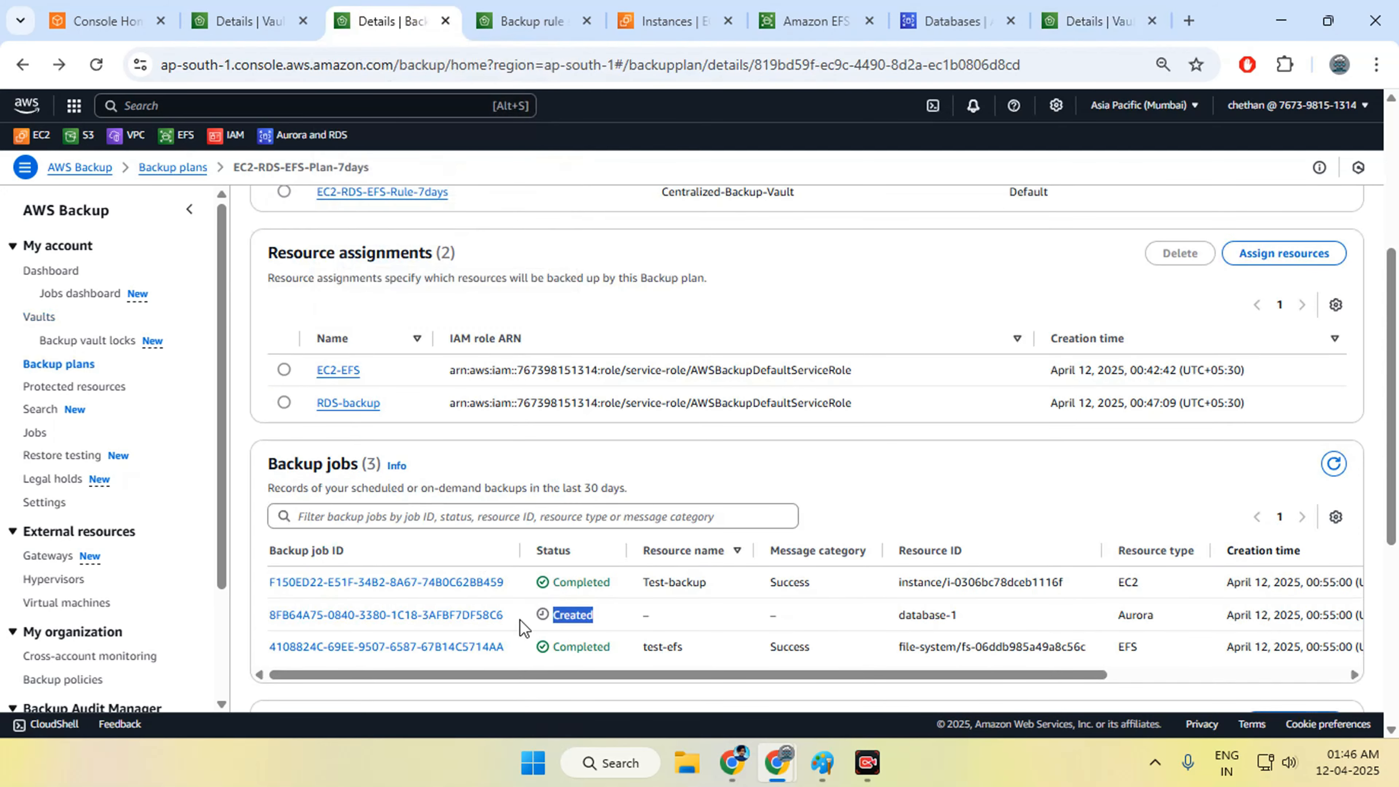